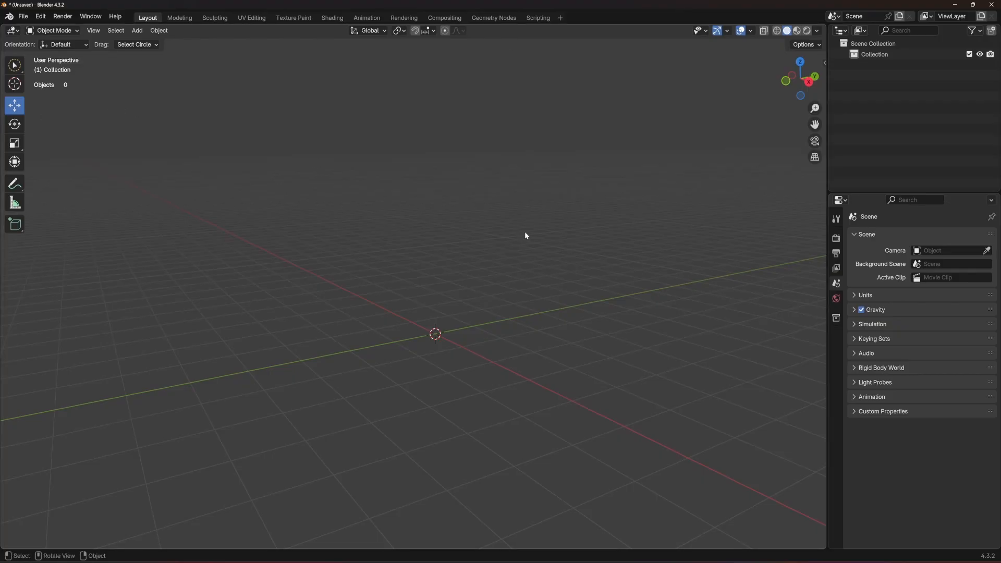
Show the viewport sidebar with the KCD2 Toolkit tools
{"action": "key", "text": "n"}
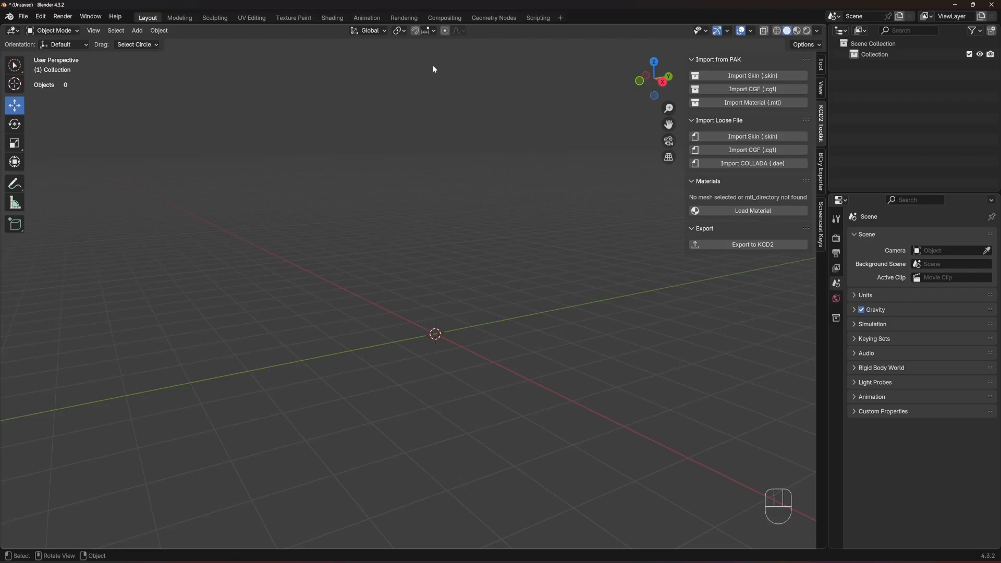
Find the KCD2 Blender Toolkit add-on in the preferences by searching "kcd2" and review its data directory and textures path settings
{"action": "left_click", "coordinate": [42, 16]}
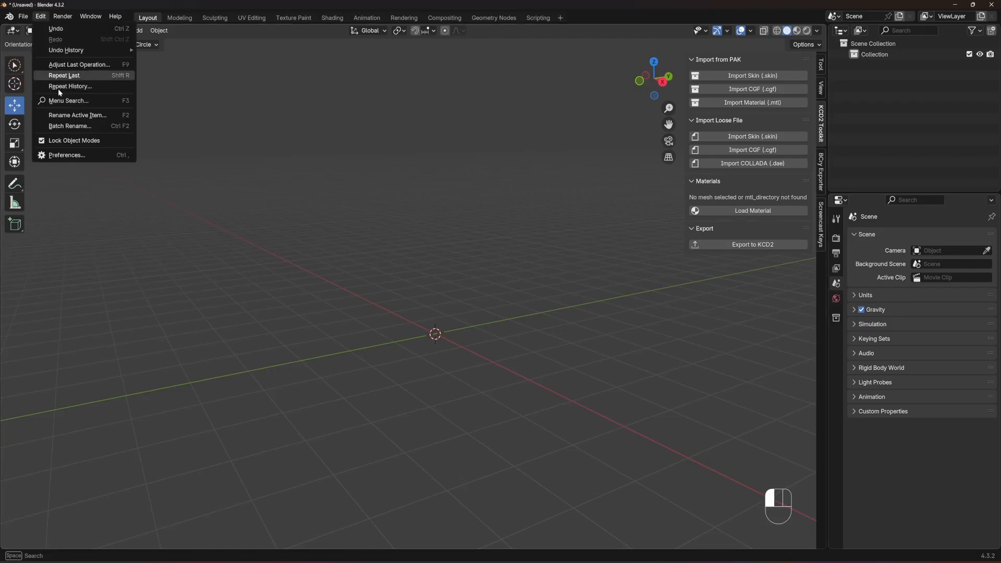
{"action": "left_click", "coordinate": [58, 153]}
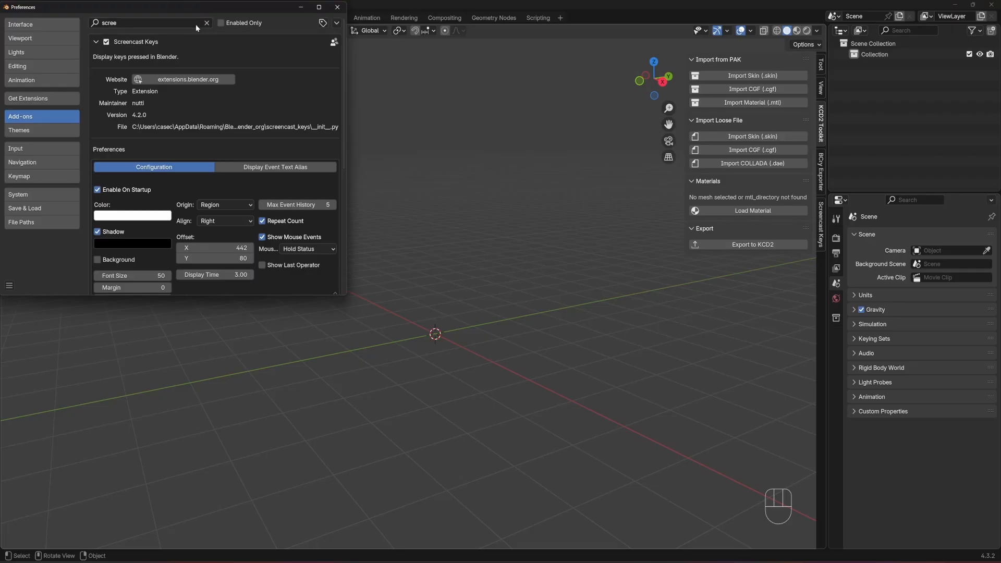
{"action": "left_click", "coordinate": [206, 23]}
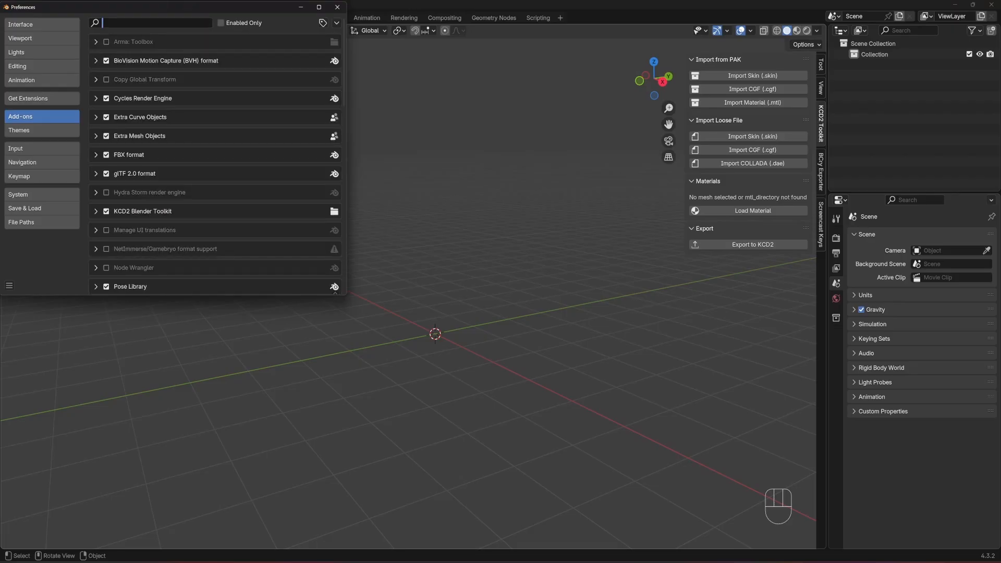
{"action": "type", "text": "kcs"}
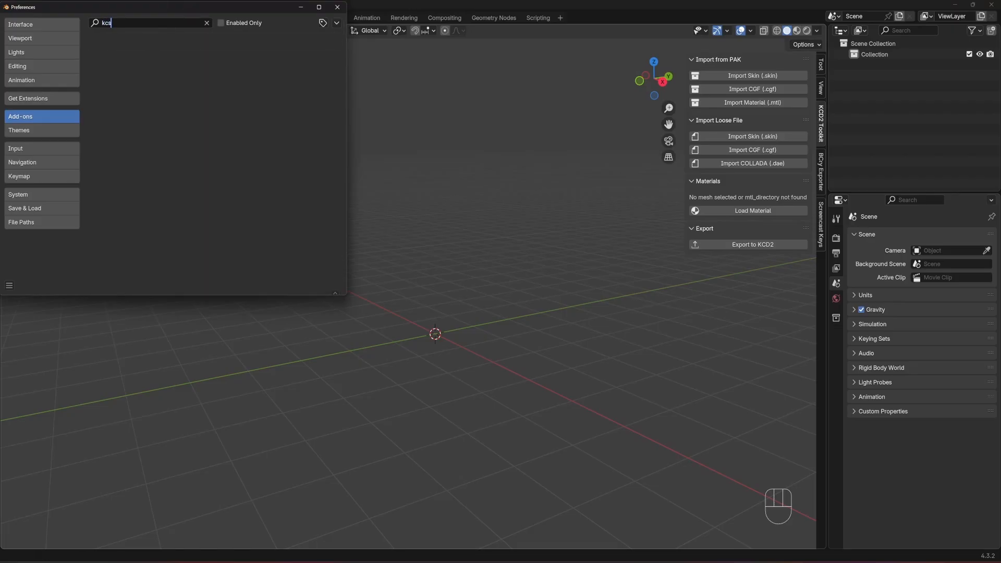
{"action": "key", "text": "BackSpace"}
{"action": "type", "text": "d2"}
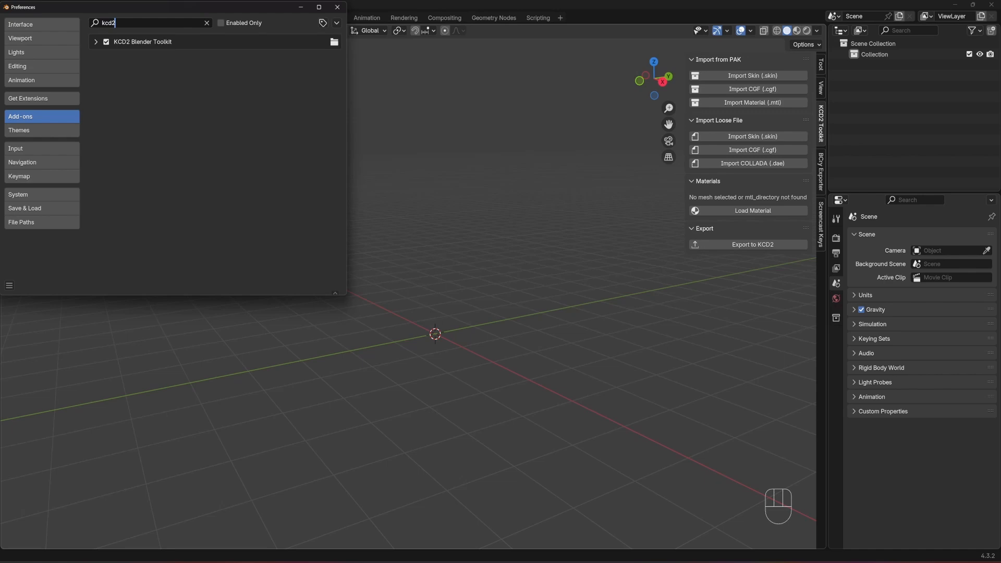
{"action": "left_click", "coordinate": [96, 41]}
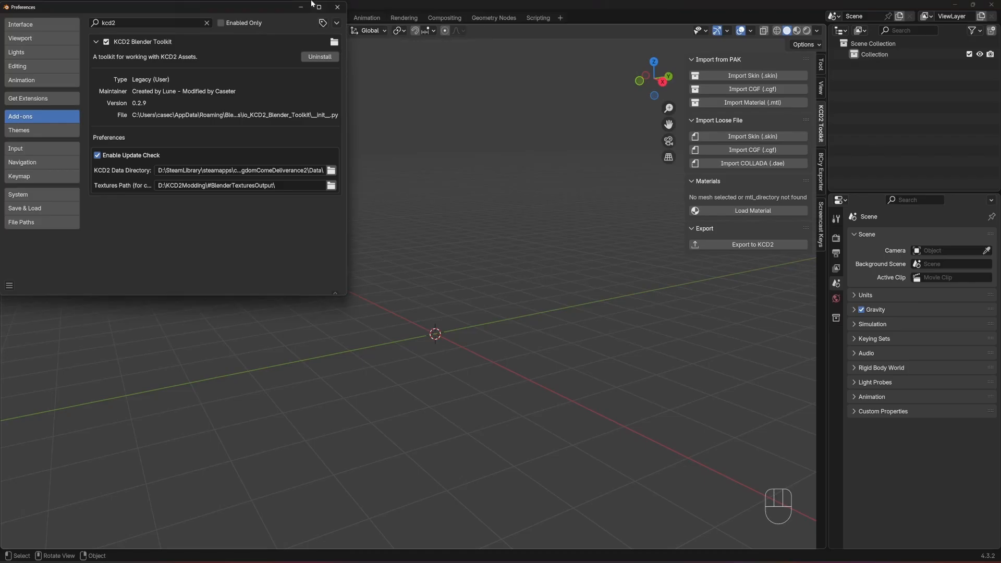
{"action": "left_click", "coordinate": [338, 7]}
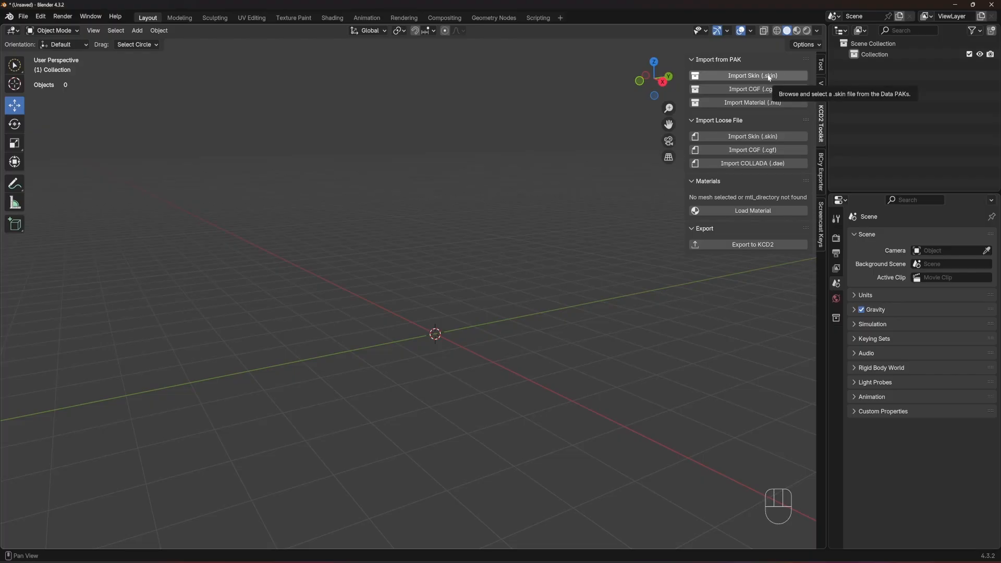
Start a .skin import from the game PAKs, browse the available files and filter them by "henry"
{"action": "left_click", "coordinate": [740, 76]}
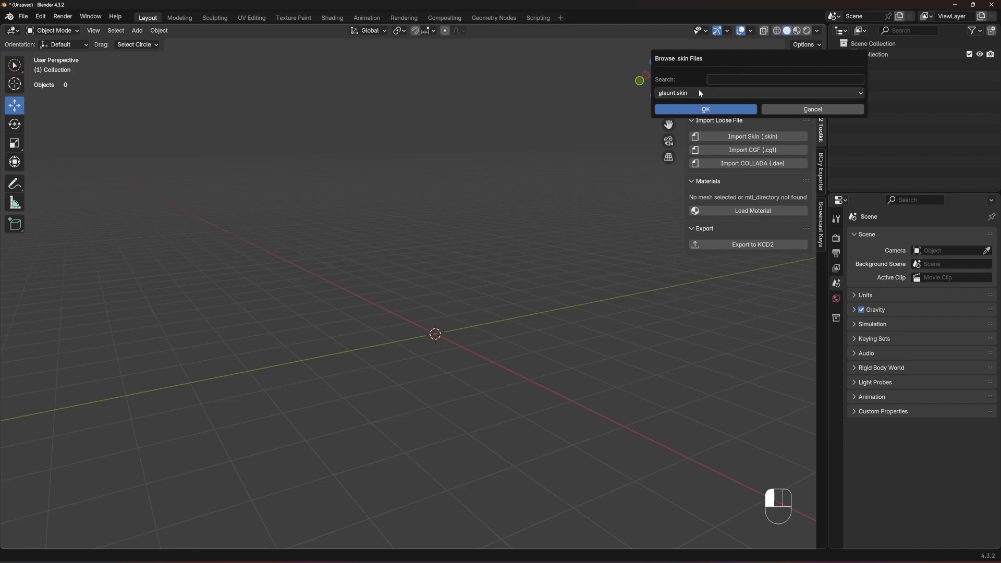
{"action": "left_click", "coordinate": [684, 94]}
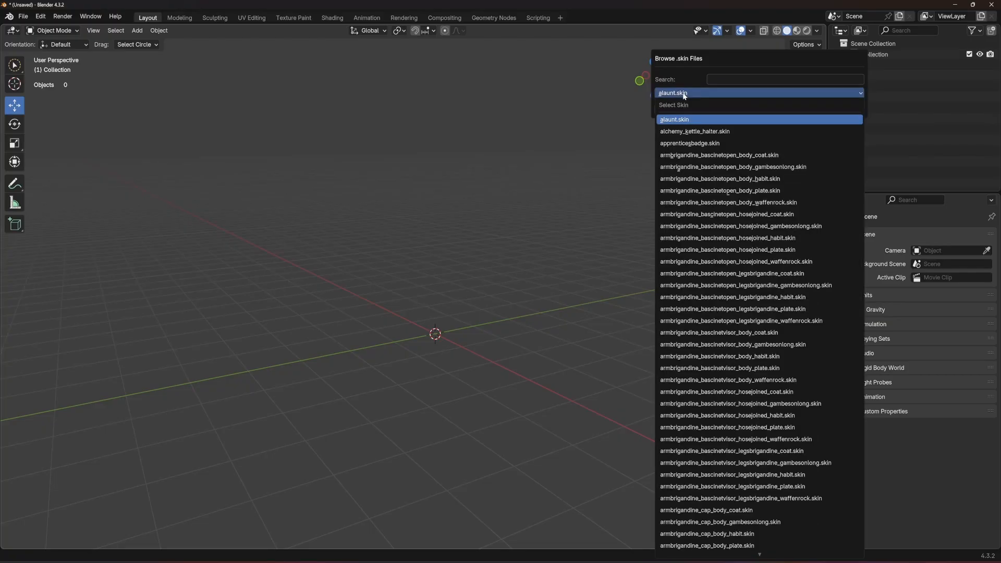
{"action": "scroll", "coordinate": [751, 561], "scroll_direction": "down", "scroll_amount": 5}
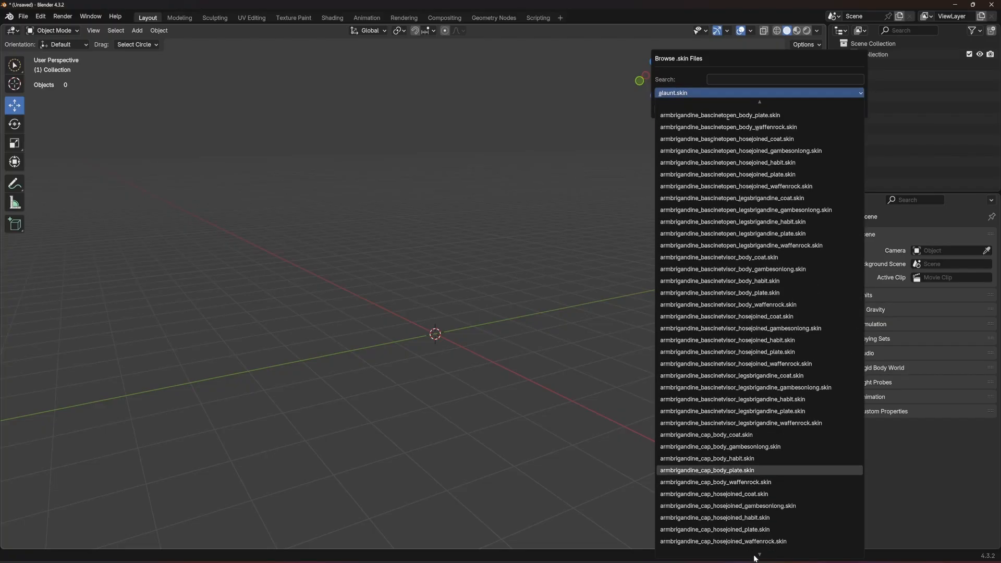
{"action": "scroll", "coordinate": [771, 545], "scroll_direction": "down", "scroll_amount": 5}
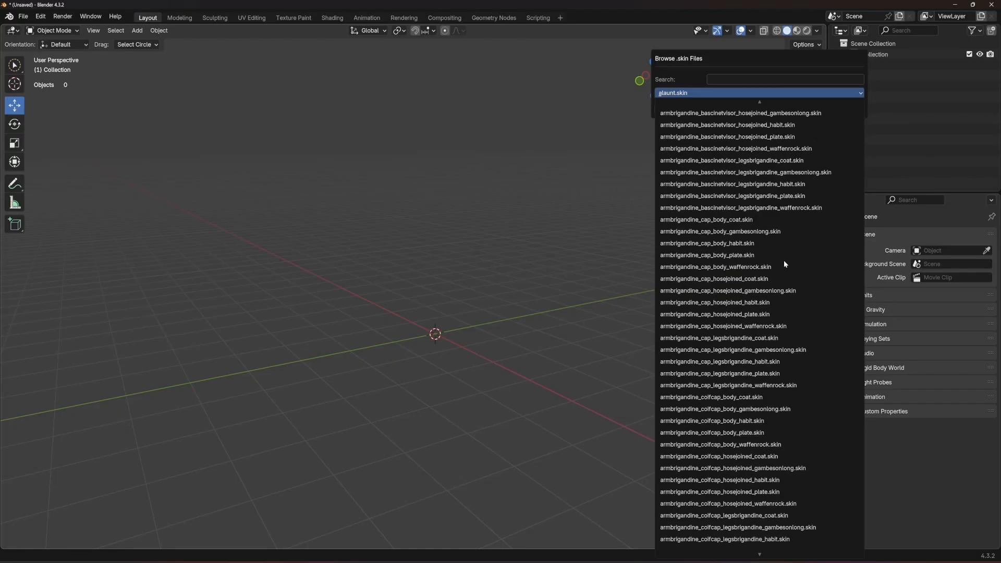
{"action": "left_click", "coordinate": [754, 82]}
{"action": "left_click", "coordinate": [755, 81]}
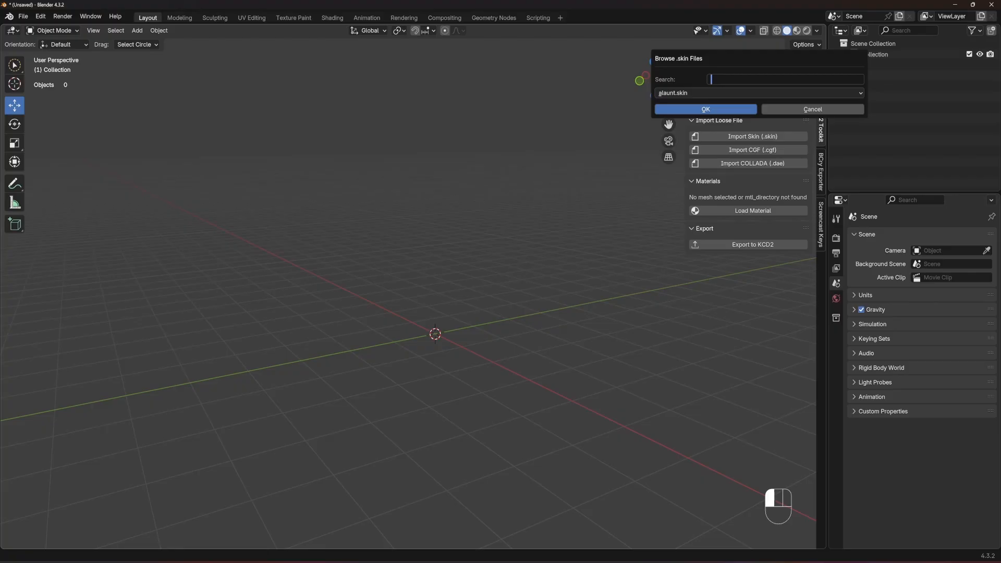
{"action": "type", "text": "henry"}
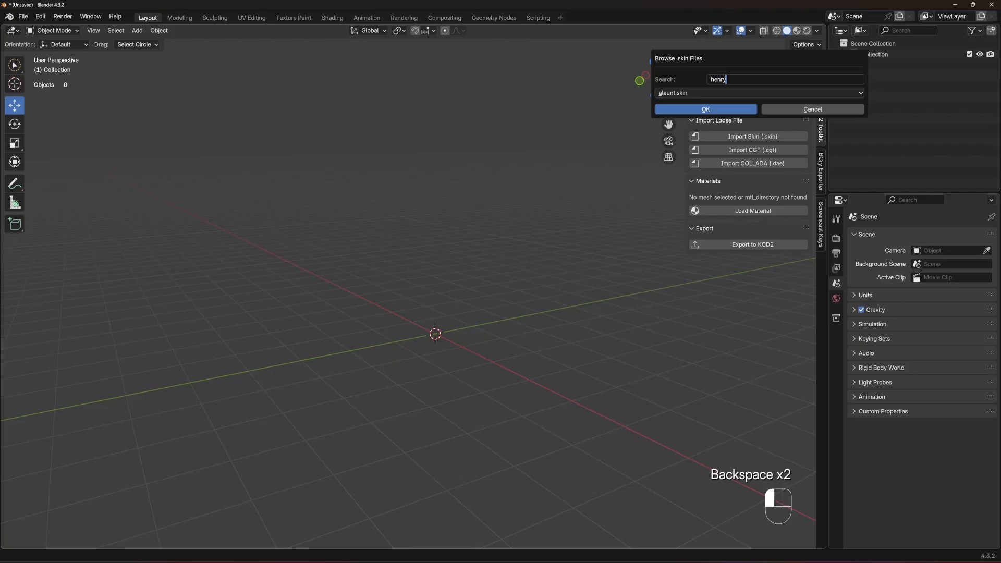
Choose m_head_henry.skin from the filtered files and import it into the scene
{"action": "left_click", "coordinate": [722, 92]}
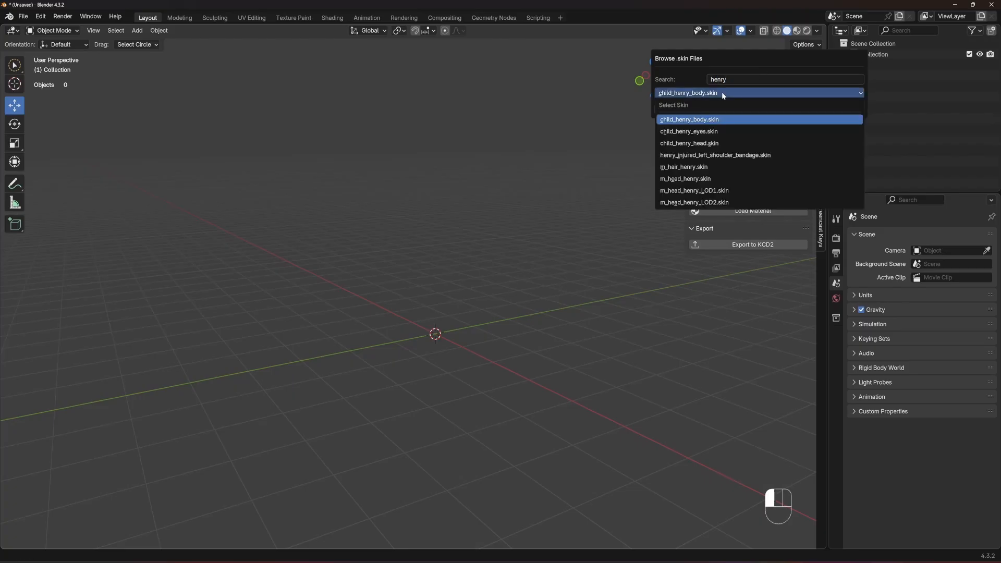
{"action": "left_click", "coordinate": [689, 179]}
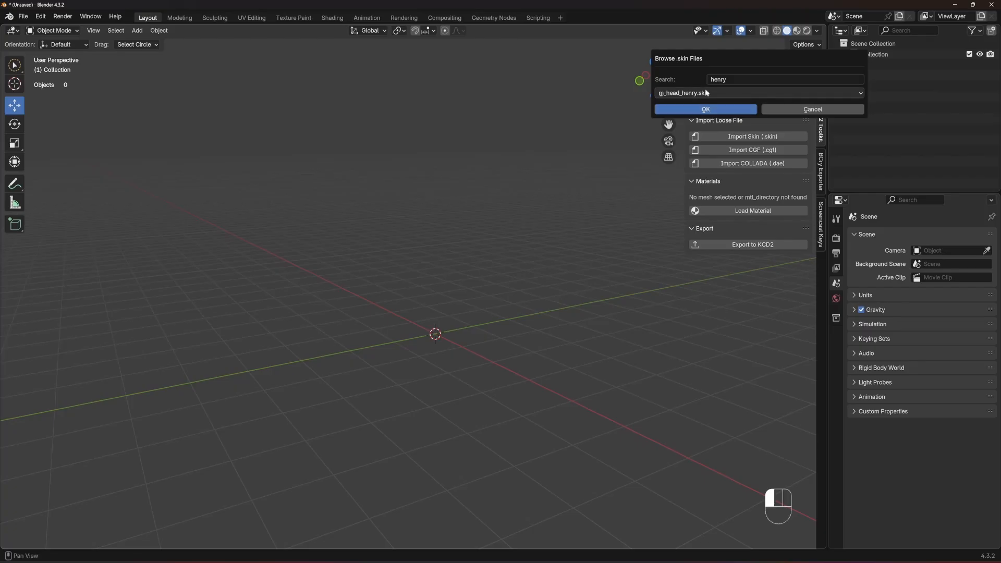
{"action": "left_click", "coordinate": [733, 78]}
{"action": "left_click", "coordinate": [696, 94]}
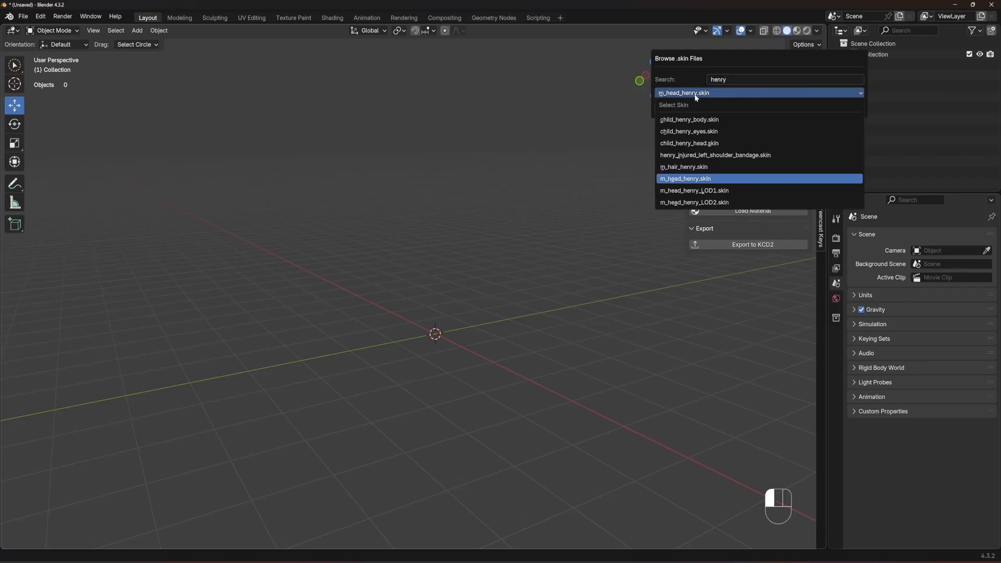
{"action": "left_click", "coordinate": [681, 182]}
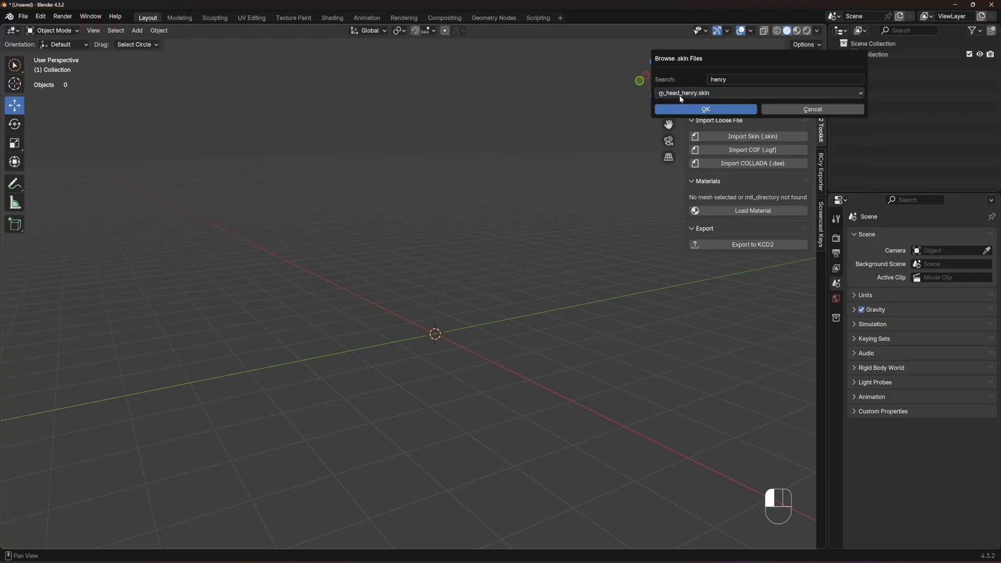
{"action": "left_click", "coordinate": [705, 112]}
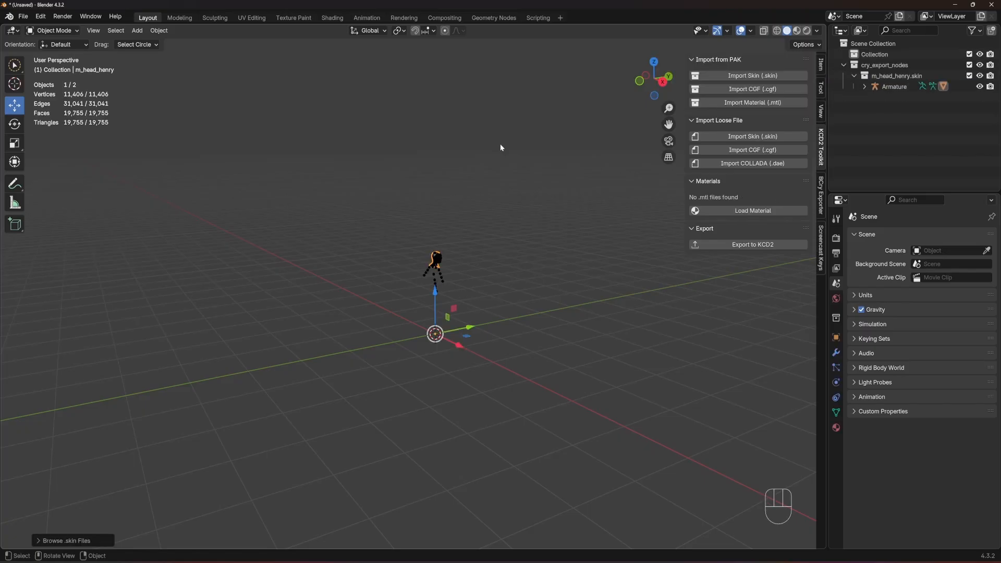
Inspect the imported head mesh and its facial bones from several angles and distances
{"action": "middle_click_drag", "start_coordinate": [496, 182], "coordinate": [460, 245]}
{"action": "scroll", "coordinate": [464, 188], "scroll_direction": "up", "scroll_amount": 6}
{"action": "scroll", "coordinate": [552, 200], "scroll_direction": "down", "scroll_amount": 9}
{"action": "key", "text": "KP_Decimal"}
{"action": "scroll", "coordinate": [515, 239], "scroll_direction": "down", "scroll_amount": 5}
{"action": "middle_click_drag", "start_coordinate": [463, 274], "coordinate": [466, 224], "text": "shift"}
{"action": "scroll", "coordinate": [448, 214], "scroll_direction": "up", "scroll_amount": 6}
{"action": "middle_click_drag", "start_coordinate": [421, 199], "coordinate": [525, 263]}
{"action": "middle_click_drag", "start_coordinate": [525, 263], "coordinate": [386, 245]}
{"action": "scroll", "coordinate": [397, 199], "scroll_direction": "up", "scroll_amount": 4}
{"action": "middle_click_drag", "start_coordinate": [404, 146], "coordinate": [558, 238], "text": "shift"}
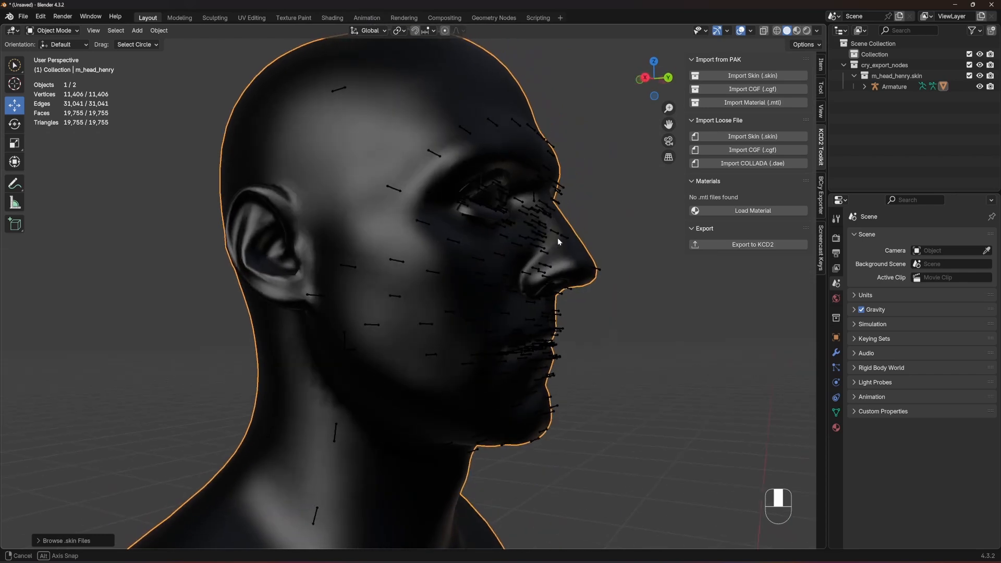
{"action": "scroll", "coordinate": [558, 238], "scroll_direction": "down", "scroll_amount": 5}
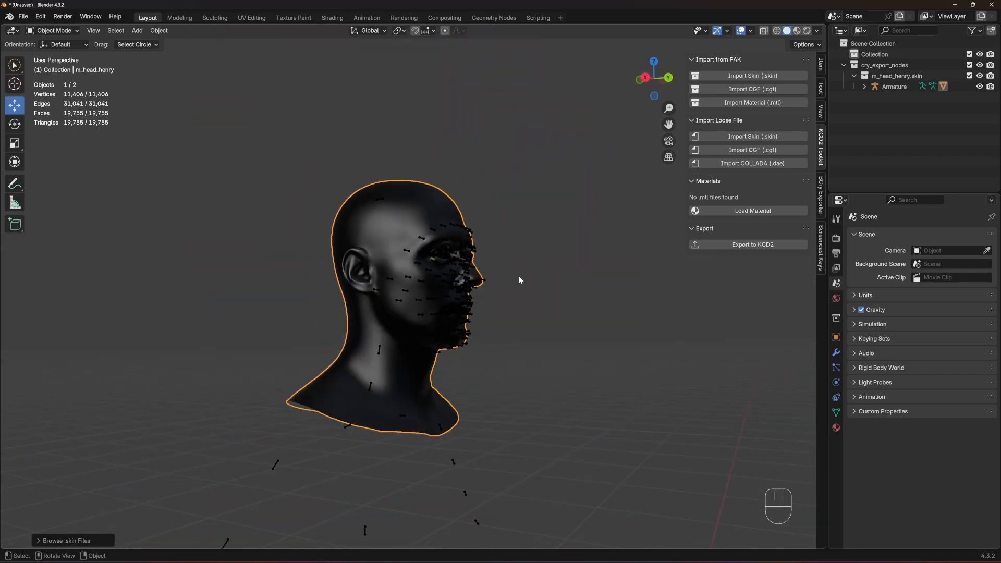
Expand the Armature in the outliner, highlight its bones around the head for inspection, and clear the selection
{"action": "left_click", "coordinate": [865, 86]}
{"action": "left_click", "coordinate": [899, 99]}
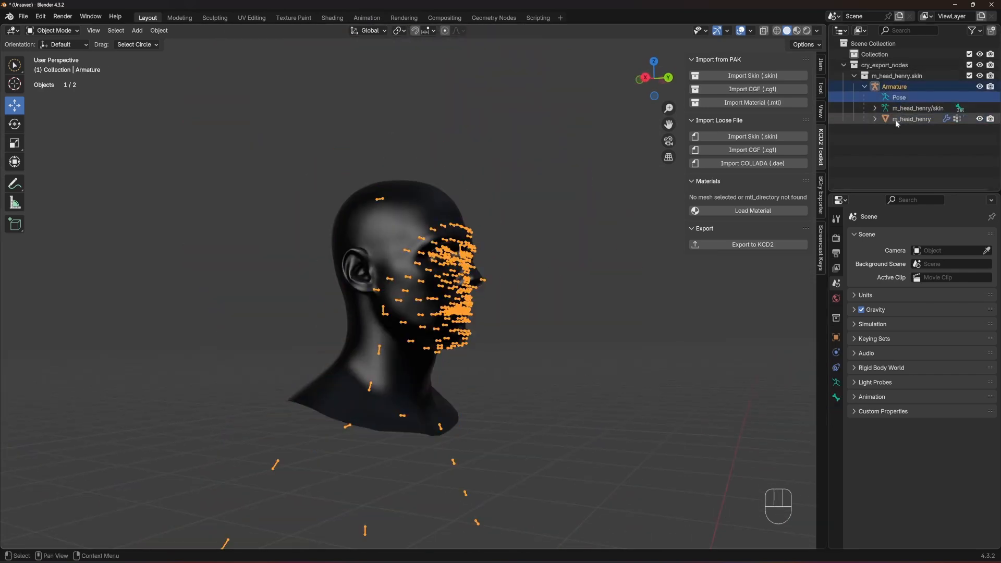
{"action": "middle_click_drag", "start_coordinate": [501, 256], "coordinate": [433, 225]}
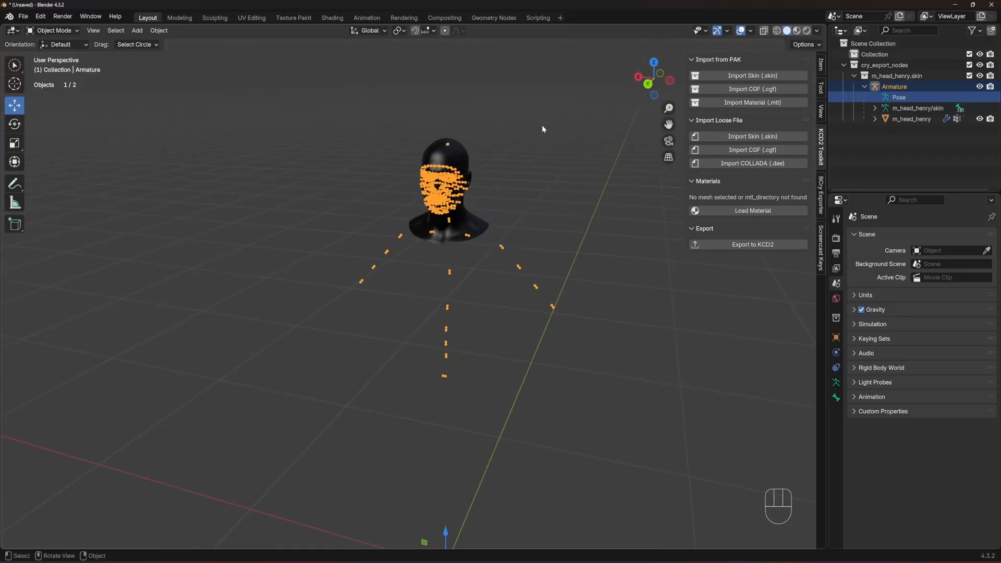
{"action": "left_click", "coordinate": [542, 126]}
{"action": "middle_click_drag", "start_coordinate": [464, 175], "coordinate": [461, 217], "text": "shift"}
{"action": "scroll", "coordinate": [463, 208], "scroll_direction": "up", "scroll_amount": 6}
{"action": "middle_click_drag", "start_coordinate": [474, 175], "coordinate": [444, 265], "text": "shift"}
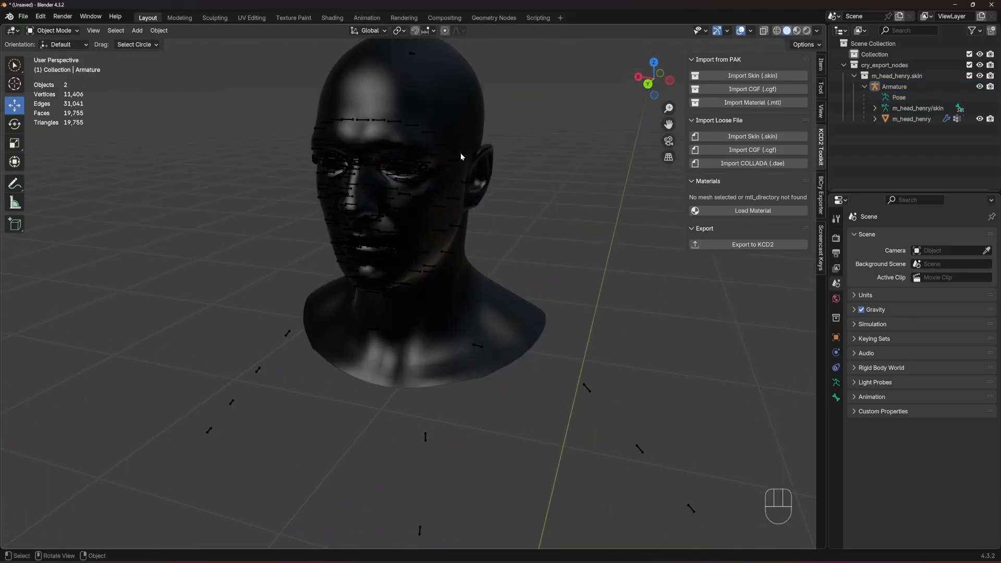
Select the m_head_henry mesh and examine it up close and from farther away
{"action": "left_click", "coordinate": [447, 102]}
{"action": "middle_click_drag", "start_coordinate": [447, 103], "coordinate": [409, 205]}
{"action": "scroll", "coordinate": [520, 183], "scroll_direction": "down", "scroll_amount": 4}
{"action": "scroll", "coordinate": [422, 217], "scroll_direction": "up", "scroll_amount": 5}
{"action": "scroll", "coordinate": [409, 205], "scroll_direction": "down", "scroll_amount": 6}
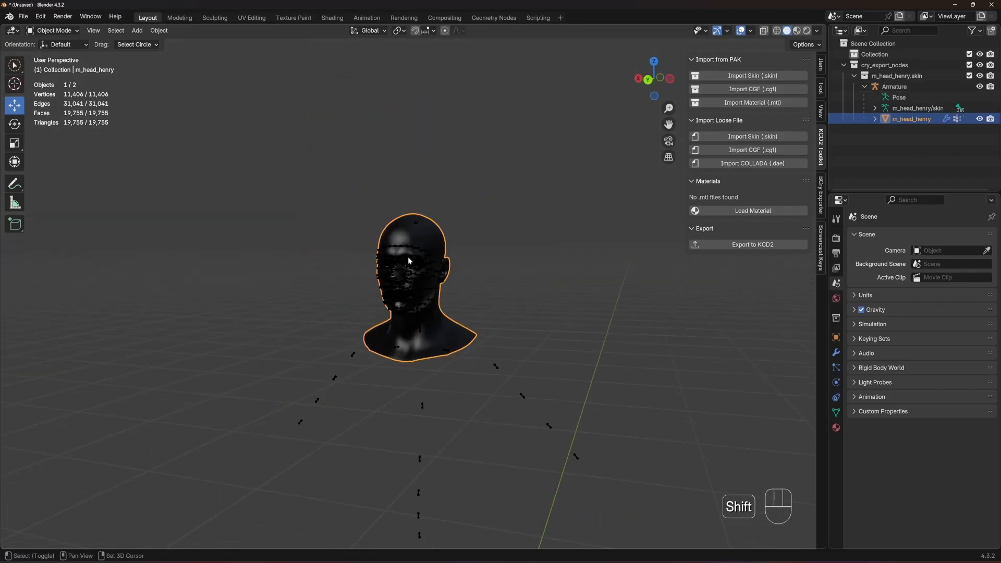
{"action": "middle_click_drag", "start_coordinate": [407, 256], "coordinate": [439, 208], "text": "shift"}
{"action": "middle_click_drag", "start_coordinate": [439, 261], "coordinate": [517, 250], "text": "shift"}
{"action": "scroll", "coordinate": [484, 248], "scroll_direction": "up", "scroll_amount": 4}
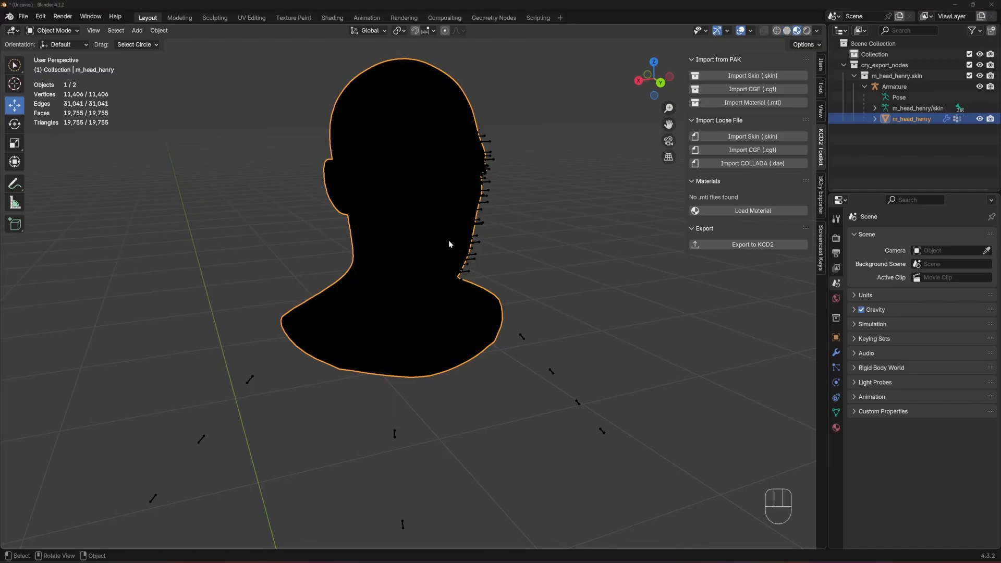
Check the head's appearance in Material Preview from several sides and set the viewport shading back to Solid
{"action": "mouse_move", "coordinate": [449, 239]}
{"action": "middle_mouse_down"}
{"action": "mouse_move", "coordinate": [402, 258]}
{"action": "mouse_move", "coordinate": [459, 242]}
{"action": "mouse_move", "coordinate": [376, 230]}
{"action": "middle_mouse_up"}
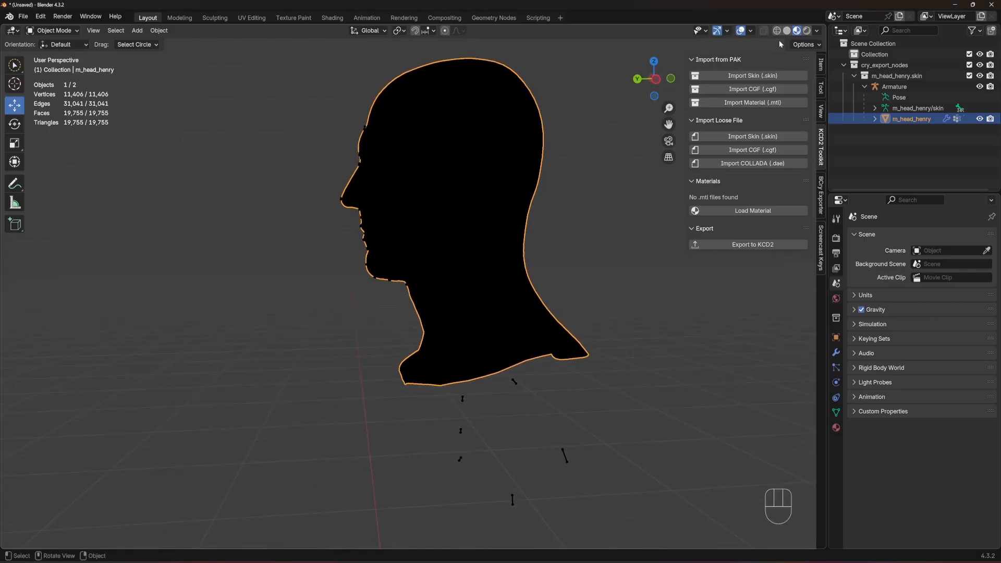
{"action": "left_click", "coordinate": [817, 31]}
{"action": "mouse_move", "coordinate": [594, 134]}
{"action": "middle_mouse_down"}
{"action": "mouse_move", "coordinate": [576, 195]}
{"action": "mouse_move", "coordinate": [511, 197]}
{"action": "mouse_move", "coordinate": [406, 220]}
{"action": "middle_mouse_up"}
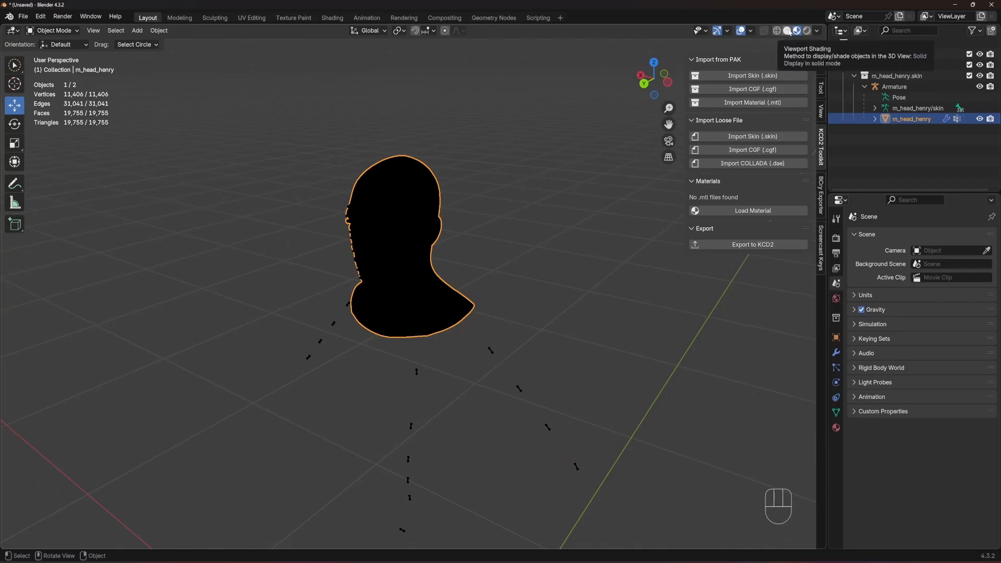
{"action": "left_click", "coordinate": [789, 32]}
{"action": "scroll", "coordinate": [424, 205], "scroll_direction": "up", "scroll_amount": 4}
{"action": "mouse_move", "coordinate": [425, 205]}
{"action": "middle_mouse_down", "text": "shift"}
{"action": "mouse_move", "coordinate": [489, 250]}
{"action": "mouse_move", "coordinate": [520, 245]}
{"action": "mouse_move", "coordinate": [487, 224]}
{"action": "mouse_move", "coordinate": [563, 226]}
{"action": "mouse_move", "coordinate": [421, 235]}
{"action": "mouse_move", "coordinate": [468, 229]}
{"action": "middle_mouse_up", "text": "shift"}
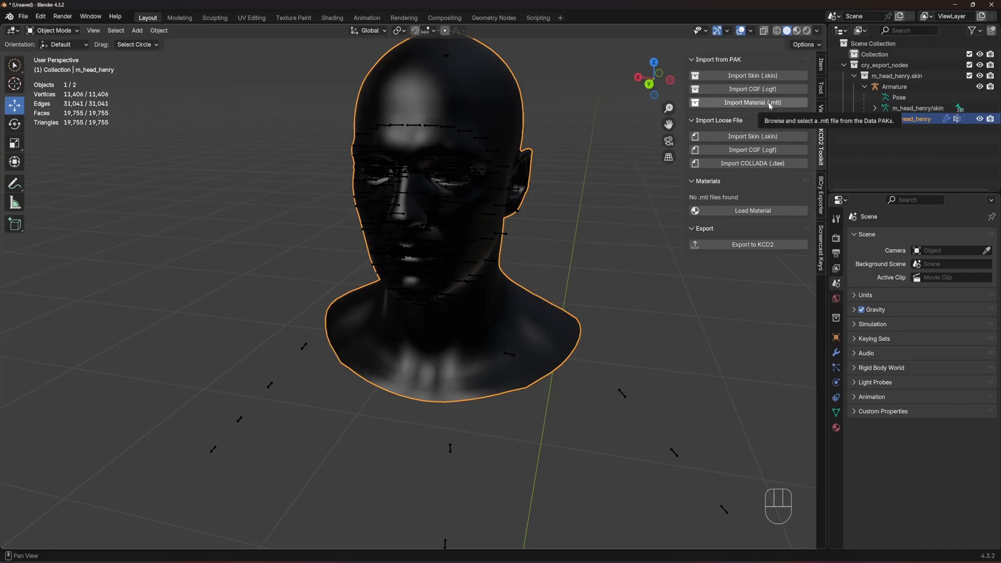
Import the material m_head_henry_m01.mtl from the game PAKs for the selected head, searching "henry" and enabling Import Textures
{"action": "left_click", "coordinate": [745, 104]}
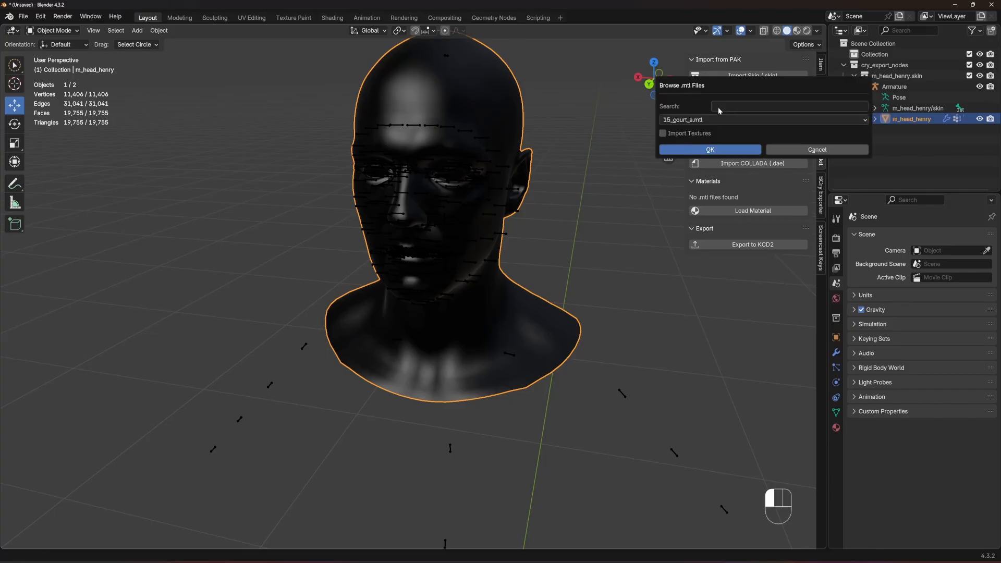
{"action": "type", "text": "henry"}
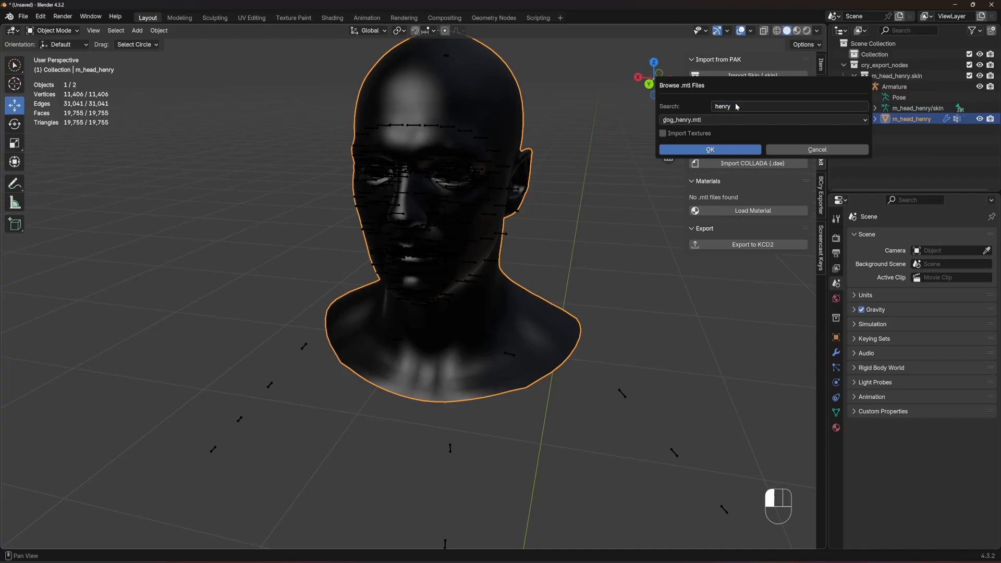
{"action": "left_click", "coordinate": [715, 120]}
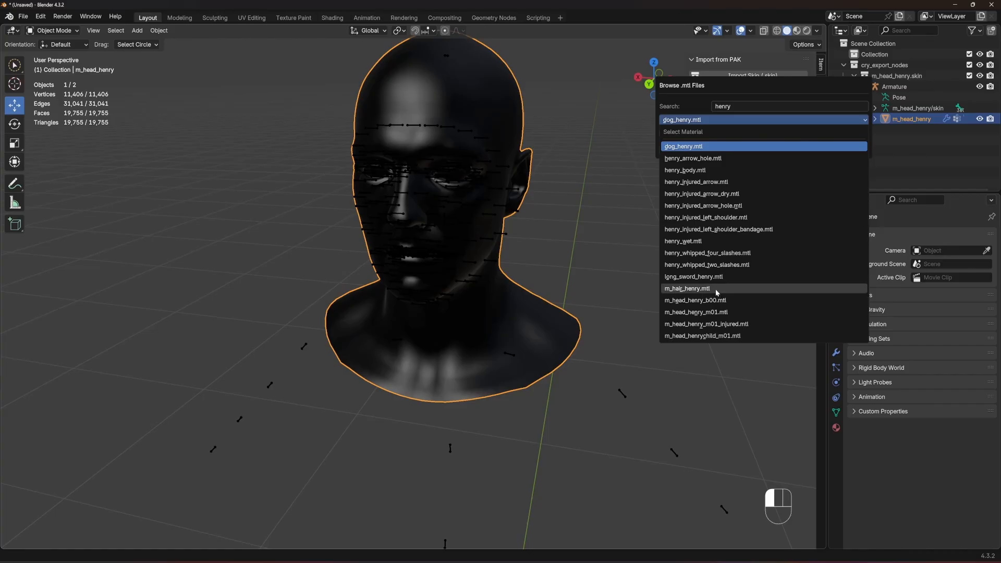
{"action": "left_click", "coordinate": [701, 313]}
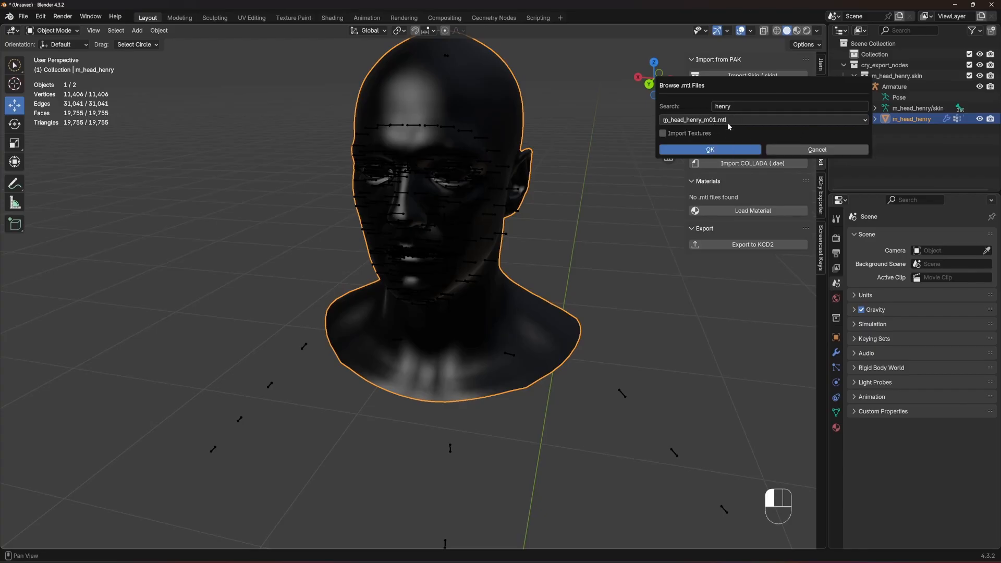
{"action": "left_click", "coordinate": [664, 135]}
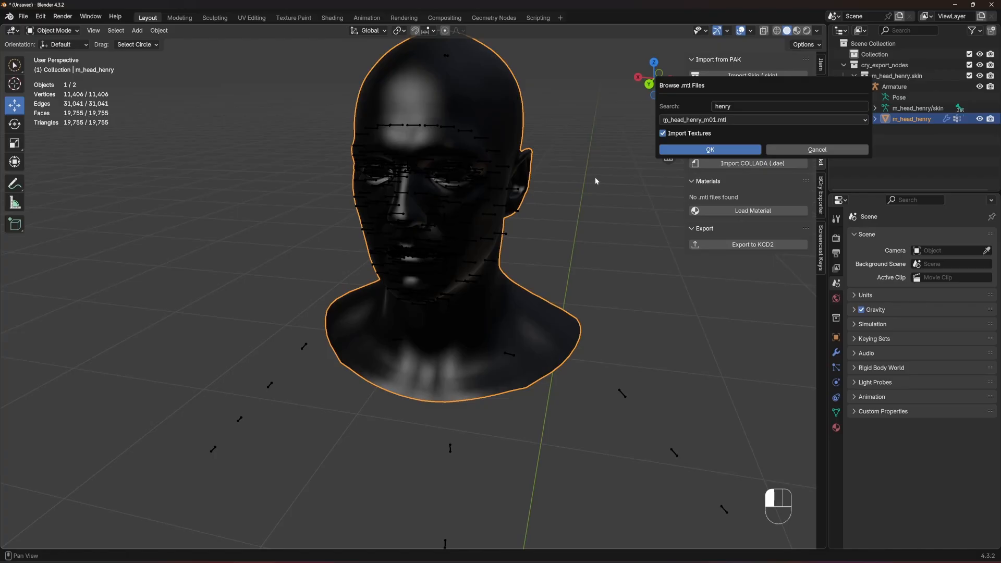
{"action": "key", "text": "Return"}
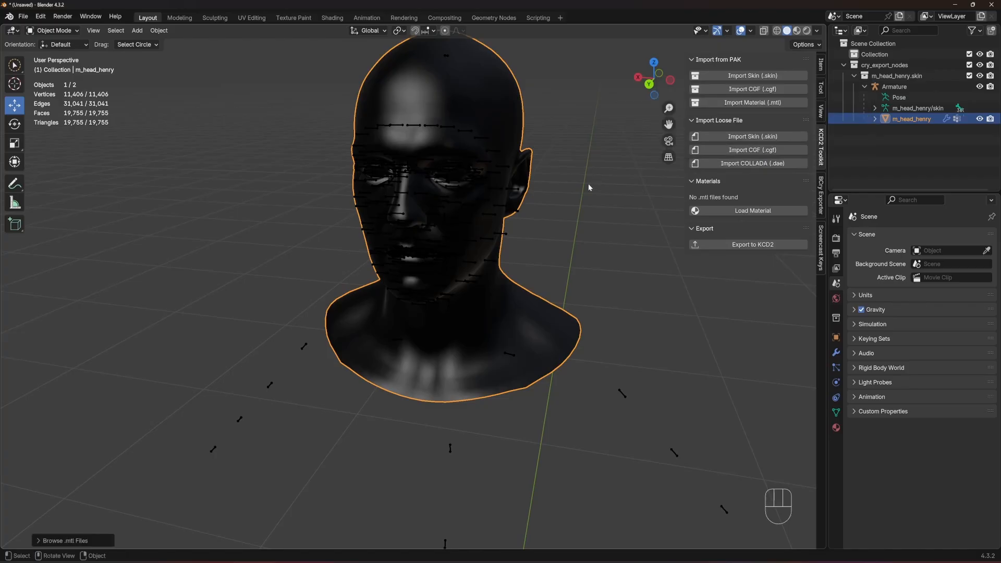
Set the viewport shading to Material Preview, clear the selection, and check the textured head from several sides
{"action": "scroll", "coordinate": [591, 187], "scroll_direction": "down", "scroll_amount": 1}
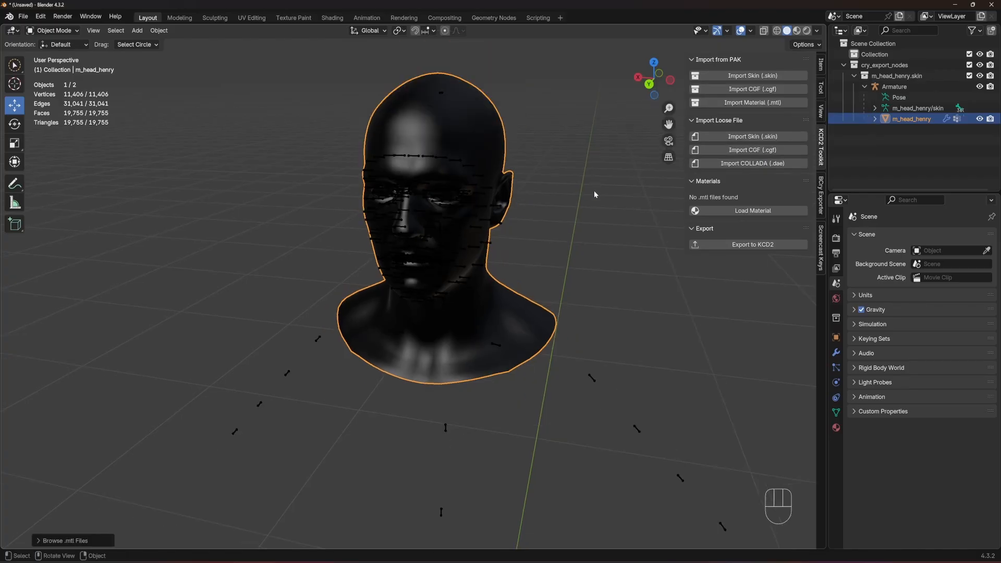
{"action": "left_click", "coordinate": [799, 31]}
{"action": "middle_click_drag", "start_coordinate": [524, 198], "coordinate": [616, 238]}
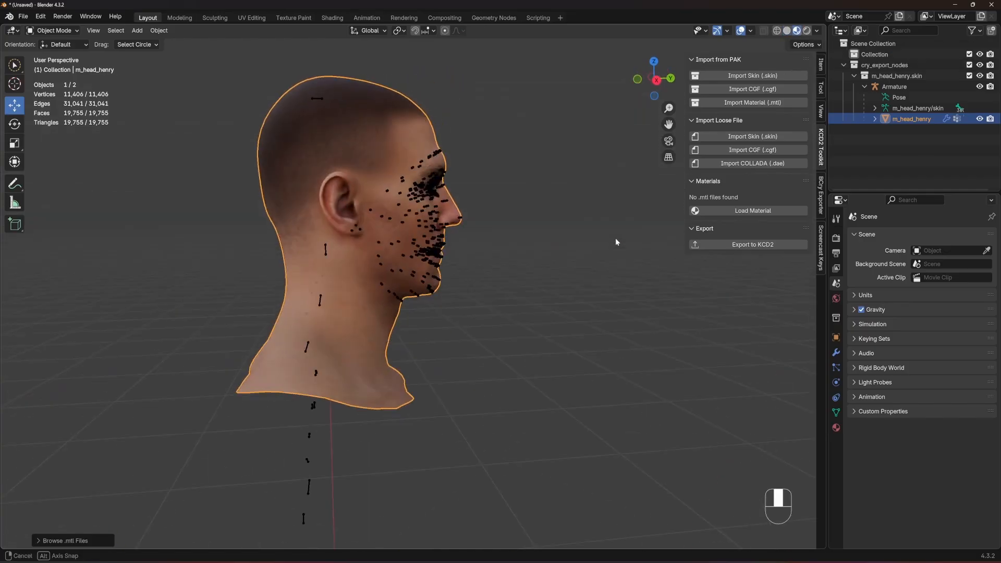
{"action": "left_click", "coordinate": [536, 134]}
{"action": "left_click_drag", "start_coordinate": [664, 79], "coordinate": [645, 78]}
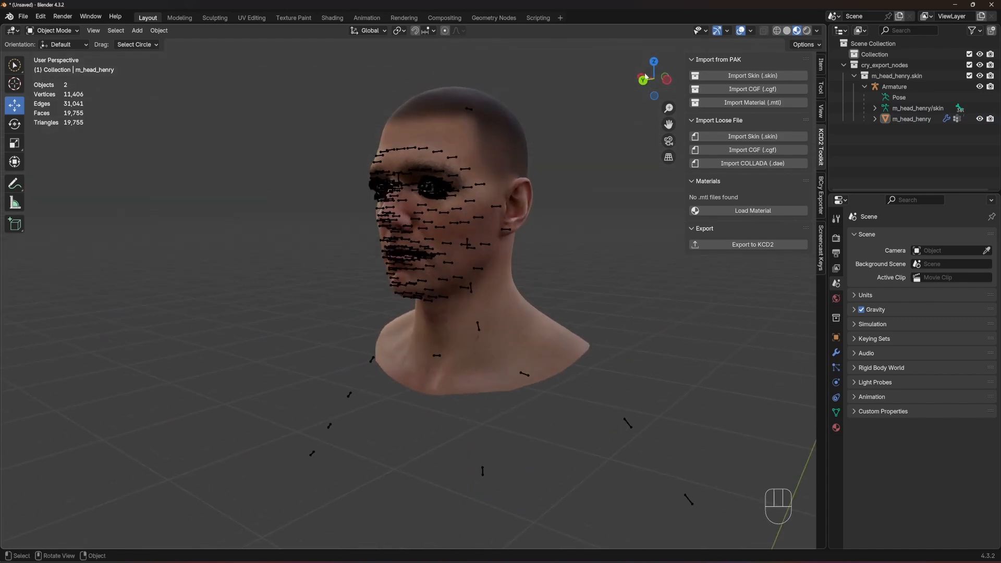
Hide the Armature in the viewport and examine the textured face and neck up close
{"action": "left_click", "coordinate": [979, 86]}
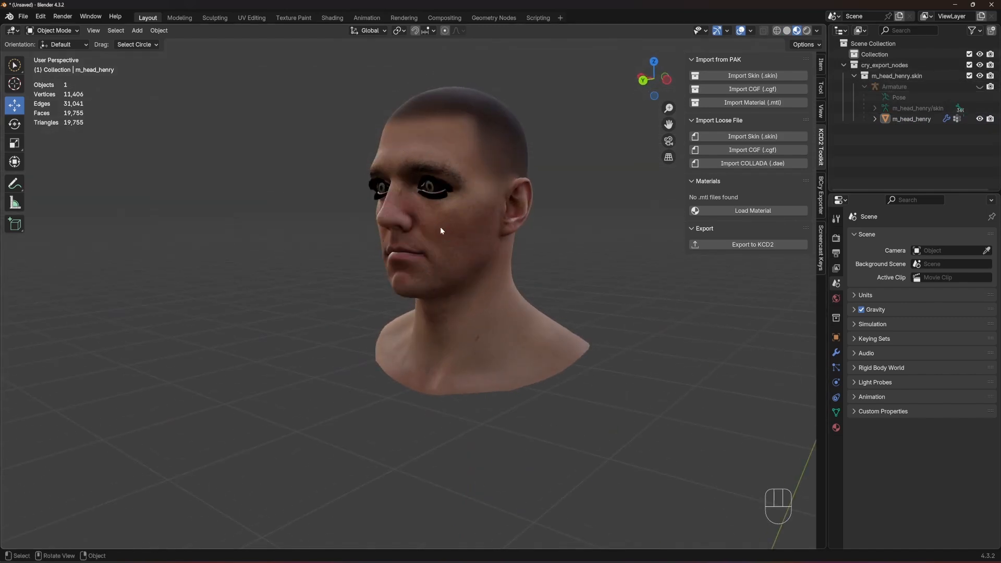
{"action": "middle_click_drag", "start_coordinate": [441, 227], "coordinate": [499, 225]}
{"action": "scroll", "coordinate": [396, 268], "scroll_direction": "up", "scroll_amount": 2}
{"action": "middle_click_drag", "start_coordinate": [396, 268], "coordinate": [392, 323]}
{"action": "scroll", "coordinate": [487, 262], "scroll_direction": "up", "scroll_amount": 3}
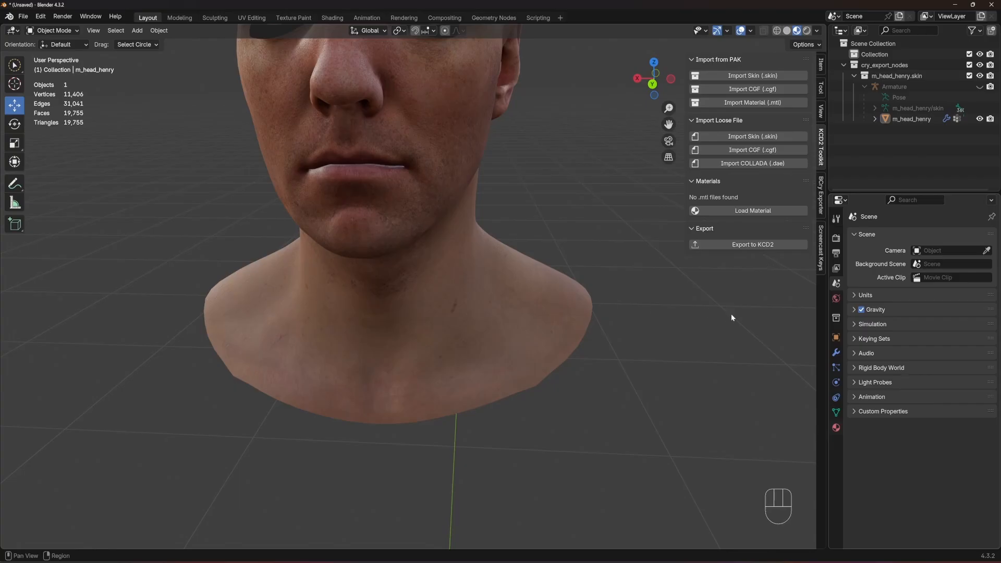
Open the head's material properties, enlarge the material slot list, and review the m_head_henry_m01_mtl slots
{"action": "left_click", "coordinate": [836, 427]}
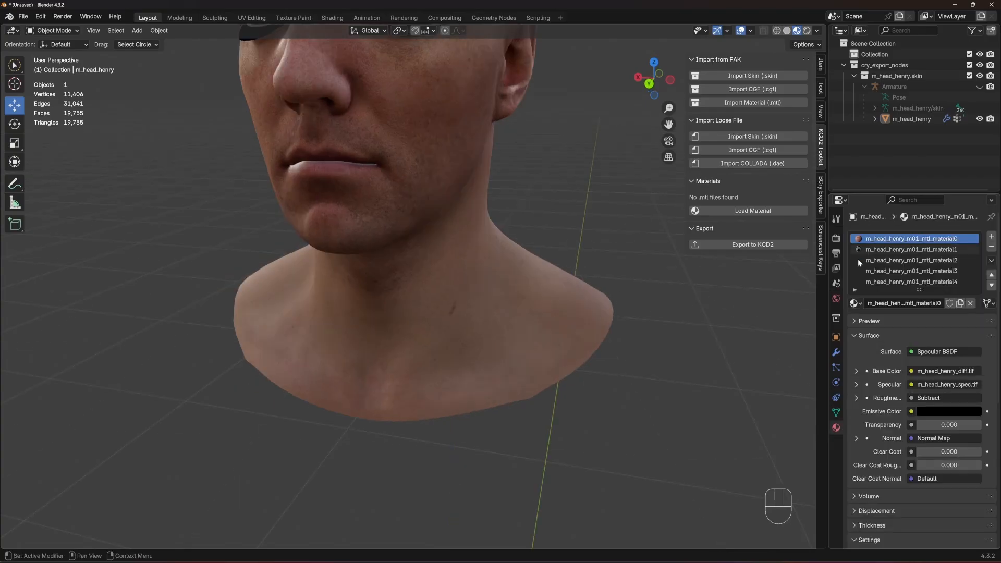
{"action": "left_click_drag", "start_coordinate": [919, 290], "coordinate": [919, 354]}
{"action": "left_click", "coordinate": [911, 250]}
{"action": "left_click", "coordinate": [911, 238]}
{"action": "left_click", "coordinate": [899, 250]}
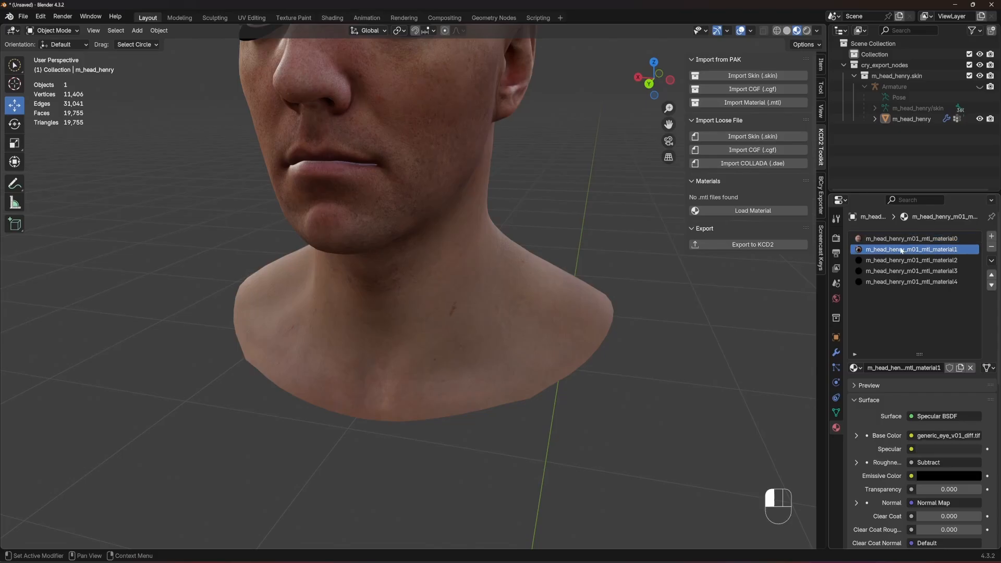
{"action": "left_click", "coordinate": [902, 239]}
{"action": "left_click", "coordinate": [898, 251]}
{"action": "left_click", "coordinate": [897, 260]}
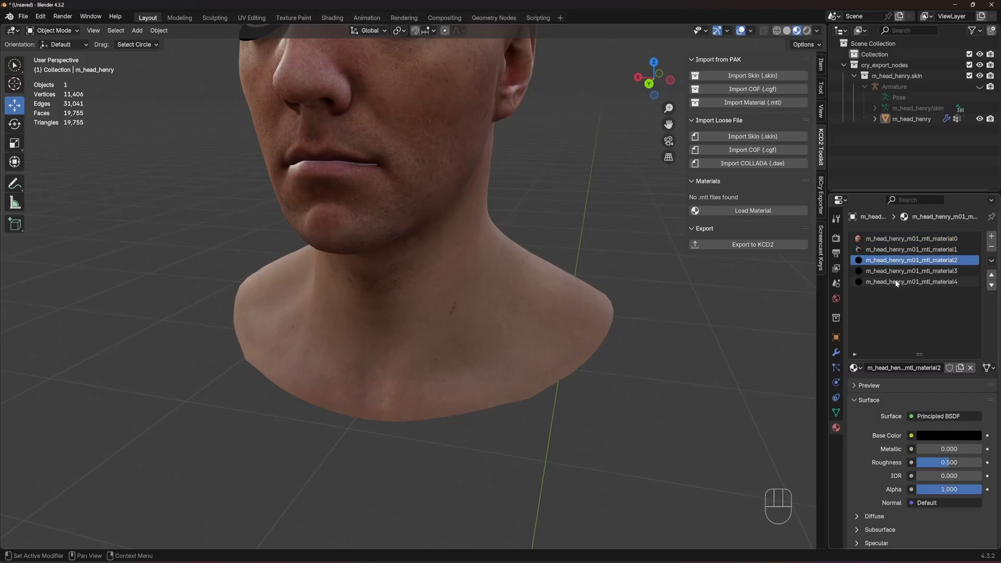
{"action": "left_click", "coordinate": [897, 282]}
{"action": "left_click", "coordinate": [912, 238]}
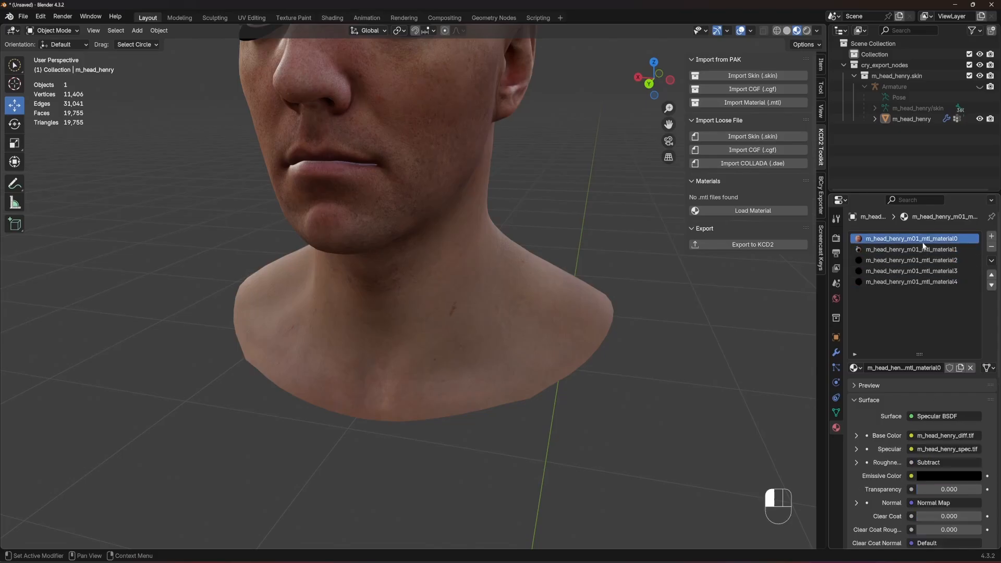
Bring the eye area into view and compare material slots 0 to 4 against it, ending on m_head_henry_m01_mtl_material0
{"action": "middle_click_drag", "start_coordinate": [534, 152], "coordinate": [511, 199]}
{"action": "scroll", "coordinate": [511, 199], "scroll_direction": "up", "scroll_amount": 5}
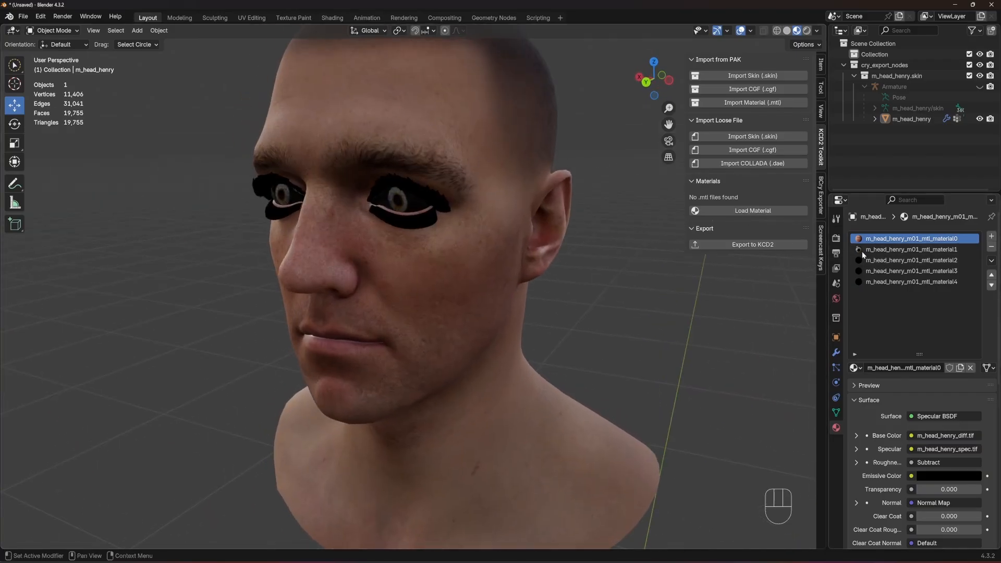
{"action": "left_click", "coordinate": [929, 247]}
{"action": "left_click", "coordinate": [928, 239]}
{"action": "left_click", "coordinate": [929, 249]}
{"action": "left_click", "coordinate": [930, 261]}
{"action": "left_click", "coordinate": [930, 282]}
{"action": "left_click", "coordinate": [929, 271]}
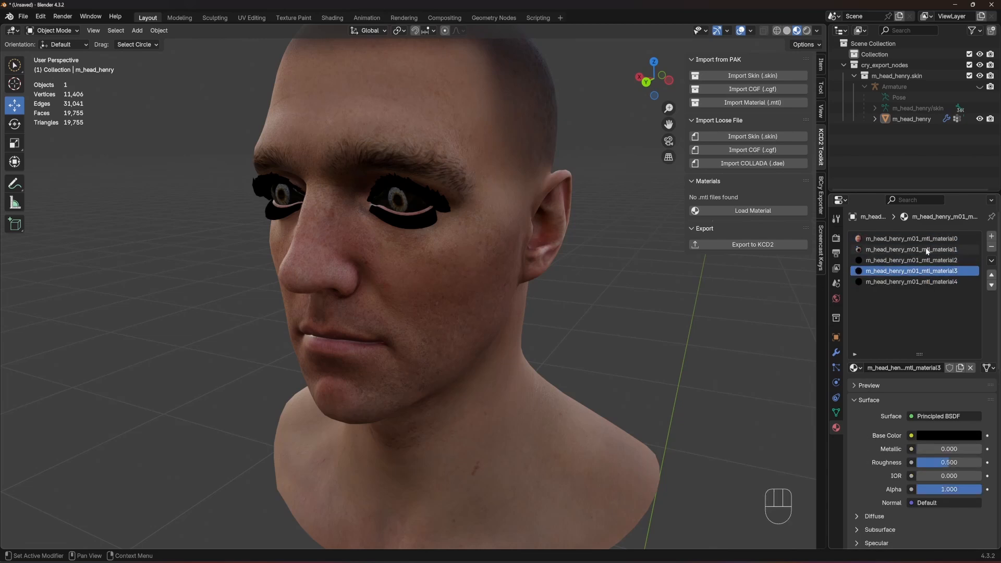
{"action": "left_click", "coordinate": [933, 239]}
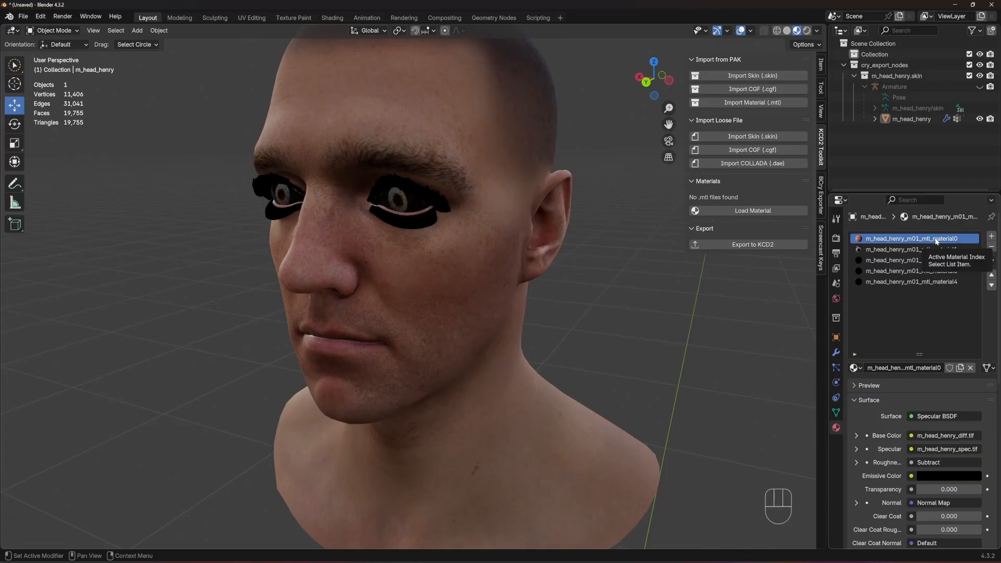
Make the Armature visible again and inspect the head together with its bones from several sides and distances
{"action": "left_click", "coordinate": [980, 87]}
{"action": "middle_click_drag", "start_coordinate": [568, 190], "coordinate": [585, 190]}
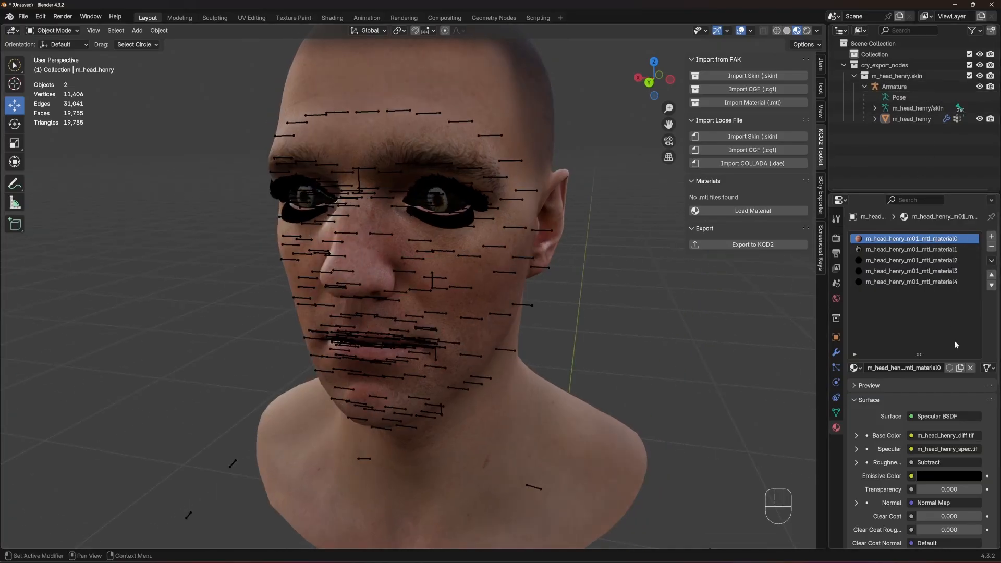
{"action": "middle_click_drag", "start_coordinate": [665, 206], "coordinate": [593, 189]}
{"action": "scroll", "coordinate": [422, 248], "scroll_direction": "down", "scroll_amount": 6}
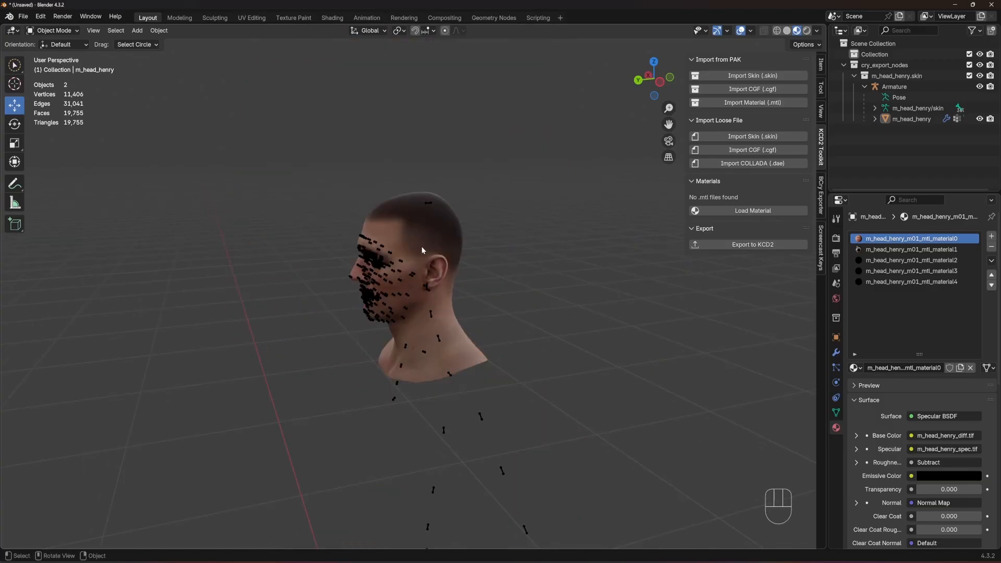
{"action": "middle_click_drag", "start_coordinate": [421, 250], "coordinate": [458, 268]}
{"action": "scroll", "coordinate": [458, 268], "scroll_direction": "up", "scroll_amount": 6}
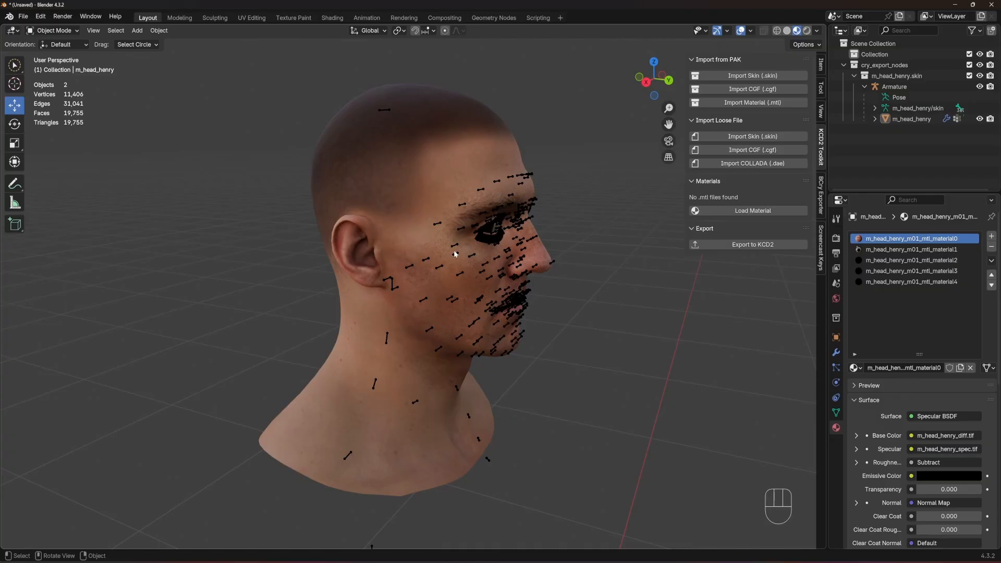
{"action": "scroll", "coordinate": [436, 257], "scroll_direction": "down", "scroll_amount": 2}
{"action": "middle_click_drag", "start_coordinate": [498, 229], "coordinate": [436, 192]}
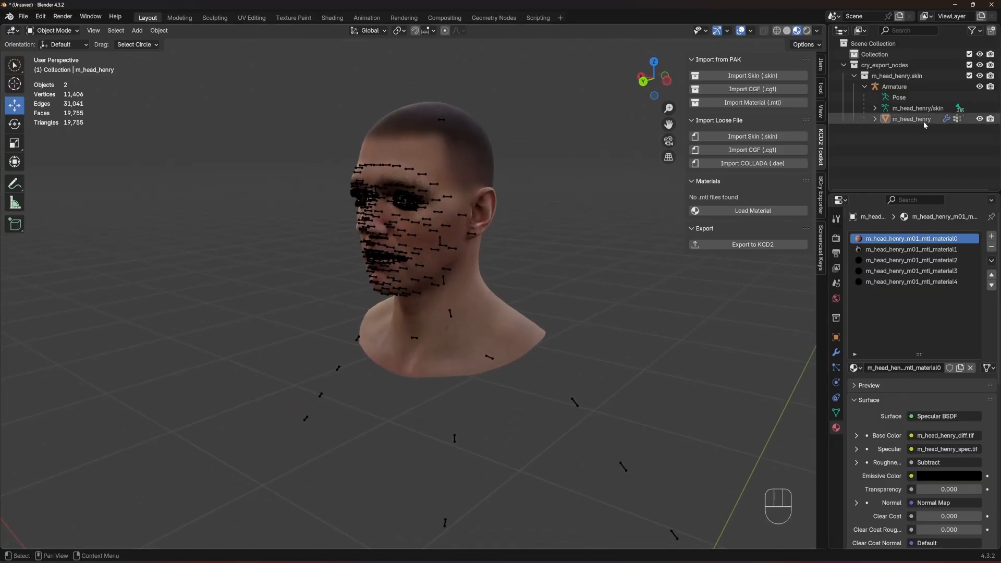
{"action": "middle_click_drag", "start_coordinate": [508, 222], "coordinate": [549, 282]}
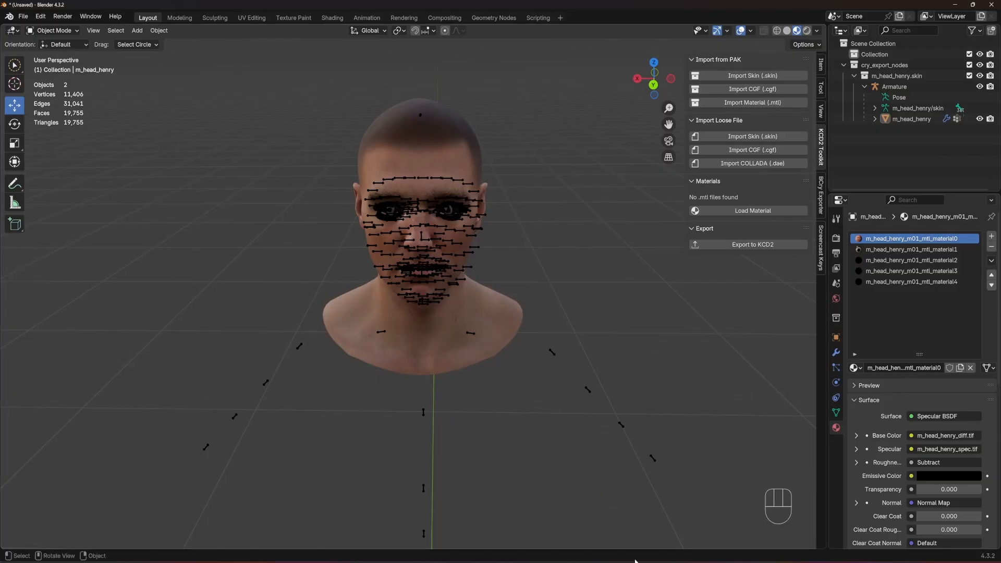
Launch a second Blender 4.3 window, dismiss the splash screen, and show the KCD2 Toolkit in the viewport sidebar
{"action": "right_click", "coordinate": [570, 562]}
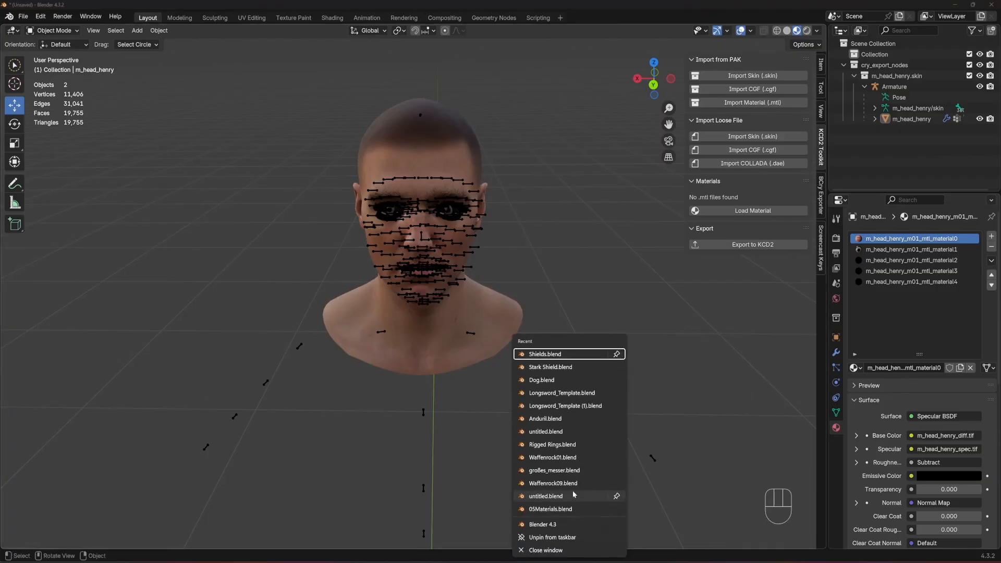
{"action": "left_click", "coordinate": [568, 522]}
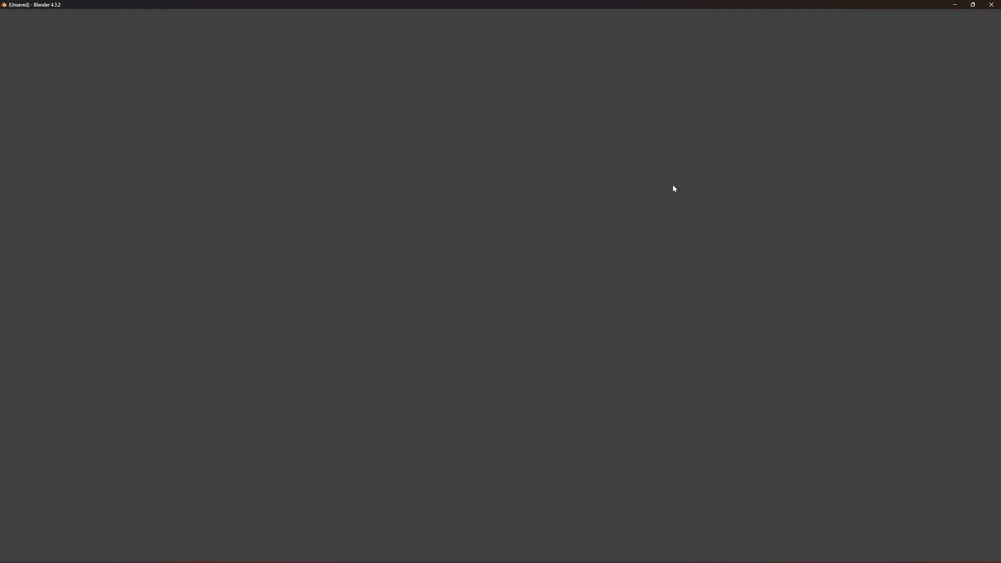
{"action": "mouse_move", "coordinate": [496, 557]}
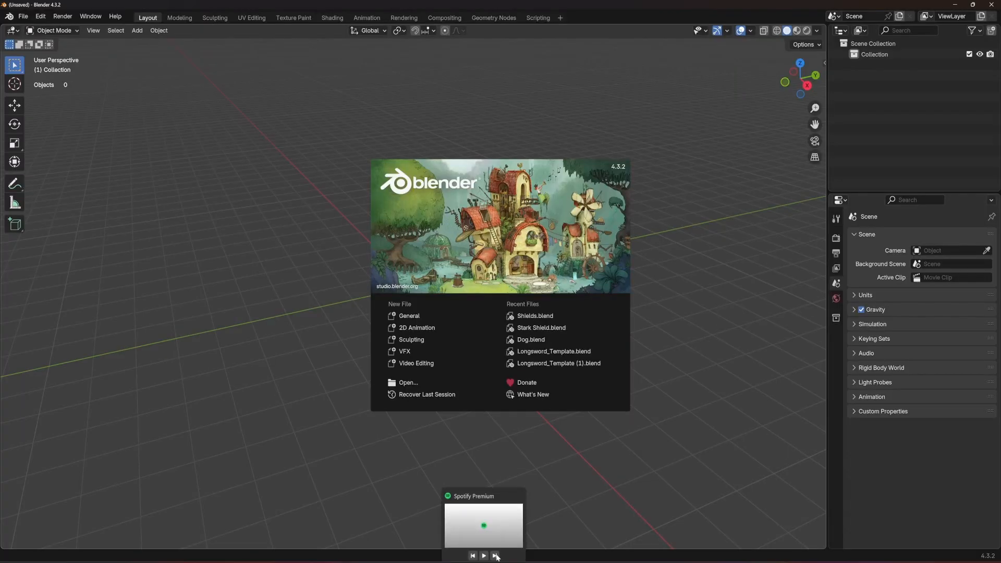
{"action": "left_click", "coordinate": [521, 490]}
{"action": "key", "text": "n"}
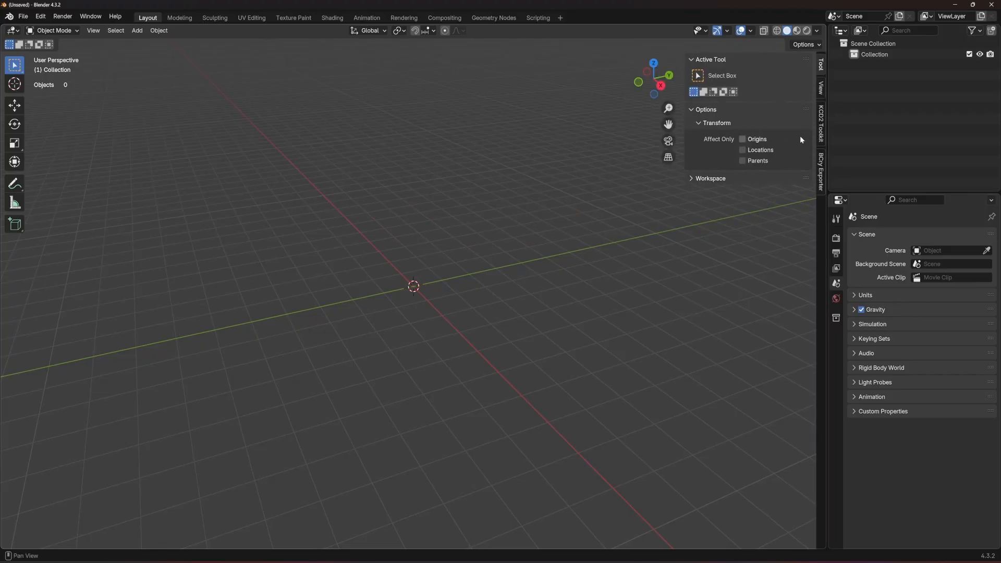
{"action": "left_click", "coordinate": [821, 124]}
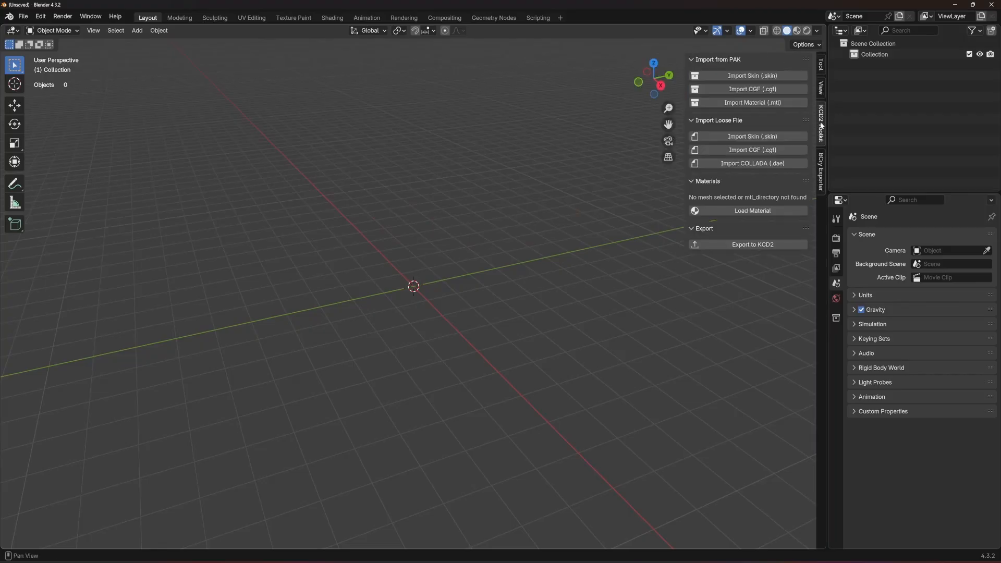
Import long_sword_henry.cgf from the game PAKs, searching the CGF files for "henry"
{"action": "left_click", "coordinate": [755, 91]}
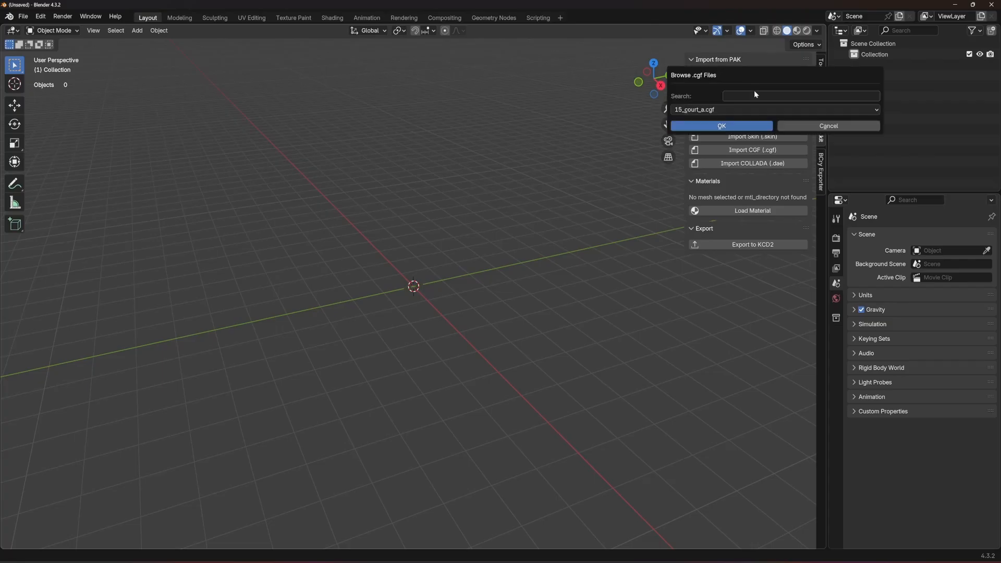
{"action": "left_click", "coordinate": [749, 96]}
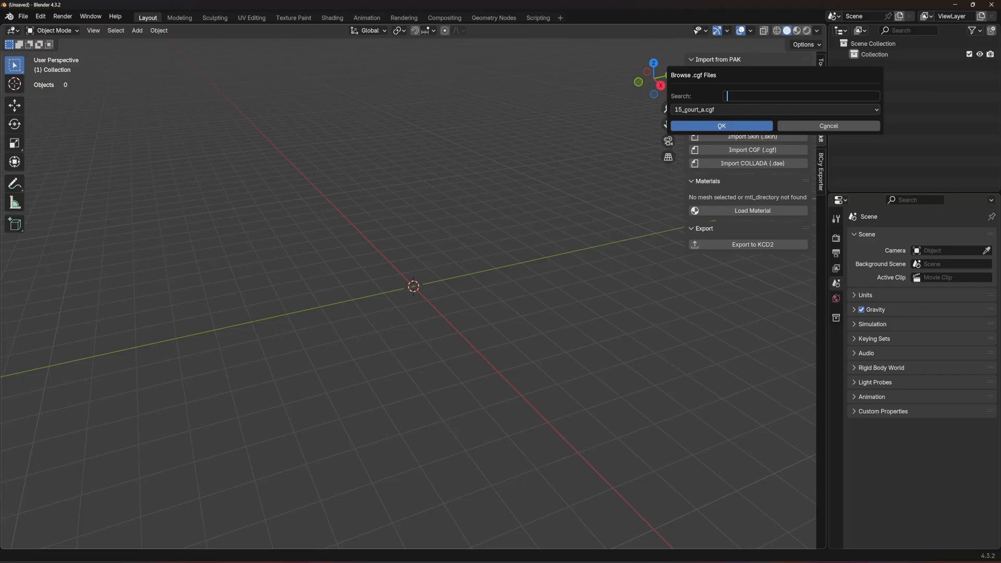
{"action": "type", "text": "henry"}
{"action": "key", "text": "Return"}
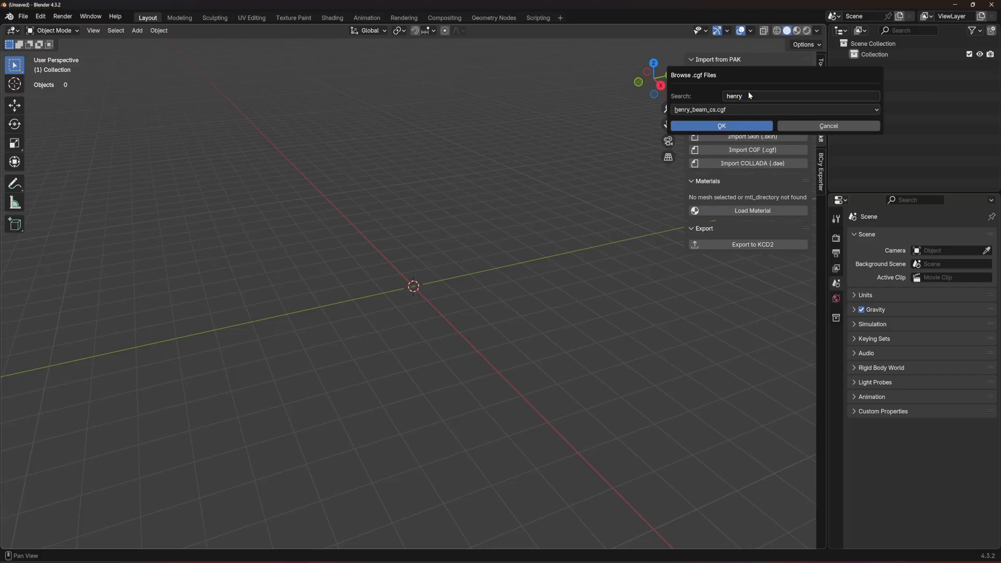
{"action": "left_click", "coordinate": [725, 109]}
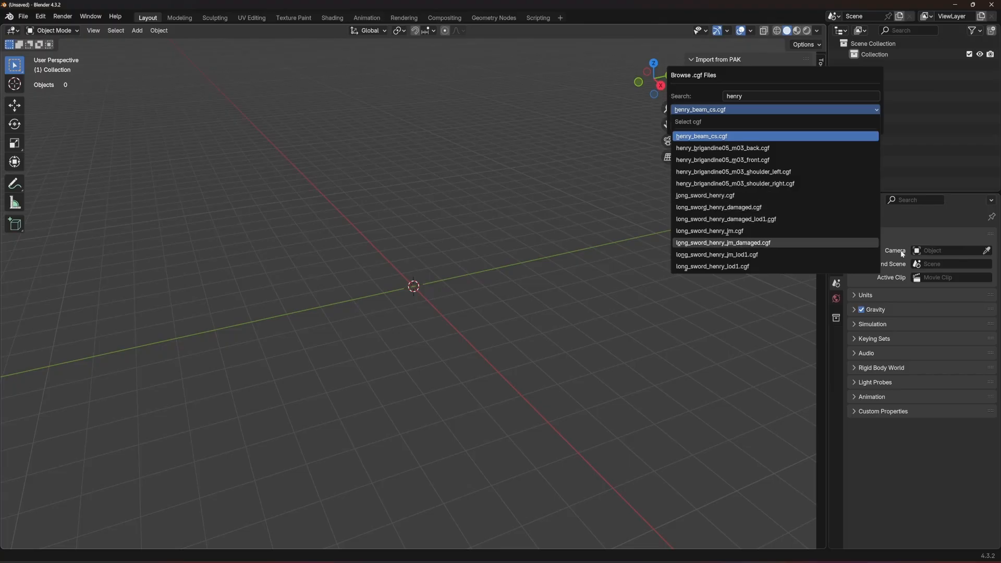
{"action": "left_click", "coordinate": [724, 110]}
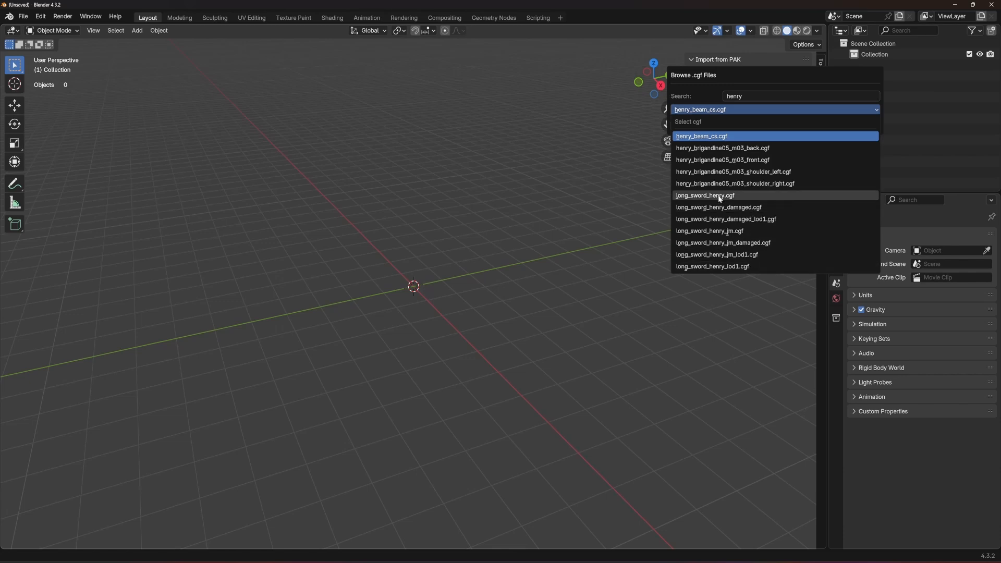
{"action": "left_click", "coordinate": [689, 196]}
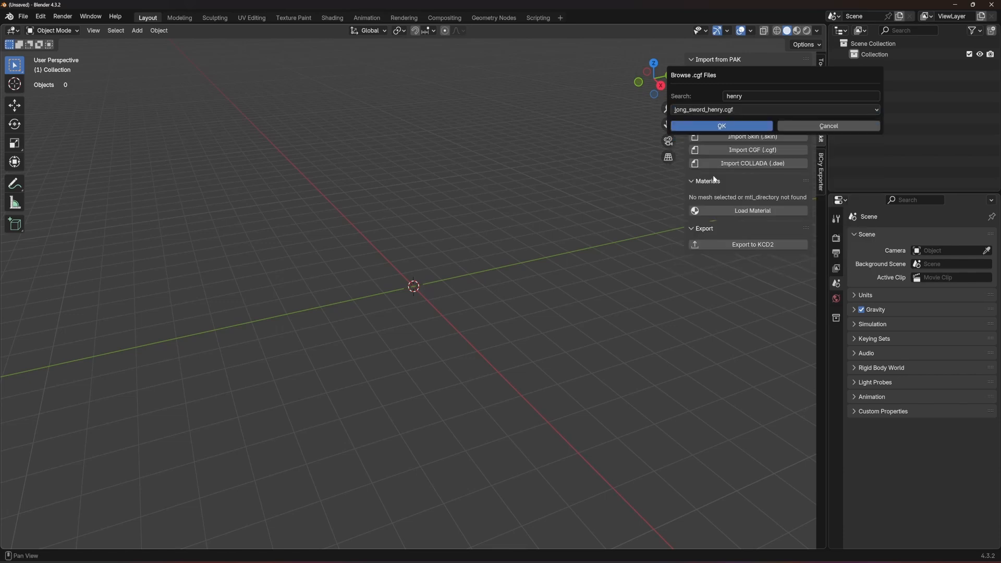
{"action": "left_click", "coordinate": [722, 126]}
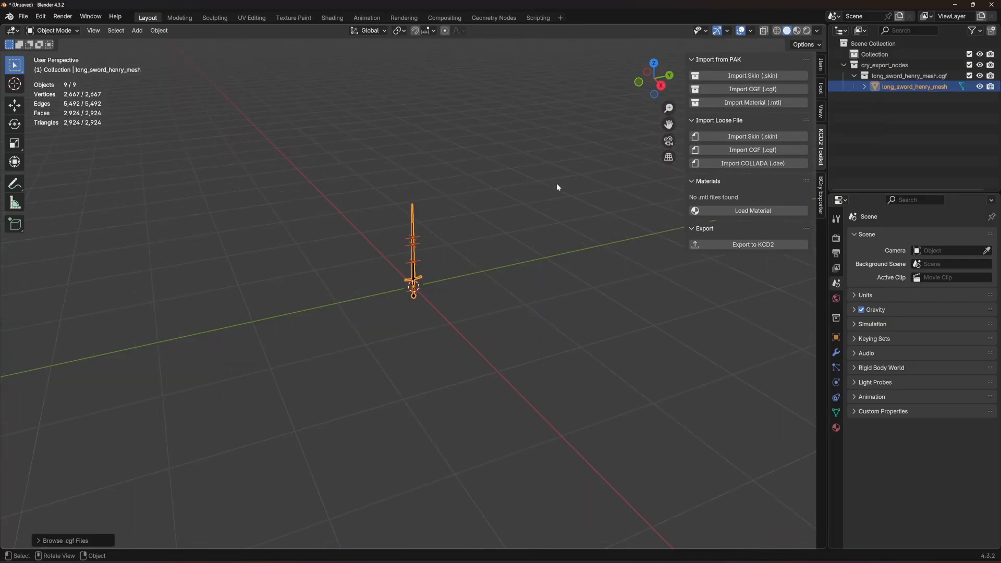
Examine the imported long sword's blade, crossguard and pommel from several angles and distances
{"action": "scroll", "coordinate": [545, 204], "scroll_direction": "up", "scroll_amount": 3}
{"action": "middle_click_drag", "start_coordinate": [546, 204], "coordinate": [481, 193]}
{"action": "scroll", "coordinate": [480, 192], "scroll_direction": "up", "scroll_amount": 9}
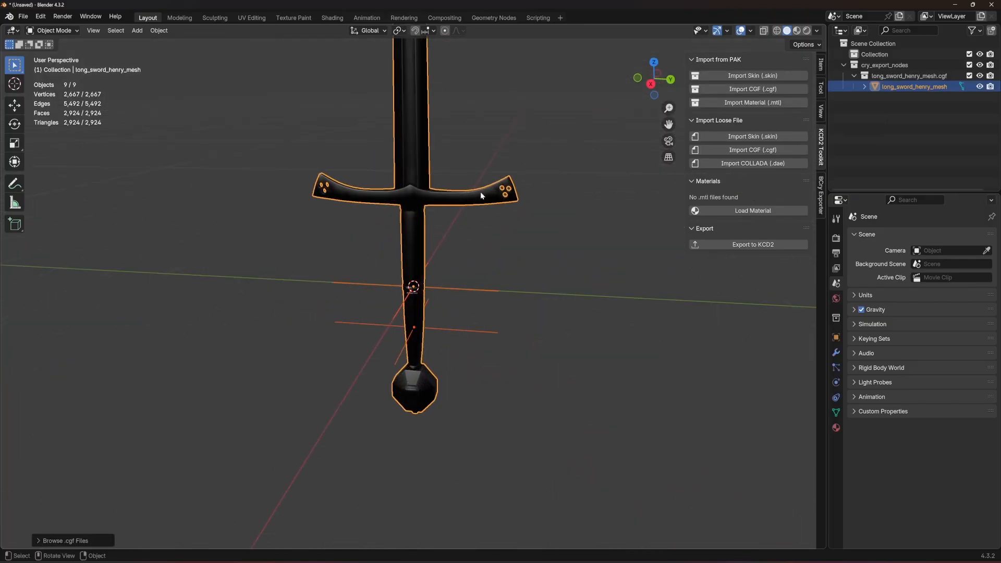
{"action": "scroll", "coordinate": [524, 206], "scroll_direction": "down", "scroll_amount": 3}
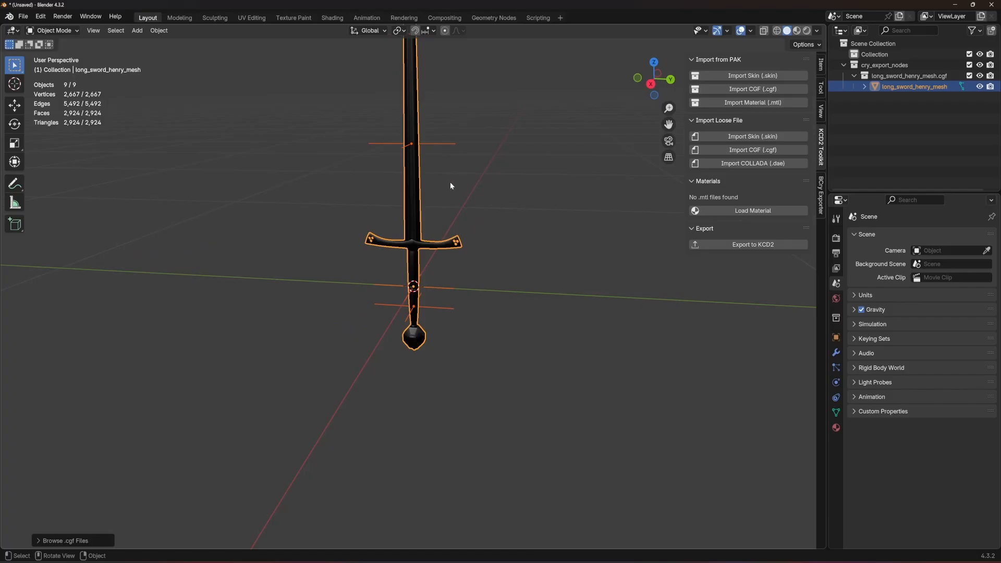
{"action": "middle_click_drag", "start_coordinate": [451, 186], "coordinate": [461, 238]}
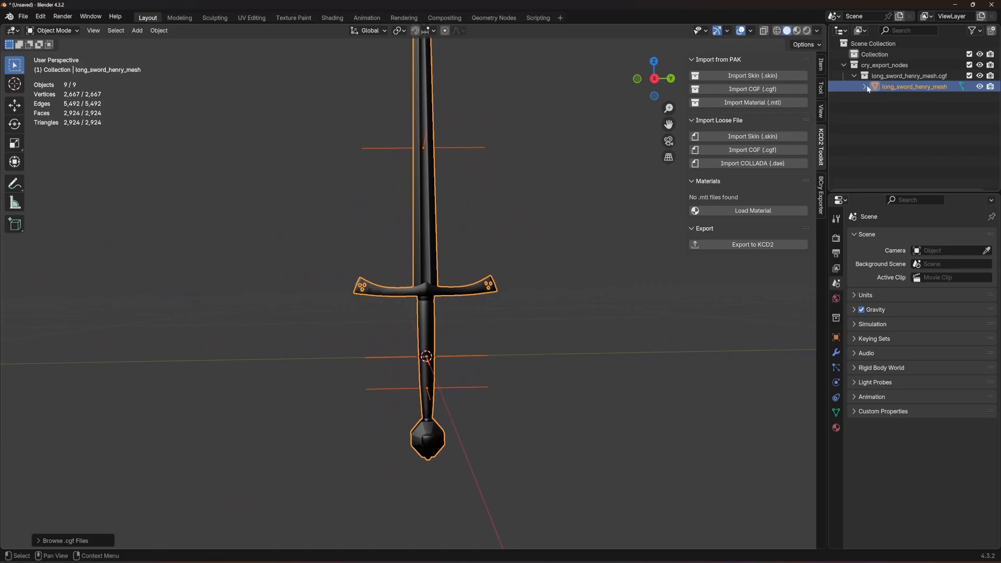
Expand long_sword_henry_mesh in an enlarged outliner to list its child objects, and clear the selection
{"action": "left_click", "coordinate": [865, 86]}
{"action": "left_click_drag", "start_coordinate": [919, 192], "coordinate": [919, 276]}
{"action": "left_click", "coordinate": [905, 210]}
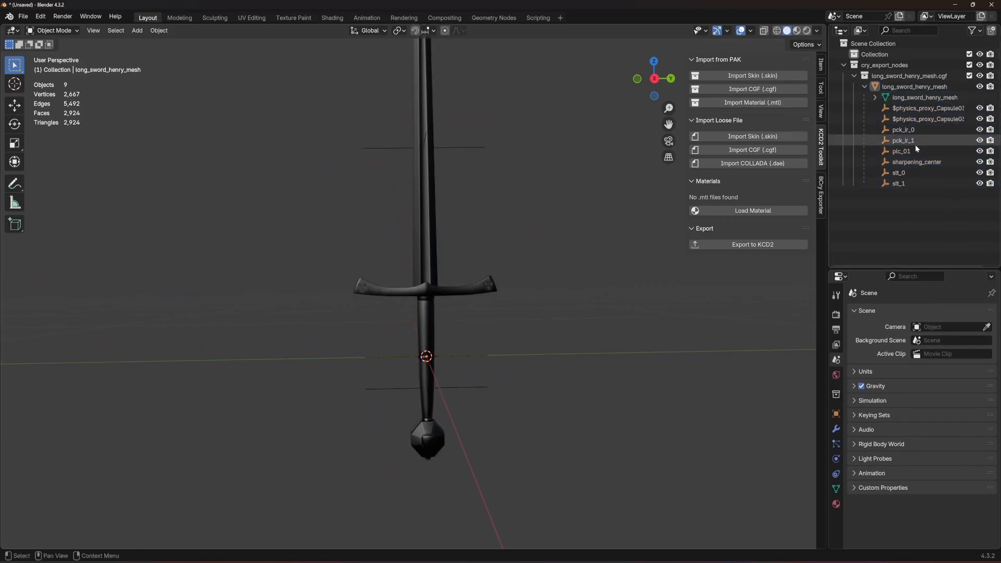
Select the sword's helper empties from pck_lr_0 through slt_1 to highlight them around the sword
{"action": "middle_click_drag", "start_coordinate": [521, 199], "coordinate": [485, 217]}
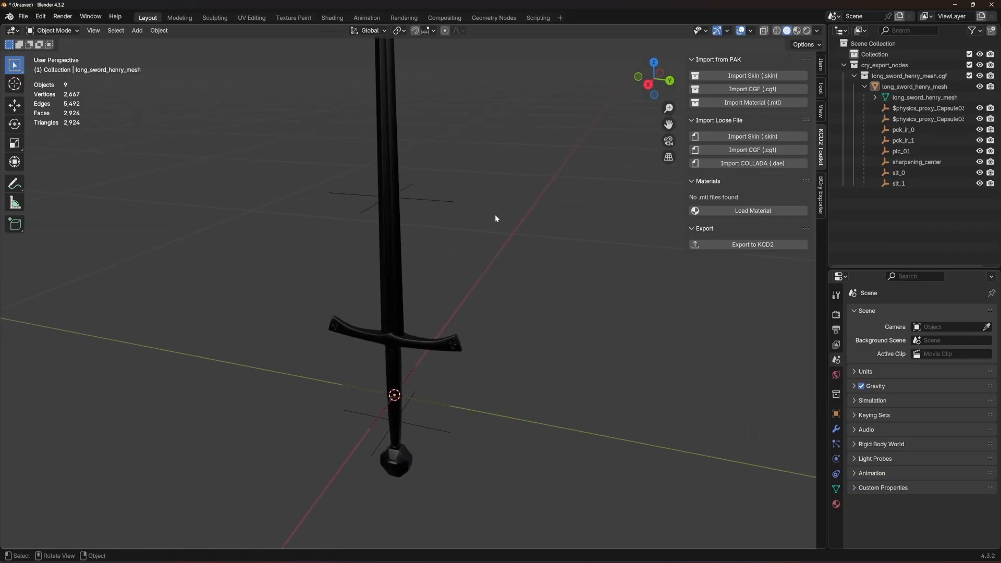
{"action": "left_click", "coordinate": [914, 130]}
{"action": "left_click", "coordinate": [899, 183], "text": "shift"}
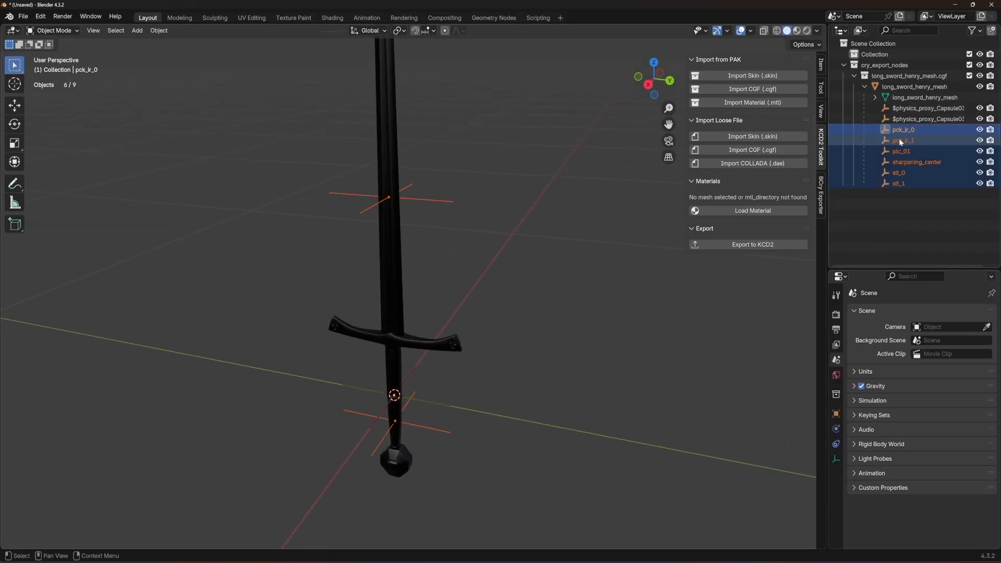
Select only the slt_1 helper and examine its position on the sword's grip from another angle
{"action": "scroll", "coordinate": [516, 180], "scroll_direction": "down", "scroll_amount": 3}
{"action": "scroll", "coordinate": [478, 208], "scroll_direction": "down", "scroll_amount": 1}
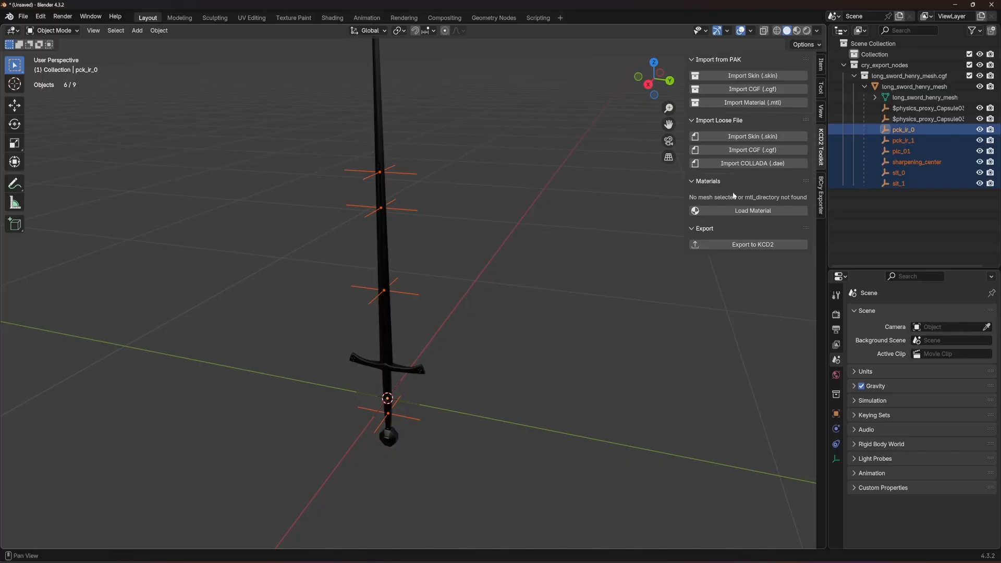
{"action": "left_click", "coordinate": [909, 183]}
{"action": "middle_click_drag", "start_coordinate": [524, 220], "coordinate": [358, 284]}
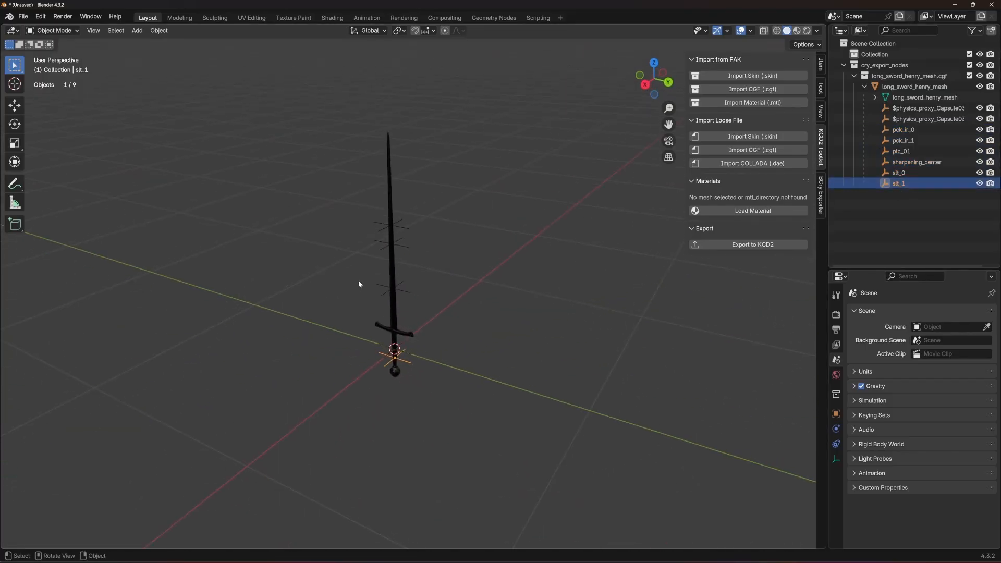
{"action": "scroll", "coordinate": [509, 258], "scroll_direction": "up", "scroll_amount": 2}
{"action": "middle_click_drag", "start_coordinate": [449, 291], "coordinate": [507, 212]}
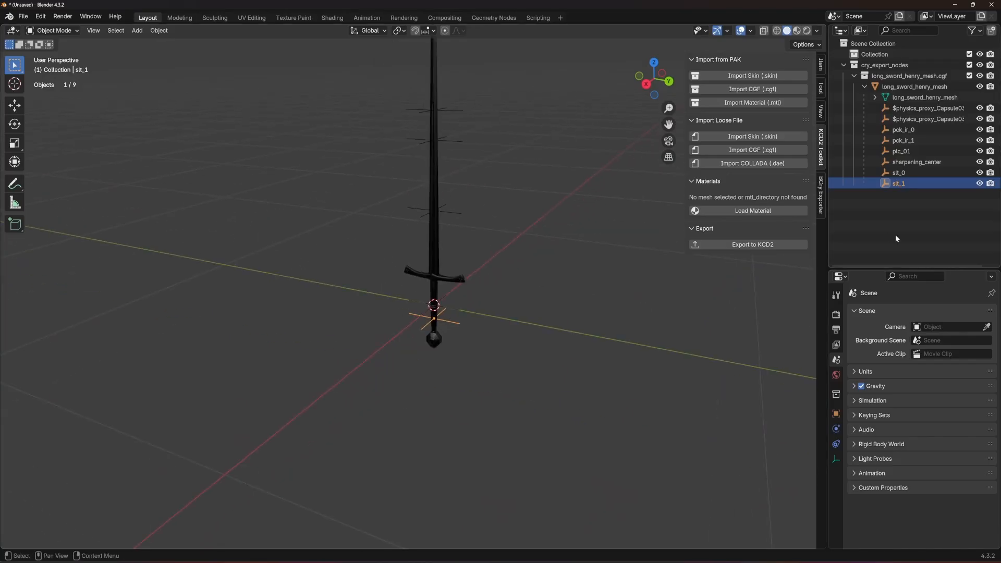
Alternate between the slt_0 and slt_1 helpers in a close view to compare their positions on the grip, ending on slt_0
{"action": "left_click", "coordinate": [910, 172]}
{"action": "key", "text": "KP_Decimal"}
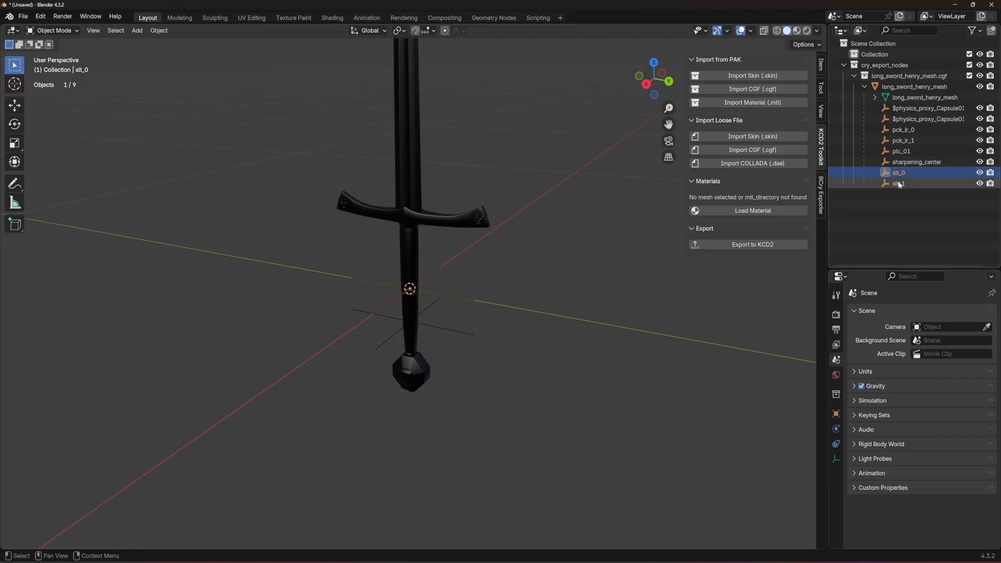
{"action": "left_click", "coordinate": [900, 186]}
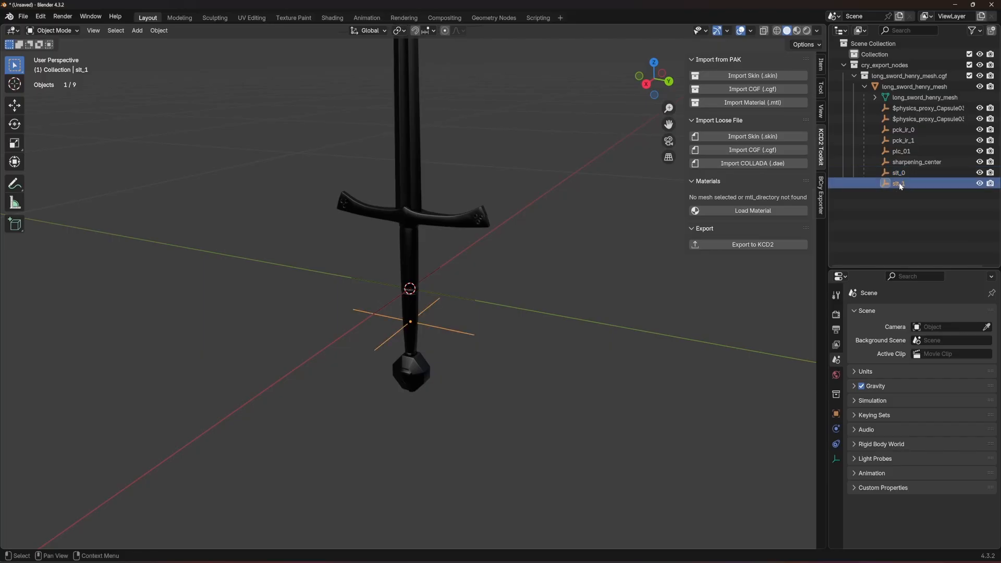
{"action": "middle_click_drag", "start_coordinate": [547, 211], "coordinate": [360, 252]}
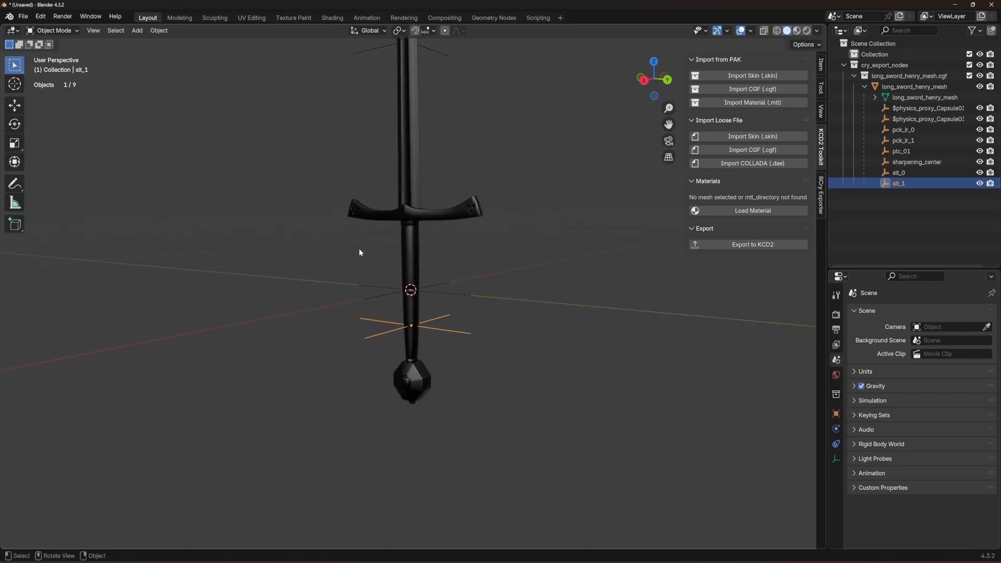
{"action": "key", "text": "Up"}
{"action": "key", "text": "KP_Decimal"}
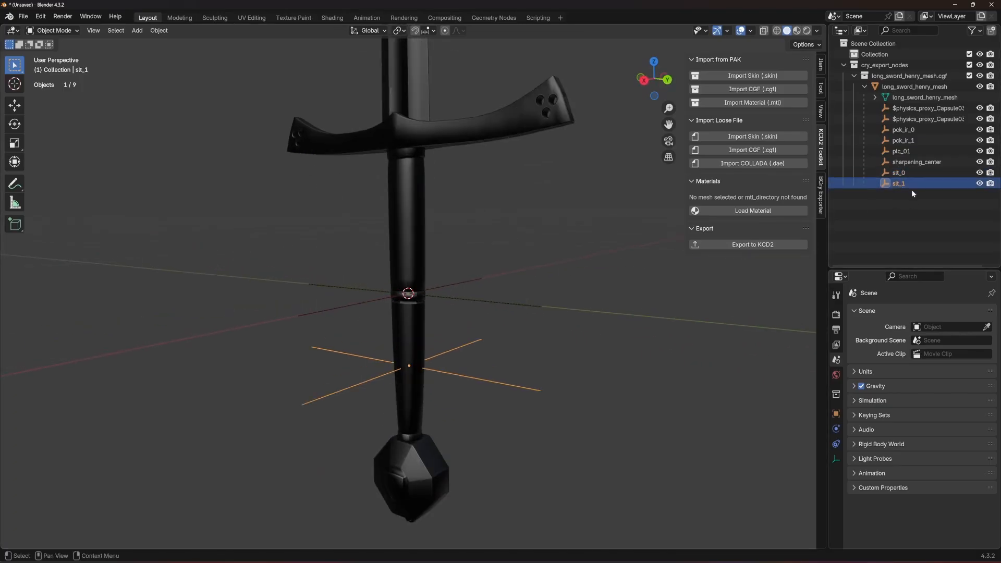
{"action": "scroll", "coordinate": [490, 277], "scroll_direction": "down", "scroll_amount": 7}
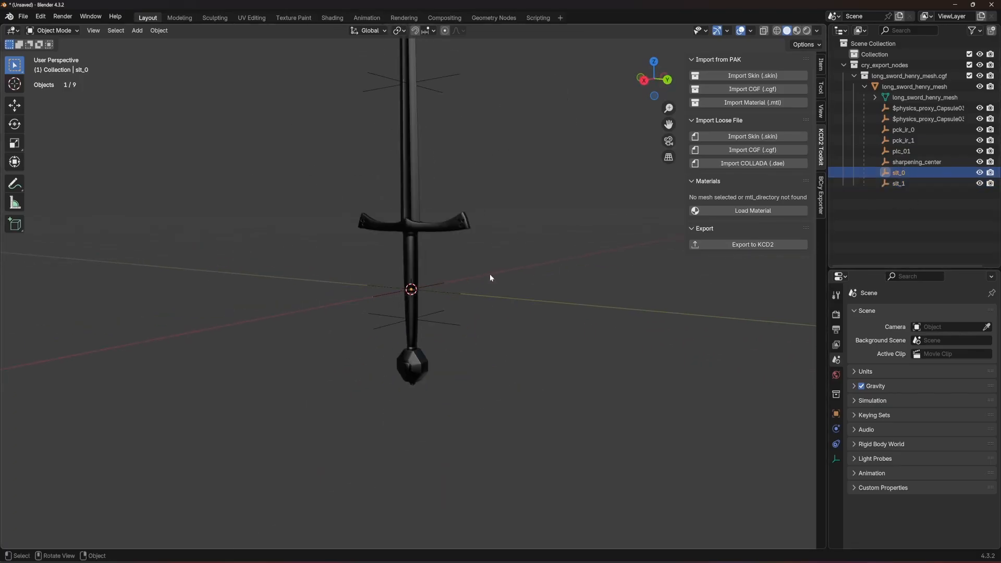
Activate the Move tool to show the transform gizmo at the slt_0 helper on the grip
{"action": "left_click", "coordinate": [14, 106]}
{"action": "scroll", "coordinate": [429, 269], "scroll_direction": "up", "scroll_amount": 5}
{"action": "scroll", "coordinate": [382, 293], "scroll_direction": "up", "scroll_amount": 2}
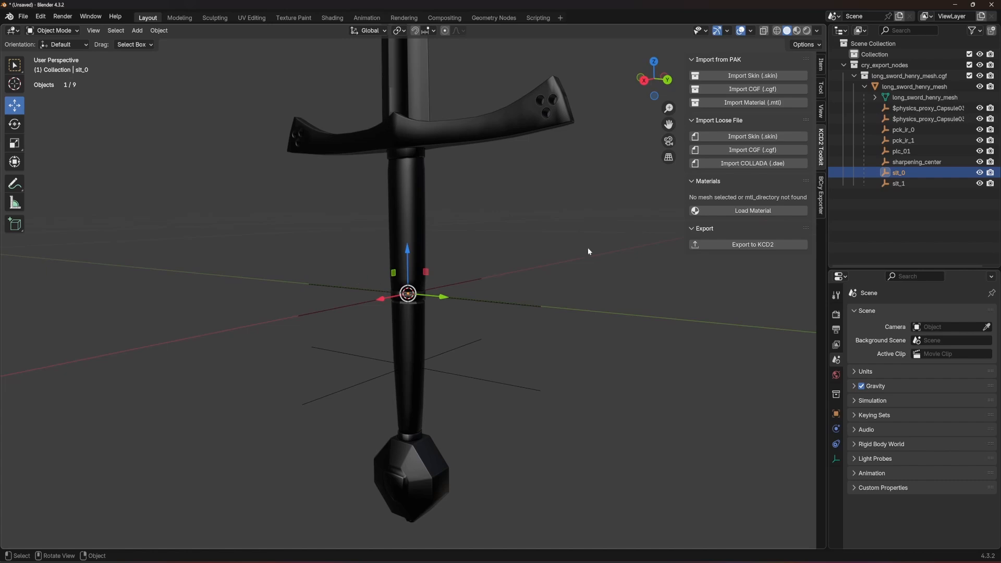
Alternate the selection between slt_1 and slt_0 to compare where their gizmos sit along the grip, ending on slt_0
{"action": "left_click", "coordinate": [898, 183]}
{"action": "key", "text": "KP_Decimal"}
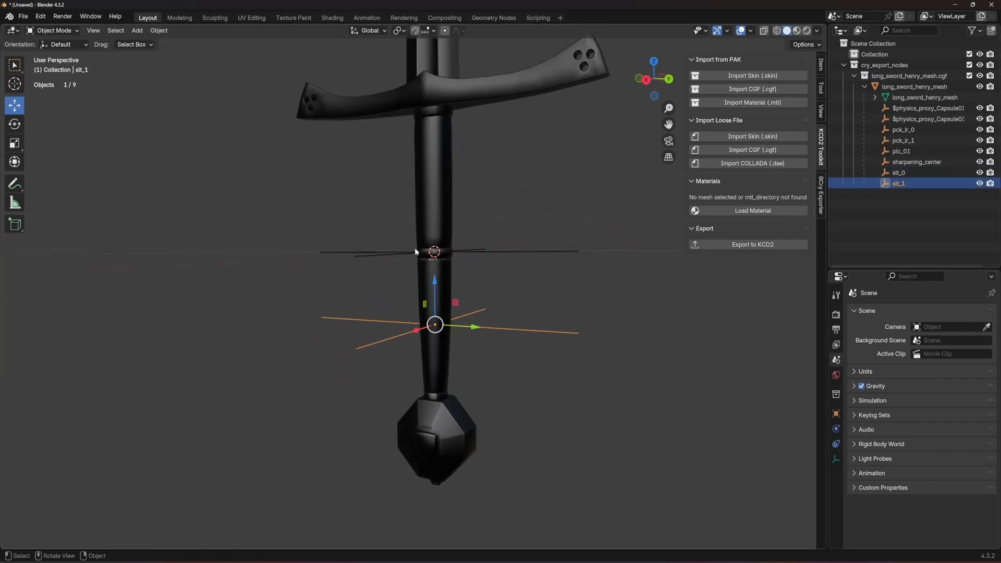
{"action": "left_click", "coordinate": [905, 175]}
{"action": "left_click", "coordinate": [899, 183]}
{"action": "left_click", "coordinate": [913, 206]}
{"action": "left_click", "coordinate": [904, 175]}
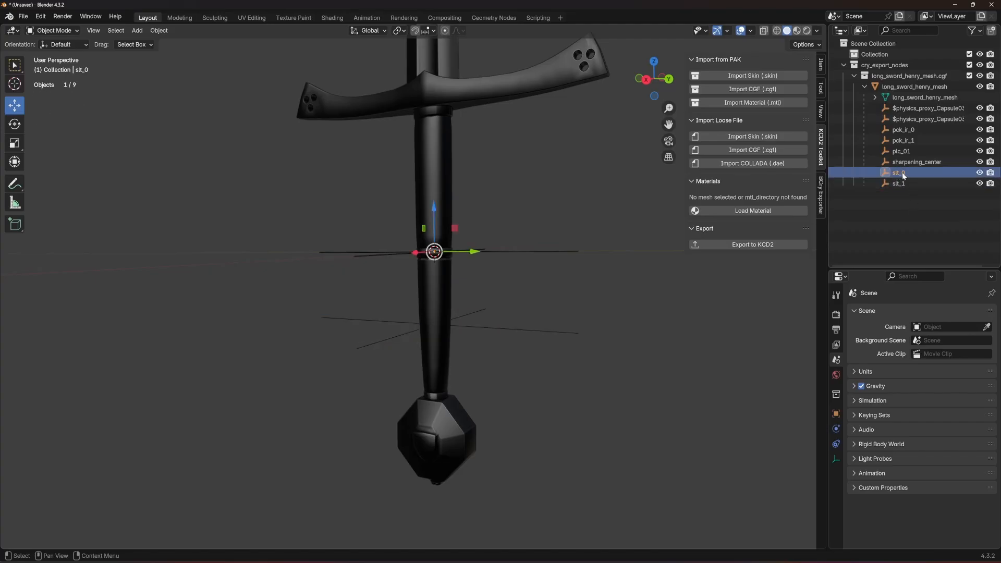
{"action": "scroll", "coordinate": [496, 232], "scroll_direction": "down", "scroll_amount": 3}
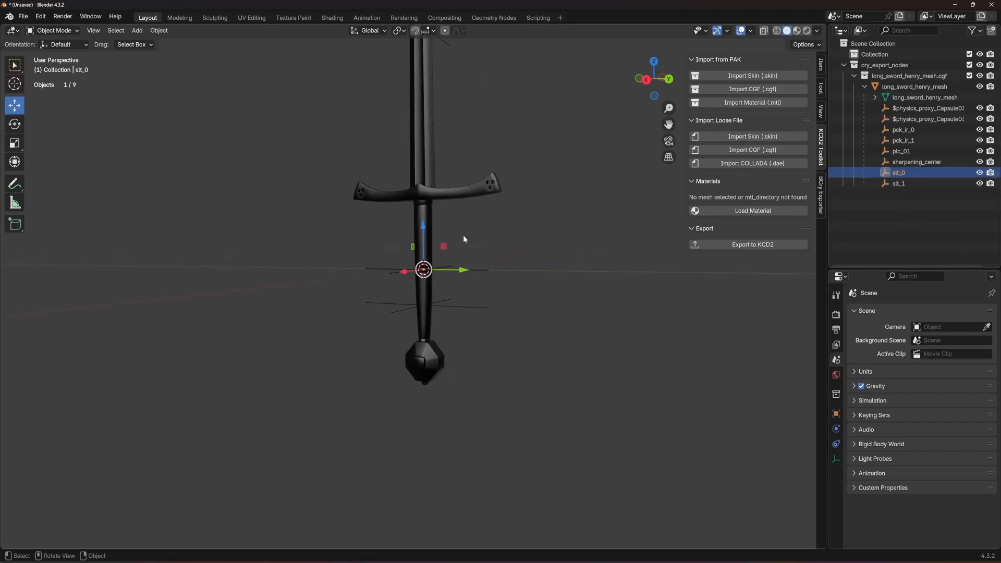
{"action": "scroll", "coordinate": [465, 222], "scroll_direction": "down", "scroll_amount": 2}
Select the sharpening_center helper and examine its position on the blade
{"action": "left_click", "coordinate": [910, 162]}
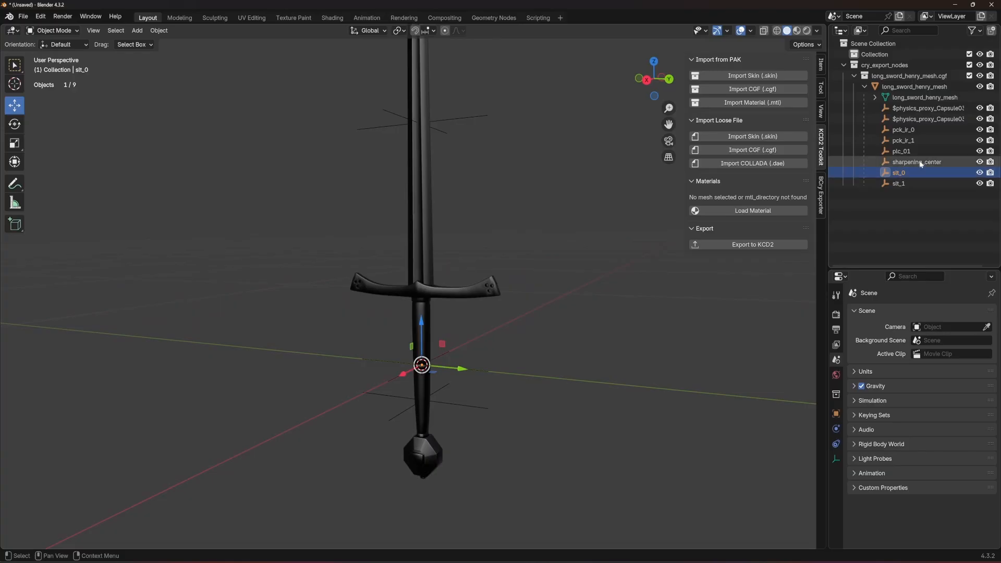
{"action": "scroll", "coordinate": [553, 181], "scroll_direction": "down", "scroll_amount": 2}
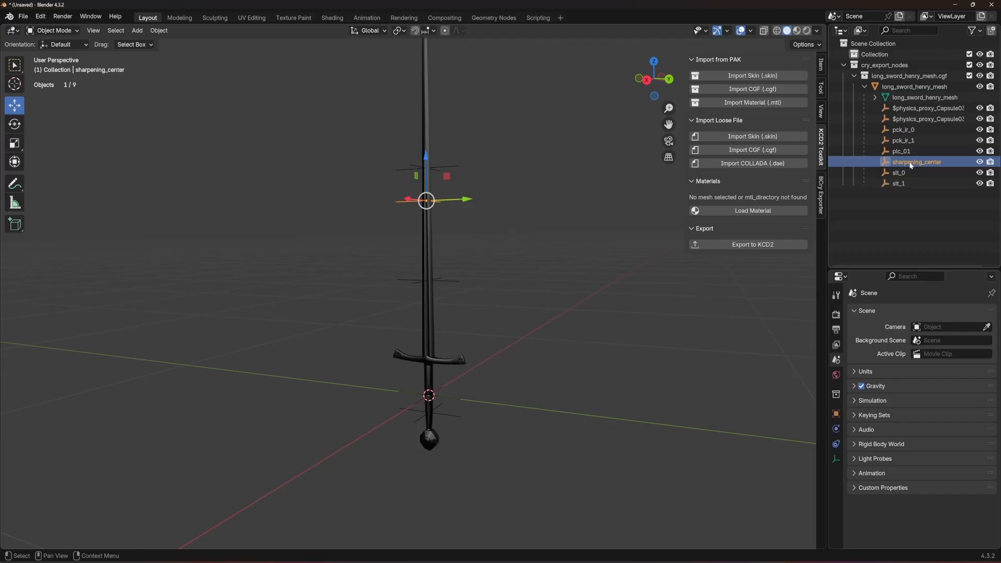
{"action": "scroll", "coordinate": [540, 157], "scroll_direction": "down", "scroll_amount": 4}
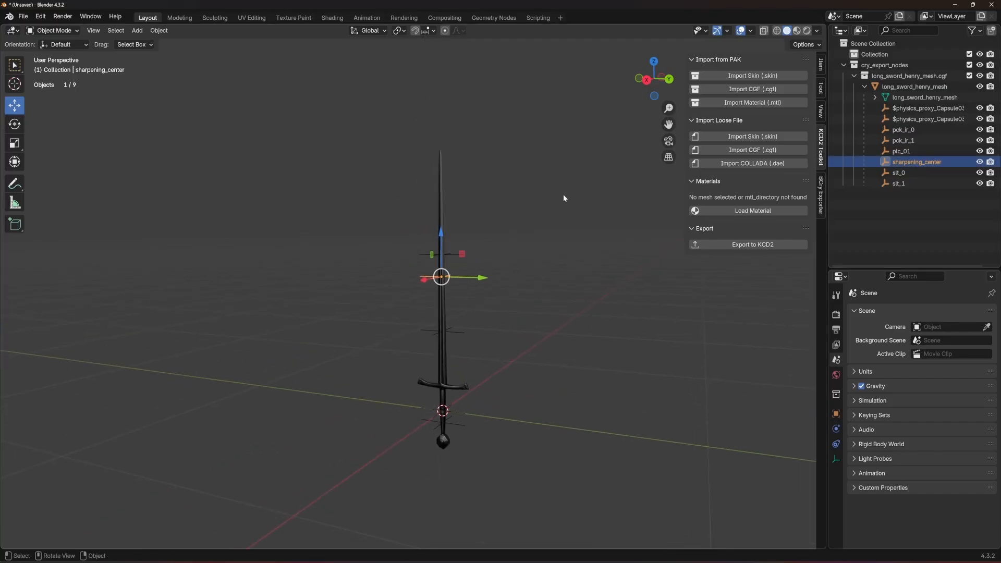
{"action": "scroll", "coordinate": [649, 155], "scroll_direction": "up", "scroll_amount": 4}
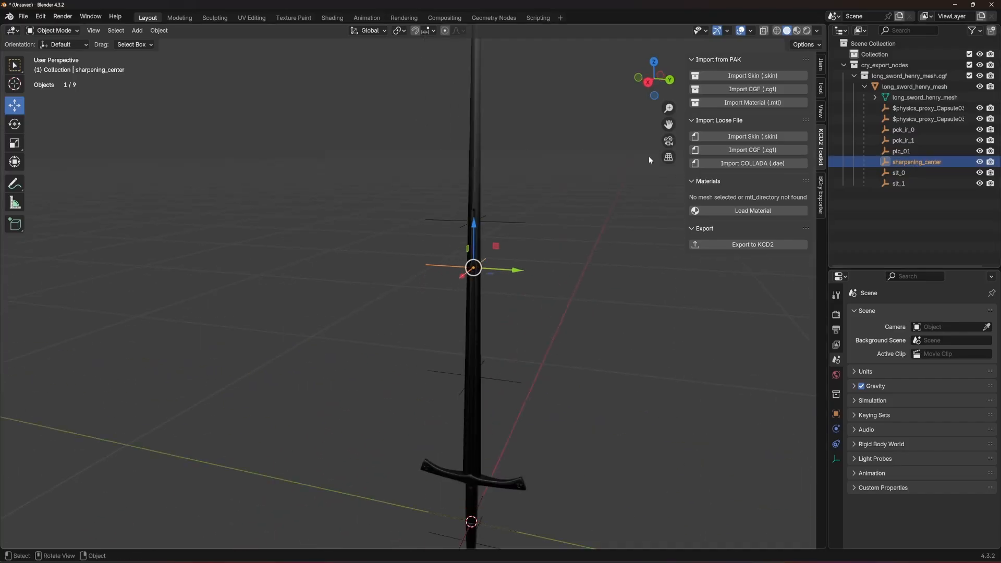
Select the pck_lr_0 helper and then pck_lr_1 to compare their positions on the grip and blade
{"action": "left_click", "coordinate": [904, 130]}
{"action": "middle_click_drag", "start_coordinate": [610, 146], "coordinate": [616, 157]}
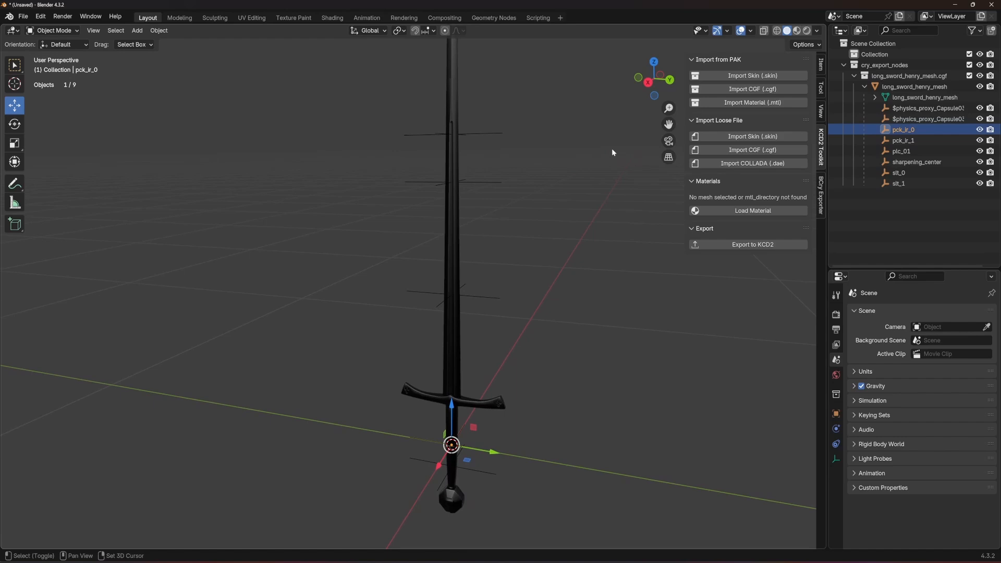
{"action": "left_click", "coordinate": [912, 142]}
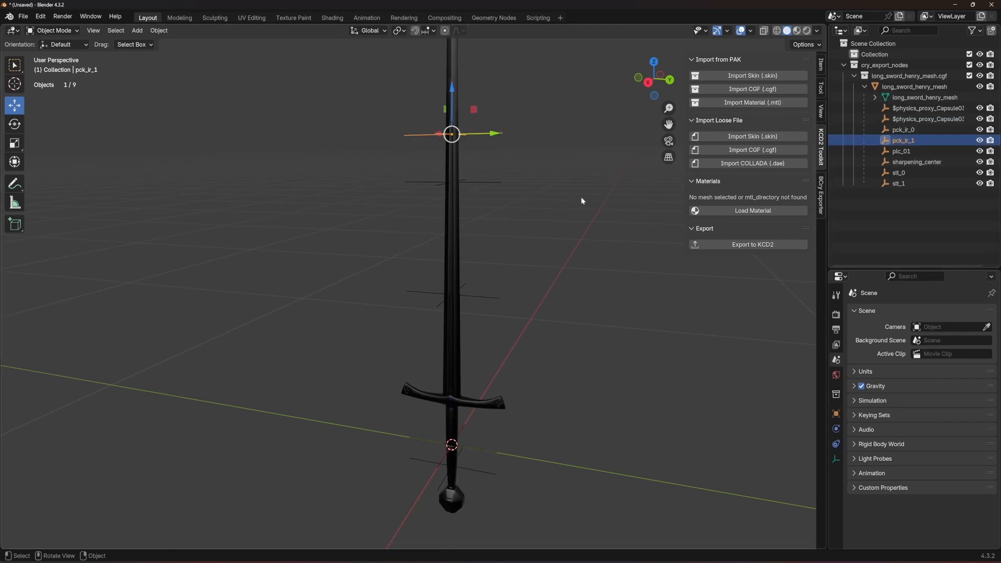
{"action": "scroll", "coordinate": [582, 201], "scroll_direction": "down", "scroll_amount": 2}
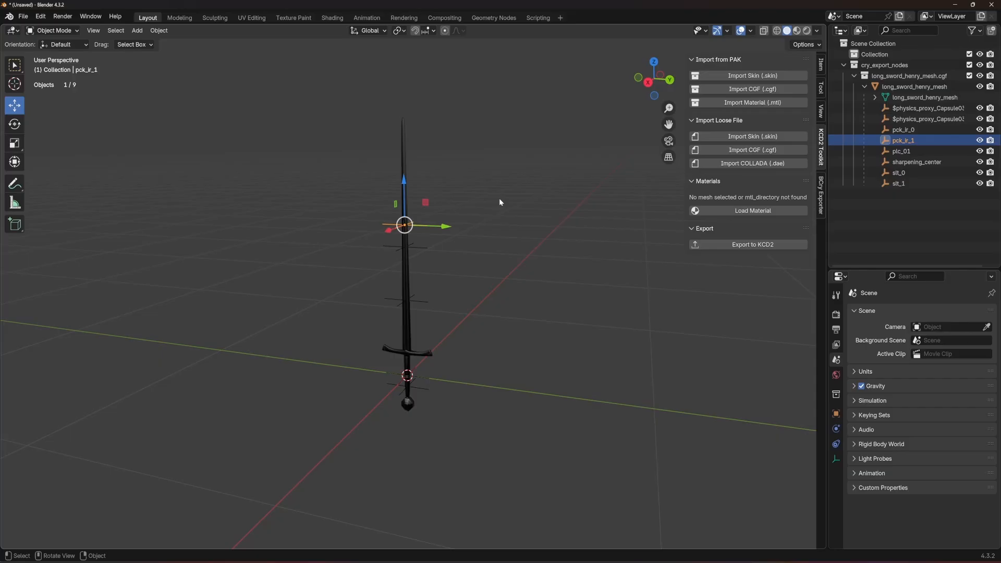
Select pck_lr_0 again and examine its position at the sword's grip
{"action": "left_click", "coordinate": [914, 130]}
{"action": "scroll", "coordinate": [514, 179], "scroll_direction": "up", "scroll_amount": 3}
{"action": "middle_click_drag", "start_coordinate": [447, 178], "coordinate": [467, 73], "text": "shift"}
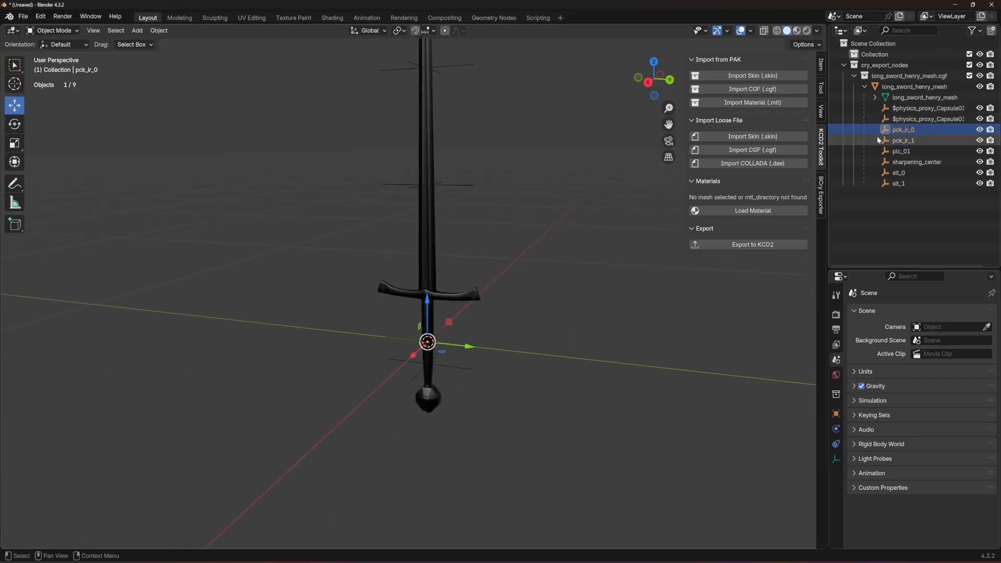
{"action": "middle_click_drag", "start_coordinate": [443, 326], "coordinate": [426, 379], "text": "shift"}
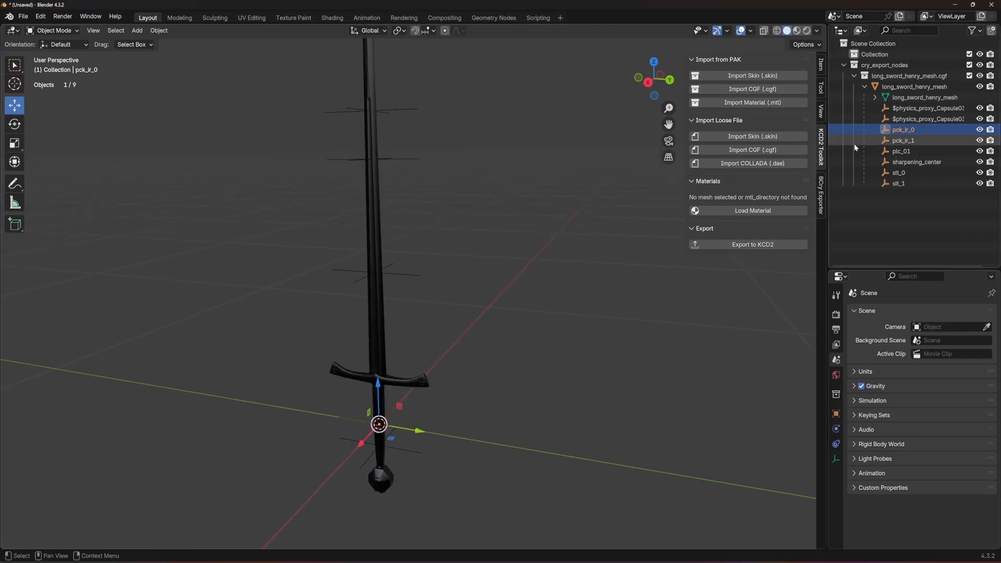
Select pck_lr_1 again, examine its position along the blade up close and at a distance, and clear the selection
{"action": "left_click", "coordinate": [899, 141]}
{"action": "scroll", "coordinate": [433, 254], "scroll_direction": "down", "scroll_amount": 2}
{"action": "middle_click_drag", "start_coordinate": [410, 125], "coordinate": [433, 218], "text": "shift"}
{"action": "scroll", "coordinate": [433, 218], "scroll_direction": "up", "scroll_amount": 4}
{"action": "scroll", "coordinate": [446, 177], "scroll_direction": "up", "scroll_amount": 1}
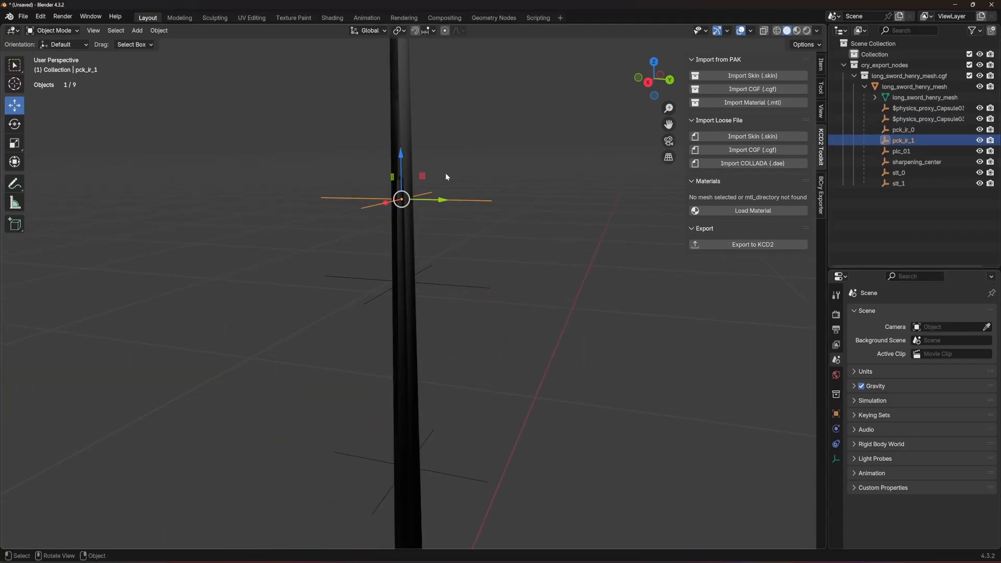
{"action": "scroll", "coordinate": [347, 185], "scroll_direction": "down", "scroll_amount": 5}
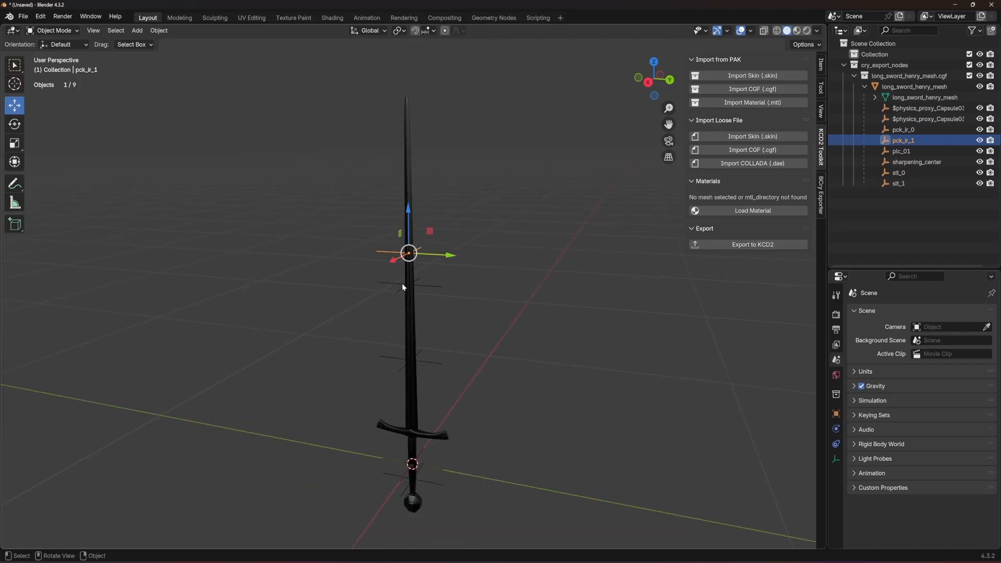
{"action": "middle_click_drag", "start_coordinate": [424, 266], "coordinate": [439, 201], "text": "shift"}
{"action": "scroll", "coordinate": [445, 200], "scroll_direction": "down", "scroll_amount": 2}
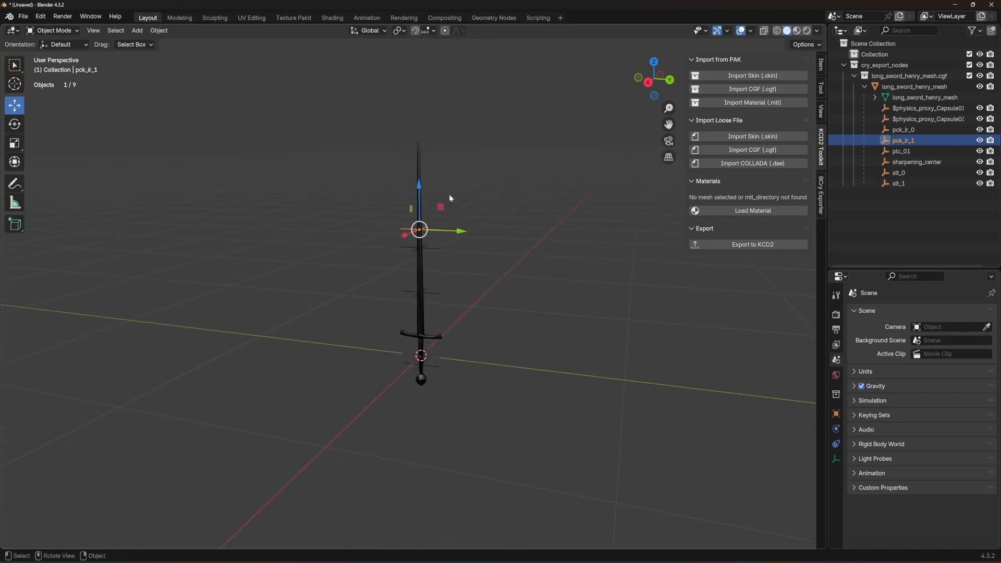
{"action": "scroll", "coordinate": [451, 225], "scroll_direction": "up", "scroll_amount": 1}
{"action": "scroll", "coordinate": [419, 201], "scroll_direction": "up", "scroll_amount": 2}
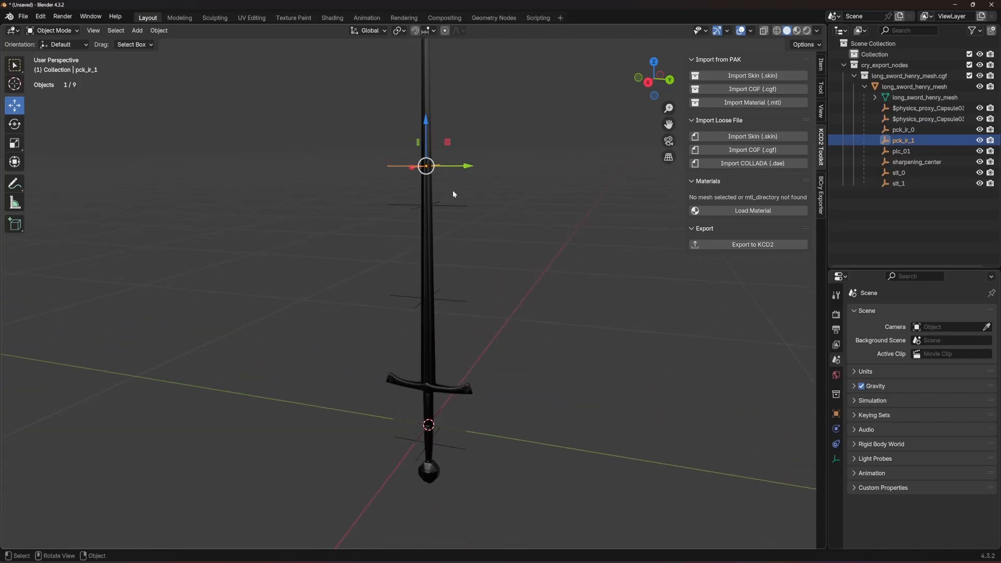
{"action": "left_click", "coordinate": [636, 163]}
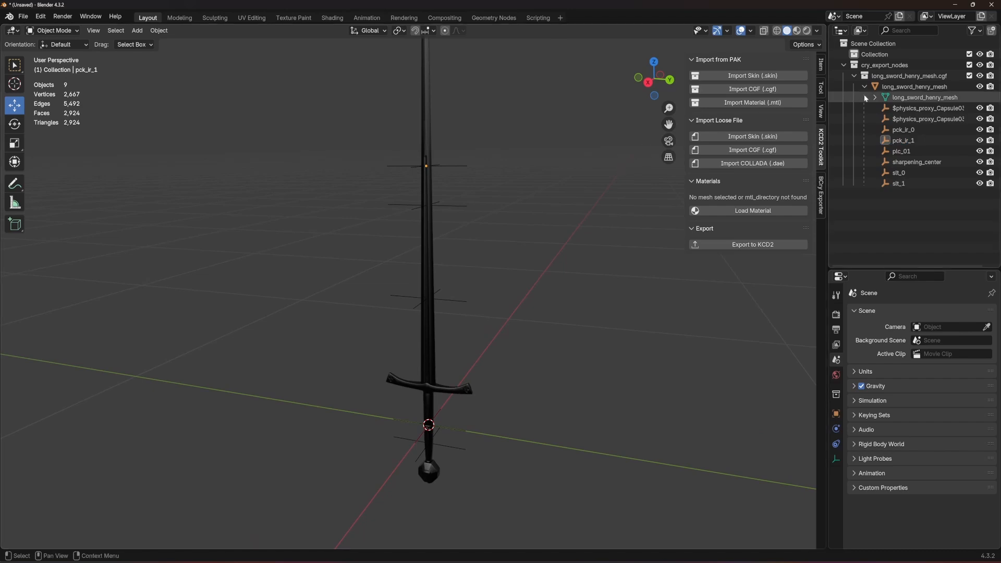
Select the first physics proxy, widen the outliner to read the full proxy names, and clear the selection after viewing the sword
{"action": "left_click", "coordinate": [916, 109]}
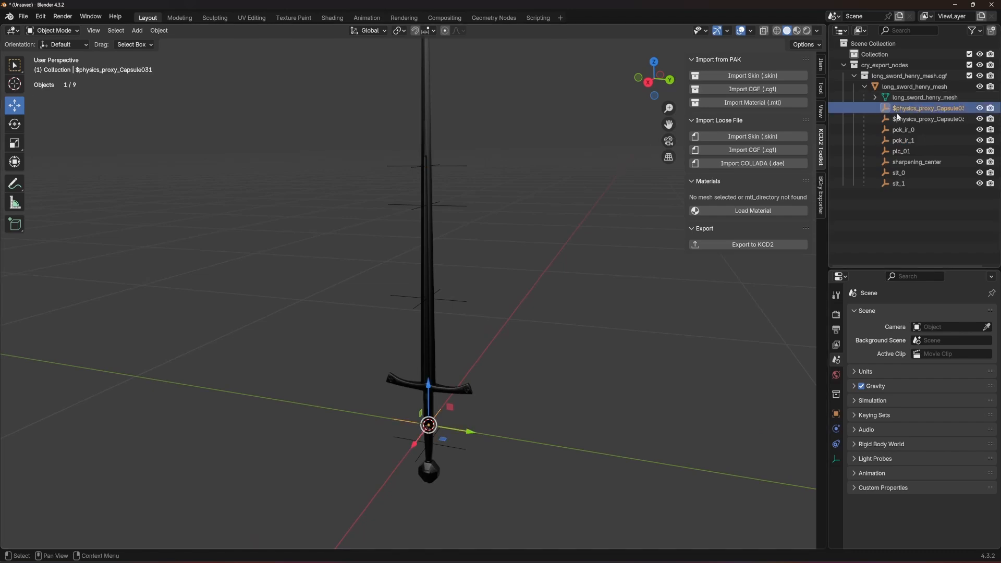
{"action": "left_click_drag", "start_coordinate": [827, 114], "coordinate": [785, 115]}
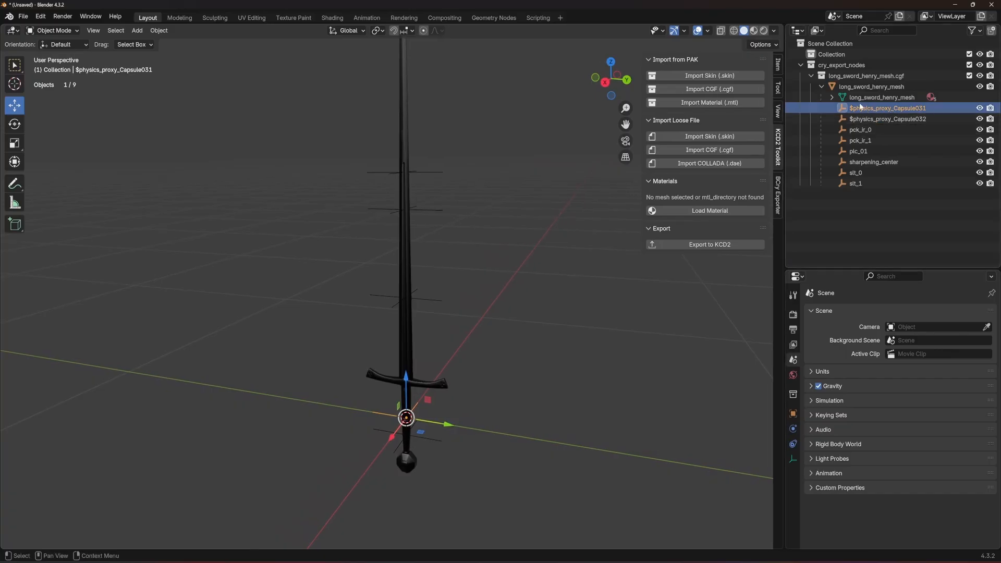
{"action": "scroll", "coordinate": [527, 155], "scroll_direction": "down", "scroll_amount": 2}
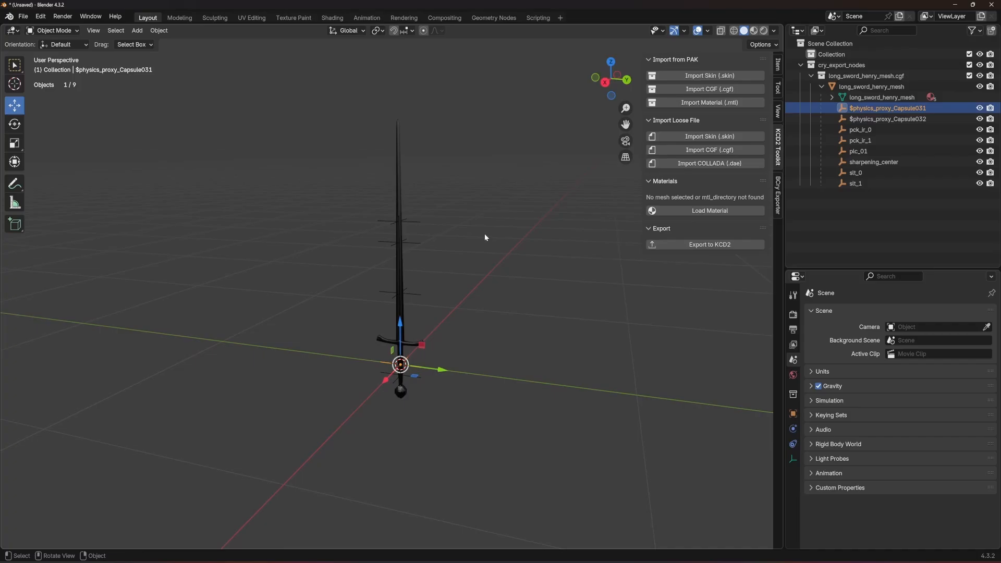
{"action": "middle_click_drag", "start_coordinate": [485, 237], "coordinate": [474, 209]}
{"action": "left_click", "coordinate": [530, 252]}
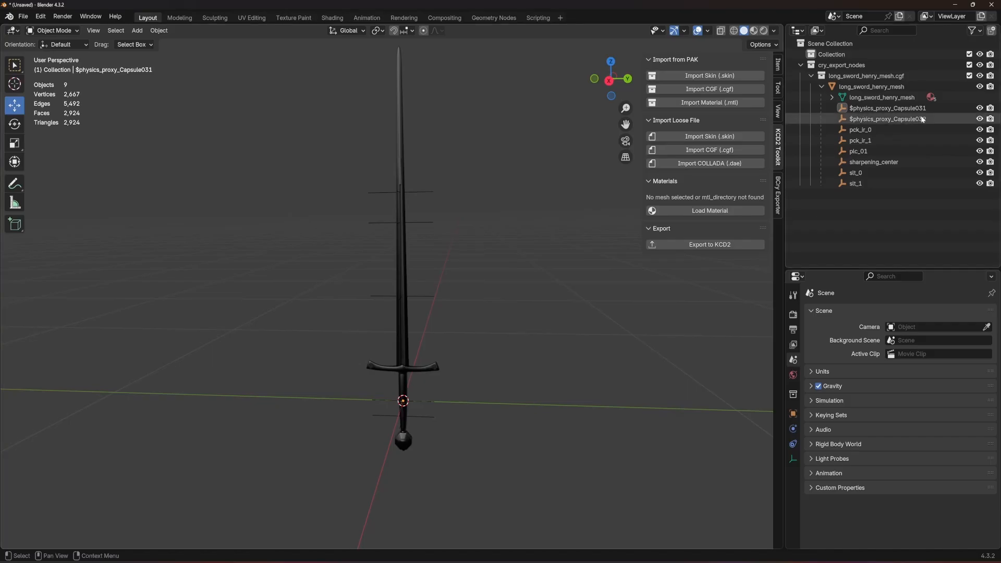
Check $physics_proxy_Capsule031 on the sword, clear the selection, and view the whole sword in the Right Orthographic view
{"action": "left_click", "coordinate": [888, 108]}
{"action": "scroll", "coordinate": [526, 189], "scroll_direction": "down", "scroll_amount": 3}
{"action": "left_click", "coordinate": [388, 143]}
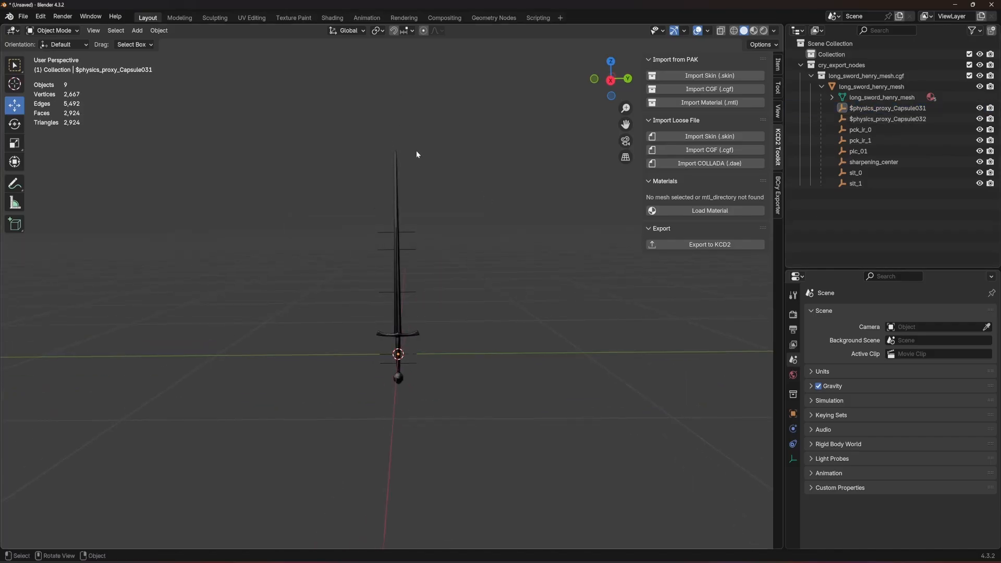
{"action": "left_click", "coordinate": [609, 81]}
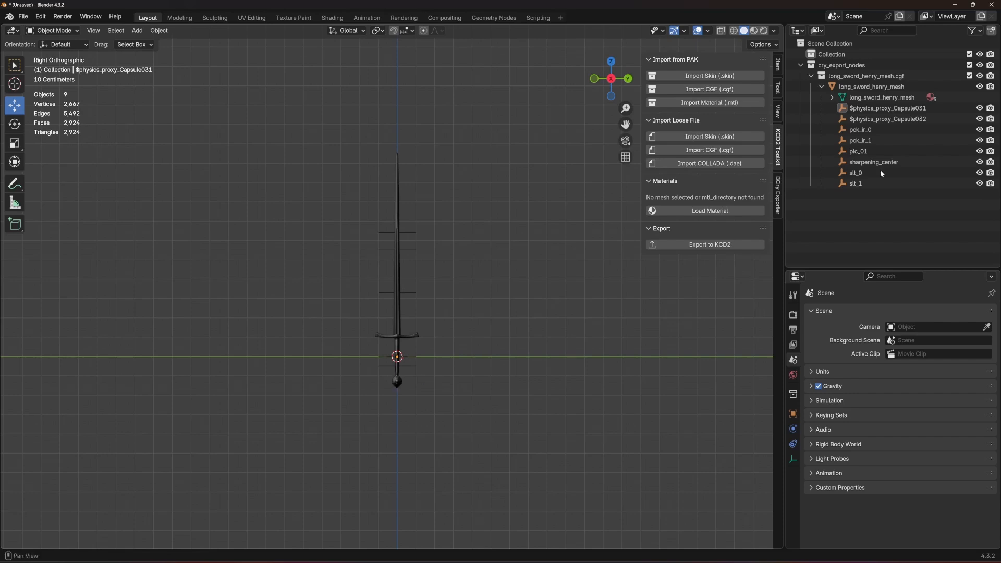
Select $physics_proxy_Capsule032 and examine the crossguard and grip around it, ending in a perspective view
{"action": "left_click", "coordinate": [888, 119]}
{"action": "scroll", "coordinate": [470, 383], "scroll_direction": "up", "scroll_amount": 5}
{"action": "middle_click_drag", "start_coordinate": [469, 382], "coordinate": [450, 272], "text": "shift"}
{"action": "scroll", "coordinate": [438, 304], "scroll_direction": "up", "scroll_amount": 5}
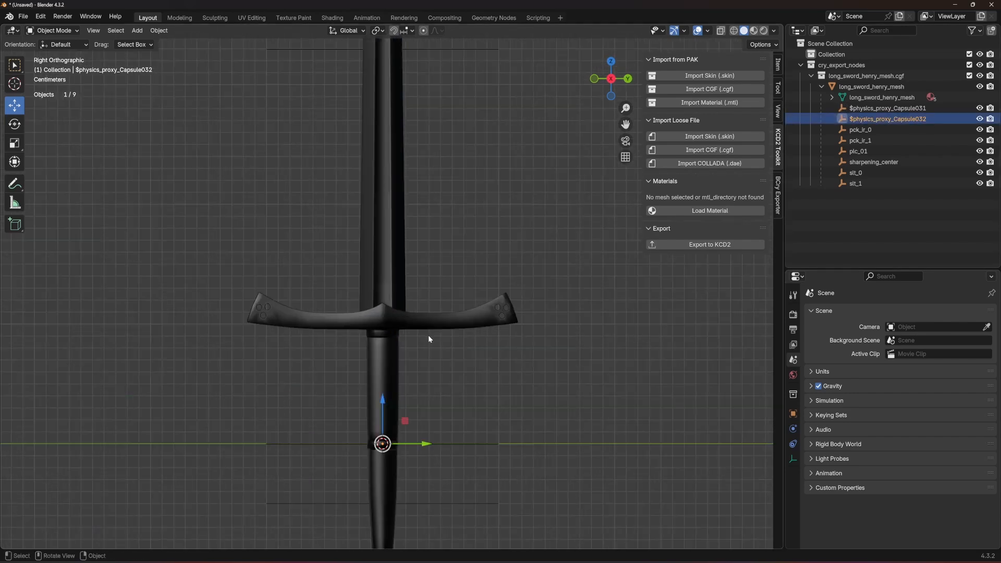
{"action": "middle_click_drag", "start_coordinate": [428, 336], "coordinate": [439, 320], "text": "shift"}
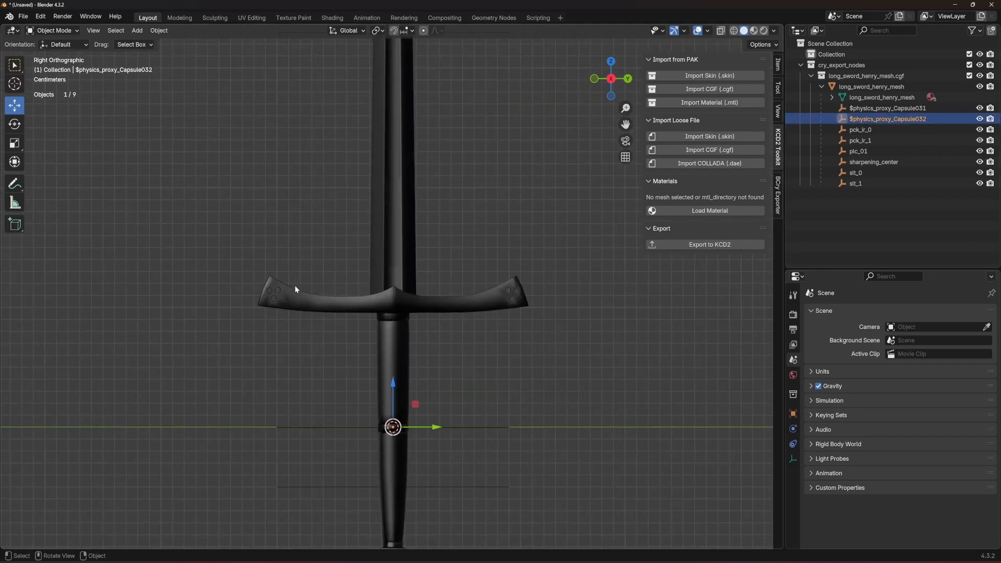
{"action": "scroll", "coordinate": [434, 279], "scroll_direction": "down", "scroll_amount": 5}
{"action": "mouse_move", "coordinate": [434, 279]}
{"action": "middle_mouse_down"}
{"action": "mouse_move", "coordinate": [449, 266]}
{"action": "mouse_move", "coordinate": [439, 288]}
{"action": "middle_mouse_up"}
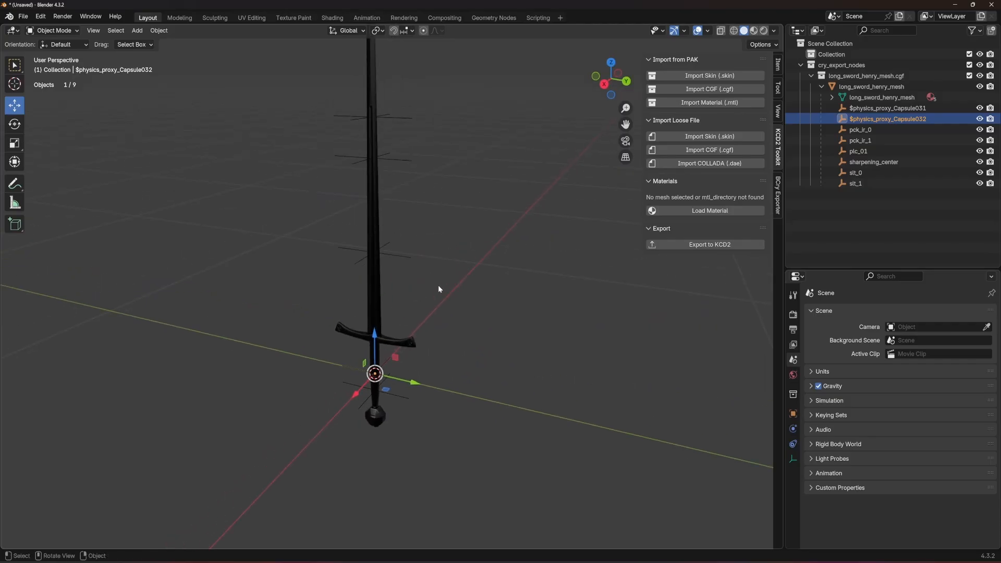
Clear the selection, view the sword, and select $physics_proxy_Capsule032 again to check its position from a distance
{"action": "left_click", "coordinate": [478, 201]}
{"action": "middle_click_drag", "start_coordinate": [422, 235], "coordinate": [441, 228]}
{"action": "middle_click_drag", "start_coordinate": [442, 227], "coordinate": [464, 279], "text": "shift"}
{"action": "scroll", "coordinate": [466, 276], "scroll_direction": "down", "scroll_amount": 3}
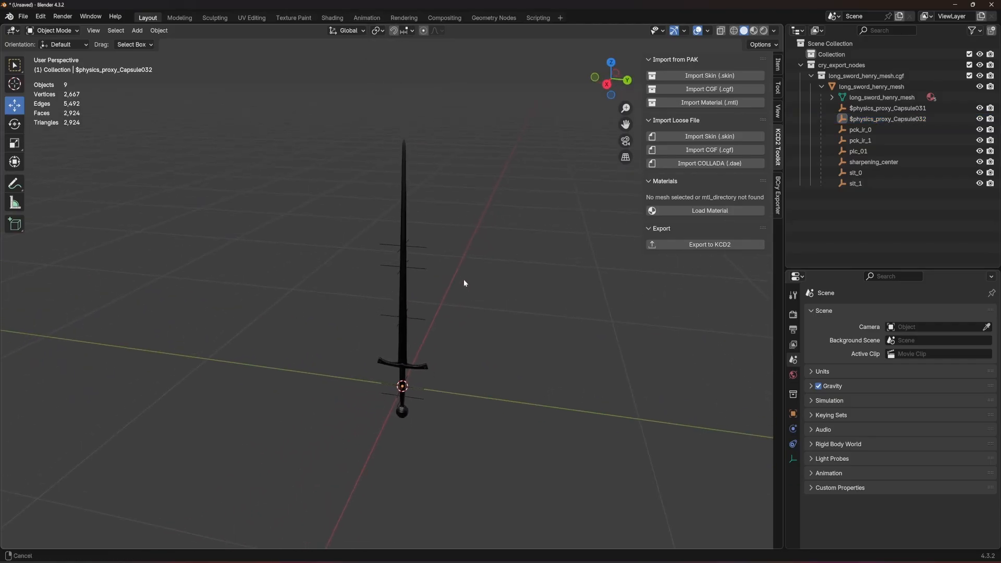
{"action": "scroll", "coordinate": [465, 333], "scroll_direction": "up", "scroll_amount": 4}
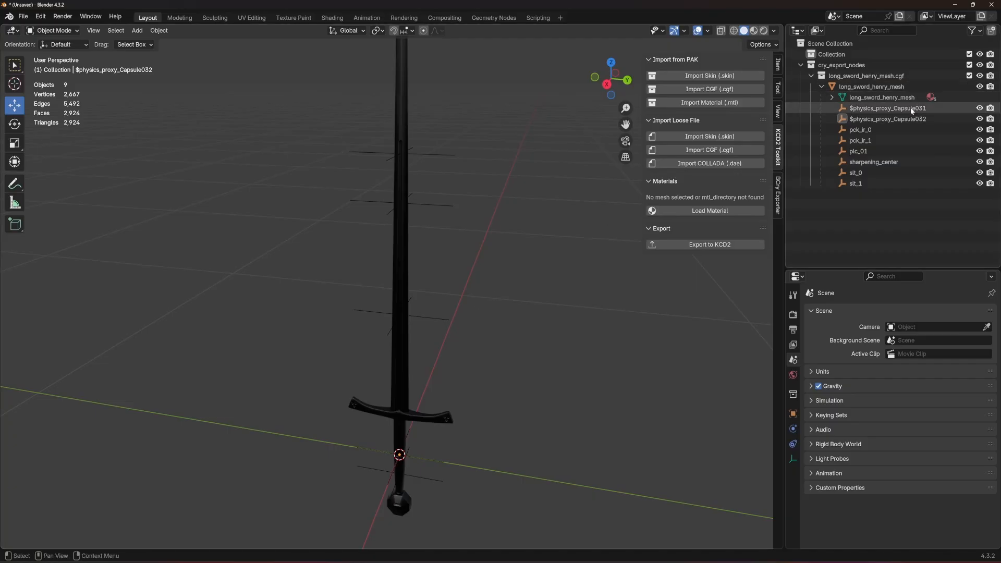
{"action": "left_click", "coordinate": [906, 119]}
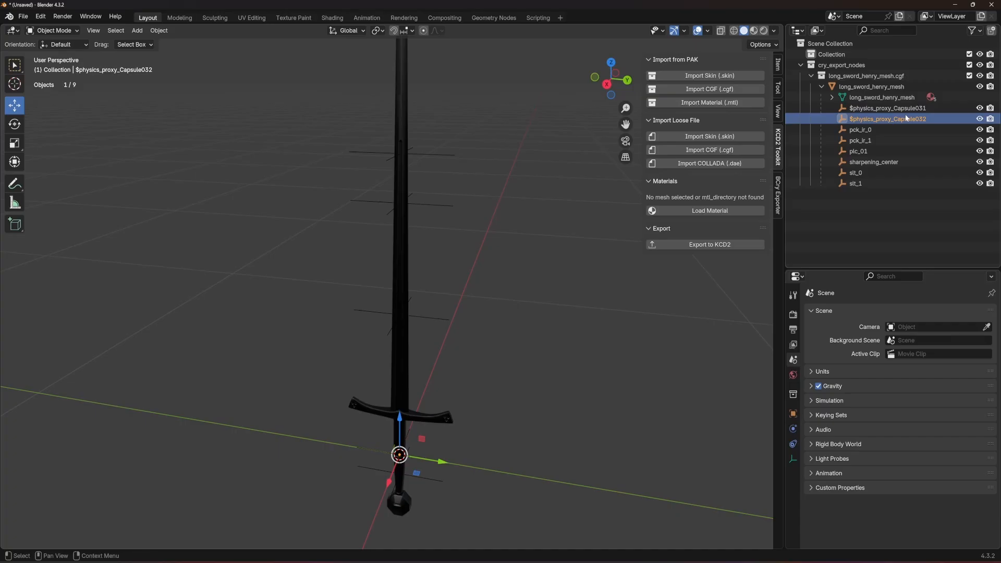
{"action": "scroll", "coordinate": [505, 233], "scroll_direction": "down", "scroll_amount": 3}
{"action": "middle_click_drag", "start_coordinate": [493, 251], "coordinate": [521, 221]}
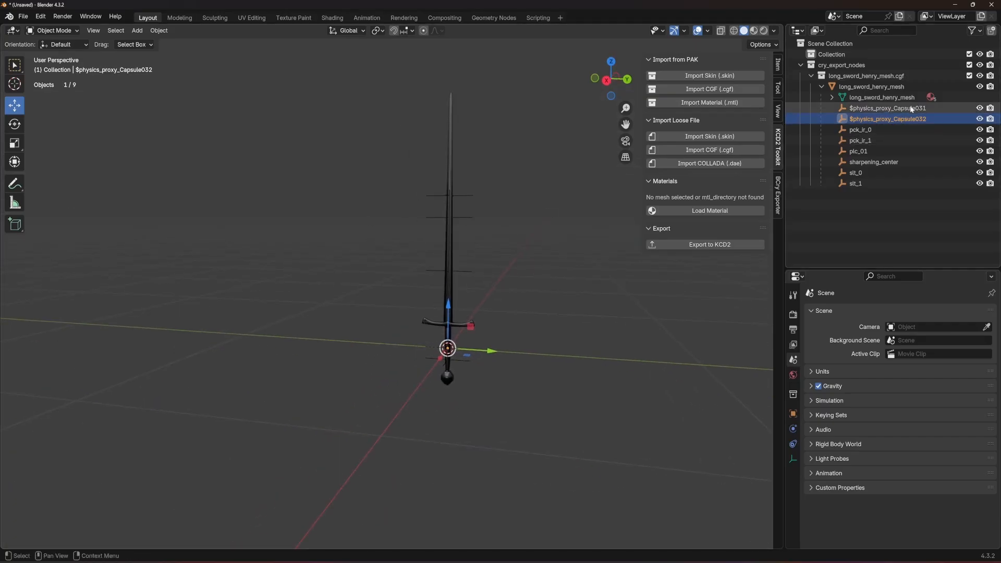
Open the name of $physics_proxy_Capsule031 for editing to read it in full, and close it without renaming
{"action": "double_click", "coordinate": [894, 109]}
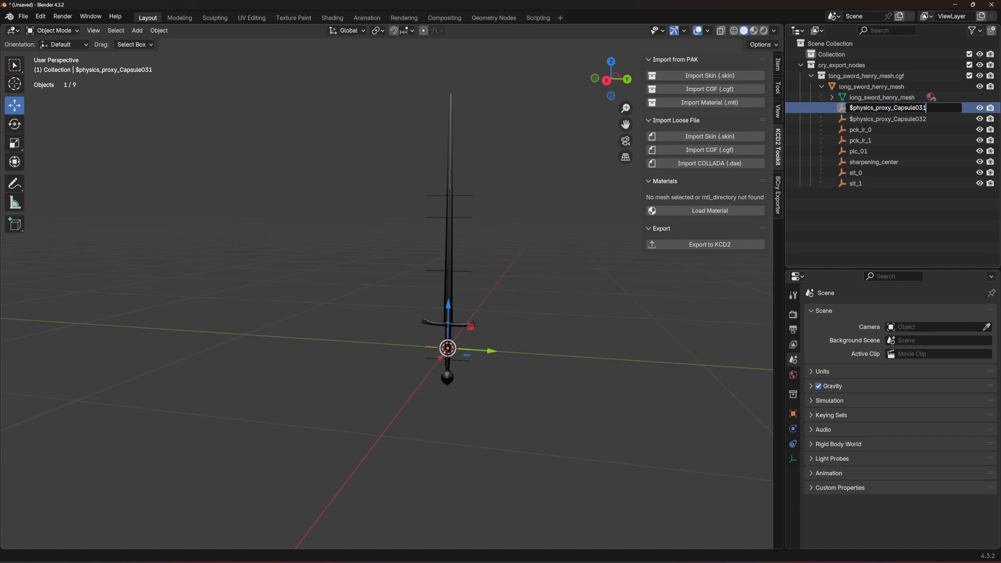
{"action": "left_click", "coordinate": [912, 119]}
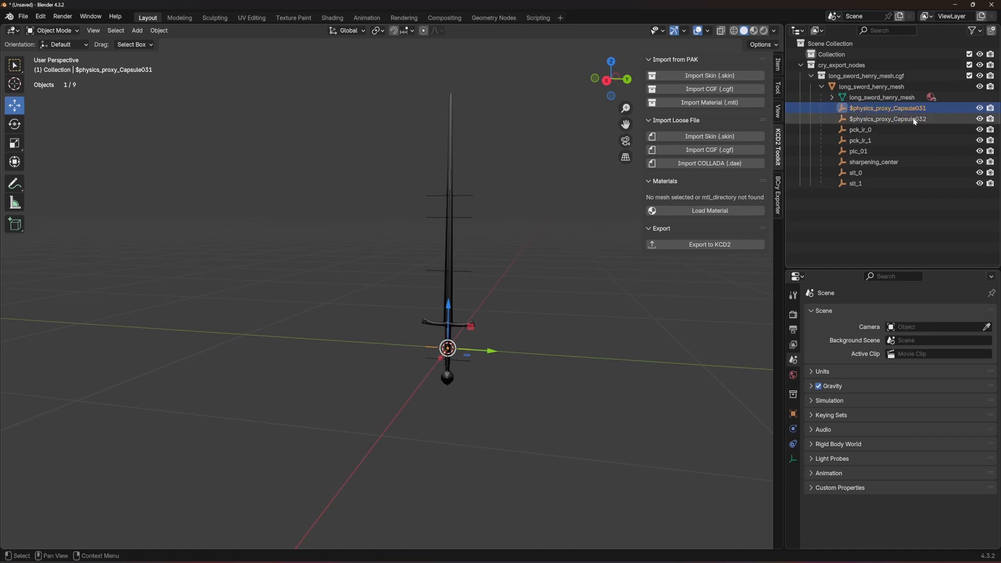
{"action": "left_click", "coordinate": [891, 236]}
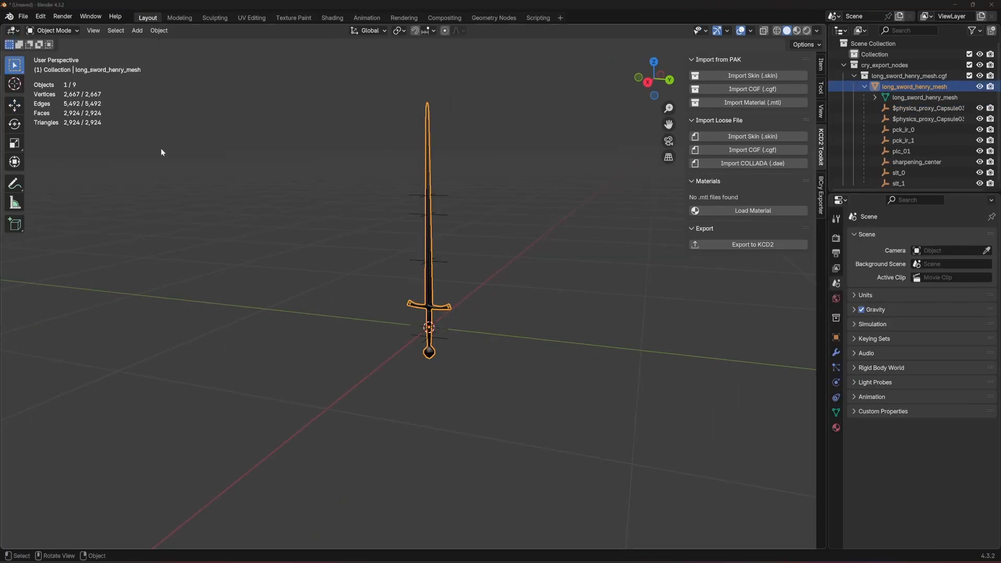
Search the PAK materials for "henry" and import long_sword_henry.mtl onto the sword with Import Textures enabled
{"action": "left_click", "coordinate": [760, 104]}
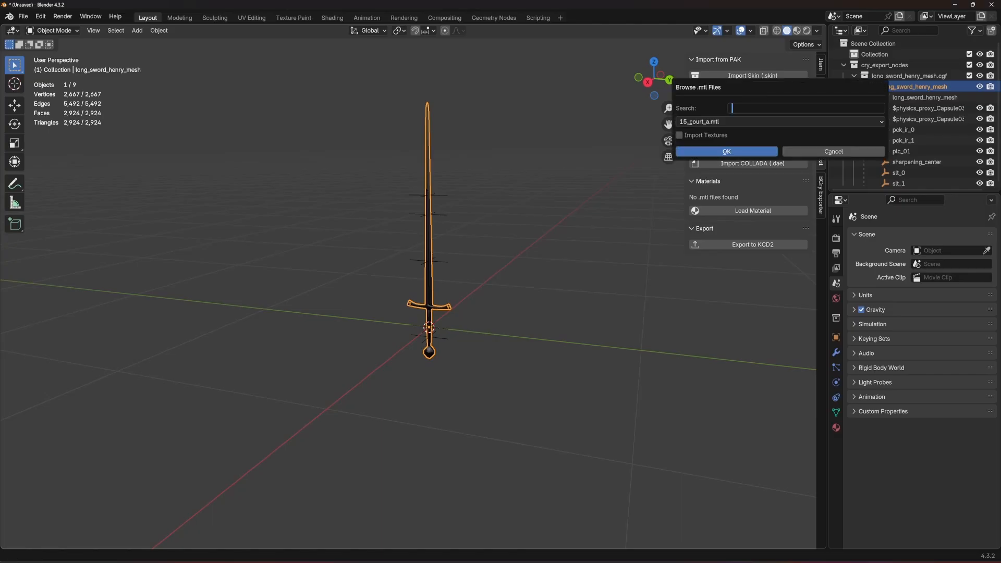
{"action": "type", "text": "henry"}
{"action": "key", "text": "Return"}
{"action": "left_click", "coordinate": [730, 121]}
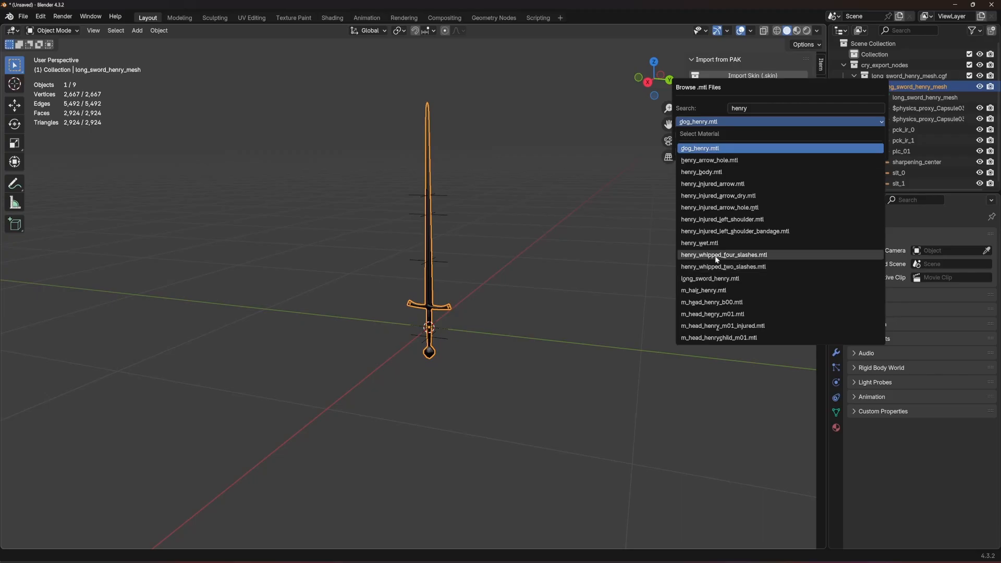
{"action": "left_click", "coordinate": [720, 282]}
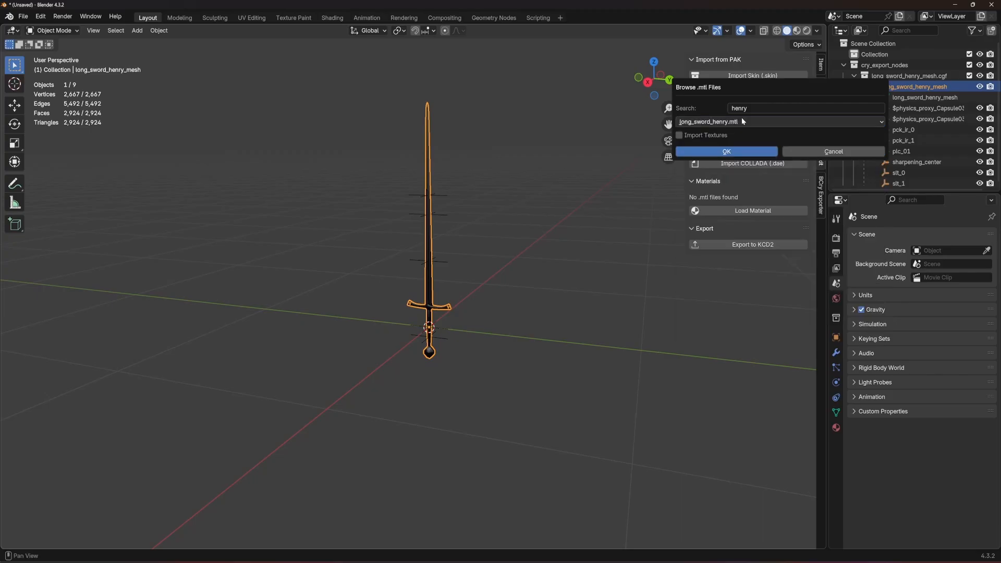
{"action": "left_click", "coordinate": [680, 136]}
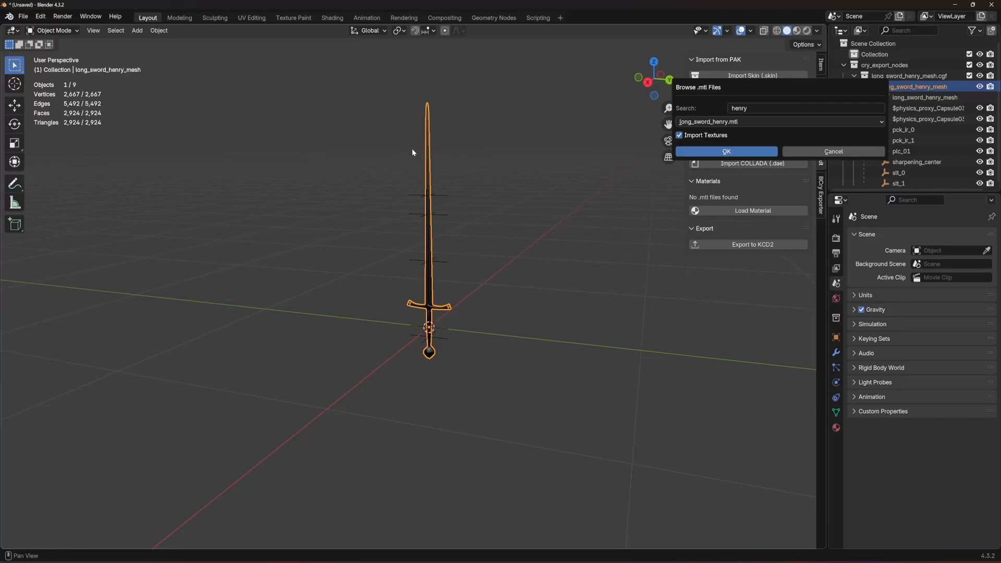
{"action": "key", "text": "Return"}
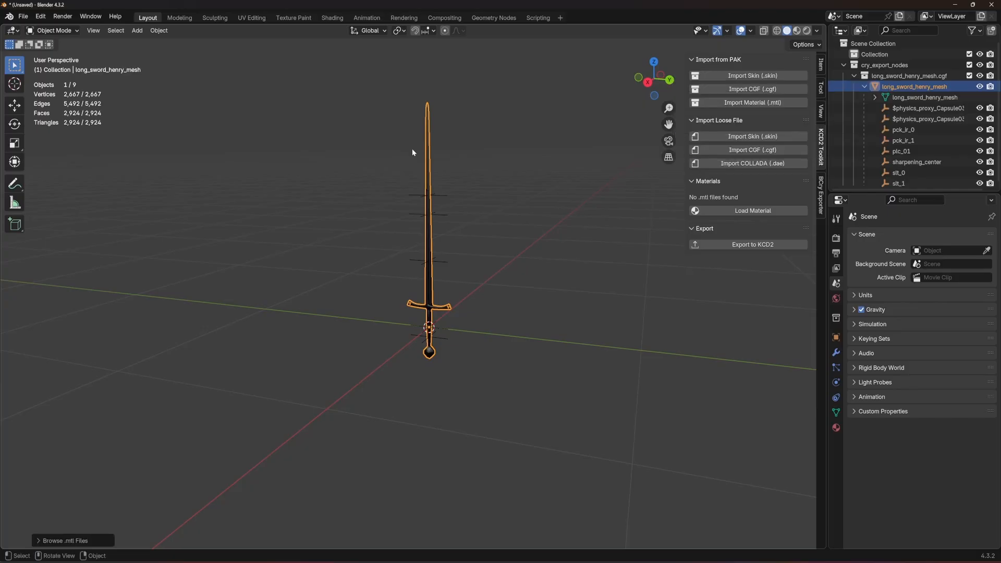
Switch the viewport to Material Preview and examine the textured crossguard and the blade's base up close
{"action": "scroll", "coordinate": [678, 125], "scroll_direction": "up", "scroll_amount": 2}
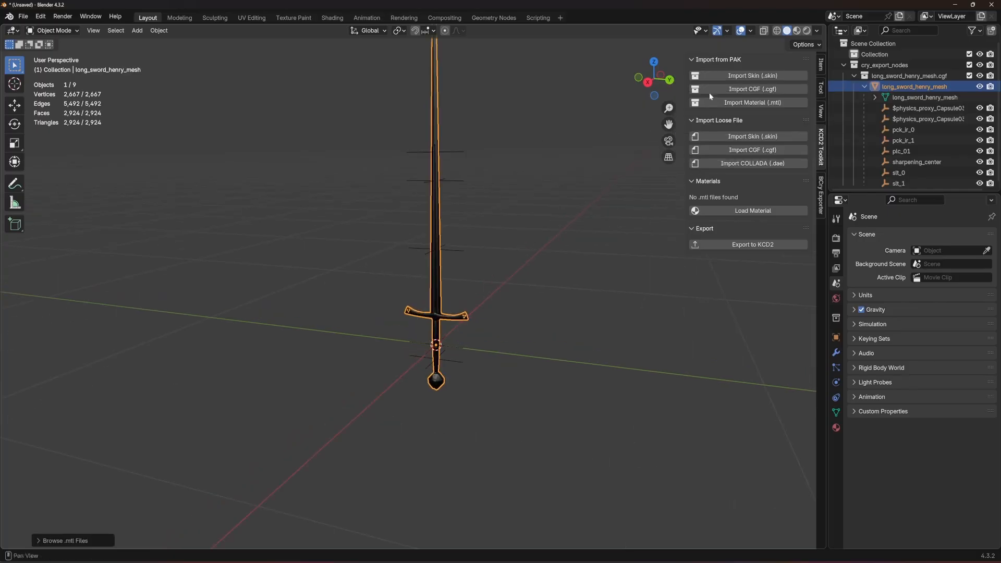
{"action": "left_click", "coordinate": [797, 31]}
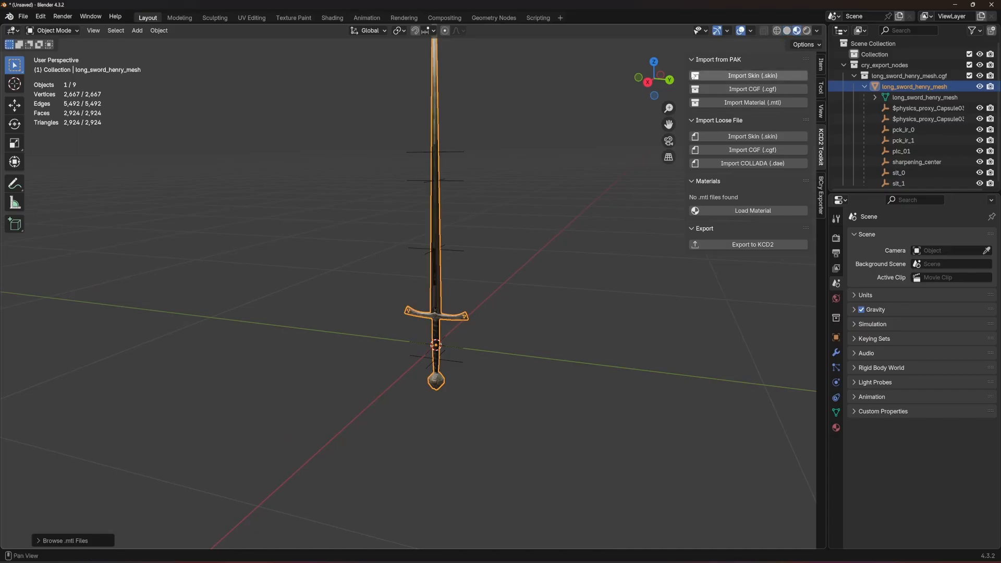
{"action": "scroll", "coordinate": [493, 167], "scroll_direction": "up", "scroll_amount": 2}
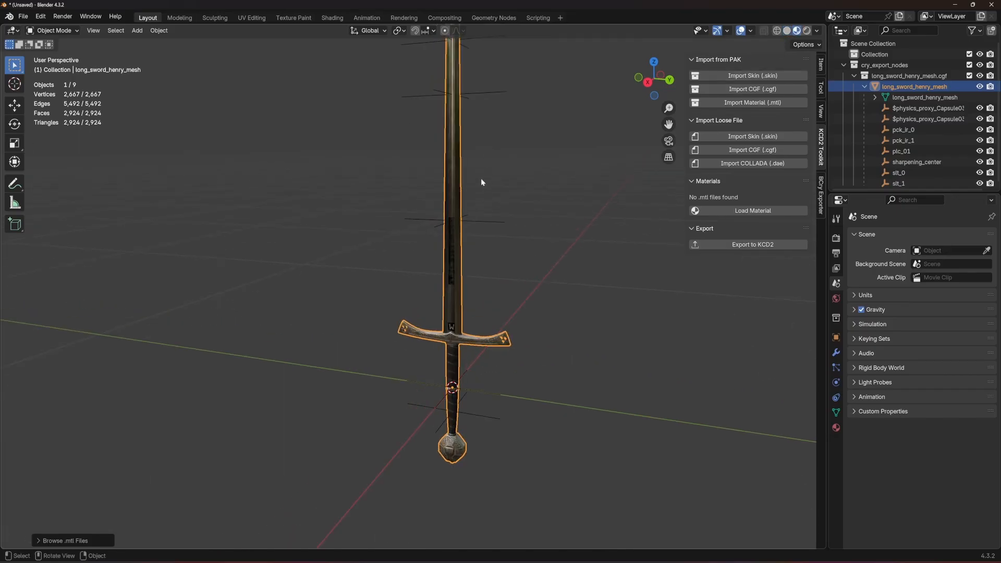
{"action": "scroll", "coordinate": [480, 179], "scroll_direction": "down", "scroll_amount": 3}
{"action": "middle_click_drag", "start_coordinate": [481, 178], "coordinate": [409, 229]}
{"action": "scroll", "coordinate": [493, 163], "scroll_direction": "up", "scroll_amount": 6}
{"action": "middle_click_drag", "start_coordinate": [409, 229], "coordinate": [544, 307], "text": "shift"}
{"action": "scroll", "coordinate": [544, 306], "scroll_direction": "up", "scroll_amount": 5}
{"action": "middle_click_drag", "start_coordinate": [537, 84], "coordinate": [357, 221], "text": "shift"}
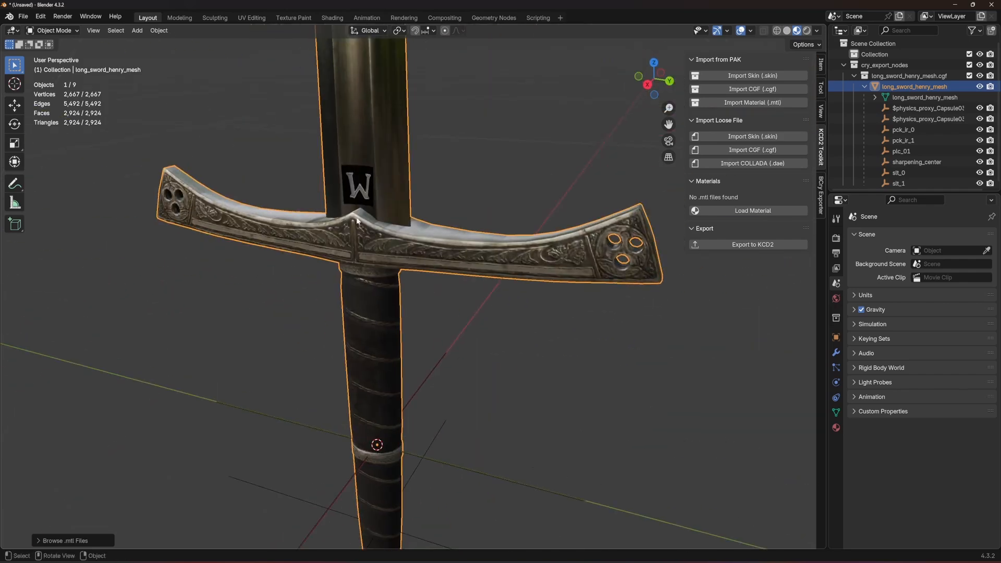
Examine the sword's other side, including the blade inscription and wrapped grip, and return to a wider perspective view
{"action": "scroll", "coordinate": [387, 187], "scroll_direction": "down", "scroll_amount": 3}
{"action": "middle_click_drag", "start_coordinate": [388, 187], "coordinate": [320, 227]}
{"action": "scroll", "coordinate": [488, 258], "scroll_direction": "up", "scroll_amount": 3}
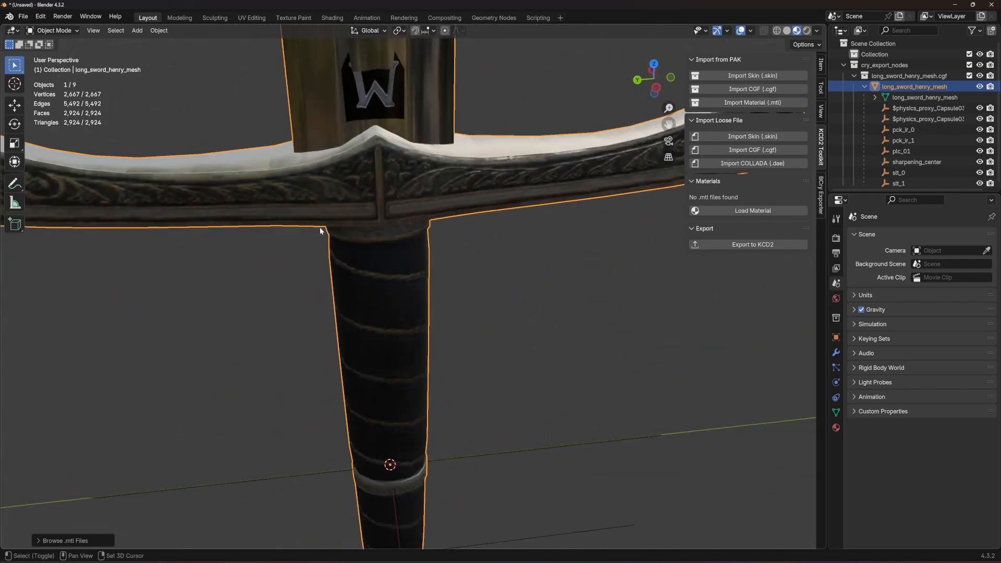
{"action": "middle_click_drag", "start_coordinate": [406, 54], "coordinate": [404, 108], "text": "shift"}
{"action": "scroll", "coordinate": [409, 253], "scroll_direction": "down", "scroll_amount": 3}
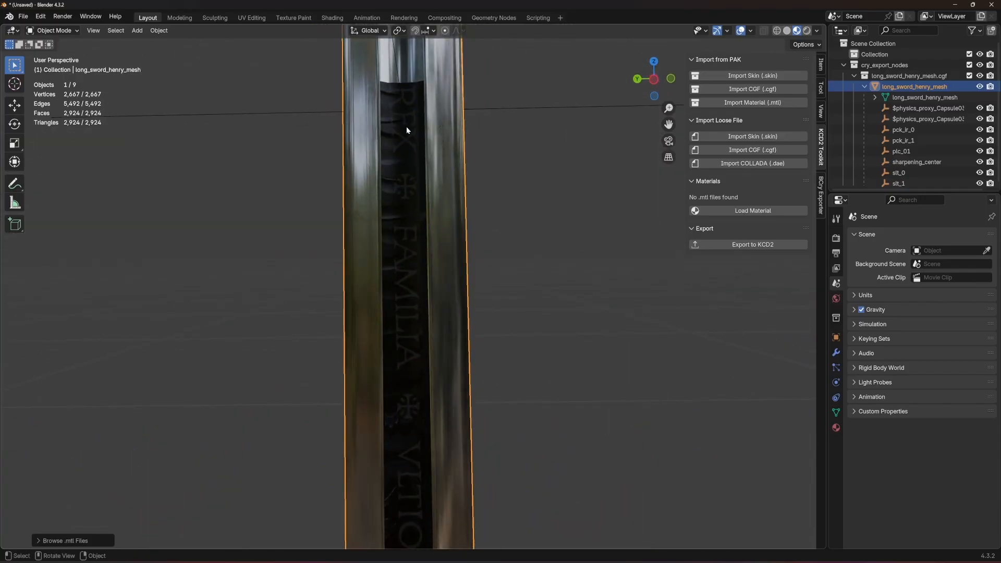
{"action": "scroll", "coordinate": [405, 165], "scroll_direction": "down", "scroll_amount": 6}
{"action": "scroll", "coordinate": [409, 302], "scroll_direction": "up", "scroll_amount": 6}
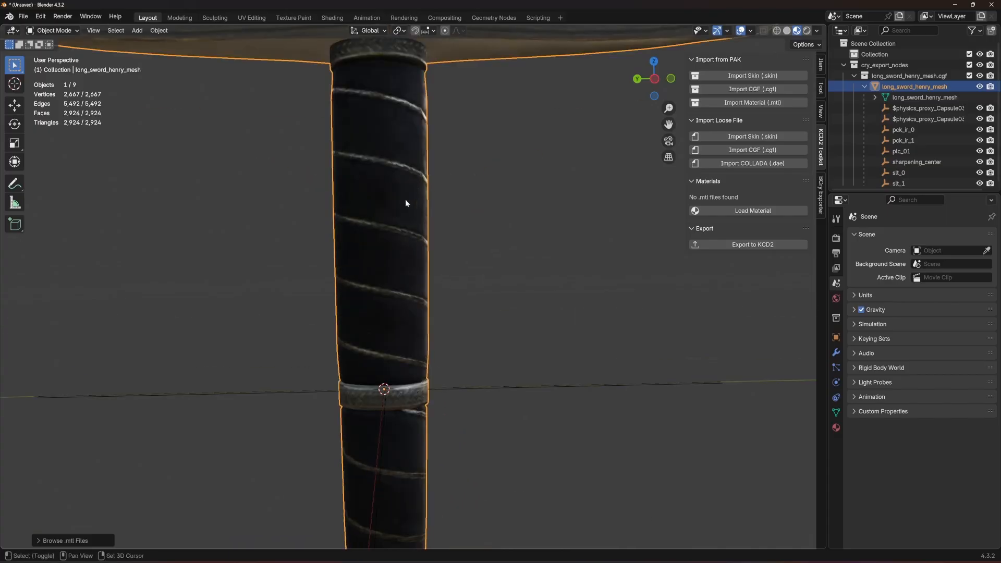
{"action": "middle_click_drag", "start_coordinate": [407, 203], "coordinate": [513, 256]}
{"action": "scroll", "coordinate": [493, 251], "scroll_direction": "down", "scroll_amount": 4}
{"action": "middle_click_drag", "start_coordinate": [485, 321], "coordinate": [652, 260]}
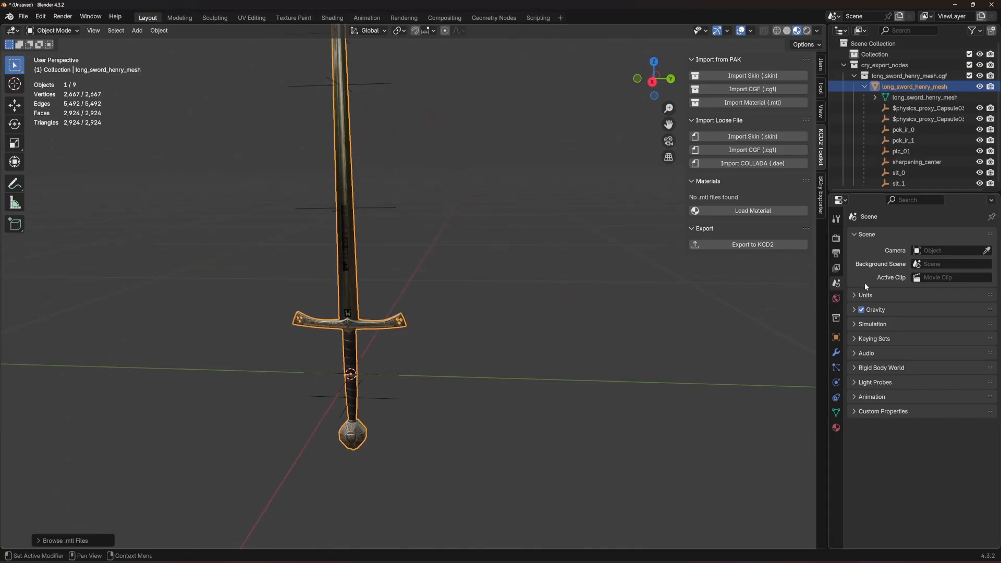
Show the sword's material properties, enlarge the slot list, review long_sword_henry_mtl_material0, and deselect the sword
{"action": "left_click", "coordinate": [836, 428]}
{"action": "scroll", "coordinate": [907, 264], "scroll_direction": "down", "scroll_amount": 6, "text": "shift"}
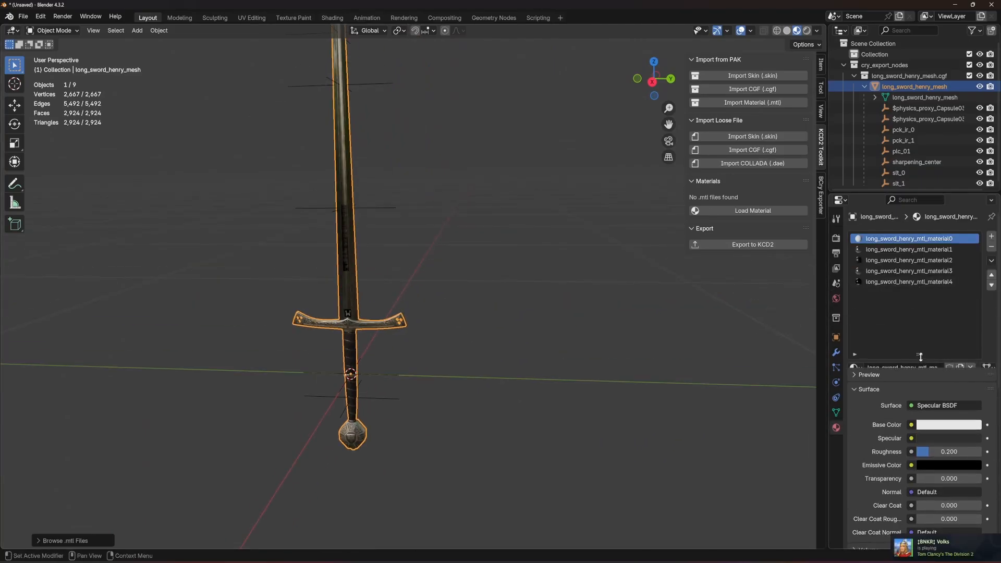
{"action": "left_click", "coordinate": [908, 251]}
{"action": "left_click", "coordinate": [908, 238]}
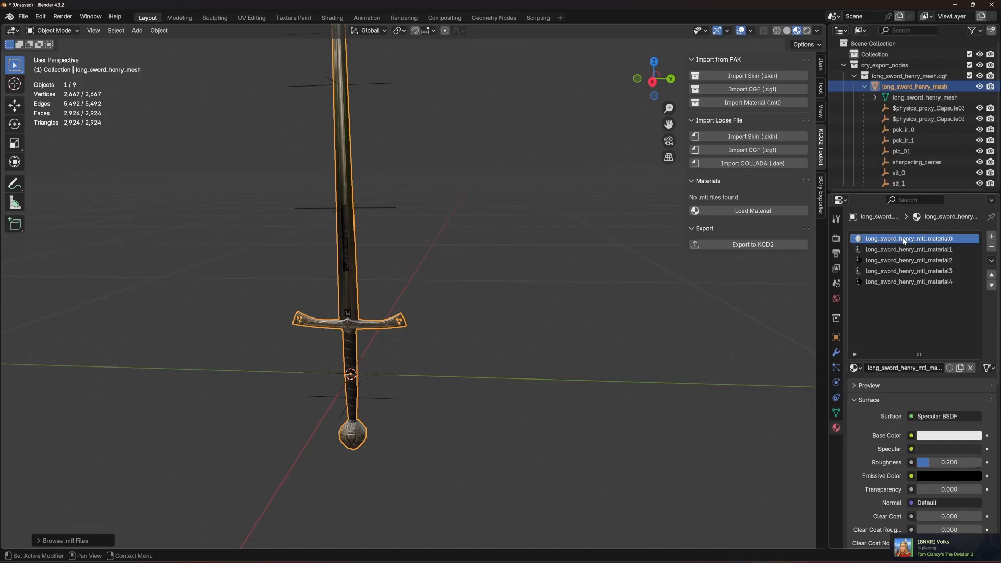
{"action": "middle_click_drag", "start_coordinate": [439, 247], "coordinate": [574, 333], "text": "shift"}
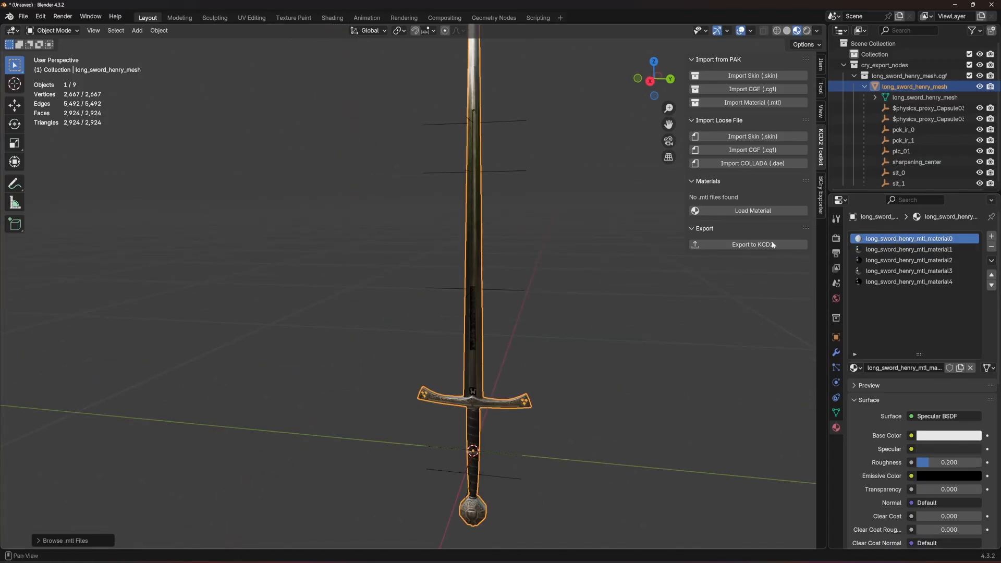
{"action": "middle_click_drag", "start_coordinate": [657, 269], "coordinate": [553, 266]}
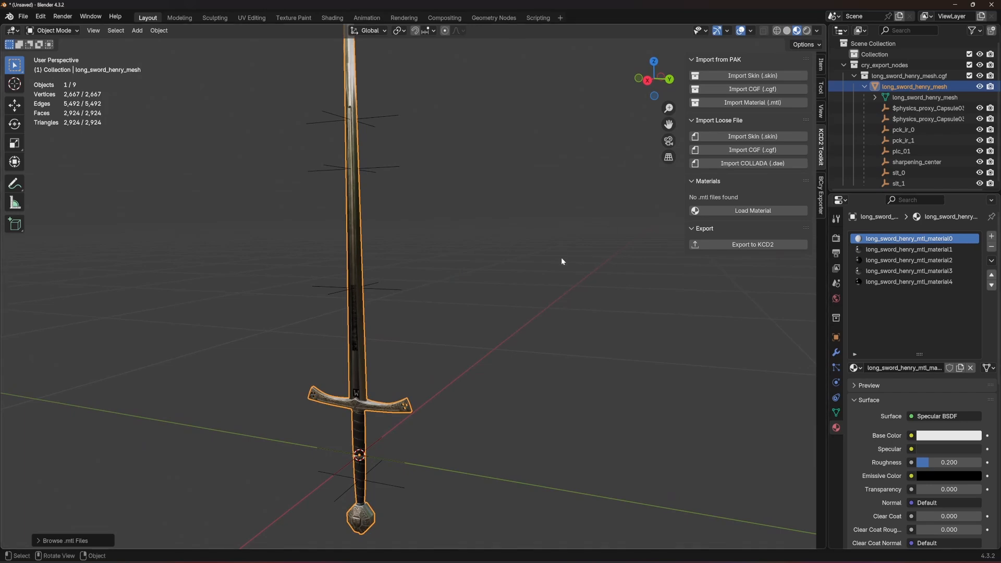
{"action": "left_click", "coordinate": [552, 263]}
Read the surface texture assignments of long_sword_henry_mtl_material1 through long_sword_henry_mtl_material4
{"action": "left_click", "coordinate": [897, 251]}
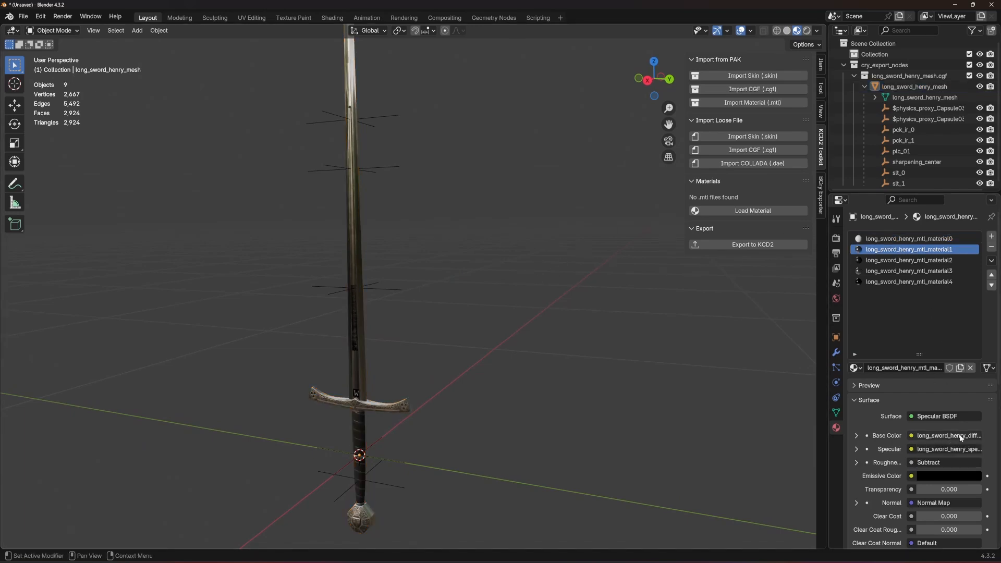
{"action": "left_click", "coordinate": [909, 261]}
{"action": "left_click", "coordinate": [908, 271]}
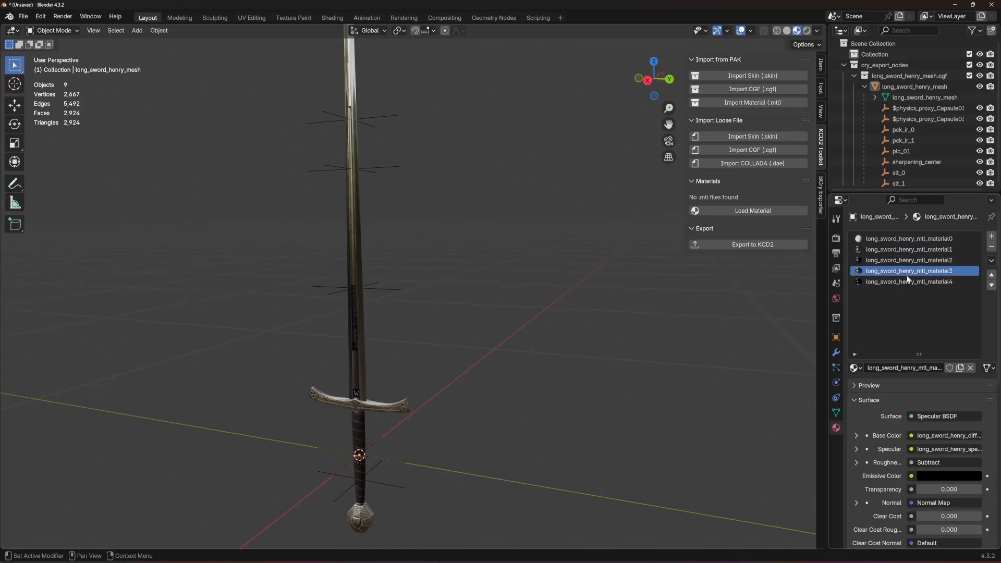
{"action": "left_click", "coordinate": [908, 282]}
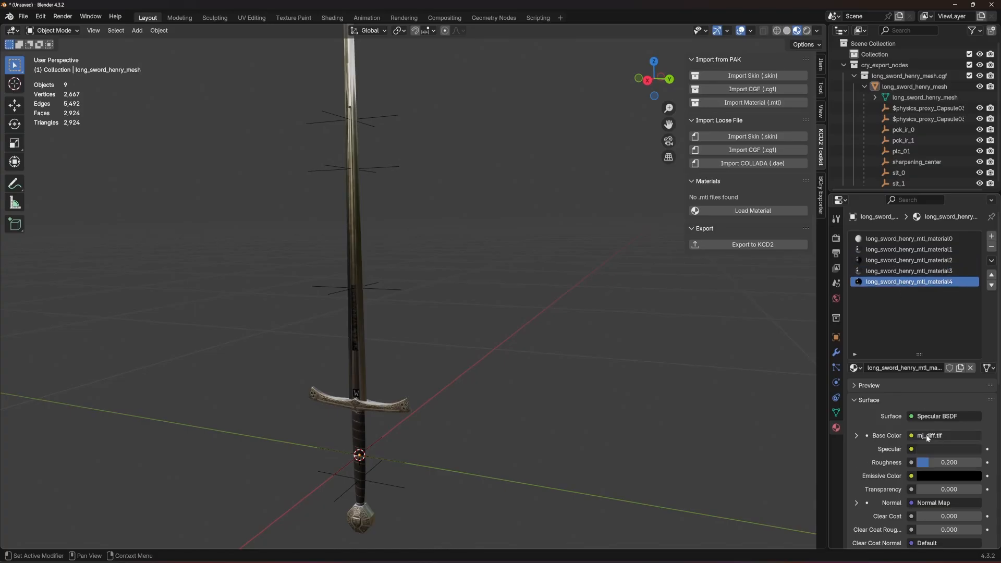
In Edit Mode, select the faces assigned to long_sword_henry_mtl_material4, examine them above the crossguard, and clear the face selection
{"action": "middle_click_drag", "start_coordinate": [534, 310], "coordinate": [569, 276]}
{"action": "key", "text": "Tab"}
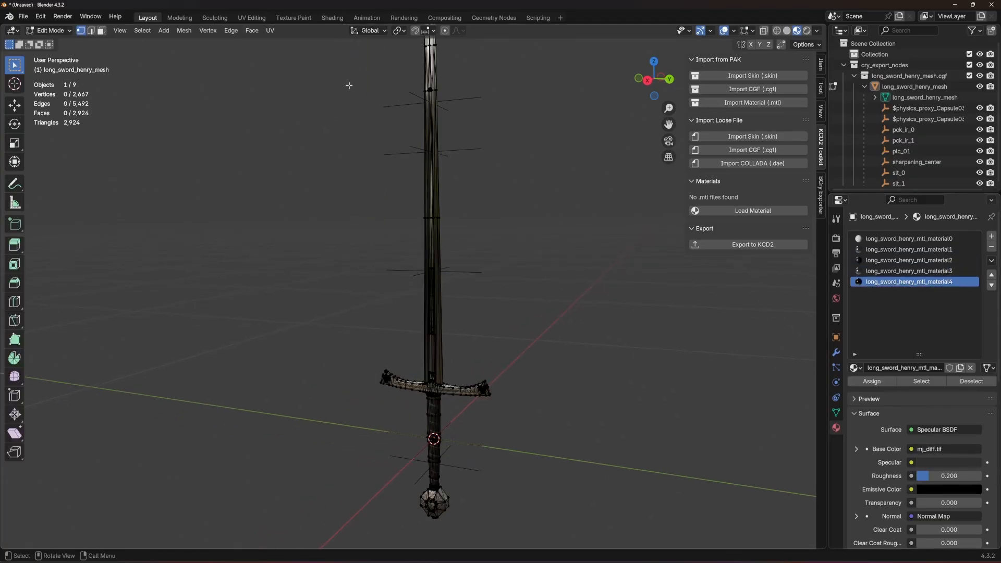
{"action": "left_click", "coordinate": [920, 381]}
{"action": "scroll", "coordinate": [589, 293], "scroll_direction": "up", "scroll_amount": 8}
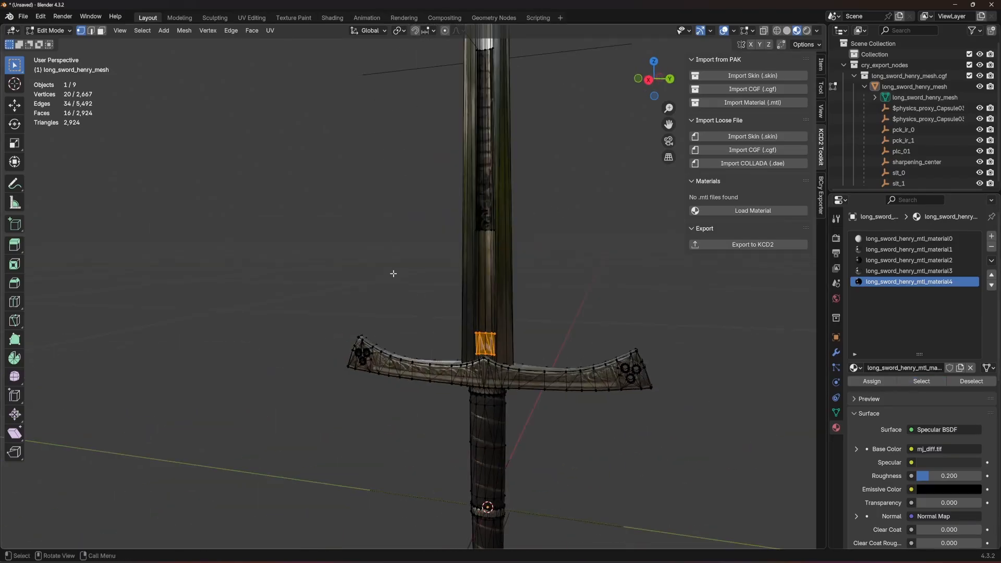
{"action": "mouse_move", "coordinate": [475, 242]}
{"action": "middle_mouse_down"}
{"action": "mouse_move", "coordinate": [564, 279]}
{"action": "mouse_move", "coordinate": [481, 298]}
{"action": "mouse_move", "coordinate": [487, 235]}
{"action": "middle_mouse_up"}
{"action": "left_click", "coordinate": [487, 234]}
Check long_sword_henry_mtl_material3, and select the faces assigned to long_sword_henry_mtl_material2 to examine them along the blade
{"action": "left_click", "coordinate": [908, 271]}
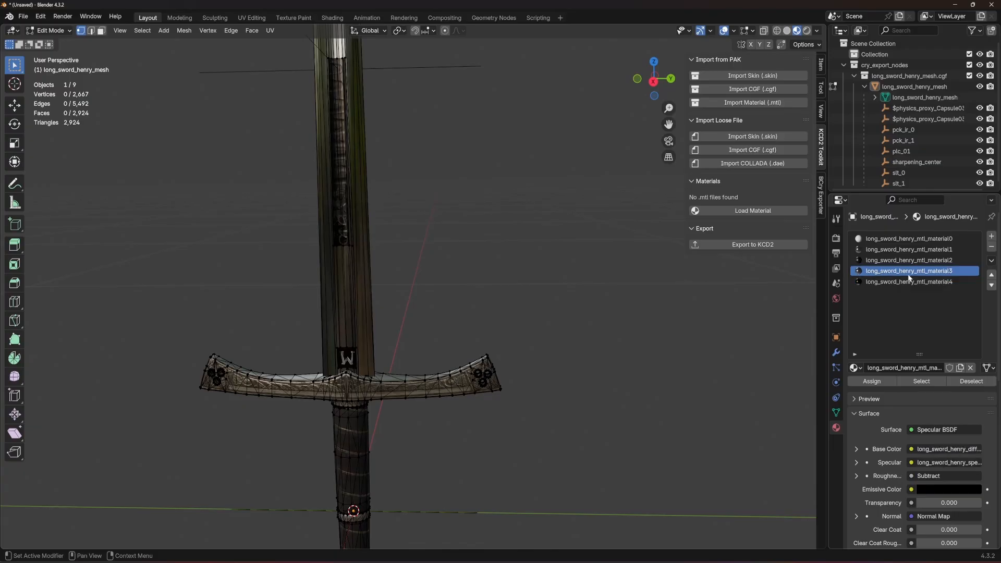
{"action": "key", "text": "Home"}
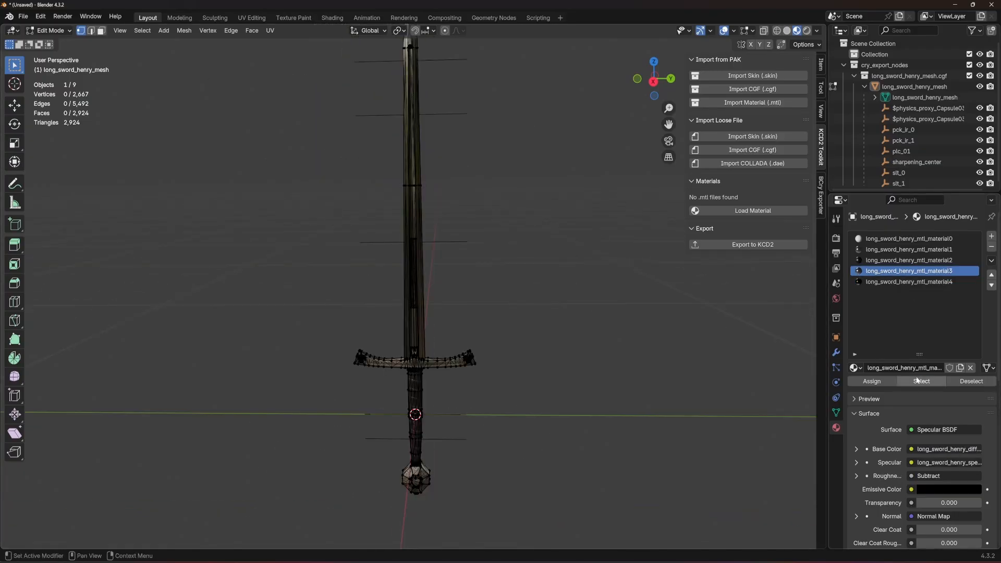
{"action": "middle_click_drag", "start_coordinate": [469, 229], "coordinate": [574, 229]}
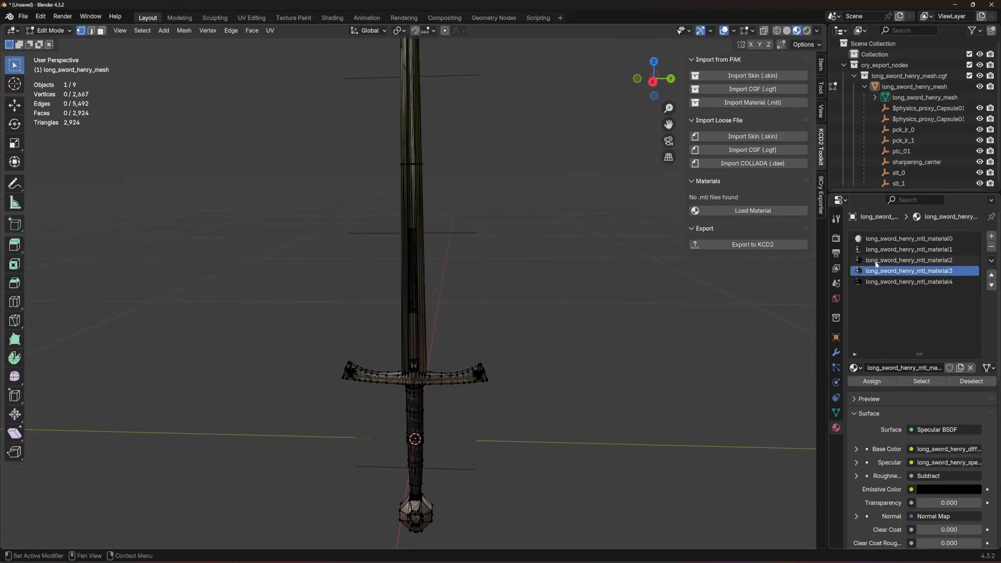
{"action": "left_click", "coordinate": [908, 260]}
{"action": "left_click", "coordinate": [921, 381]}
{"action": "scroll", "coordinate": [616, 272], "scroll_direction": "up", "scroll_amount": 8}
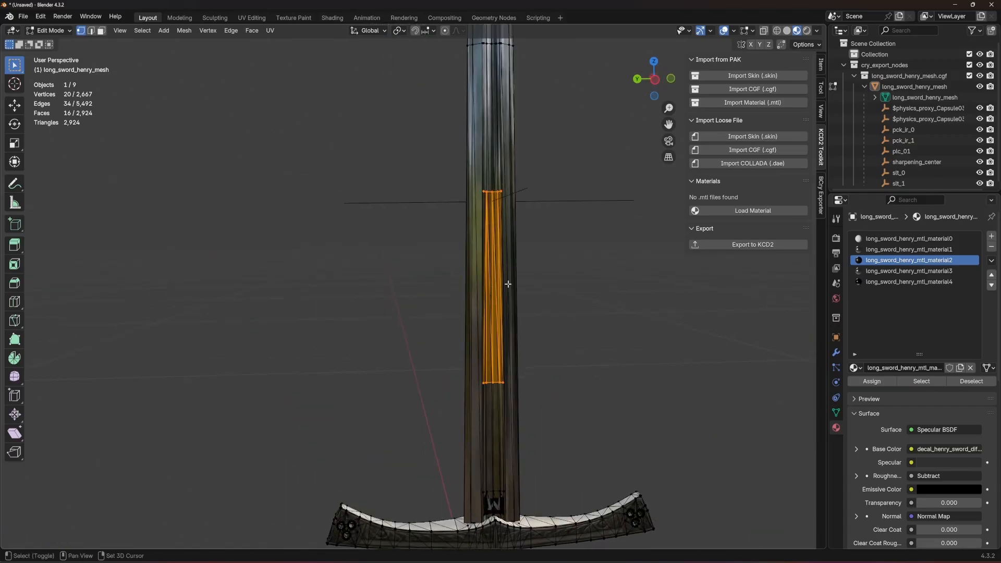
Return to Object Mode and view the textured sword from several sides, ending at a distance
{"action": "key", "text": "Tab"}
{"action": "middle_click_drag", "start_coordinate": [616, 268], "coordinate": [480, 93]}
{"action": "scroll", "coordinate": [512, 193], "scroll_direction": "down", "scroll_amount": 6}
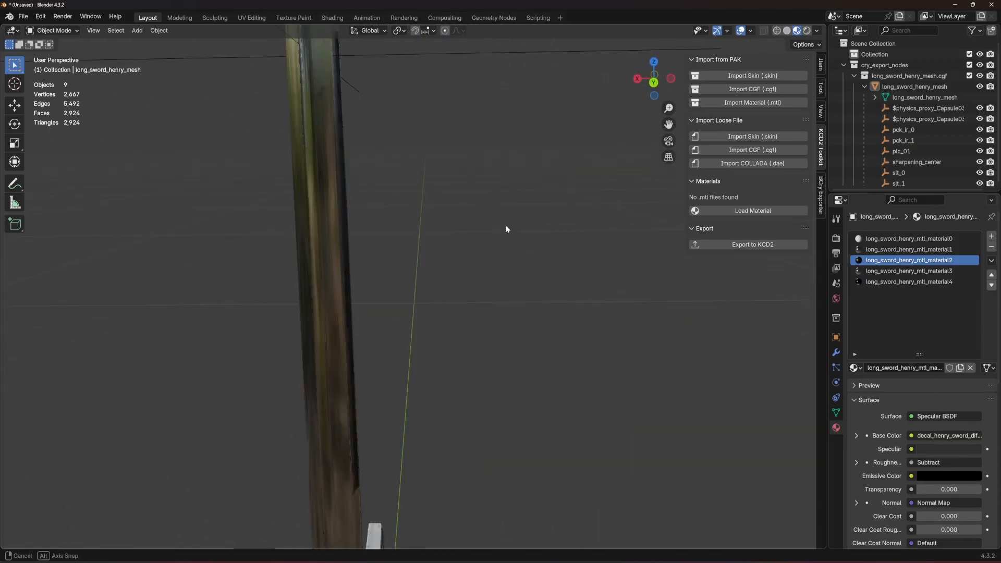
{"action": "middle_click_drag", "start_coordinate": [506, 226], "coordinate": [597, 220]}
{"action": "scroll", "coordinate": [574, 217], "scroll_direction": "down", "scroll_amount": 5}
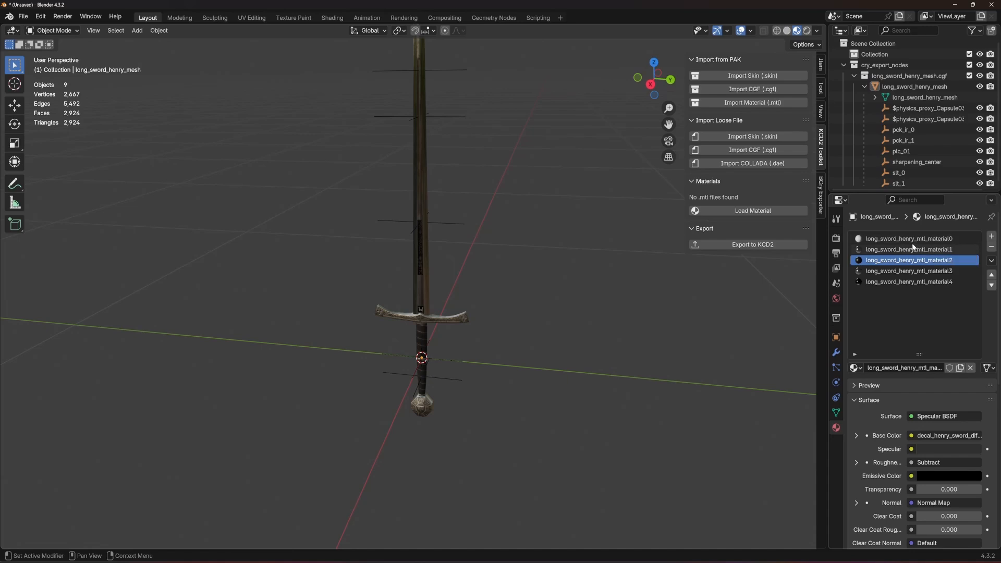
Examine the textured sword's engraved blade, crossguard and grip at close range and from a distance
{"action": "middle_click_drag", "start_coordinate": [552, 189], "coordinate": [474, 268], "text": "shift"}
{"action": "key", "text": "Tab"}
{"action": "key", "text": "Tab"}
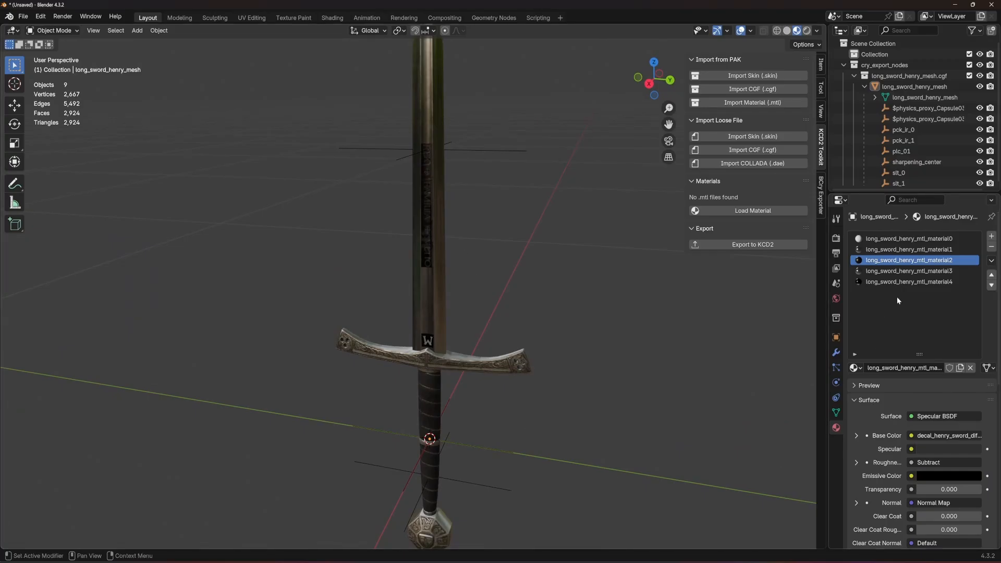
{"action": "middle_click_drag", "start_coordinate": [490, 335], "coordinate": [496, 274], "text": "shift"}
{"action": "scroll", "coordinate": [499, 226], "scroll_direction": "down", "scroll_amount": 5}
{"action": "middle_click_drag", "start_coordinate": [458, 143], "coordinate": [541, 195], "text": "shift"}
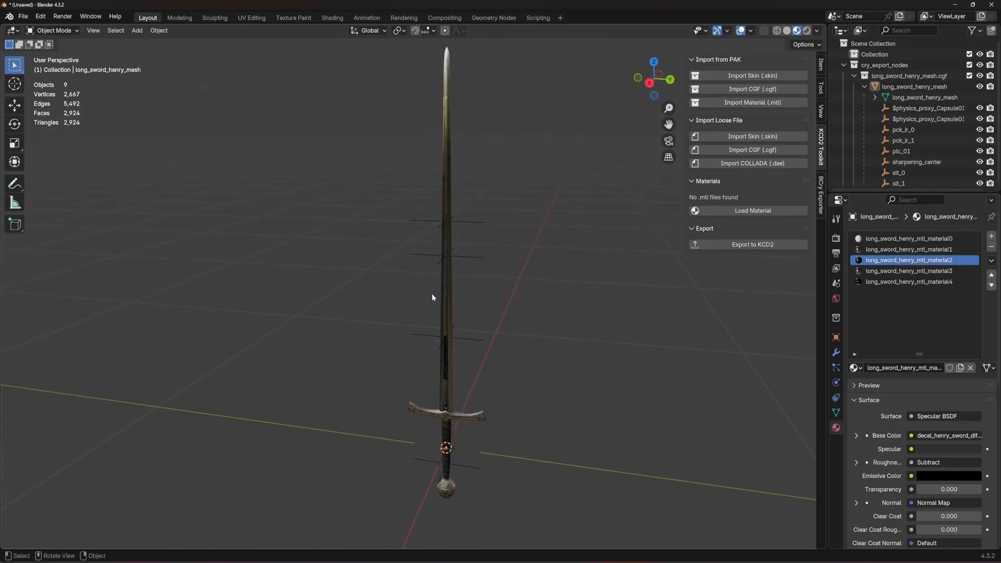
{"action": "scroll", "coordinate": [432, 293], "scroll_direction": "up", "scroll_amount": 4}
{"action": "middle_click_drag", "start_coordinate": [443, 295], "coordinate": [459, 296]}
{"action": "scroll", "coordinate": [500, 299], "scroll_direction": "down", "scroll_amount": 6}
{"action": "middle_click_drag", "start_coordinate": [538, 301], "coordinate": [481, 280], "text": "shift"}
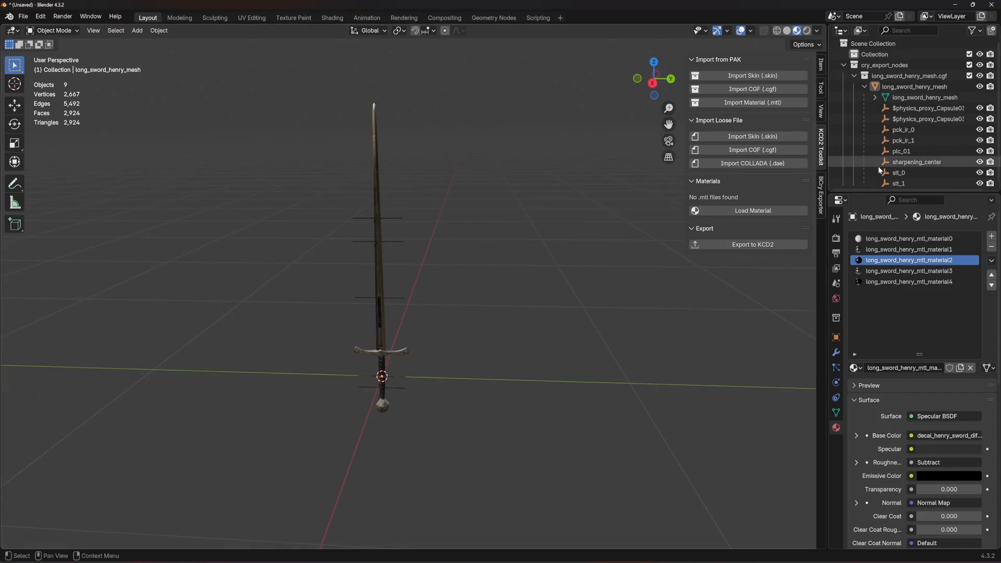
Enlarge the outliner so the sword's full list of helper objects fits, and view the sword at another angle
{"action": "left_click_drag", "start_coordinate": [876, 195], "coordinate": [876, 223]}
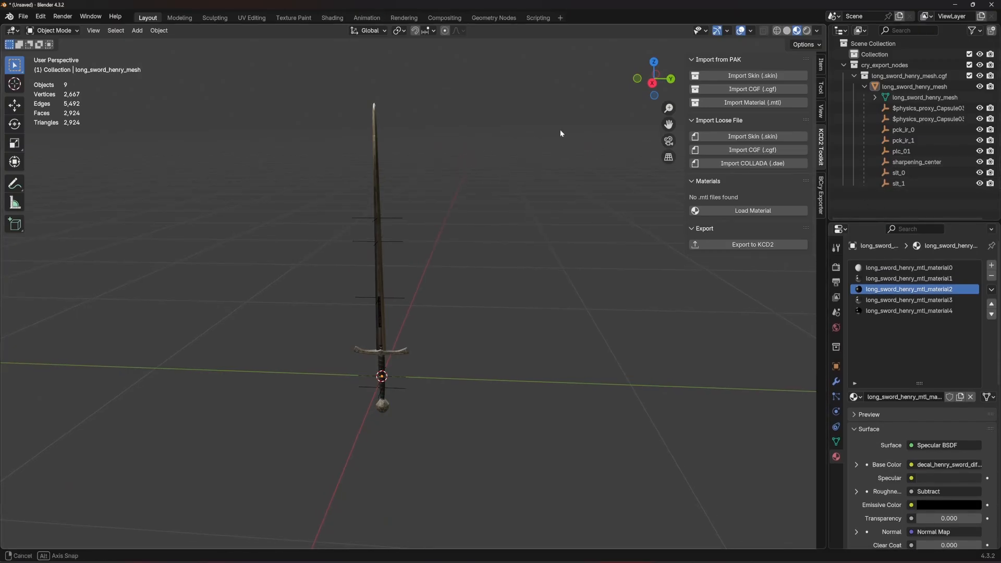
{"action": "key", "text": "Tab"}
{"action": "key", "text": "Tab"}
{"action": "middle_click_drag", "start_coordinate": [487, 188], "coordinate": [458, 219]}
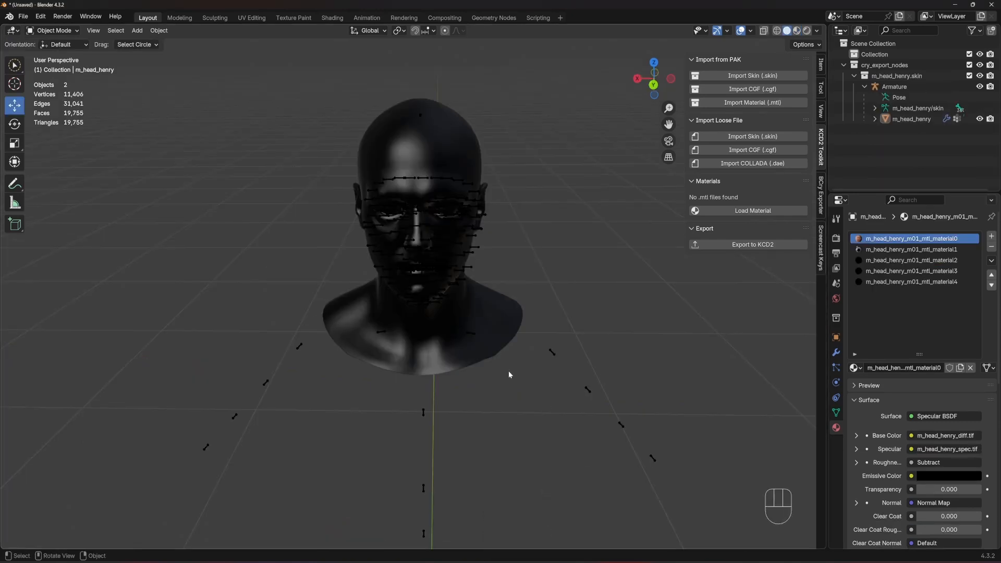
Select the m_head_henry mesh and switch it to Sculpt Mode
{"action": "middle_click_drag", "start_coordinate": [509, 373], "coordinate": [370, 232]}
{"action": "left_click", "coordinate": [453, 233]}
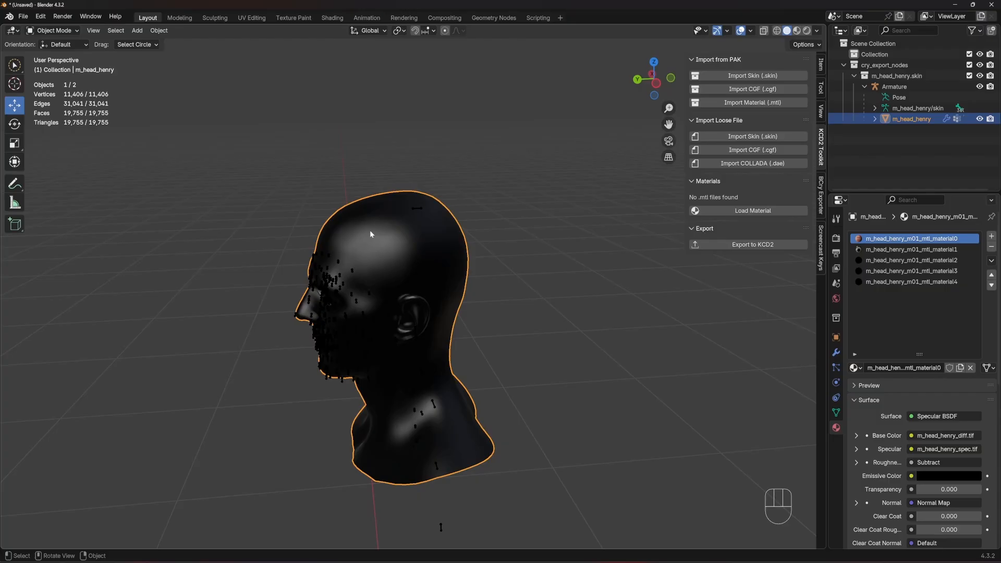
{"action": "mouse_move", "coordinate": [371, 230]}
{"action": "middle_mouse_down"}
{"action": "mouse_move", "coordinate": [416, 199]}
{"action": "mouse_move", "coordinate": [375, 174]}
{"action": "mouse_move", "coordinate": [415, 163]}
{"action": "mouse_move", "coordinate": [398, 261]}
{"action": "mouse_move", "coordinate": [454, 202]}
{"action": "mouse_move", "coordinate": [486, 199]}
{"action": "mouse_move", "coordinate": [462, 211]}
{"action": "middle_mouse_up"}
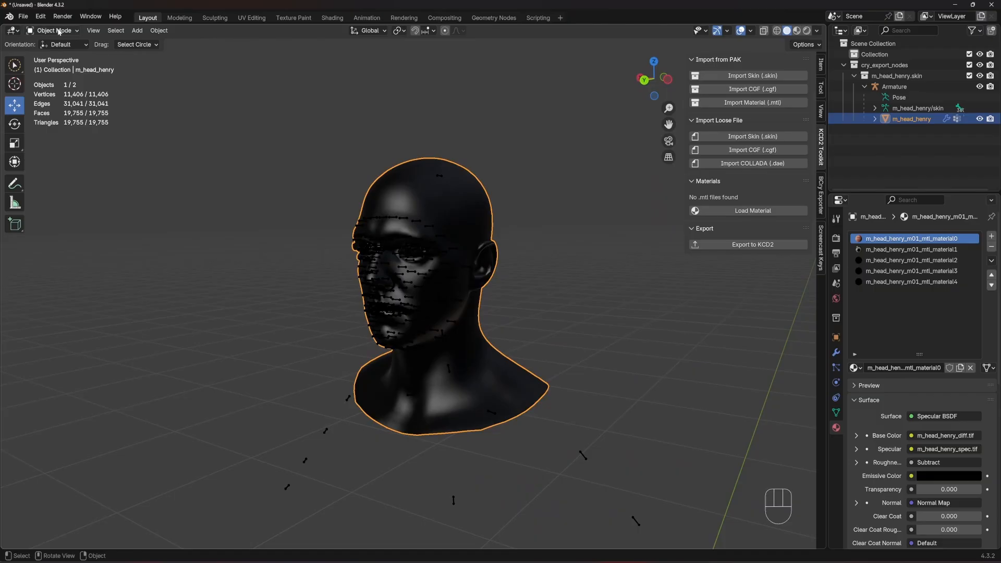
{"action": "left_click", "coordinate": [52, 31]}
{"action": "left_click", "coordinate": [57, 66]}
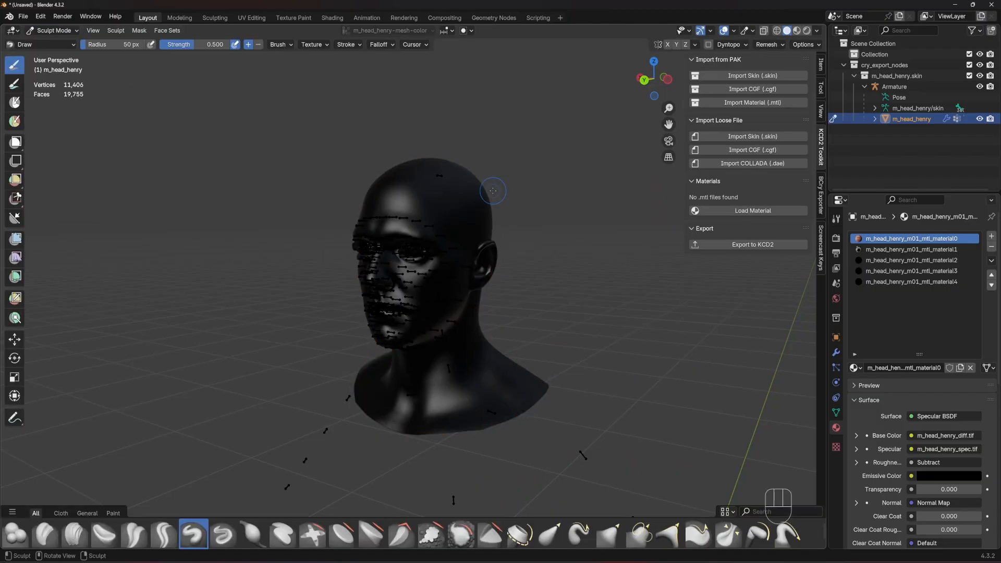
Sculpt a bulge on the crown of the head with the Blob brush at a radius of 178 px
{"action": "middle_click_drag", "start_coordinate": [427, 179], "coordinate": [438, 221]}
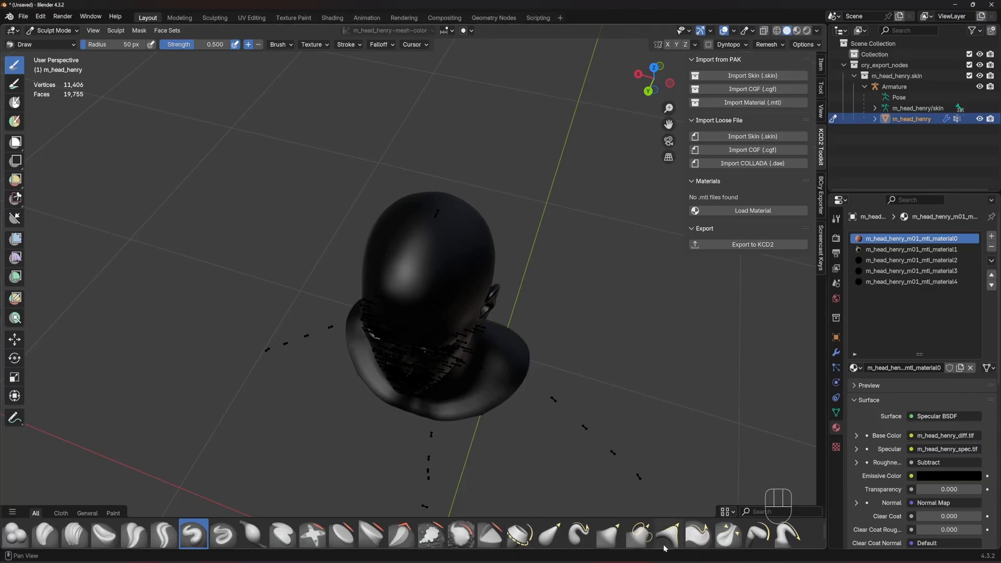
{"action": "left_click", "coordinate": [16, 534]}
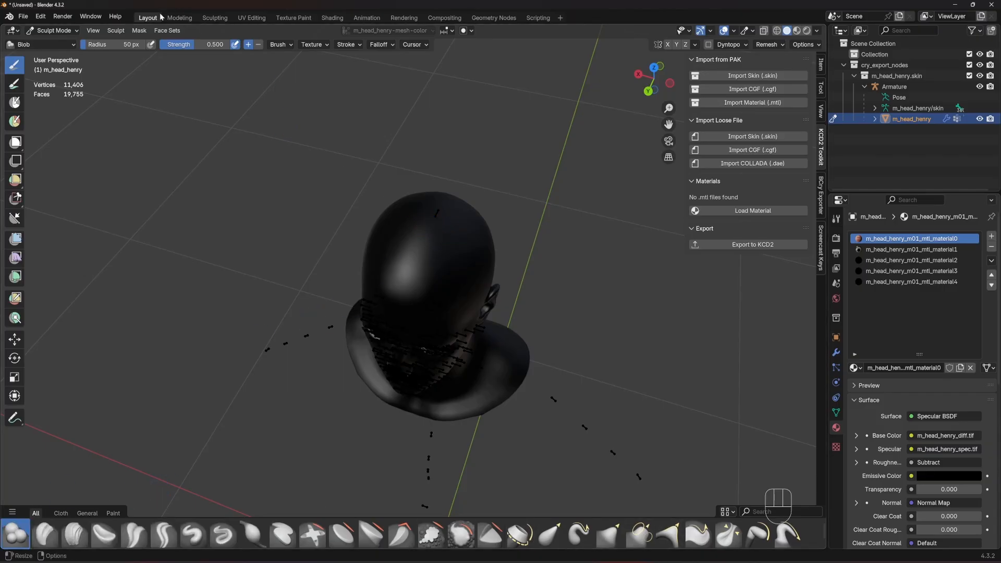
{"action": "left_click_drag", "start_coordinate": [110, 44], "coordinate": [128, 44]}
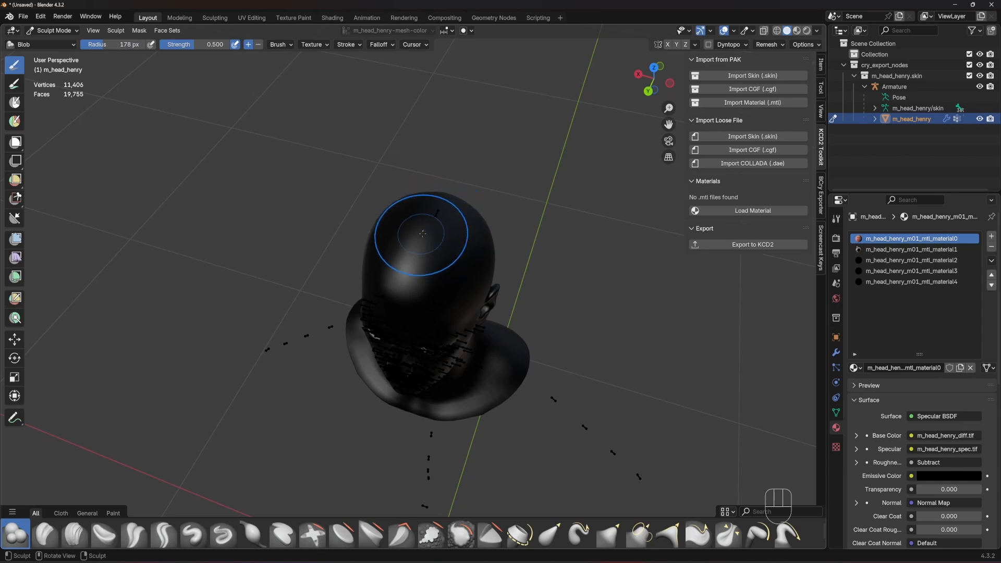
{"action": "mouse_move", "coordinate": [420, 234]}
{"action": "left_mouse_down"}
{"action": "mouse_move", "coordinate": [425, 242]}
{"action": "mouse_move", "coordinate": [412, 225]}
{"action": "mouse_move", "coordinate": [426, 203]}
{"action": "left_mouse_up"}
{"action": "middle_click_drag", "start_coordinate": [426, 203], "coordinate": [112, 218]}
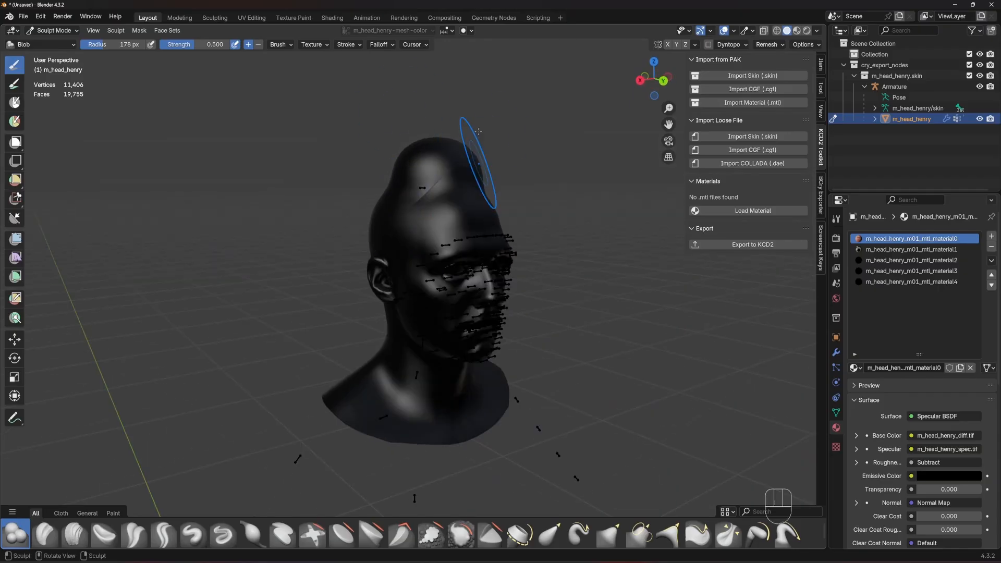
{"action": "mouse_move", "coordinate": [498, 185]}
{"action": "middle_mouse_down"}
{"action": "mouse_move", "coordinate": [377, 182]}
{"action": "mouse_move", "coordinate": [445, 193]}
{"action": "mouse_move", "coordinate": [412, 201]}
{"action": "mouse_move", "coordinate": [441, 208]}
{"action": "mouse_move", "coordinate": [424, 224]}
{"action": "mouse_move", "coordinate": [427, 204]}
{"action": "middle_mouse_up"}
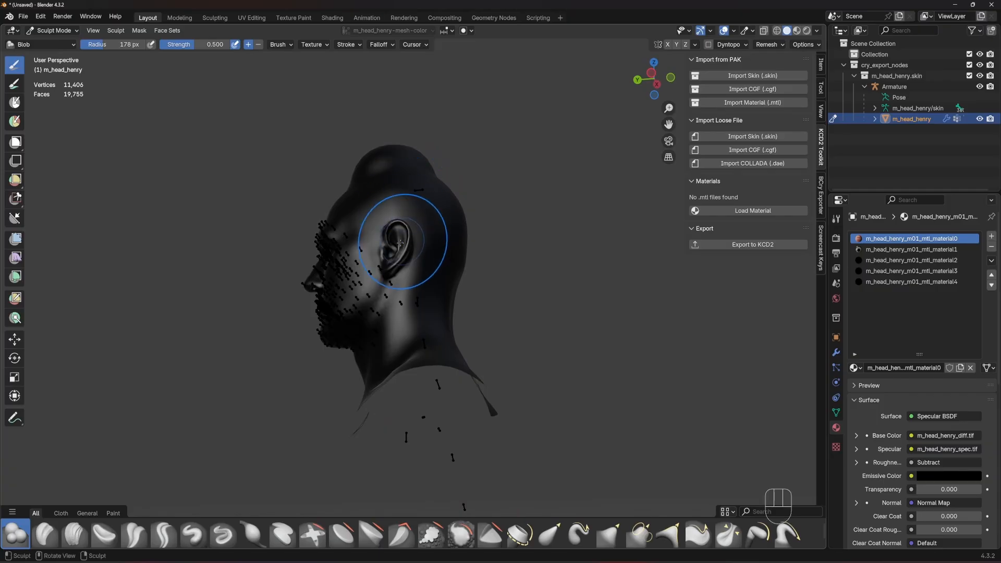
Bulge the ears outward with the Blob brush and check the head from the front
{"action": "left_click_drag", "start_coordinate": [404, 245], "coordinate": [388, 247]}
{"action": "middle_click_drag", "start_coordinate": [388, 247], "coordinate": [577, 253]}
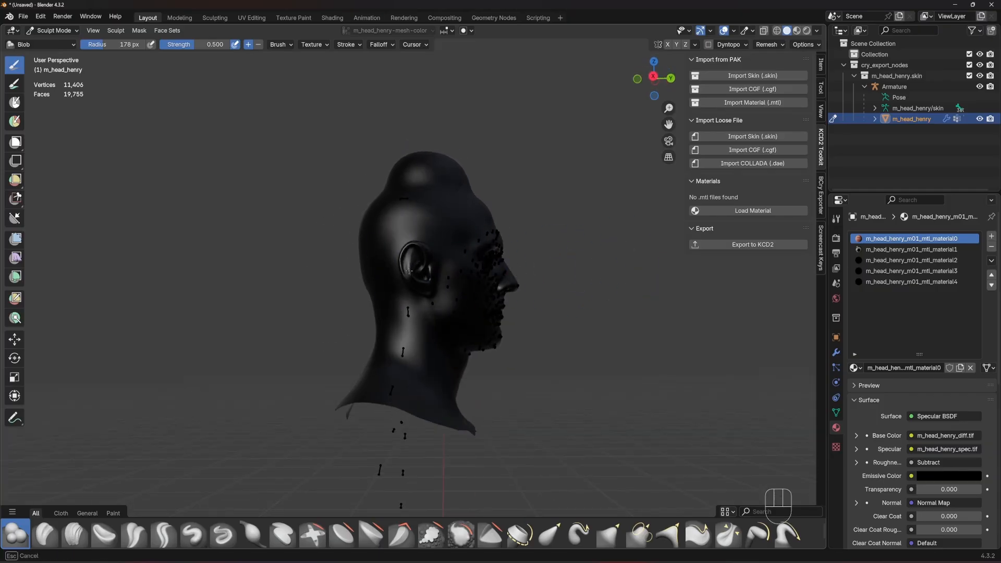
{"action": "mouse_move", "coordinate": [416, 264]}
{"action": "middle_mouse_down"}
{"action": "mouse_move", "coordinate": [422, 273]}
{"action": "mouse_move", "coordinate": [528, 199]}
{"action": "mouse_move", "coordinate": [429, 324]}
{"action": "mouse_move", "coordinate": [440, 346]}
{"action": "mouse_move", "coordinate": [490, 267]}
{"action": "middle_mouse_up"}
{"action": "middle_click_drag", "start_coordinate": [402, 216], "coordinate": [412, 222]}
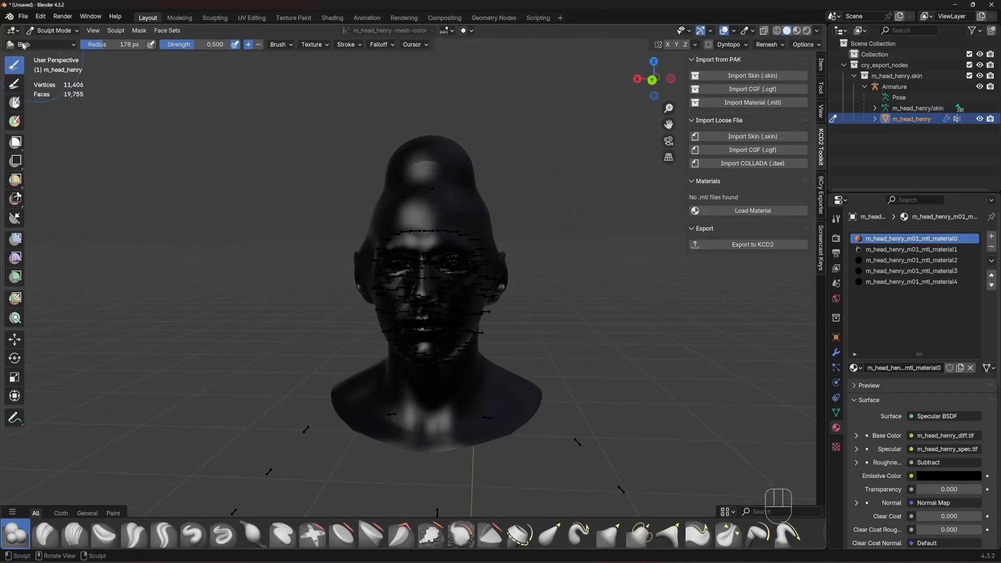
Return to Object Mode, display the head in Material Preview shading, and clear the selection after viewing it from several sides
{"action": "left_click", "coordinate": [52, 30]}
{"action": "left_click", "coordinate": [53, 43]}
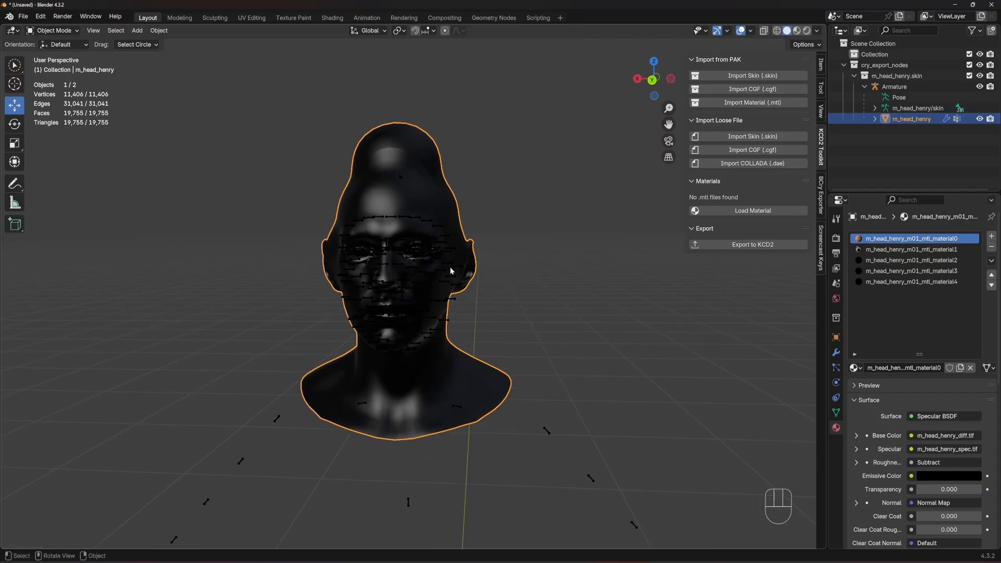
{"action": "key", "text": "KP_Decimal"}
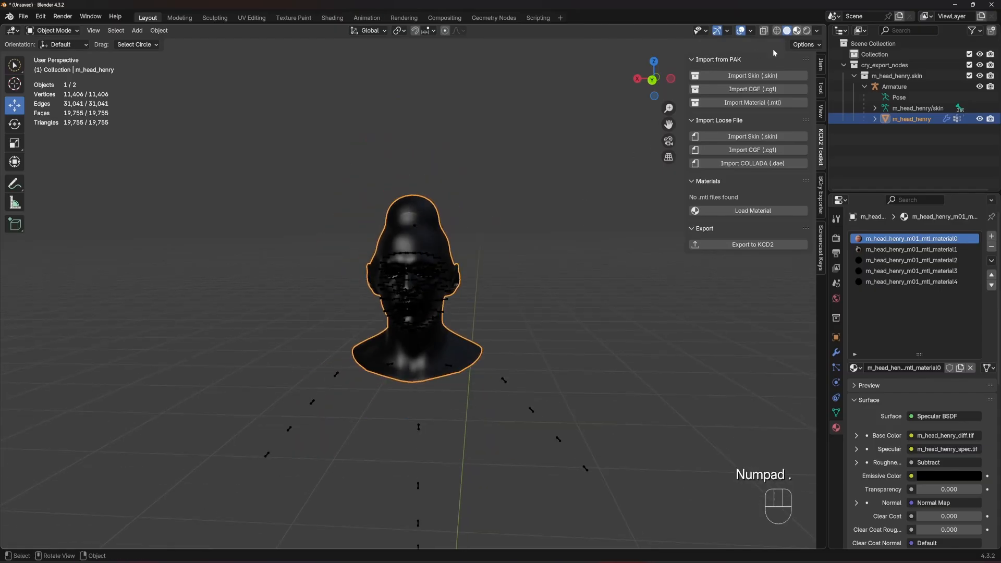
{"action": "scroll", "coordinate": [492, 277], "scroll_direction": "up", "scroll_amount": 5}
{"action": "middle_click_drag", "start_coordinate": [491, 276], "coordinate": [389, 251]}
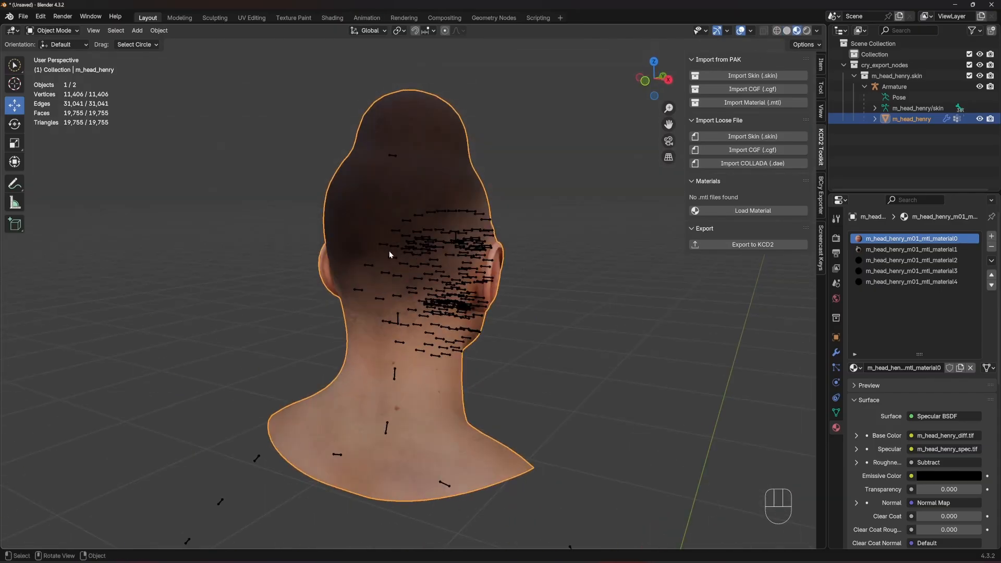
{"action": "middle_click_drag", "start_coordinate": [490, 253], "coordinate": [334, 247]}
{"action": "left_click", "coordinate": [566, 269]}
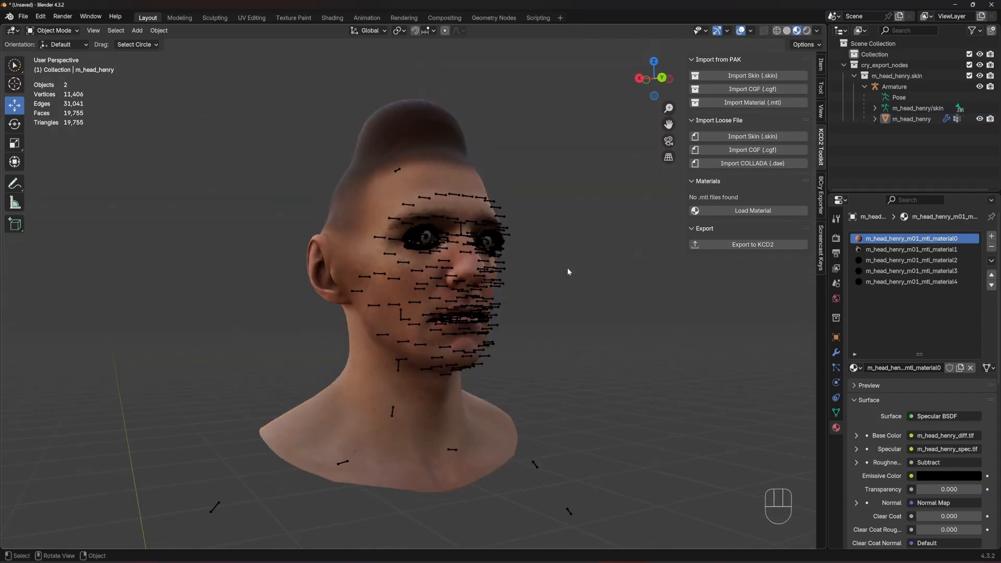
Hide the armature to view the sculpted head without bones, select the head mesh, and show the armature again
{"action": "left_click", "coordinate": [980, 86]}
{"action": "middle_click_drag", "start_coordinate": [517, 245], "coordinate": [404, 203]}
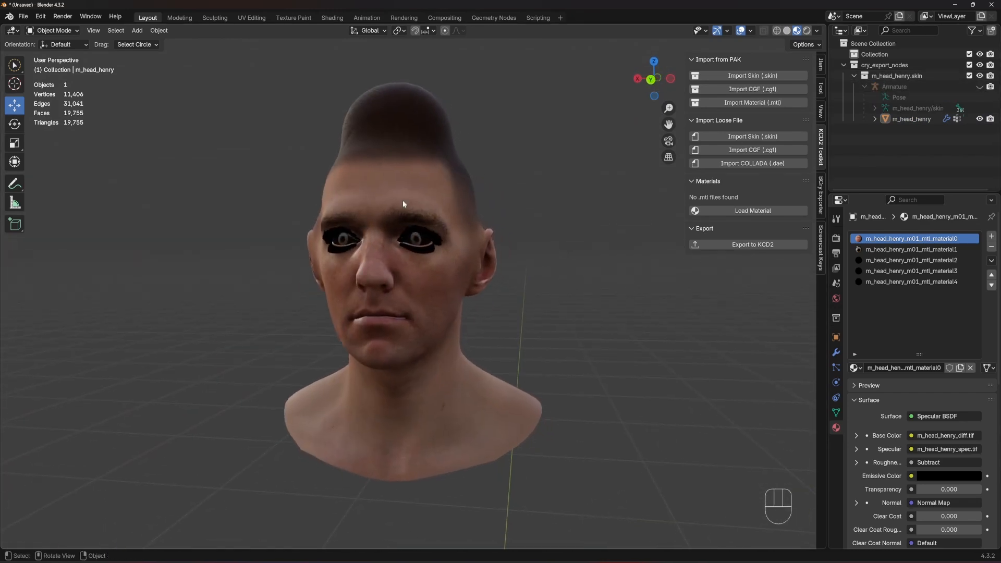
{"action": "left_click", "coordinate": [403, 203]}
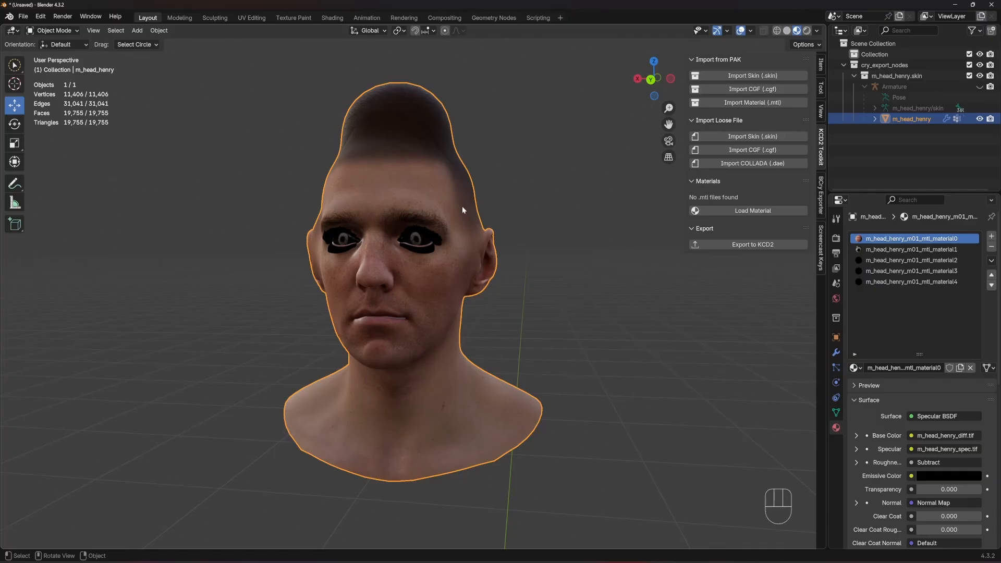
{"action": "left_click", "coordinate": [980, 87]}
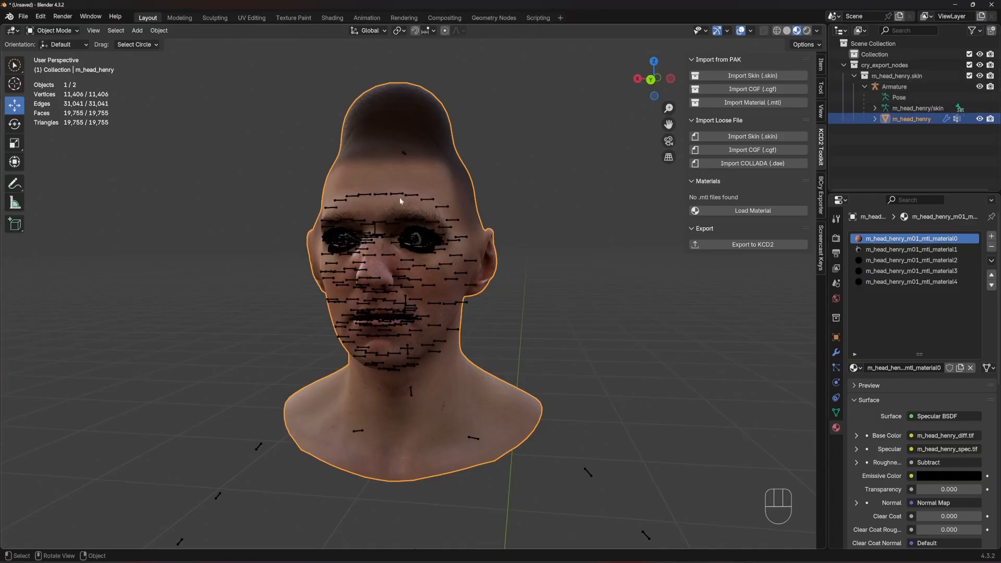
{"action": "middle_click_drag", "start_coordinate": [399, 197], "coordinate": [518, 214], "text": "shift"}
{"action": "middle_click_drag", "start_coordinate": [518, 214], "coordinate": [472, 181]}
{"action": "scroll", "coordinate": [438, 186], "scroll_direction": "down", "scroll_amount": 4}
{"action": "scroll", "coordinate": [473, 180], "scroll_direction": "up", "scroll_amount": 1}
Check the cry_export_nodes collection and its m_head_henry.skin collection, opening the latter's name field and leaving the name as is
{"action": "left_click", "coordinate": [893, 77]}
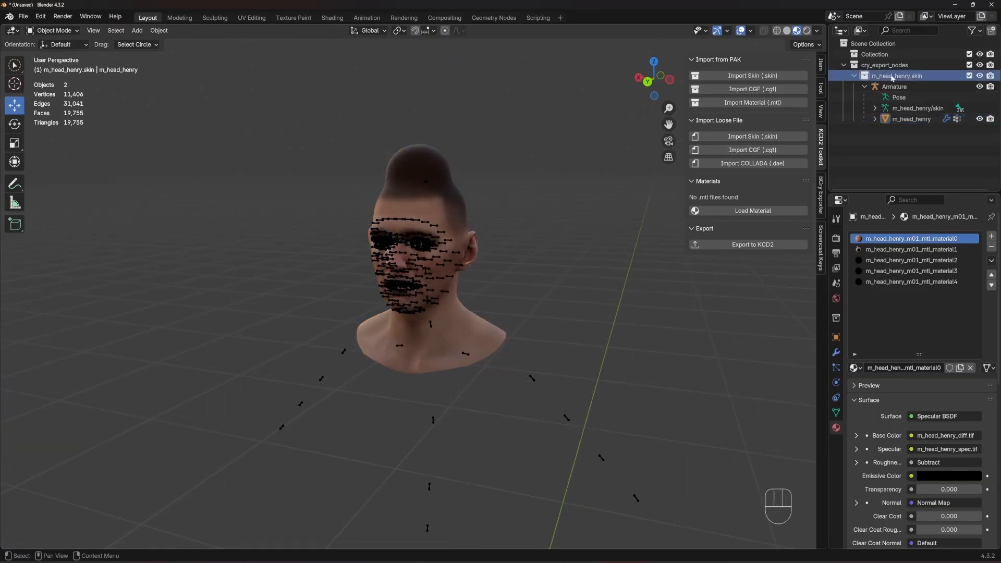
{"action": "left_click", "coordinate": [876, 66]}
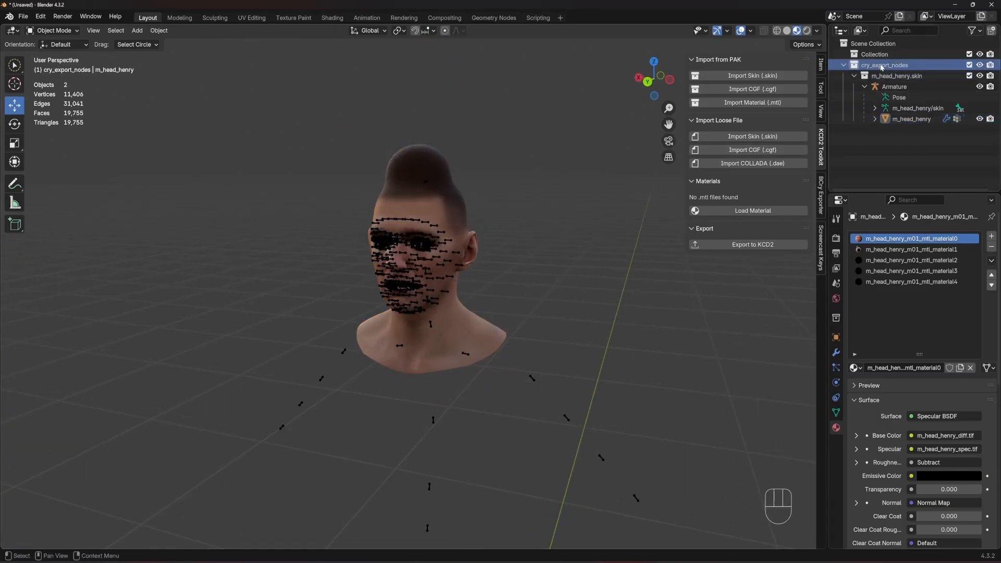
{"action": "double_click", "coordinate": [910, 76]}
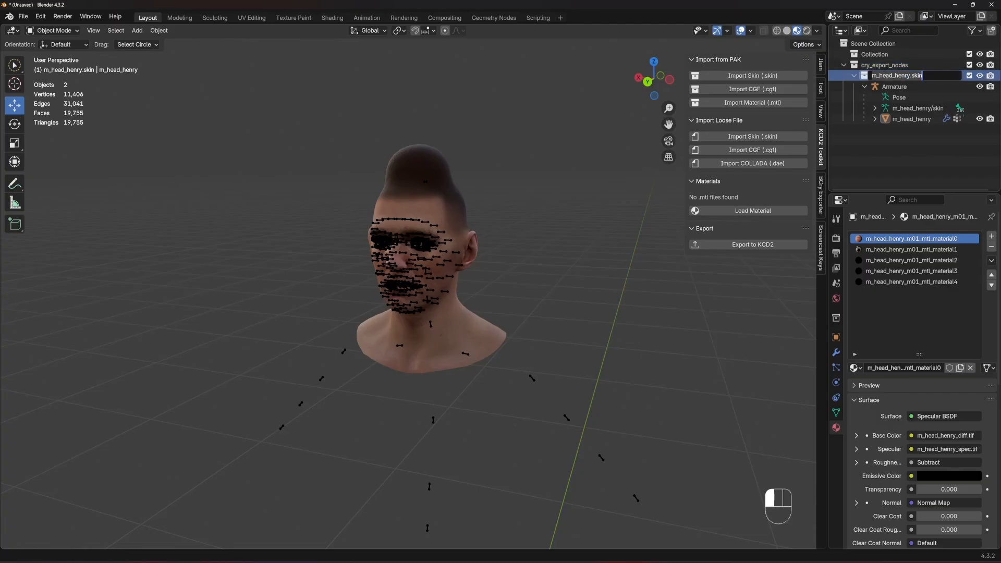
{"action": "key", "text": "Home"}
{"action": "key", "text": "Escape"}
Check the armature under m_head_henry.skin, and select the m_head_henry mesh for export
{"action": "left_click", "coordinate": [894, 87]}
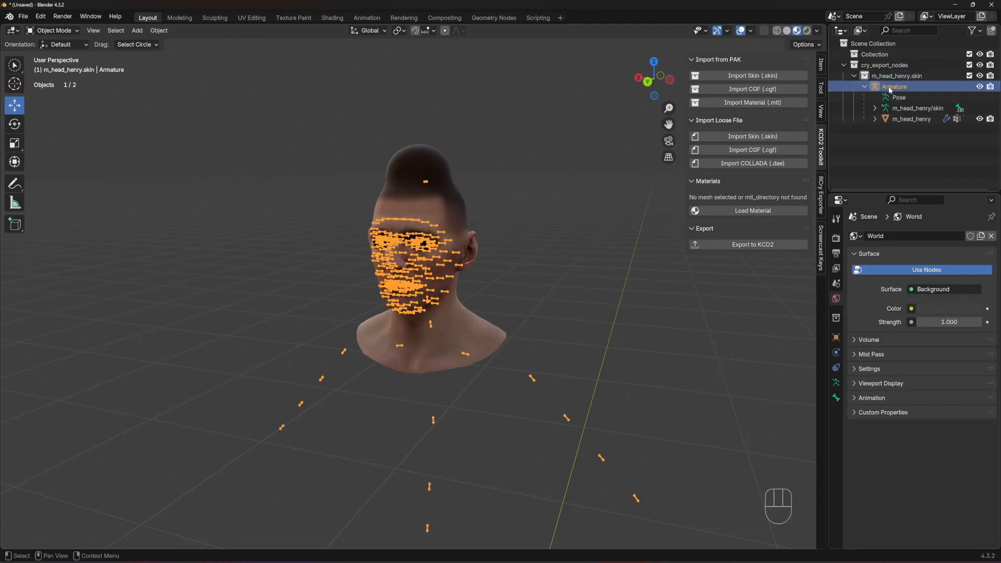
{"action": "left_click", "coordinate": [904, 119]}
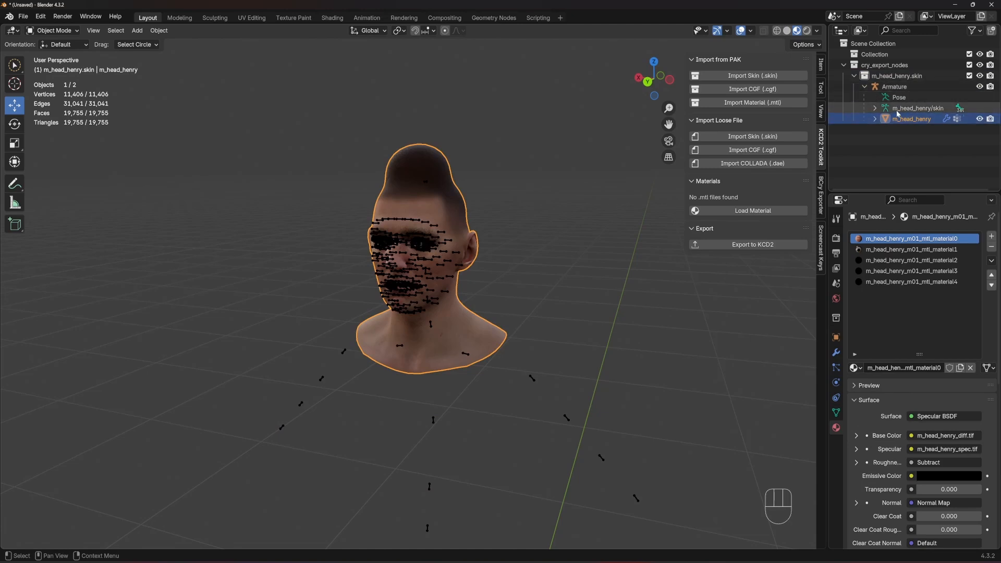
{"action": "left_click", "coordinate": [905, 119]}
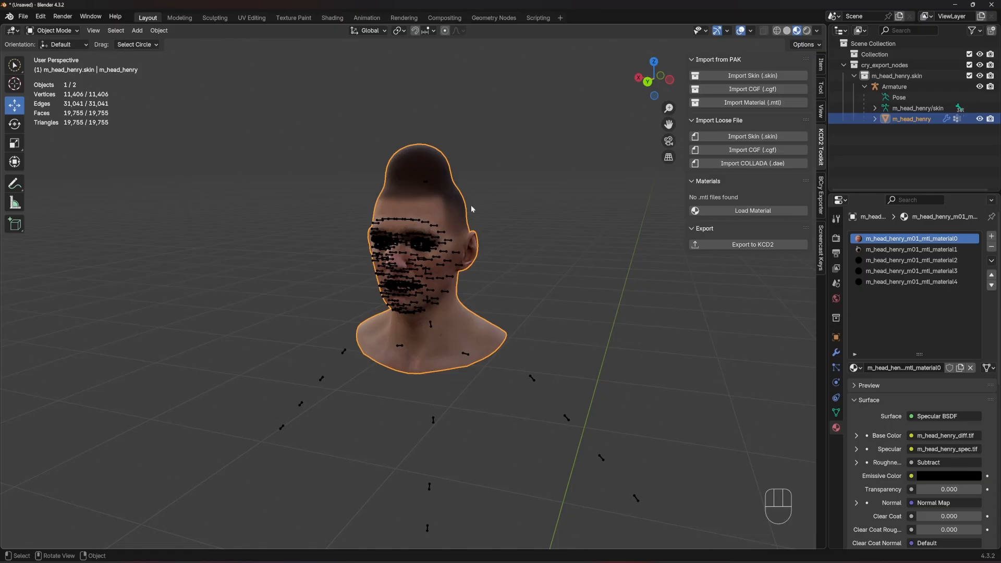
{"action": "left_click", "coordinate": [527, 150]}
{"action": "left_click", "coordinate": [433, 202]}
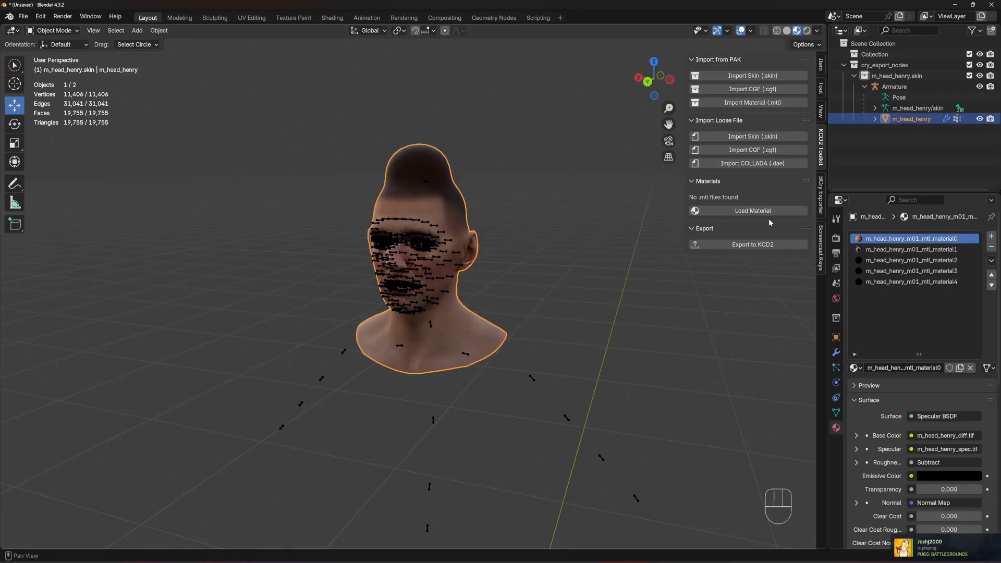
Start the KCD2 export, create a folder named Model Test in D:\KCD2Modding, and open it as the destination
{"action": "left_click", "coordinate": [755, 245]}
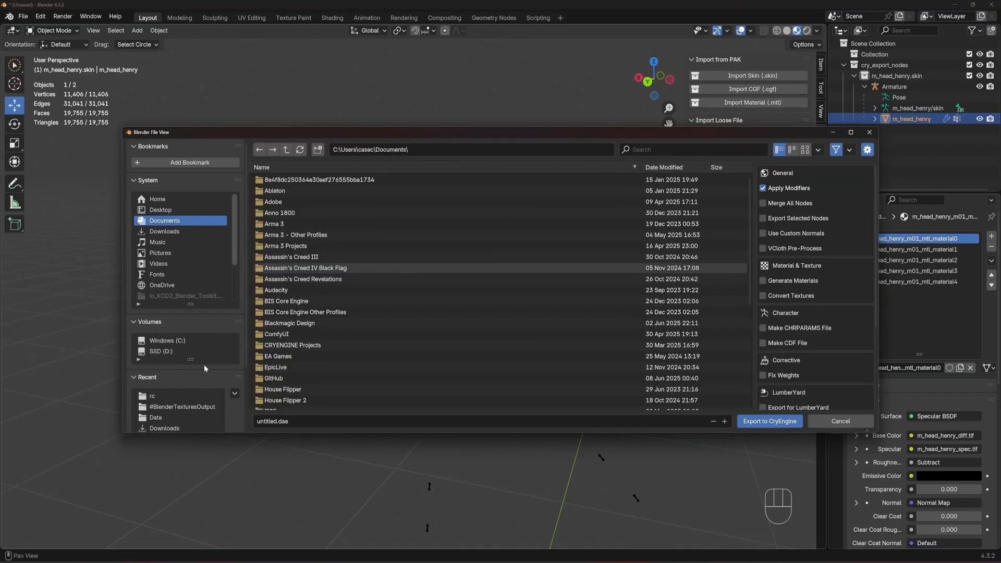
{"action": "left_click", "coordinate": [174, 352]}
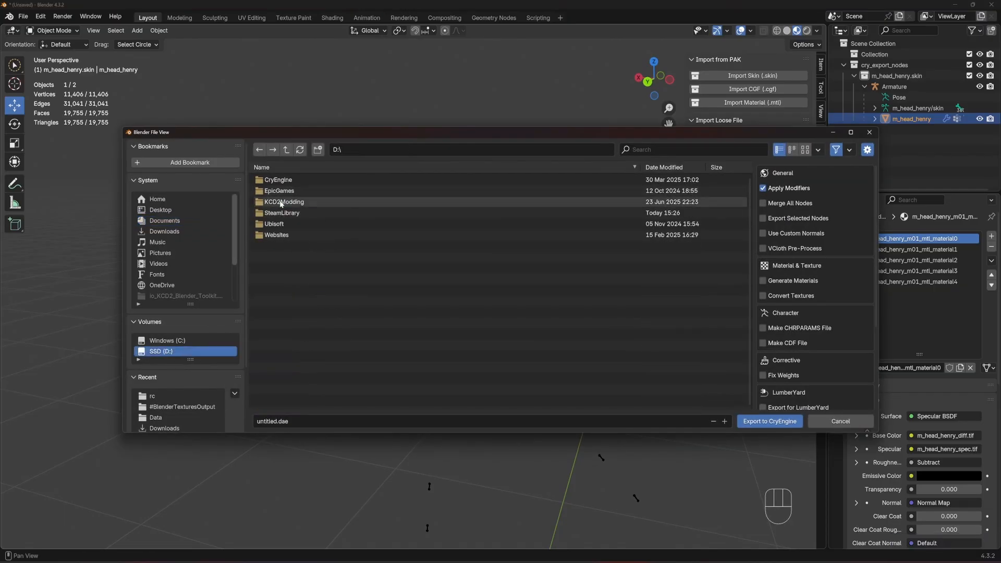
{"action": "left_click", "coordinate": [454, 202]}
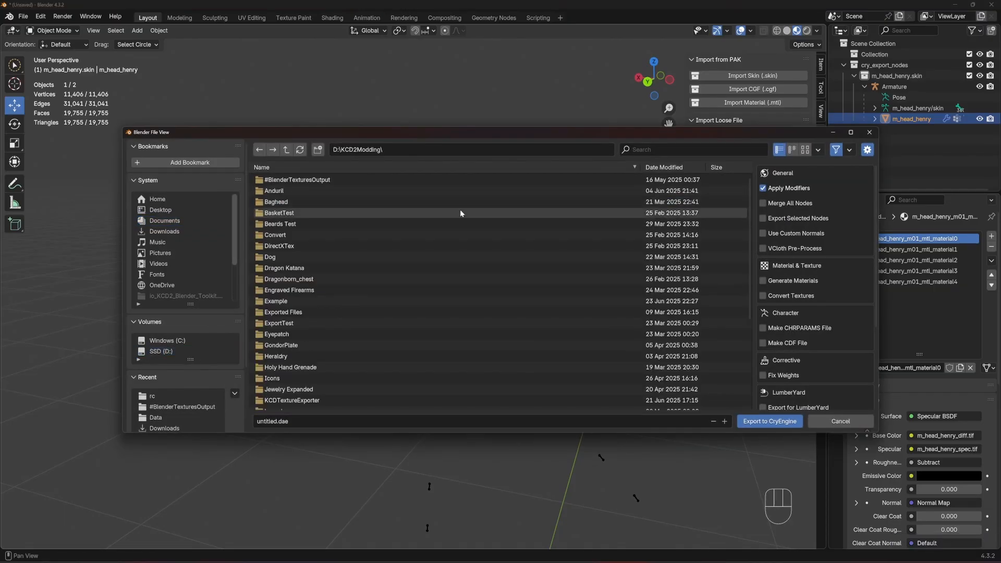
{"action": "left_click", "coordinate": [317, 150]}
{"action": "type", "text": "Model Test"}
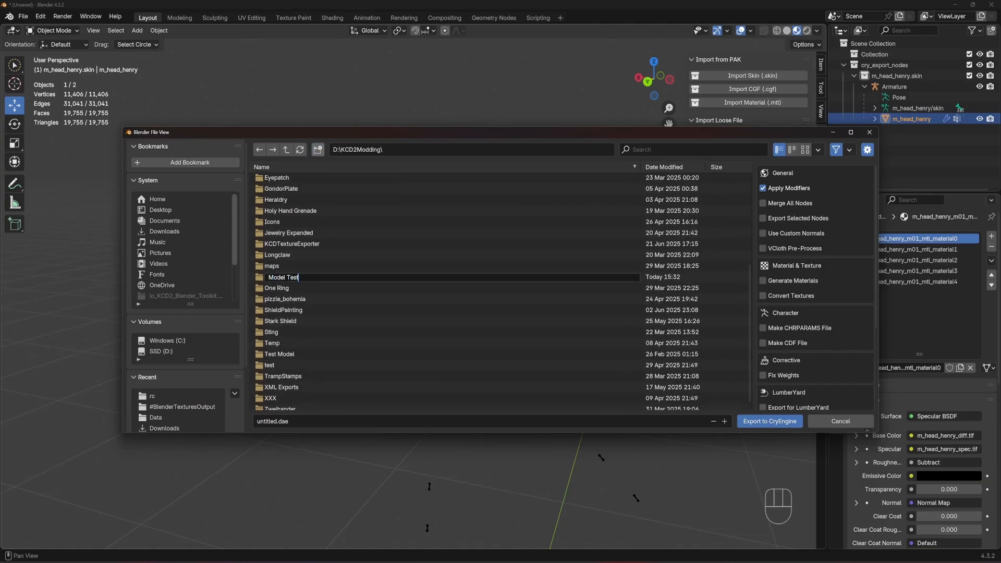
{"action": "key", "text": "Return"}
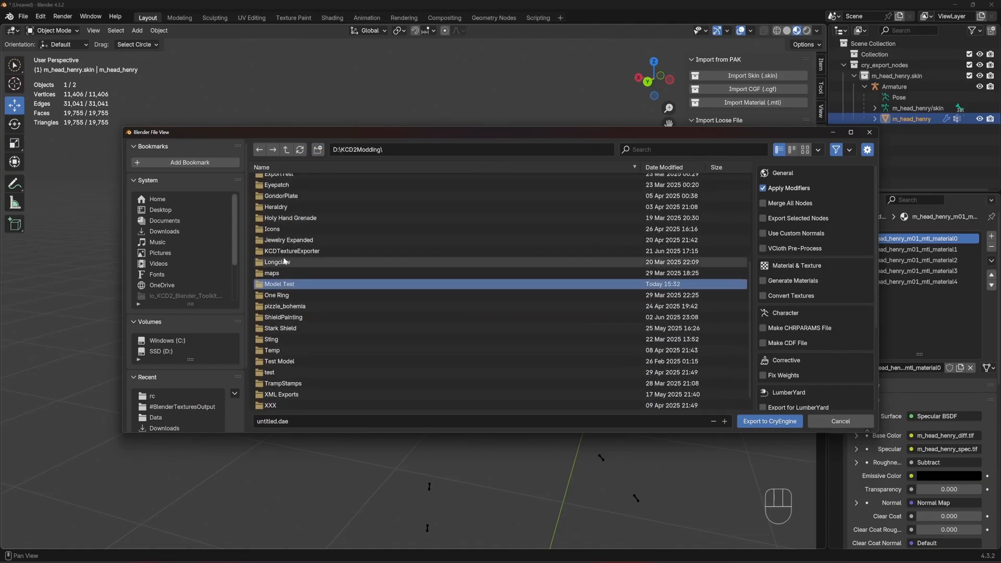
{"action": "double_click", "coordinate": [286, 277]}
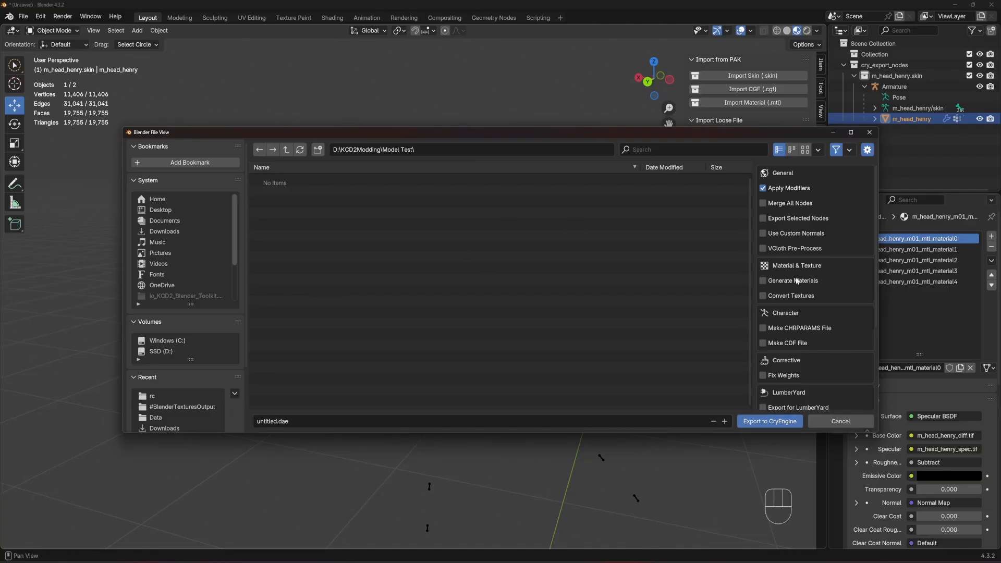
Review the export options and export the head to CryEngine format in the Model Test folder with Apply Modifiers enabled
{"action": "scroll", "coordinate": [802, 316], "scroll_direction": "down", "scroll_amount": 5}
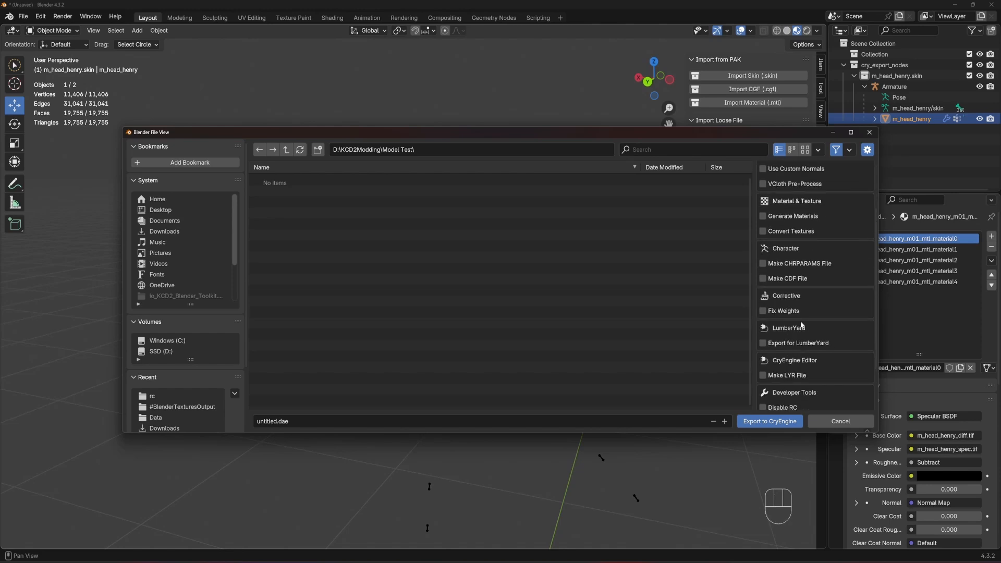
{"action": "scroll", "coordinate": [791, 317], "scroll_direction": "down", "scroll_amount": 2}
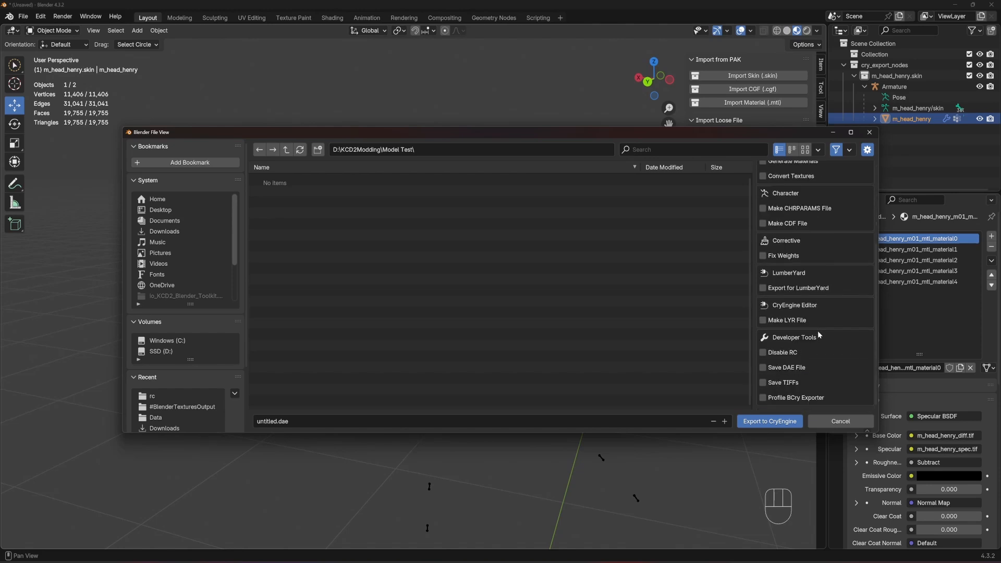
{"action": "scroll", "coordinate": [827, 347], "scroll_direction": "up", "scroll_amount": 7}
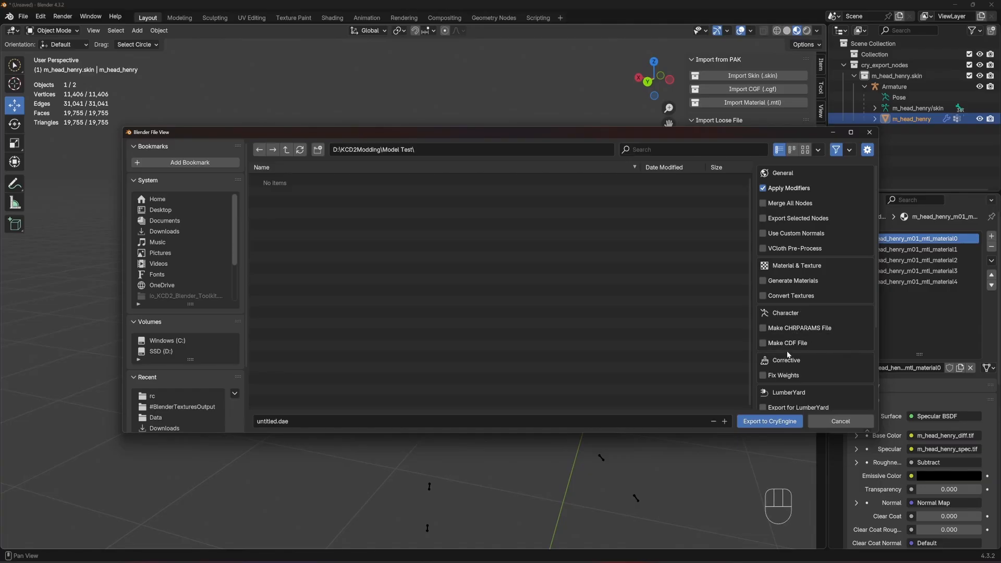
{"action": "scroll", "coordinate": [797, 340], "scroll_direction": "down", "scroll_amount": 5}
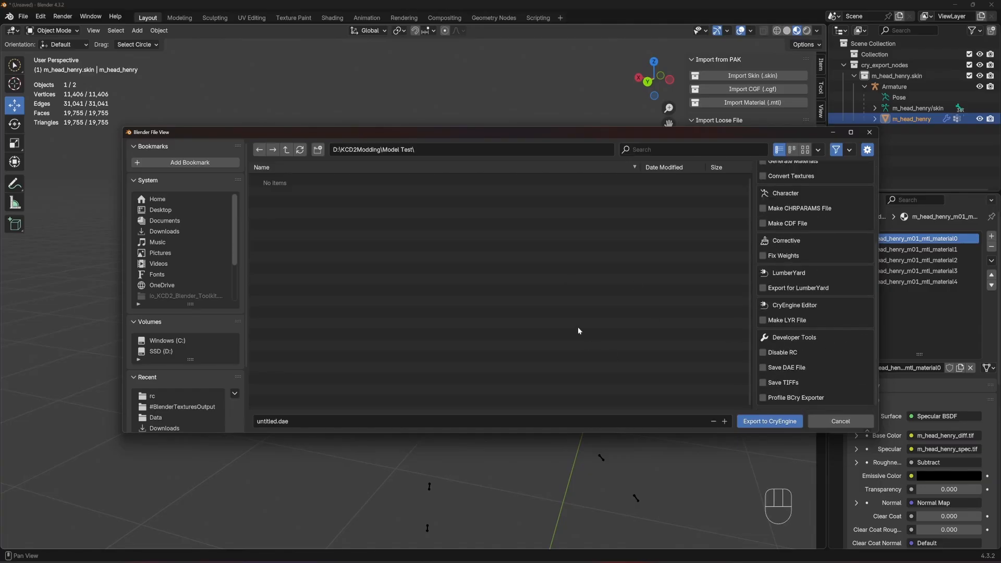
{"action": "scroll", "coordinate": [845, 304], "scroll_direction": "up", "scroll_amount": 5}
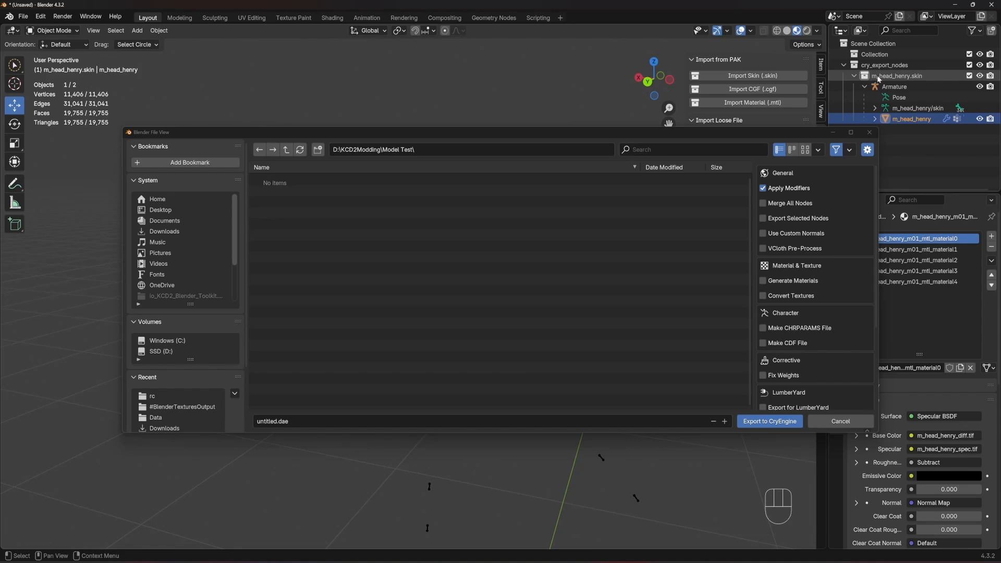
{"action": "left_click", "coordinate": [744, 424]}
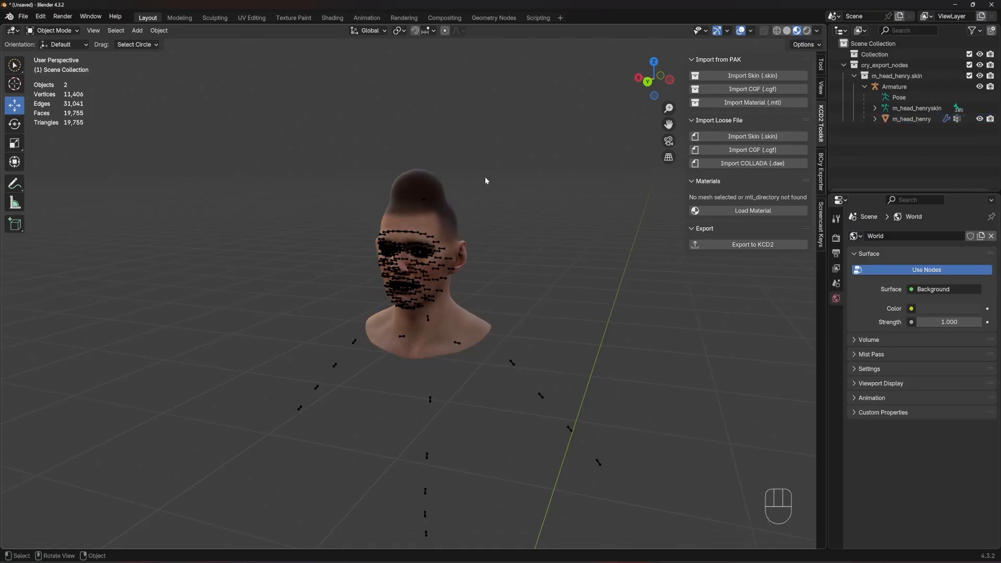
Switch to File Explorer, check the exported m_head_henry.skin file in the Model Test folder, and close the folder window
{"action": "scroll", "coordinate": [485, 177], "scroll_direction": "up", "scroll_amount": 3}
{"action": "scroll", "coordinate": [488, 180], "scroll_direction": "down", "scroll_amount": 2}
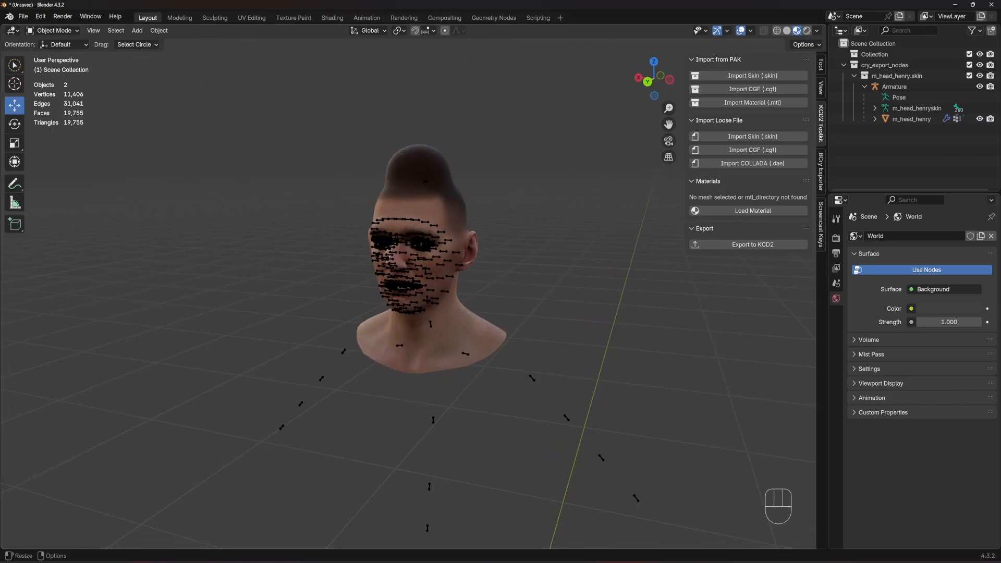
{"action": "key", "text": "alt+Tab"}
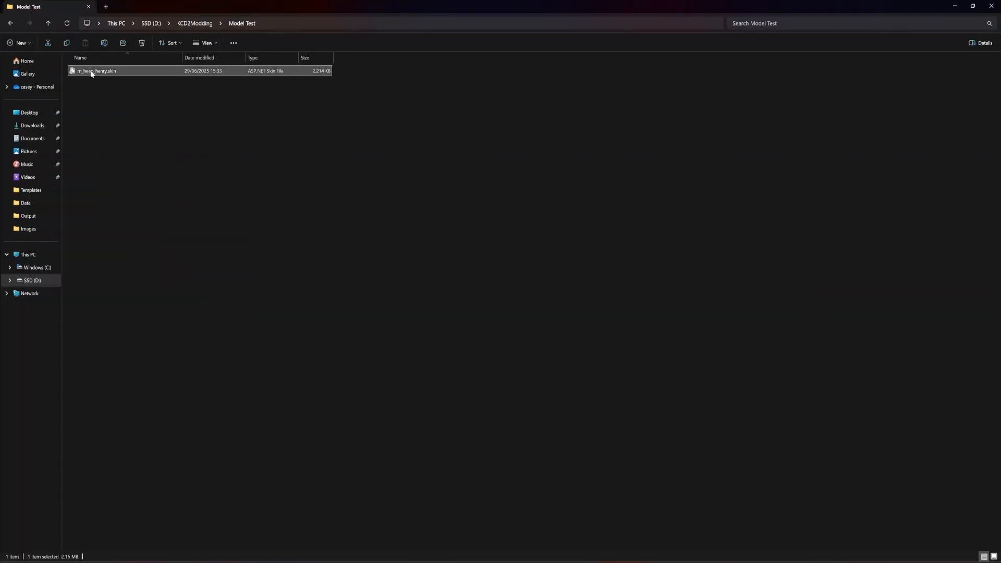
{"action": "left_click", "coordinate": [336, 110]}
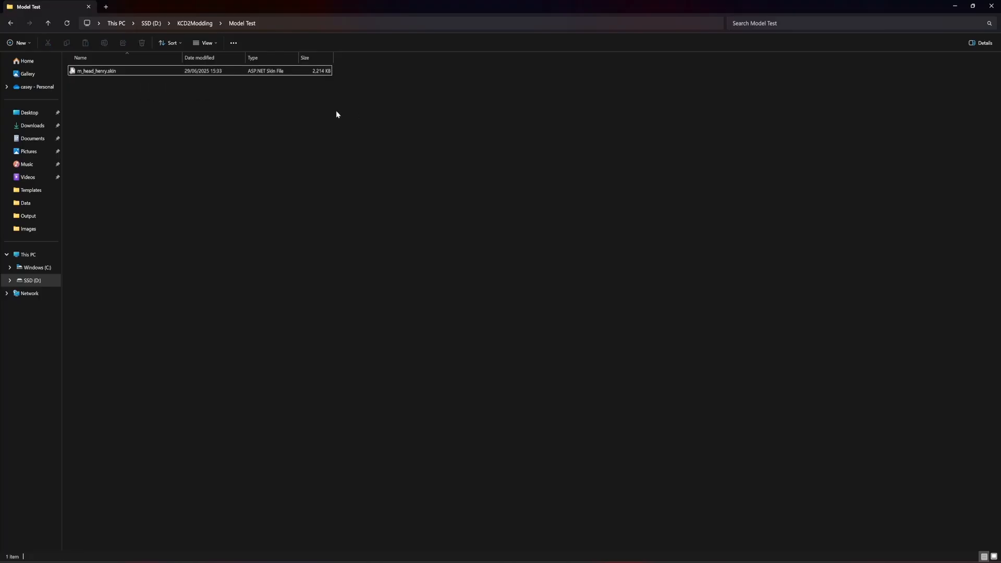
{"action": "left_click_drag", "start_coordinate": [333, 58], "coordinate": [377, 58]}
{"action": "left_click", "coordinate": [992, 6]}
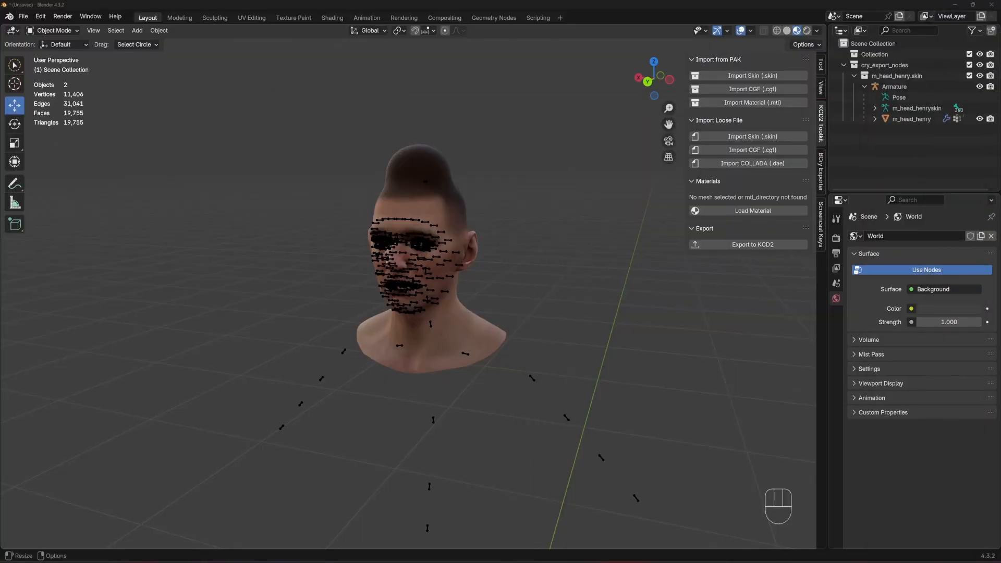
{"action": "left_click", "coordinate": [510, 137]}
{"action": "scroll", "coordinate": [510, 137], "scroll_direction": "down", "scroll_amount": 4}
{"action": "middle_click_drag", "start_coordinate": [474, 195], "coordinate": [543, 186]}
{"action": "scroll", "coordinate": [432, 236], "scroll_direction": "up", "scroll_amount": 6}
{"action": "middle_click_drag", "start_coordinate": [431, 236], "coordinate": [325, 244]}
Switch to the other Blender window with the long sword and enter Edit Mode on long_sword_henry_mesh
{"action": "mouse_move", "coordinate": [570, 561]}
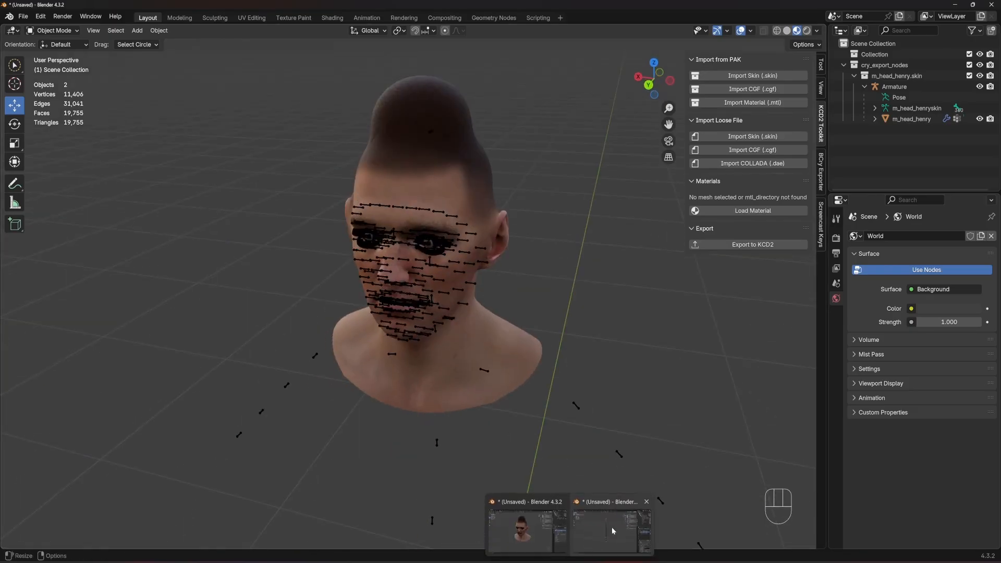
{"action": "left_click", "coordinate": [612, 530]}
{"action": "middle_click_drag", "start_coordinate": [437, 299], "coordinate": [437, 255]}
{"action": "scroll", "coordinate": [371, 203], "scroll_direction": "up", "scroll_amount": 5}
{"action": "left_click", "coordinate": [380, 203]}
{"action": "key", "text": "Tab"}
Select the linked front and upper surface pieces of the sword's crossguard
{"action": "scroll", "coordinate": [439, 246], "scroll_direction": "down", "scroll_amount": 8}
{"action": "scroll", "coordinate": [424, 261], "scroll_direction": "up", "scroll_amount": 5}
{"action": "scroll", "coordinate": [377, 315], "scroll_direction": "up", "scroll_amount": 3}
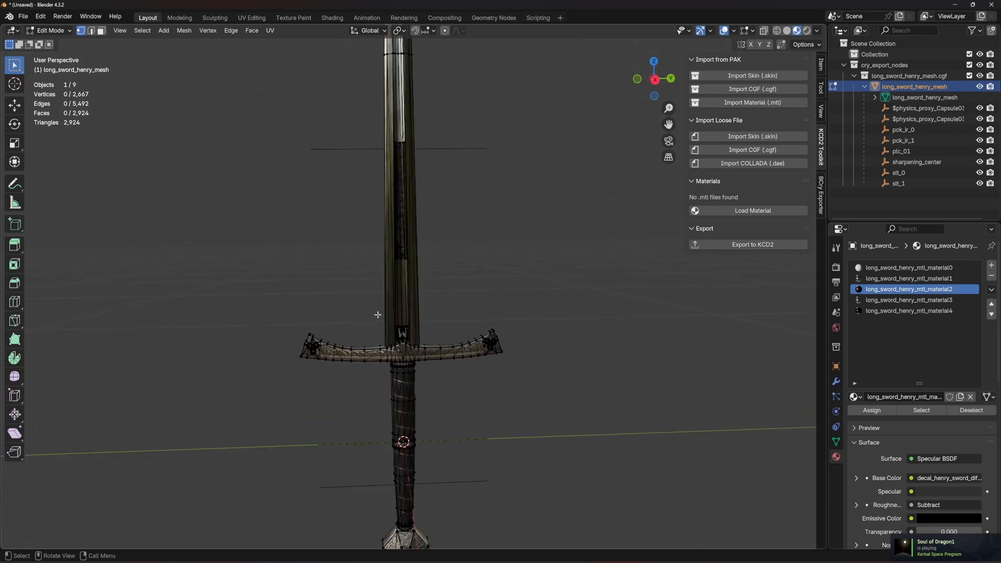
{"action": "middle_click_drag", "start_coordinate": [559, 272], "coordinate": [585, 215], "text": "shift"}
{"action": "scroll", "coordinate": [522, 285], "scroll_direction": "up", "scroll_amount": 2}
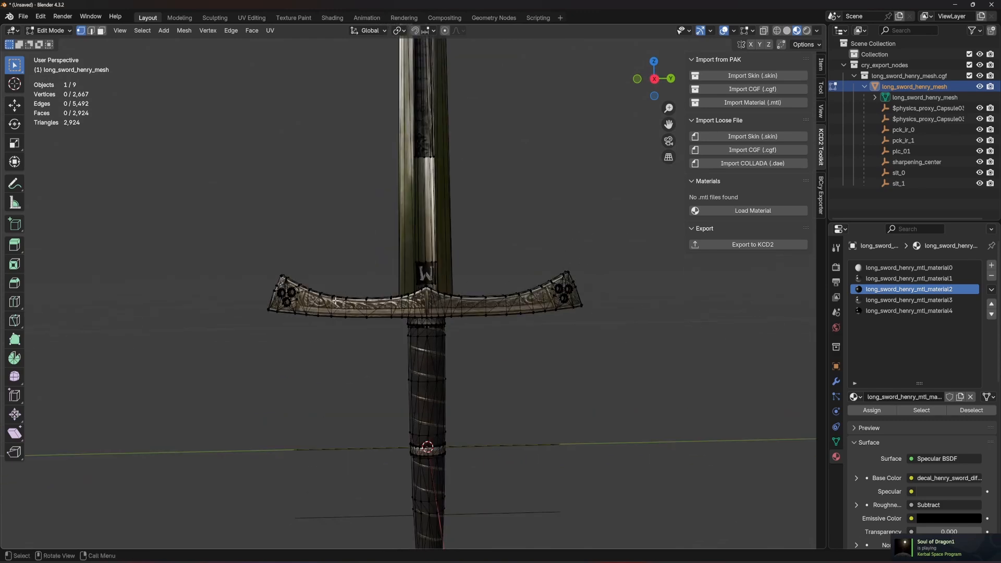
{"action": "key", "text": "ctrl+l"}
{"action": "middle_click_drag", "start_coordinate": [331, 303], "coordinate": [398, 282]}
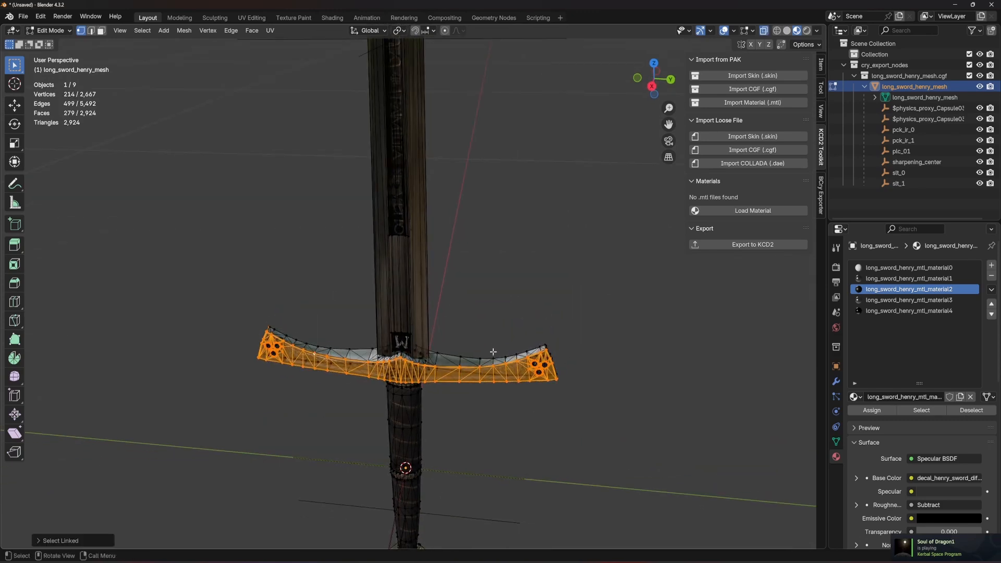
{"action": "key", "text": "l"}
{"action": "middle_click_drag", "start_coordinate": [402, 339], "coordinate": [477, 280]}
Add the decorative studs at both ends of the crossguard to the selection, using X-ray display
{"action": "key", "text": "alt+z"}
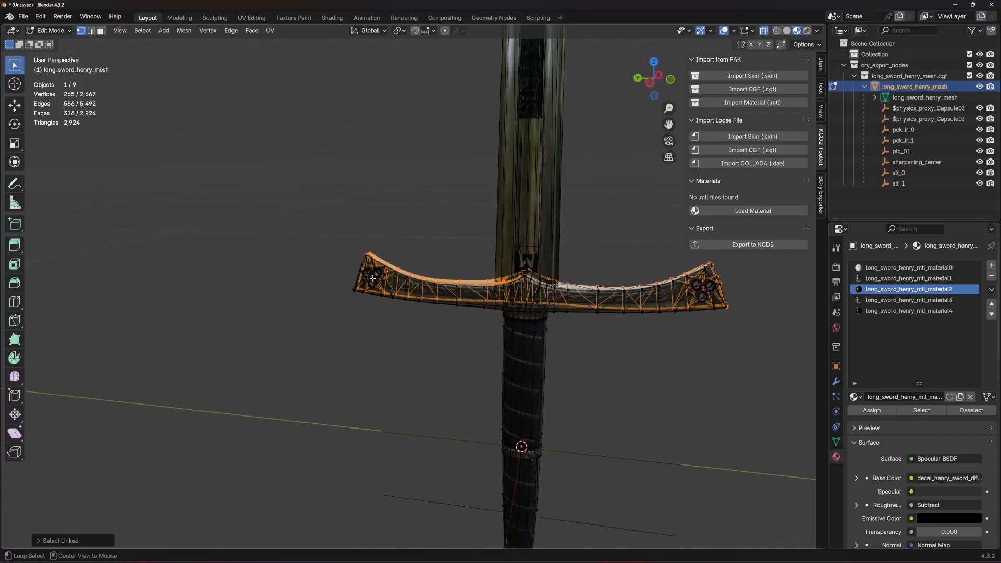
{"action": "key", "text": "l"}
{"action": "left_click_drag", "start_coordinate": [325, 214], "coordinate": [418, 332]}
{"action": "middle_click_drag", "start_coordinate": [629, 243], "coordinate": [442, 226], "text": "shift"}
{"action": "left_click_drag", "start_coordinate": [442, 226], "coordinate": [548, 304], "text": "shift"}
{"action": "key", "text": "alt+z"}
{"action": "middle_click_drag", "start_coordinate": [467, 278], "coordinate": [424, 287]}
{"action": "key", "text": "l"}
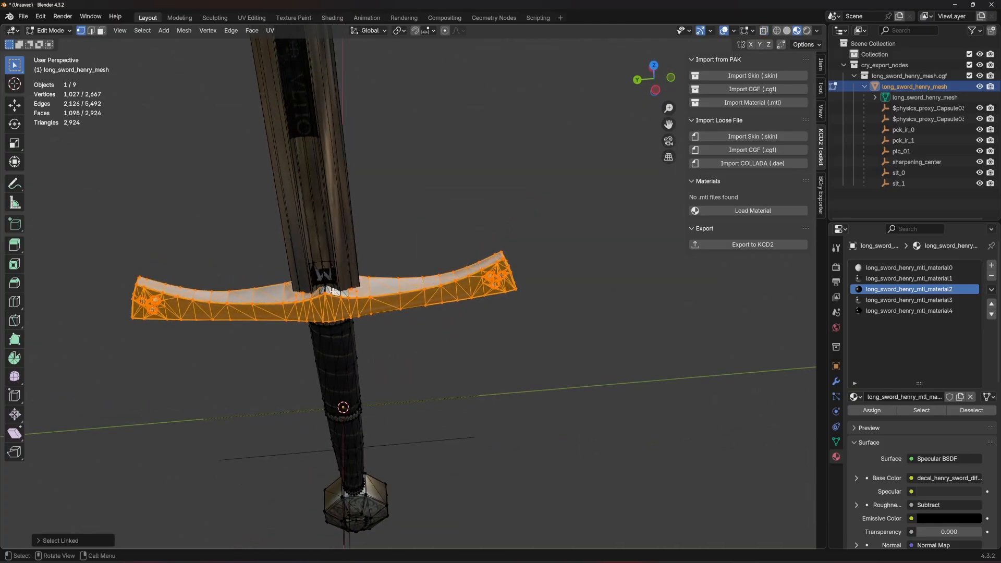
Add the linked pieces on the underside of the crossguard to the selection
{"action": "middle_click_drag", "start_coordinate": [330, 291], "coordinate": [300, 135]}
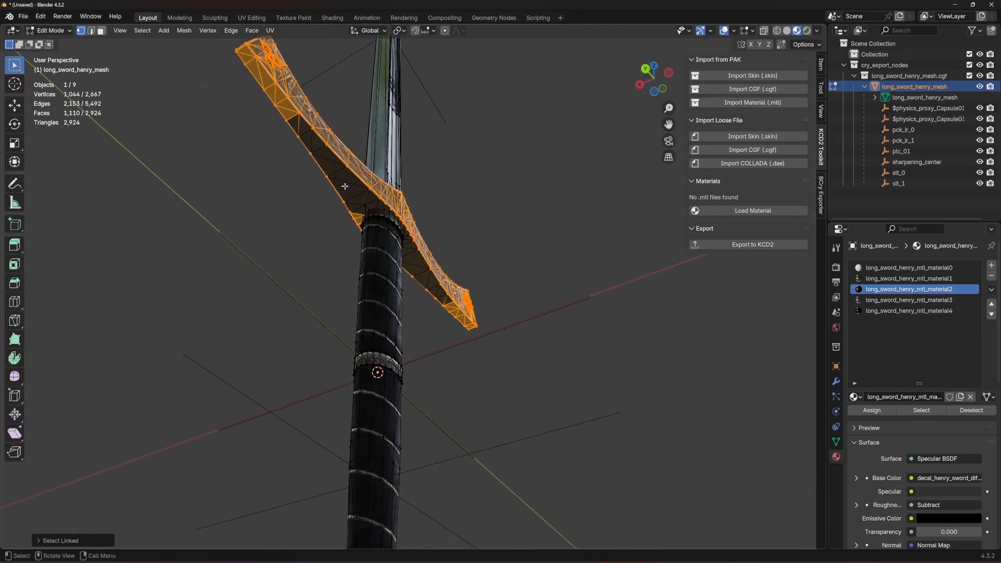
{"action": "key", "text": "l"}
{"action": "key", "text": "l"}
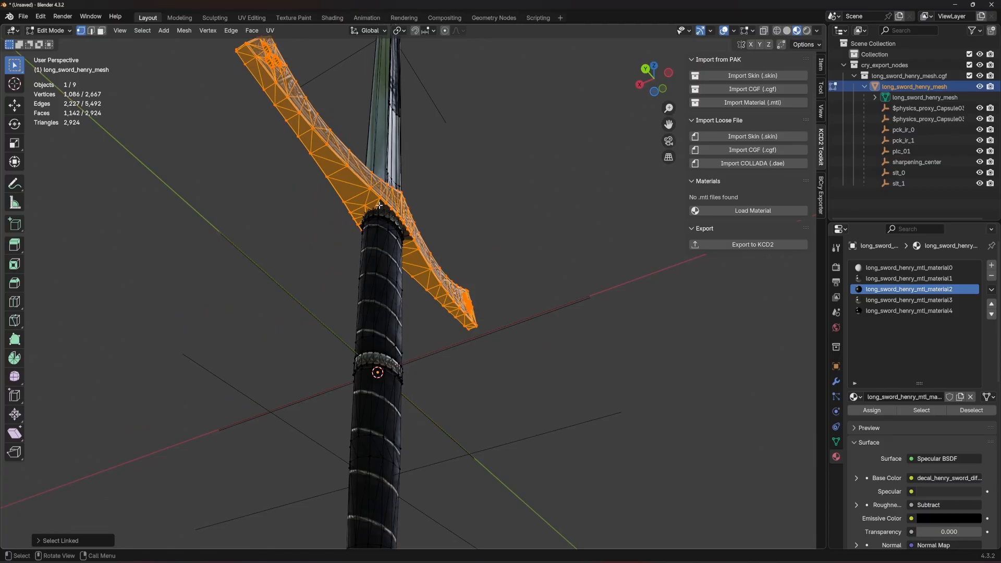
{"action": "key", "text": "l"}
{"action": "scroll", "coordinate": [410, 239], "scroll_direction": "up", "scroll_amount": 4}
{"action": "middle_click_drag", "start_coordinate": [409, 238], "coordinate": [513, 224]}
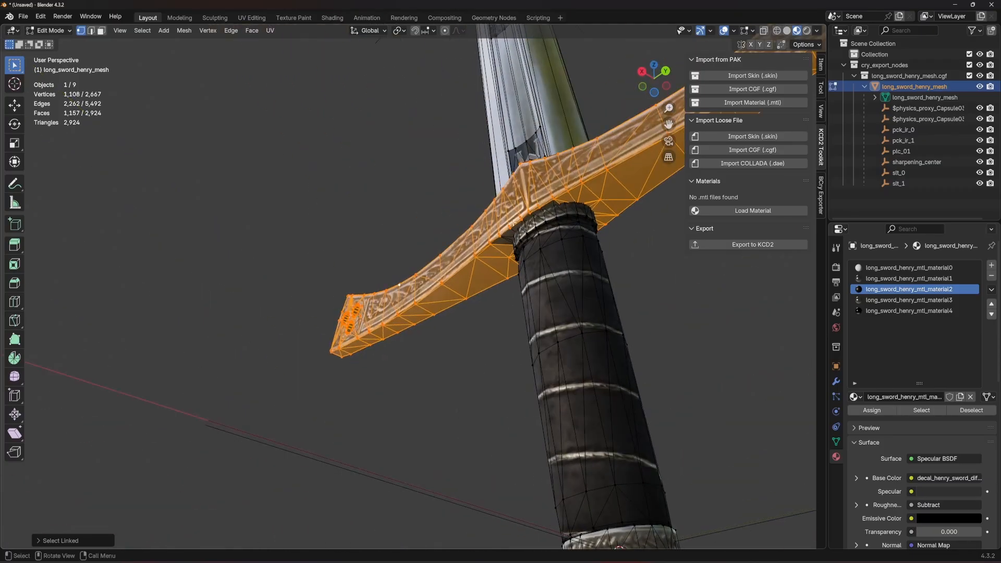
Add the small leftover crossguard faces around the grip's collar to the selection
{"action": "scroll", "coordinate": [532, 219], "scroll_direction": "up", "scroll_amount": 3}
{"action": "key", "text": "l"}
{"action": "middle_click_drag", "start_coordinate": [568, 203], "coordinate": [626, 208]}
{"action": "middle_click_drag", "start_coordinate": [652, 239], "coordinate": [390, 234], "text": "shift"}
{"action": "scroll", "coordinate": [391, 233], "scroll_direction": "up", "scroll_amount": 3}
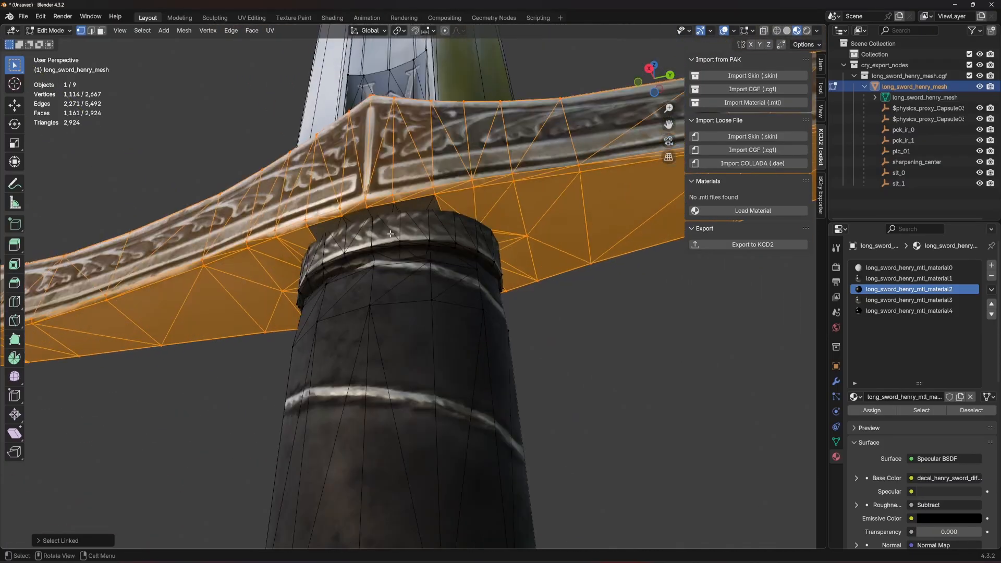
{"action": "scroll", "coordinate": [391, 234], "scroll_direction": "up", "scroll_amount": 3}
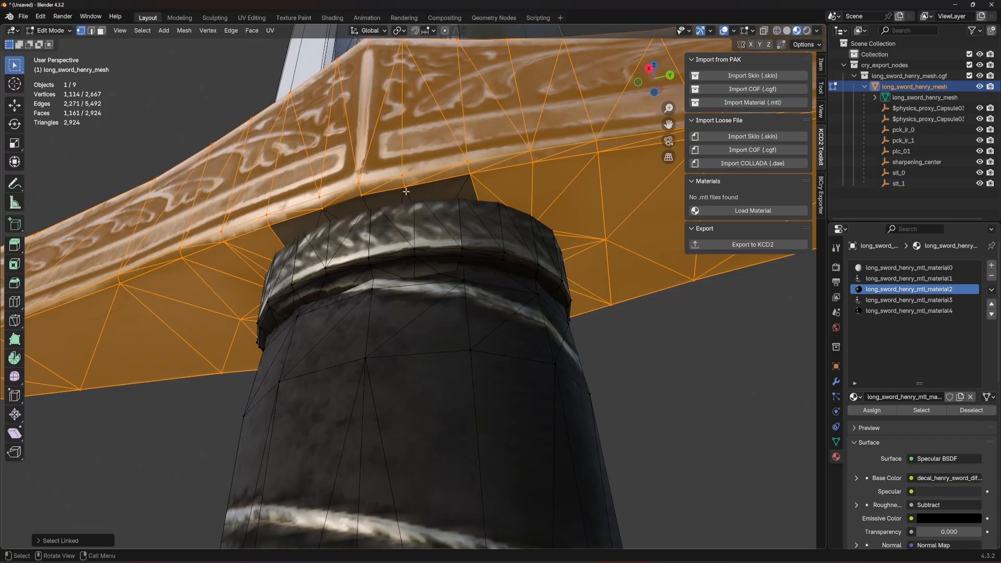
{"action": "key", "text": "l"}
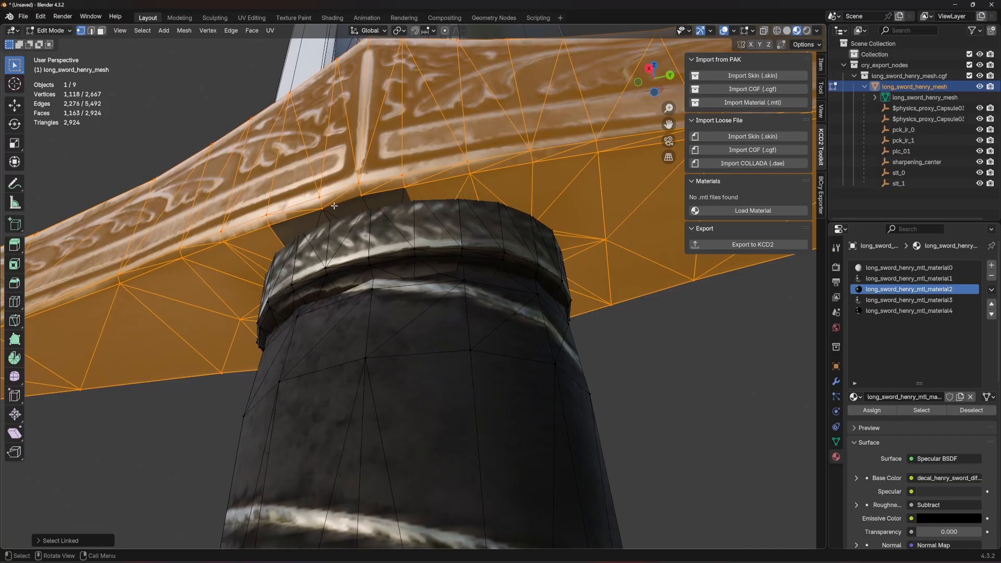
{"action": "key", "text": "l"}
Try moving the selected crossguard along the X axis away from the blade, and undo the move
{"action": "scroll", "coordinate": [456, 246], "scroll_direction": "down", "scroll_amount": 5}
{"action": "middle_click_drag", "start_coordinate": [456, 245], "coordinate": [362, 330]}
{"action": "scroll", "coordinate": [362, 331], "scroll_direction": "down", "scroll_amount": 6}
{"action": "key", "text": "alt+z"}
{"action": "left_click", "coordinate": [15, 105]}
{"action": "middle_click_drag", "start_coordinate": [164, 165], "coordinate": [261, 203]}
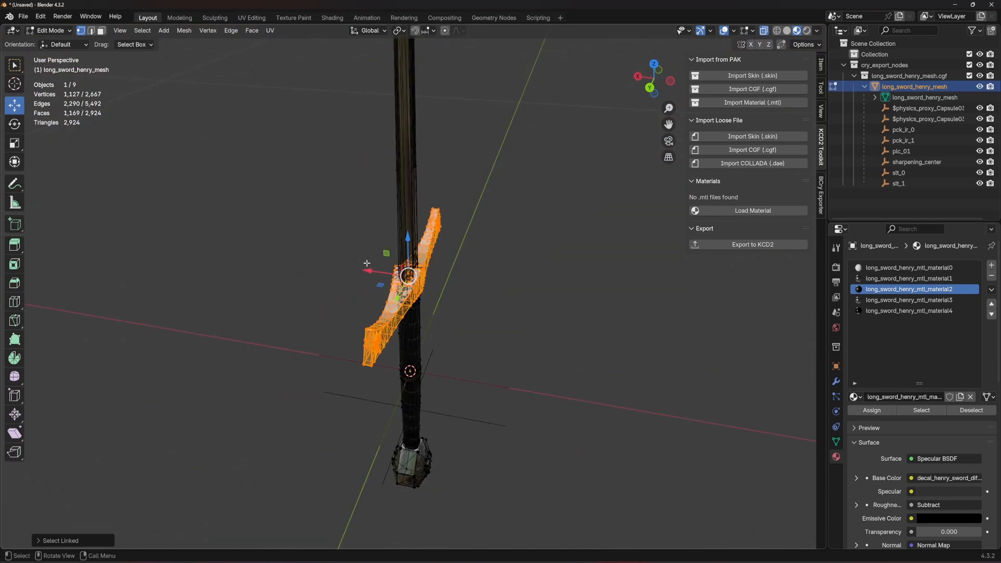
{"action": "left_click_drag", "start_coordinate": [365, 273], "coordinate": [183, 230]}
{"action": "middle_click_drag", "start_coordinate": [390, 269], "coordinate": [369, 286]}
{"action": "key", "text": "ctrl+z"}
Add the missed top faces beside the blade to the crossguard selection, switching to face select mode for the last ones
{"action": "key", "text": "alt+z"}
{"action": "scroll", "coordinate": [427, 287], "scroll_direction": "up", "scroll_amount": 4}
{"action": "key", "text": "l"}
{"action": "key", "text": "ctrl+z"}
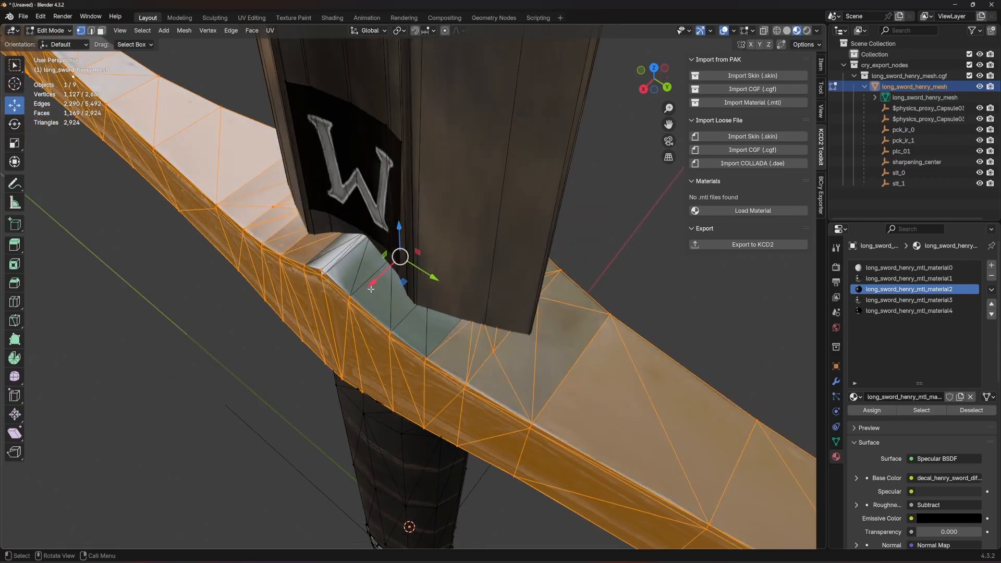
{"action": "key", "text": "l"}
{"action": "key", "text": "l"}
{"action": "middle_click_drag", "start_coordinate": [428, 322], "coordinate": [405, 303]}
{"action": "key", "text": "l"}
{"action": "key", "text": "ctrl+z"}
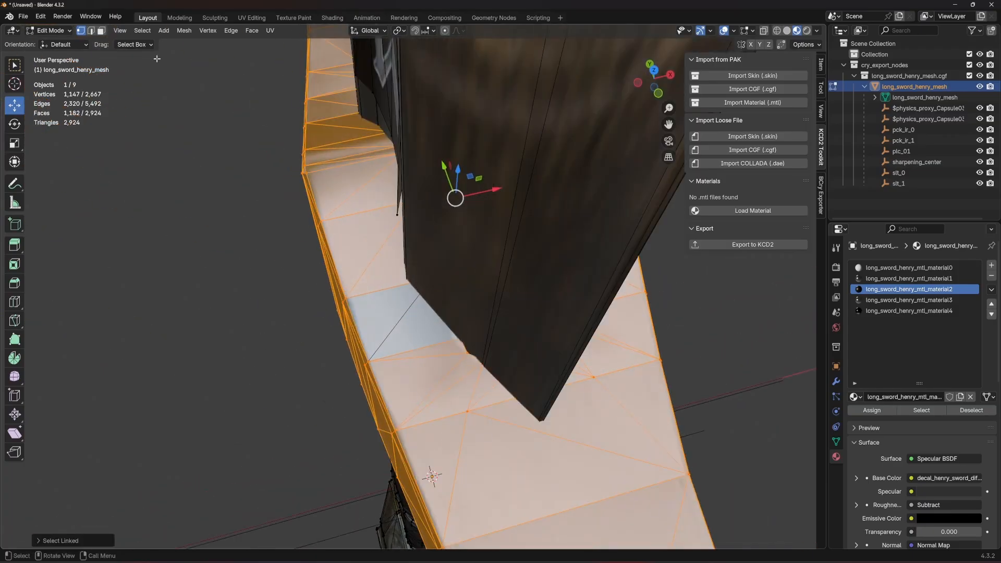
{"action": "left_click", "coordinate": [102, 31]}
{"action": "key", "text": "l"}
Pull the crossguard selection off the sword along the X axis to check for missed pieces, and undo the move
{"action": "scroll", "coordinate": [494, 273], "scroll_direction": "down", "scroll_amount": 5}
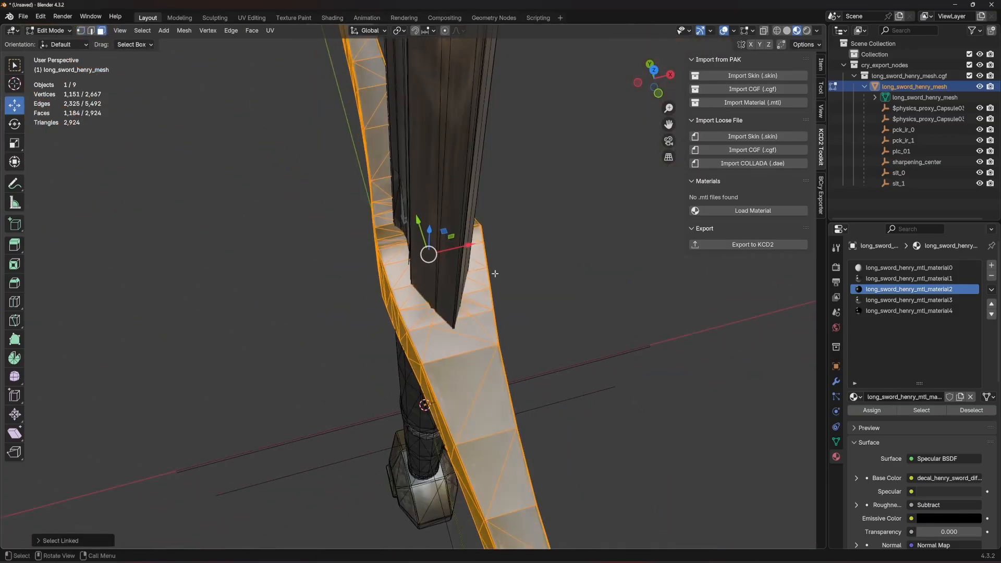
{"action": "middle_click_drag", "start_coordinate": [494, 272], "coordinate": [453, 238]}
{"action": "scroll", "coordinate": [454, 238], "scroll_direction": "down", "scroll_amount": 2}
{"action": "left_click_drag", "start_coordinate": [459, 269], "coordinate": [691, 265]}
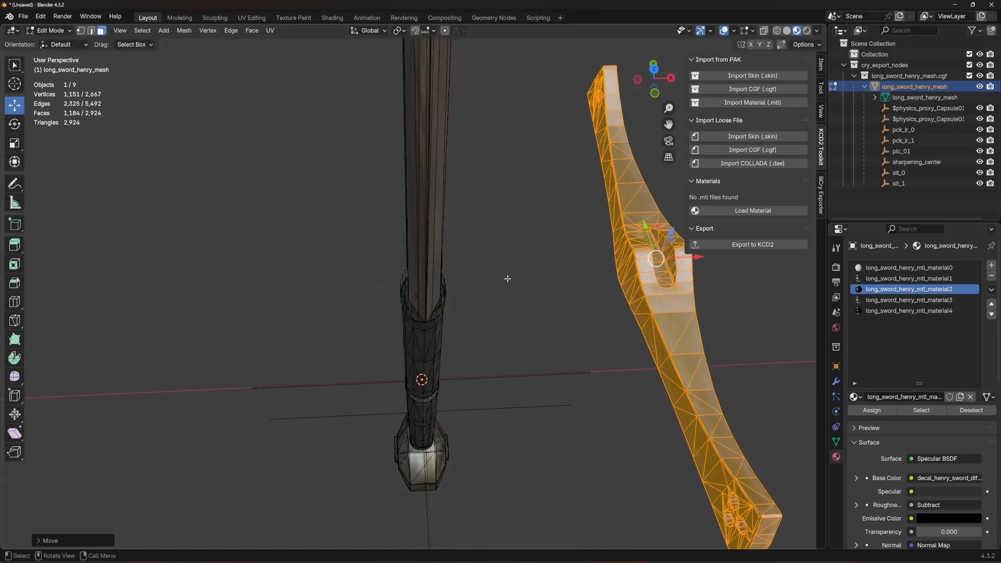
{"action": "middle_click_drag", "start_coordinate": [507, 279], "coordinate": [421, 306]}
{"action": "scroll", "coordinate": [408, 255], "scroll_direction": "up", "scroll_amount": 4}
{"action": "key", "text": "ctrl+z"}
Turn on X-ray display and add the crossguard faces hidden behind the base of the blade to the selection
{"action": "key", "text": "alt+z"}
{"action": "scroll", "coordinate": [573, 247], "scroll_direction": "up", "scroll_amount": 1, "text": "alt"}
{"action": "scroll", "coordinate": [449, 287], "scroll_direction": "up", "scroll_amount": 1}
{"action": "scroll", "coordinate": [421, 306], "scroll_direction": "up", "scroll_amount": 2}
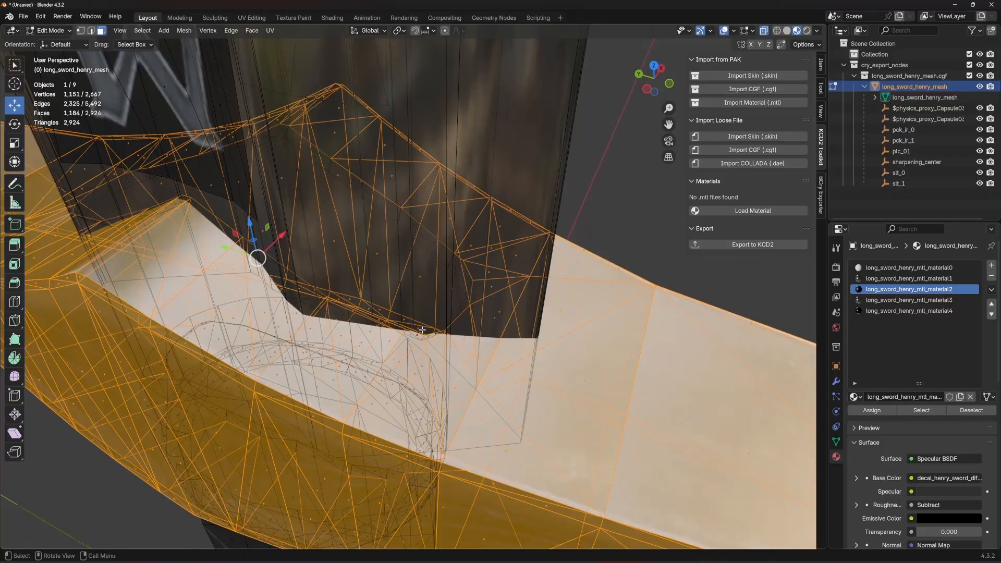
{"action": "key", "text": "l"}
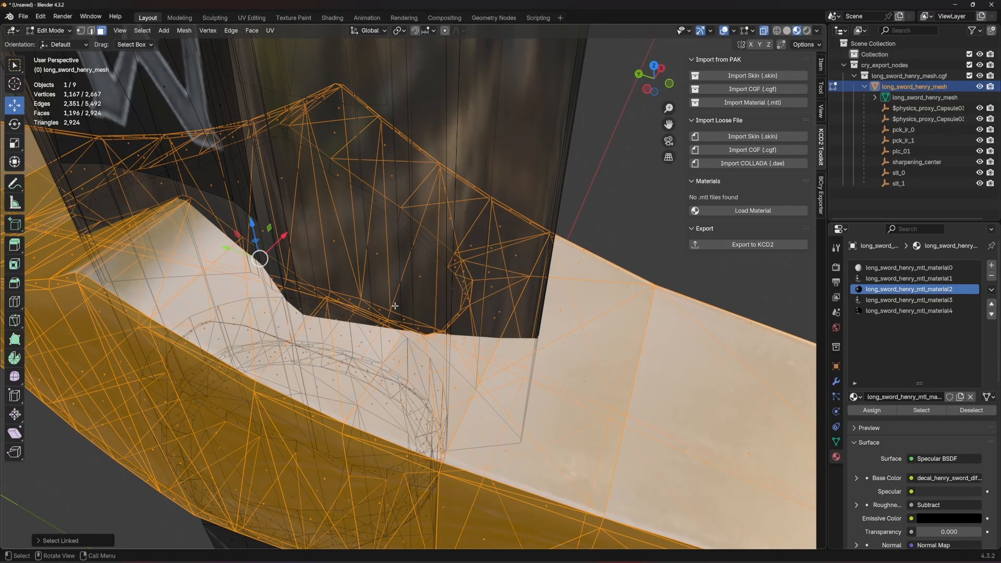
{"action": "middle_click_drag", "start_coordinate": [395, 306], "coordinate": [418, 236]}
{"action": "key", "text": "l"}
{"action": "scroll", "coordinate": [370, 214], "scroll_direction": "up", "scroll_amount": 1}
{"action": "key", "text": "l"}
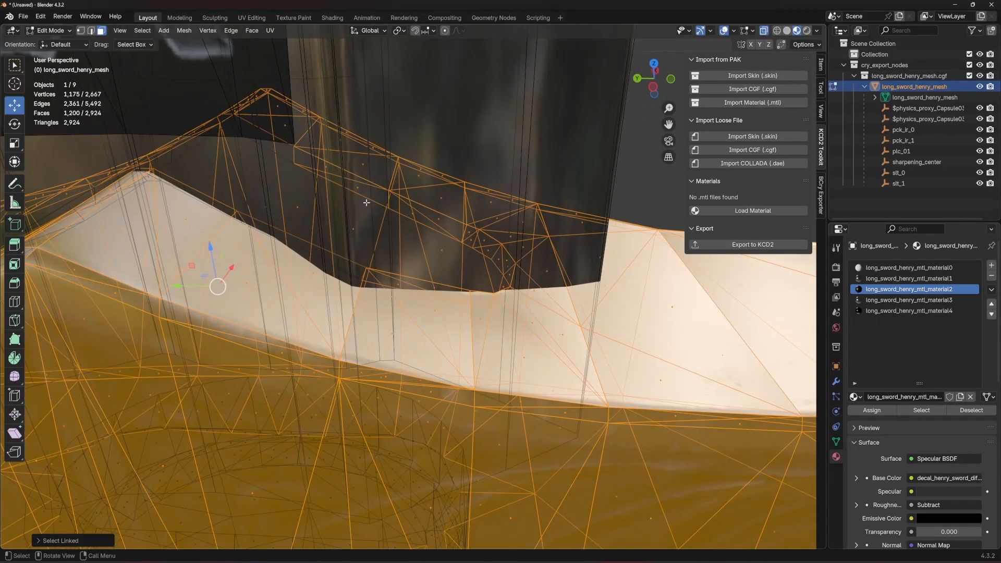
Add the linked faces along the first inner rim of the crossguard's blade slot to the selection
{"action": "middle_click_drag", "start_coordinate": [295, 164], "coordinate": [331, 265]}
{"action": "key", "text": "l"}
{"action": "key", "text": "l"}
{"action": "scroll", "coordinate": [308, 229], "scroll_direction": "up", "scroll_amount": 2}
{"action": "key", "text": "l"}
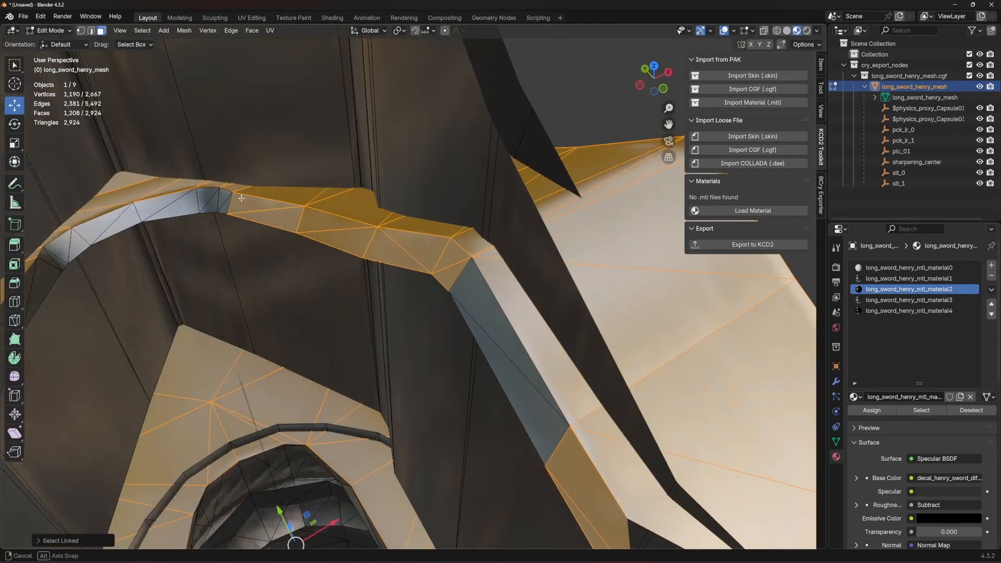
{"action": "middle_click_drag", "start_coordinate": [284, 218], "coordinate": [392, 200]}
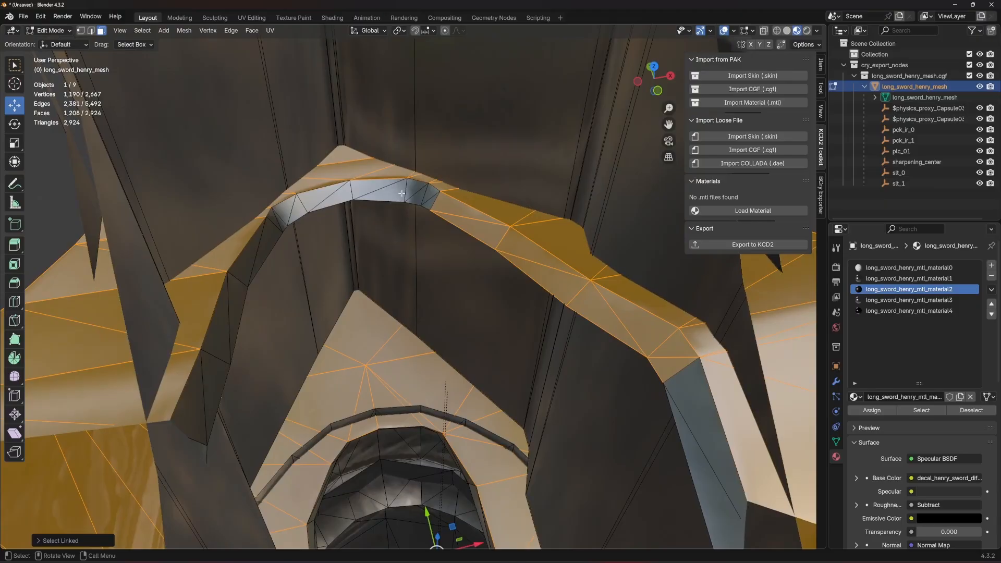
{"action": "key", "text": "l"}
{"action": "key", "text": "l"}
Add the remaining linked faces along the opposite inner rim of the crossguard's blade slot to the selection
{"action": "middle_click_drag", "start_coordinate": [273, 238], "coordinate": [648, 352]}
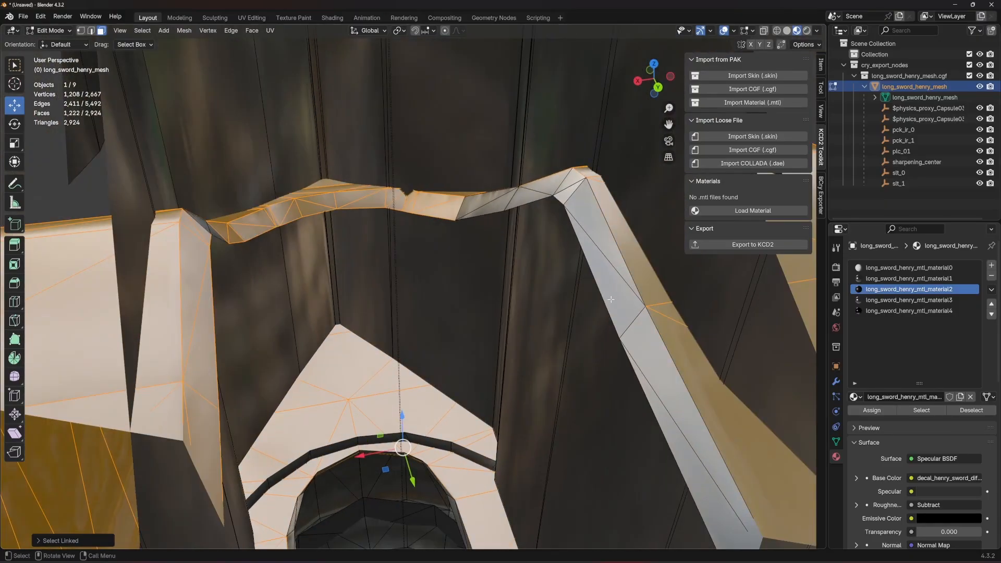
{"action": "key", "text": "l"}
{"action": "key", "text": "l"}
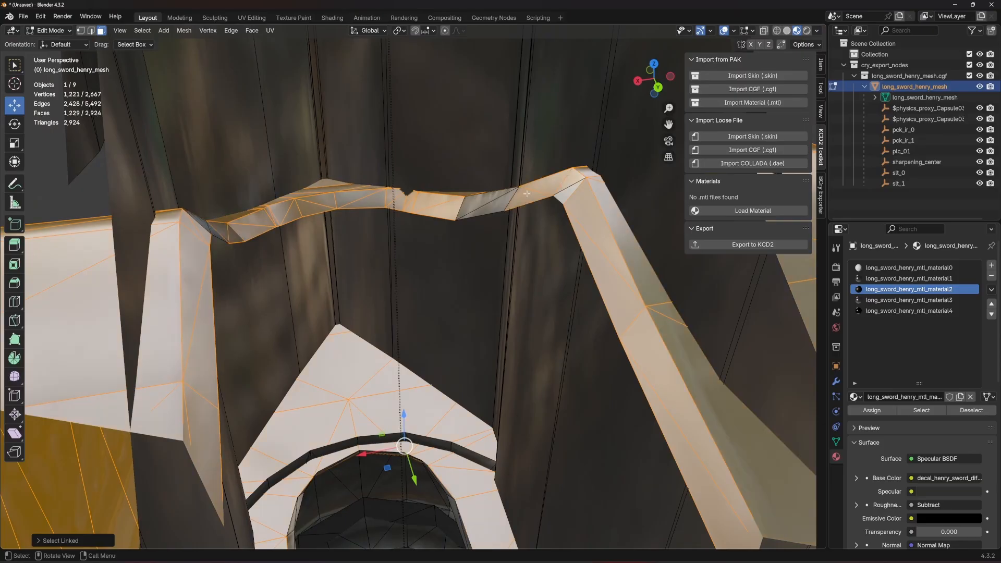
{"action": "scroll", "coordinate": [383, 200], "scroll_direction": "down", "scroll_amount": 3}
{"action": "middle_click_drag", "start_coordinate": [588, 228], "coordinate": [563, 248]}
{"action": "scroll", "coordinate": [563, 249], "scroll_direction": "up", "scroll_amount": 3}
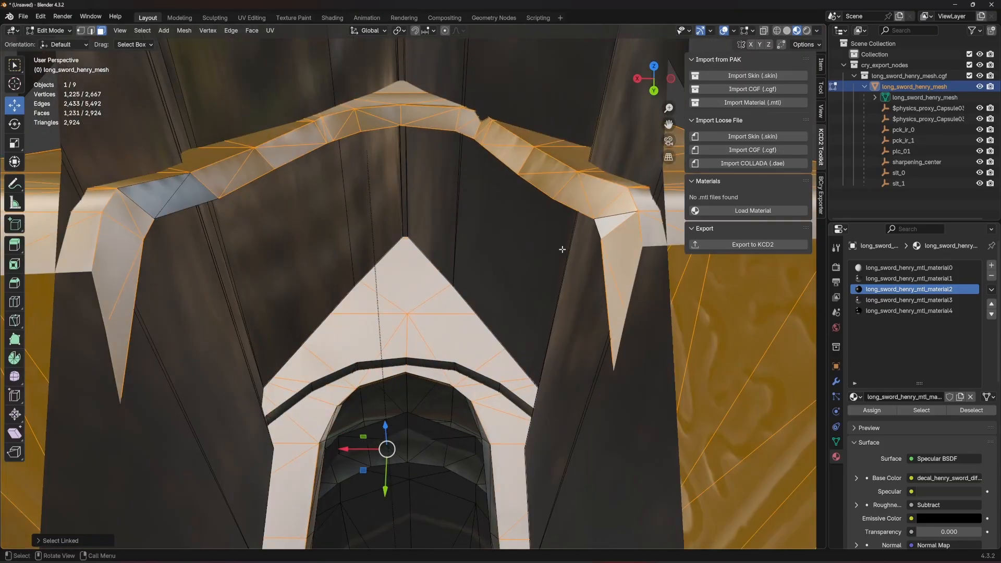
{"action": "key", "text": "l"}
{"action": "key", "text": "l"}
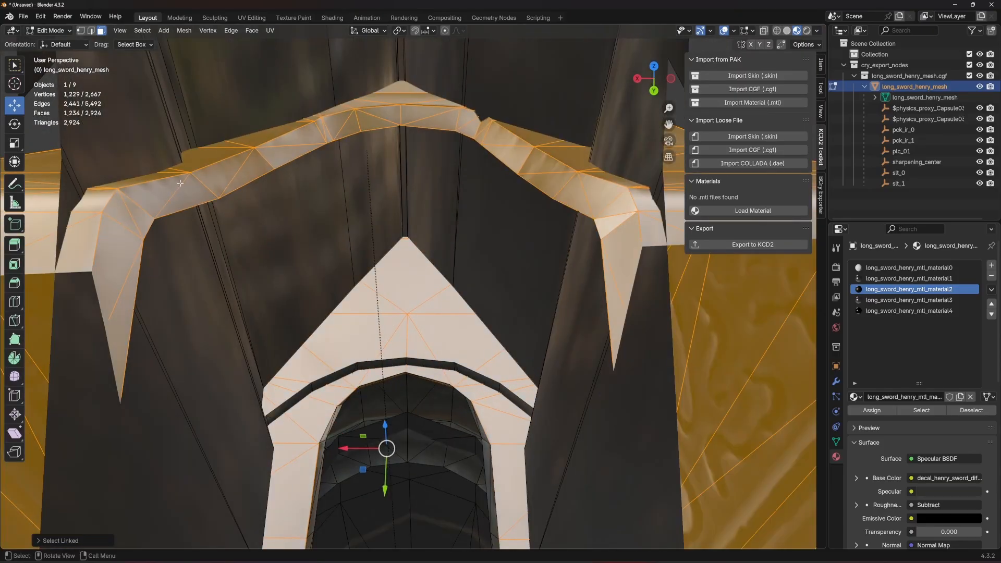
Turn off X-ray display and stretch the selected crossguard along the Y axis to about 4.6 times its length
{"action": "scroll", "coordinate": [417, 173], "scroll_direction": "down", "scroll_amount": 8}
{"action": "middle_click_drag", "start_coordinate": [576, 307], "coordinate": [489, 244]}
{"action": "scroll", "coordinate": [577, 255], "scroll_direction": "down", "scroll_amount": 3}
{"action": "middle_click_drag", "start_coordinate": [573, 251], "coordinate": [605, 250]}
{"action": "scroll", "coordinate": [606, 251], "scroll_direction": "up", "scroll_amount": 5}
{"action": "key", "text": "alt+z"}
{"action": "middle_click_drag", "start_coordinate": [412, 258], "coordinate": [422, 304]}
{"action": "left_click_drag", "start_coordinate": [437, 316], "coordinate": [620, 526]}
{"action": "middle_click_drag", "start_coordinate": [480, 282], "coordinate": [458, 202]}
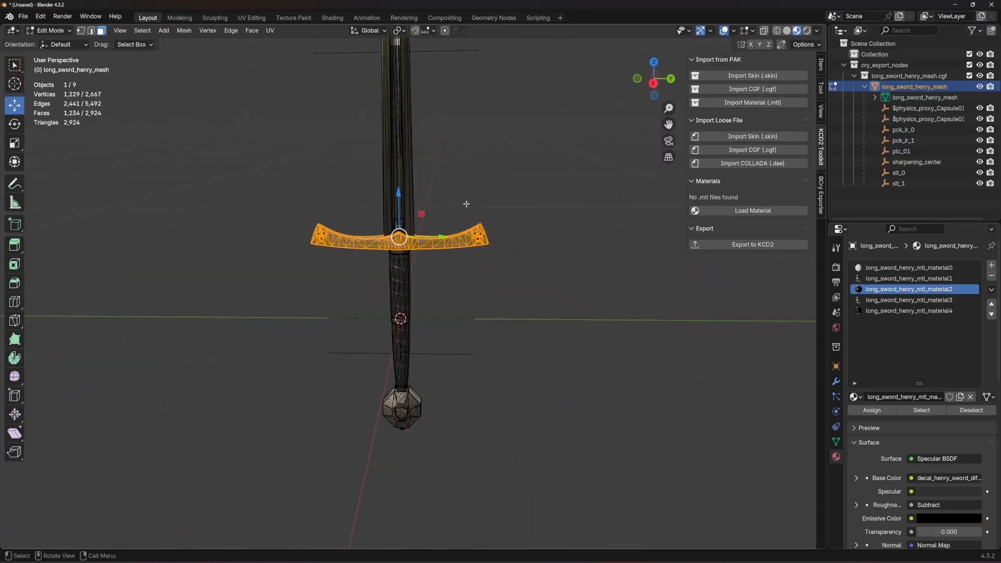
{"action": "key", "text": "s"}
{"action": "key", "text": "y"}
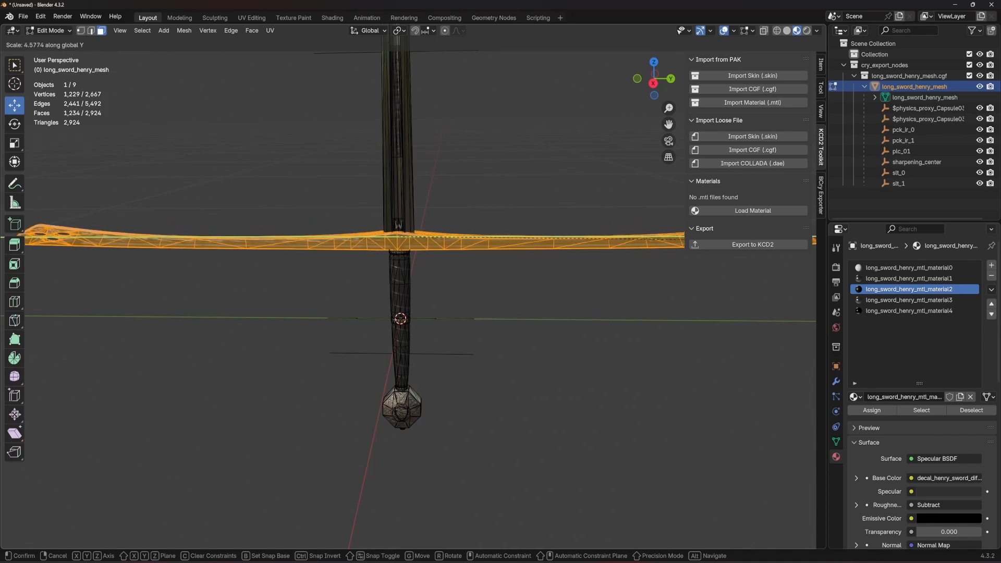
{"action": "left_click", "coordinate": [816, 241]}
View the stretched sword in Object Mode, return to Edit Mode, and undo until the crossguard faces are selected again
{"action": "scroll", "coordinate": [577, 240], "scroll_direction": "down", "scroll_amount": 10}
{"action": "middle_click_drag", "start_coordinate": [472, 234], "coordinate": [476, 202]}
{"action": "scroll", "coordinate": [478, 208], "scroll_direction": "up", "scroll_amount": 4}
{"action": "key", "text": "Tab"}
{"action": "scroll", "coordinate": [484, 223], "scroll_direction": "down", "scroll_amount": 5}
{"action": "scroll", "coordinate": [476, 245], "scroll_direction": "up", "scroll_amount": 6}
{"action": "key", "text": "Tab"}
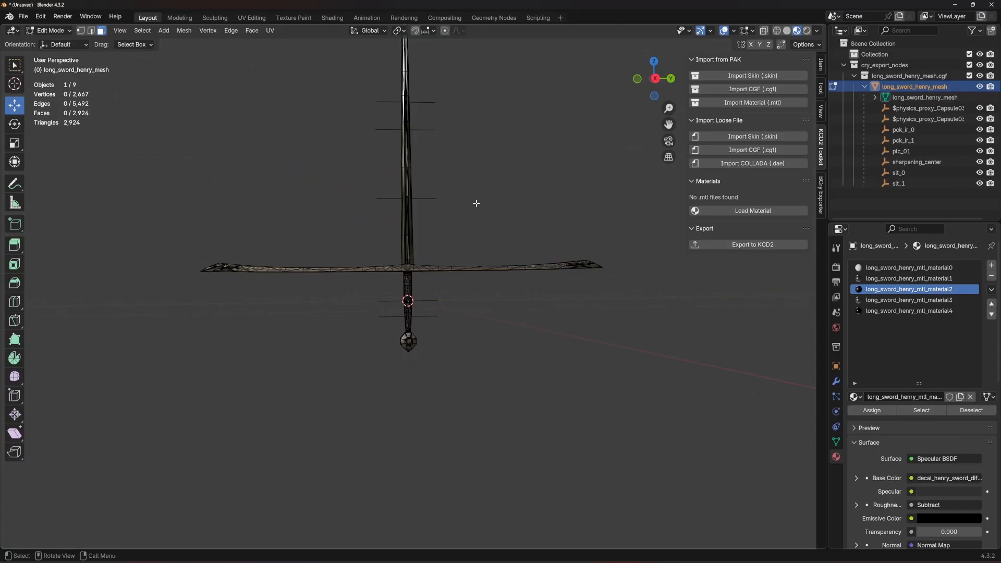
{"action": "key", "text": "ctrl+z"}
{"action": "key", "text": "ctrl+z"}
{"action": "key", "text": "ctrl+z"}
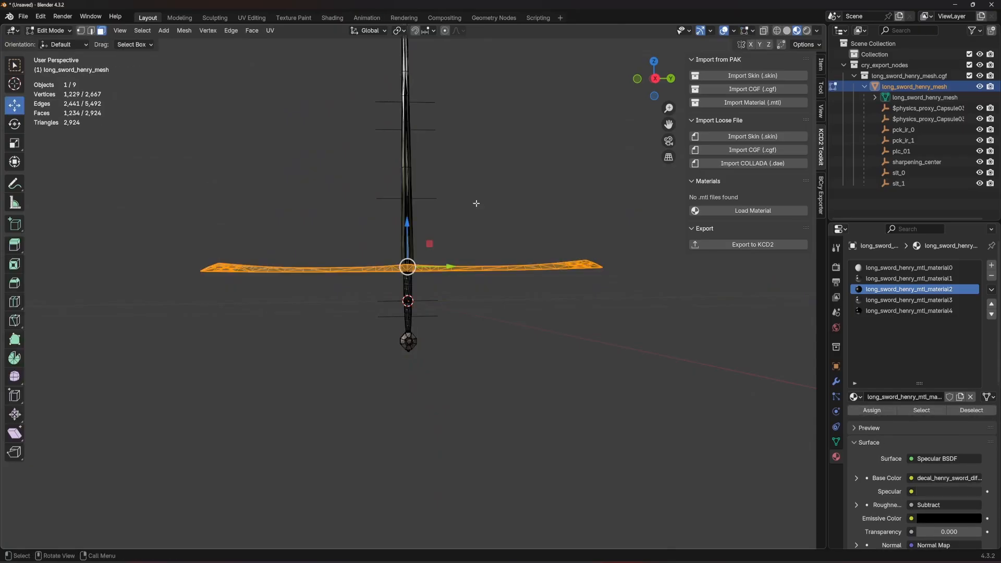
Scale the crossguard selection up along the Z axis to make it taller, and return to Object Mode to inspect it
{"action": "key", "text": "s"}
{"action": "key", "text": "z"}
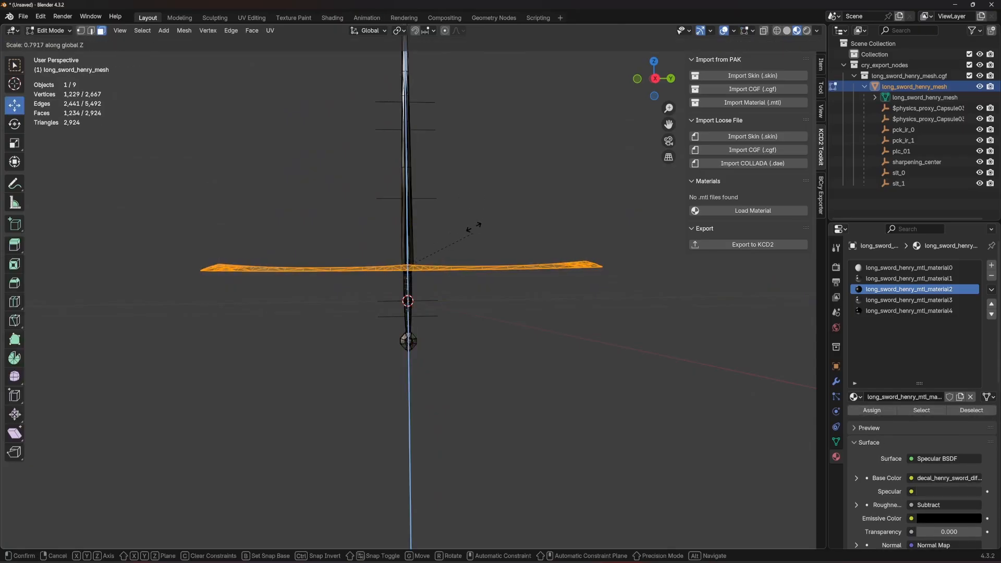
{"action": "left_click", "coordinate": [475, 339]}
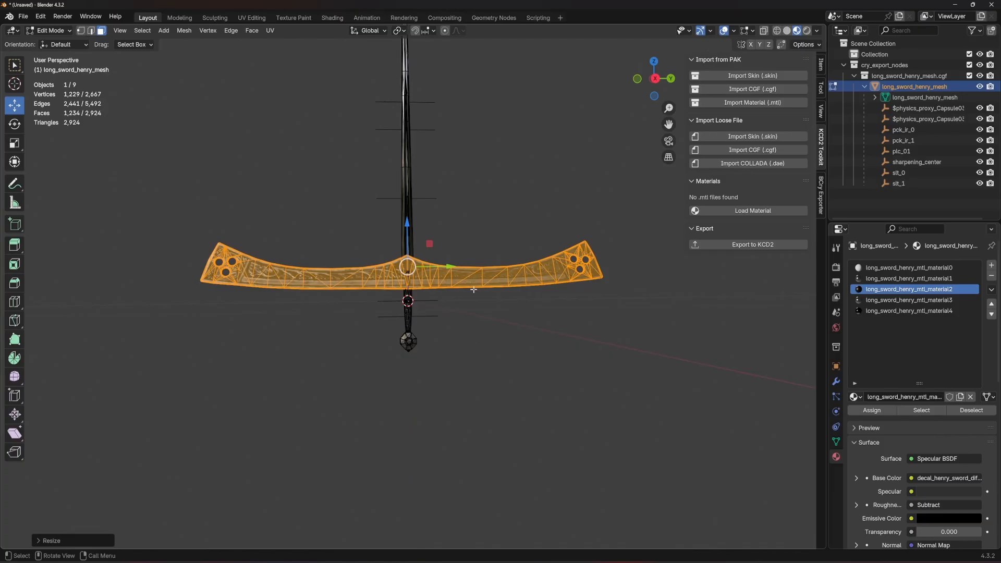
{"action": "key", "text": "Tab"}
{"action": "middle_click_drag", "start_coordinate": [473, 290], "coordinate": [469, 340]}
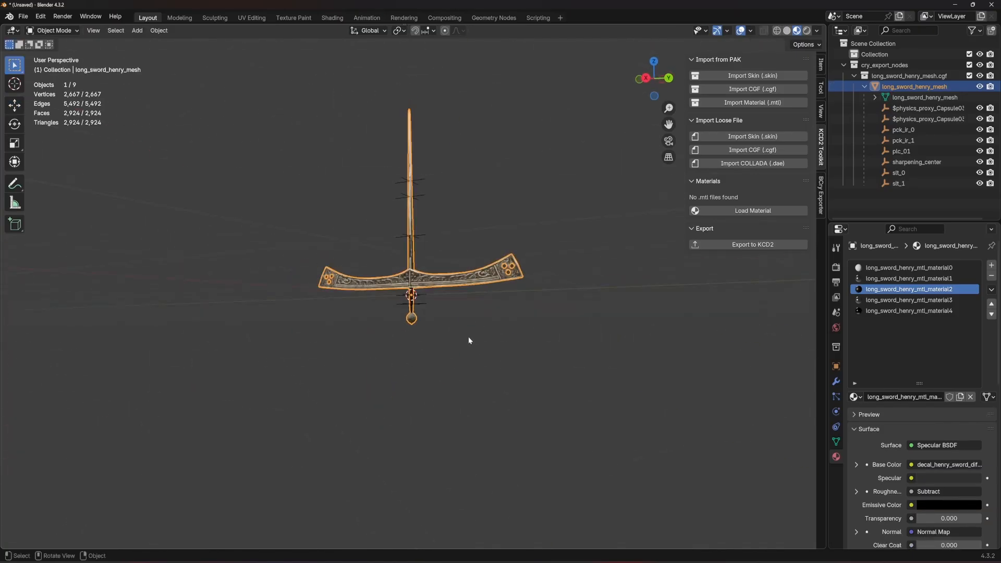
{"action": "scroll", "coordinate": [469, 339], "scroll_direction": "up", "scroll_amount": 4}
{"action": "middle_click_drag", "start_coordinate": [339, 253], "coordinate": [445, 252]}
{"action": "scroll", "coordinate": [432, 277], "scroll_direction": "up", "scroll_amount": 3}
{"action": "scroll", "coordinate": [445, 249], "scroll_direction": "down", "scroll_amount": 4}
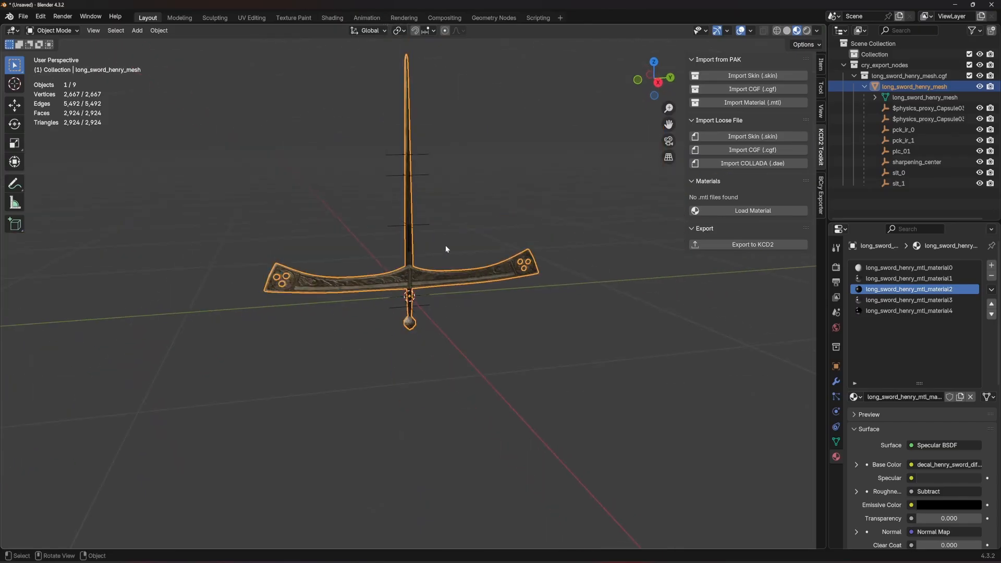
Examine the two $physics_proxy_Capsule empties in the sword's hierarchy and compare them with the enlarged sword mesh
{"action": "left_click", "coordinate": [578, 198]}
{"action": "middle_click_drag", "start_coordinate": [528, 183], "coordinate": [536, 232]}
{"action": "left_click", "coordinate": [910, 108]}
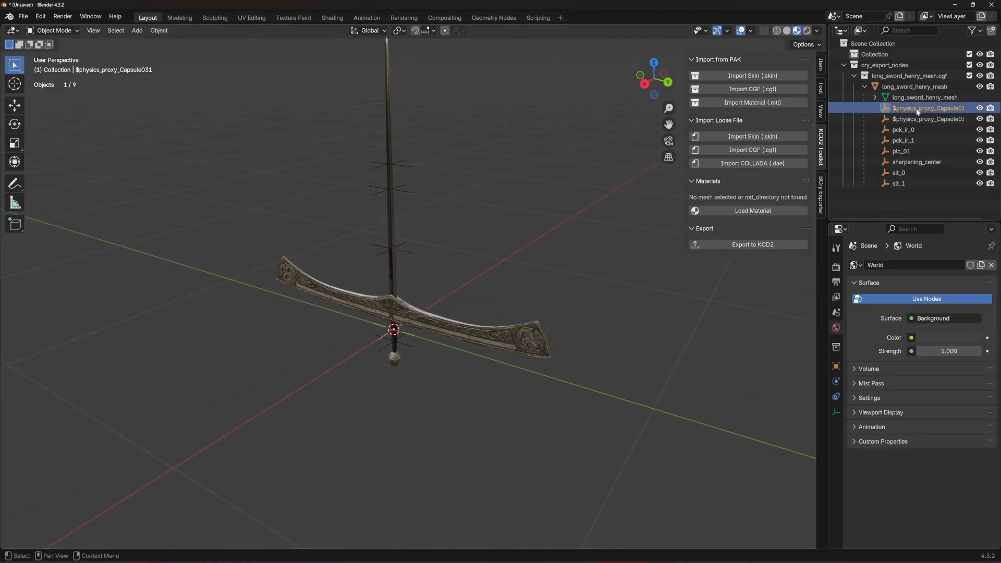
{"action": "left_click", "coordinate": [912, 119]}
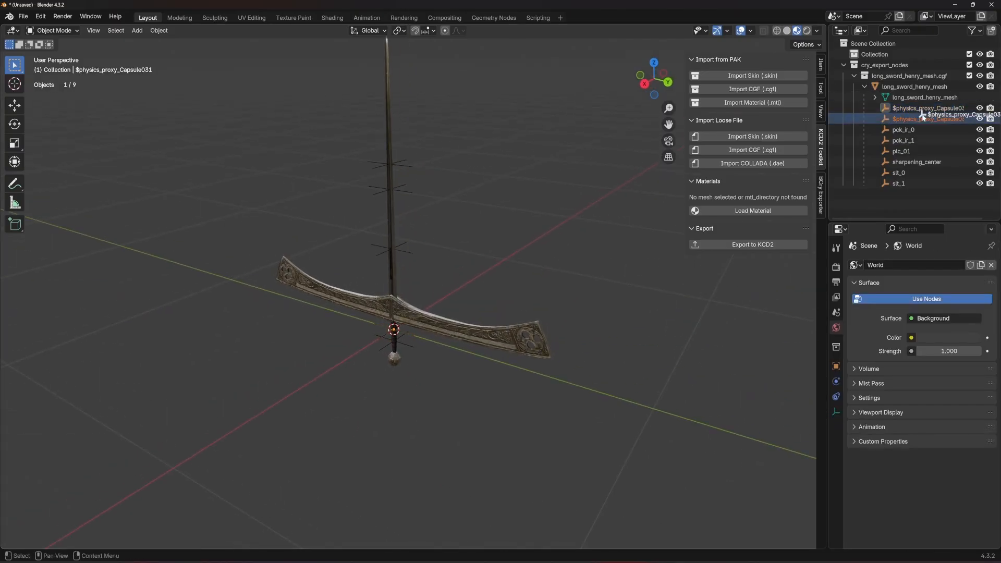
{"action": "left_click", "coordinate": [912, 109]}
{"action": "middle_click_drag", "start_coordinate": [652, 167], "coordinate": [434, 239]}
{"action": "scroll", "coordinate": [434, 239], "scroll_direction": "up", "scroll_amount": 2}
{"action": "left_click", "coordinate": [392, 269]}
{"action": "scroll", "coordinate": [415, 255], "scroll_direction": "down", "scroll_amount": 2}
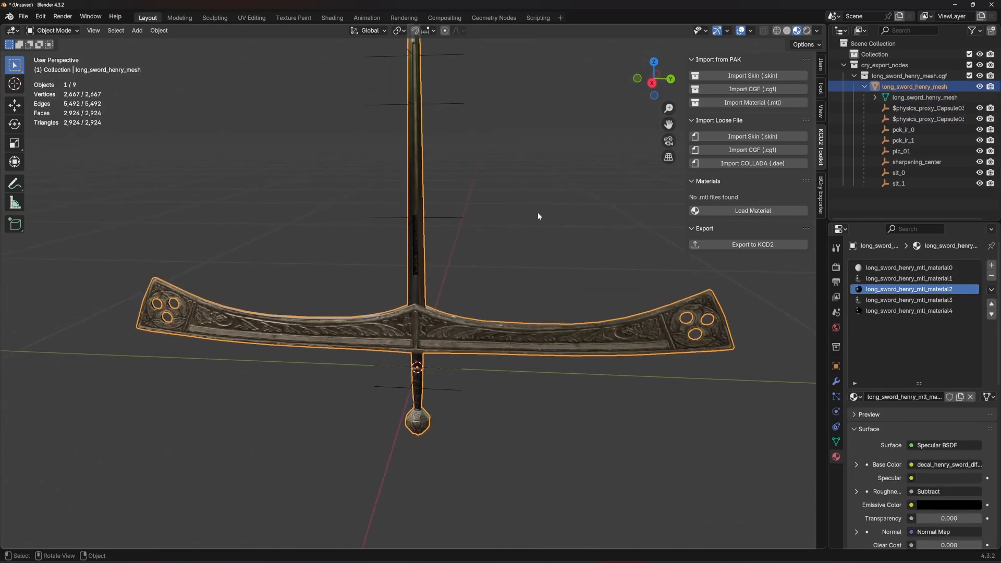
Select the sword mesh and add a capsule physics proxy to it with BCry Exporter's Cry Utilities, widening the outliner to read full names
{"action": "left_click", "coordinate": [537, 212]}
{"action": "scroll", "coordinate": [543, 212], "scroll_direction": "down", "scroll_amount": 2}
{"action": "scroll", "coordinate": [519, 237], "scroll_direction": "up", "scroll_amount": 3}
{"action": "left_click", "coordinate": [412, 252]}
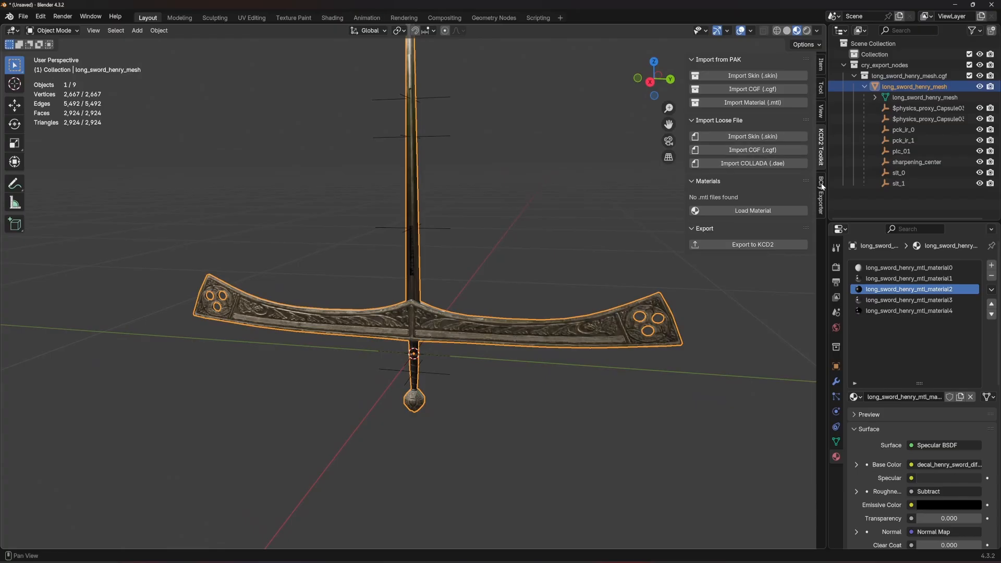
{"action": "left_click", "coordinate": [822, 202]}
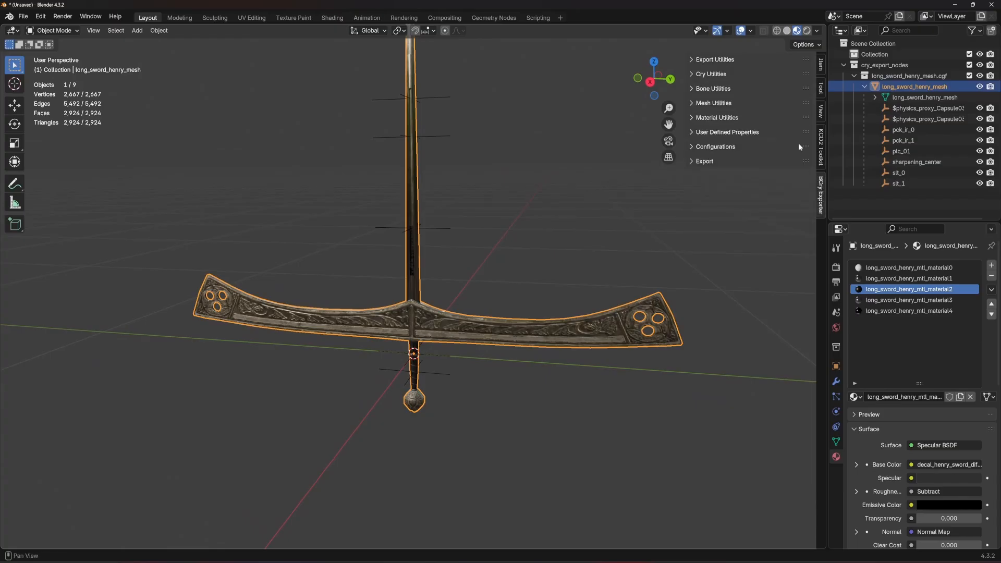
{"action": "left_click", "coordinate": [732, 76]}
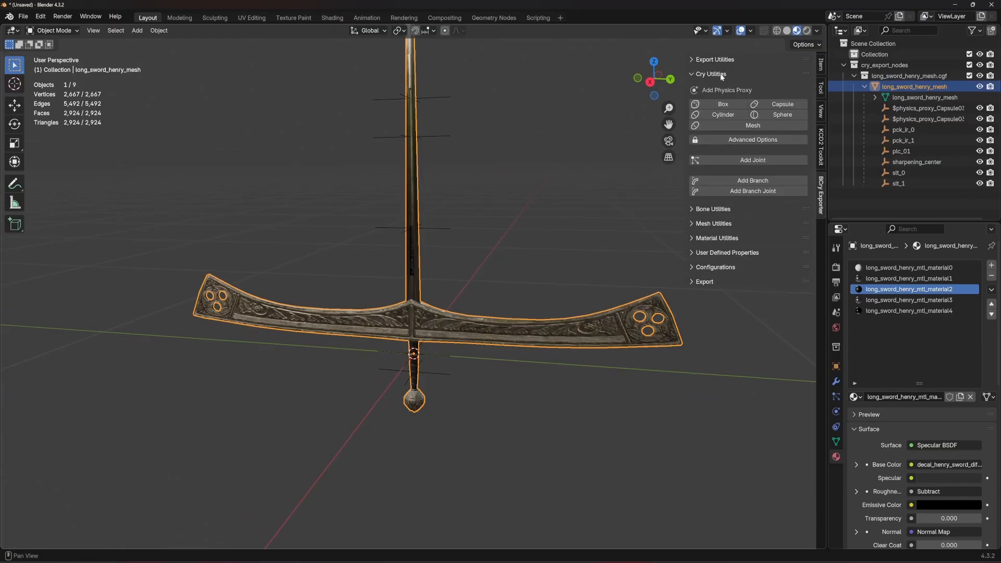
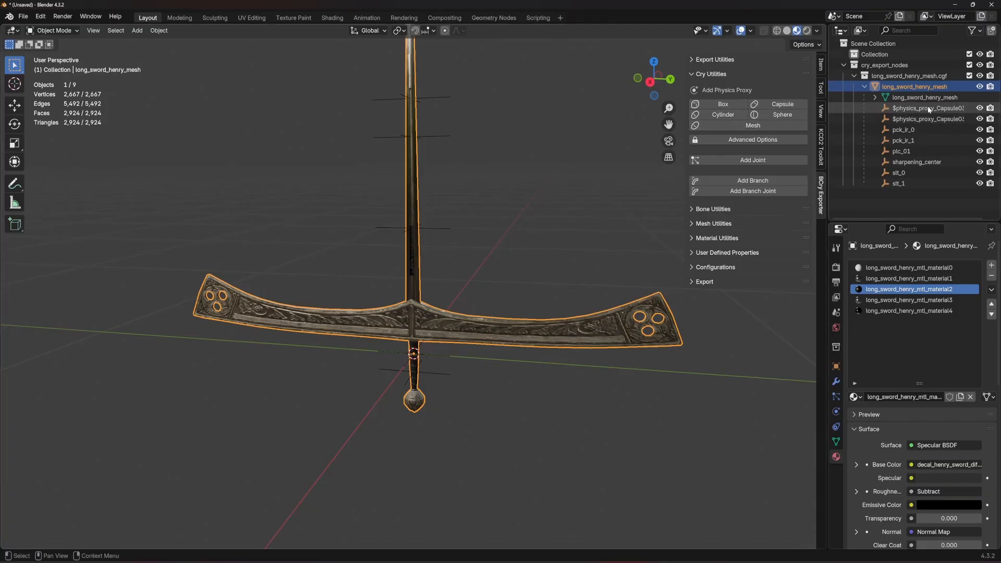
{"action": "left_click_drag", "start_coordinate": [830, 123], "coordinate": [815, 123]}
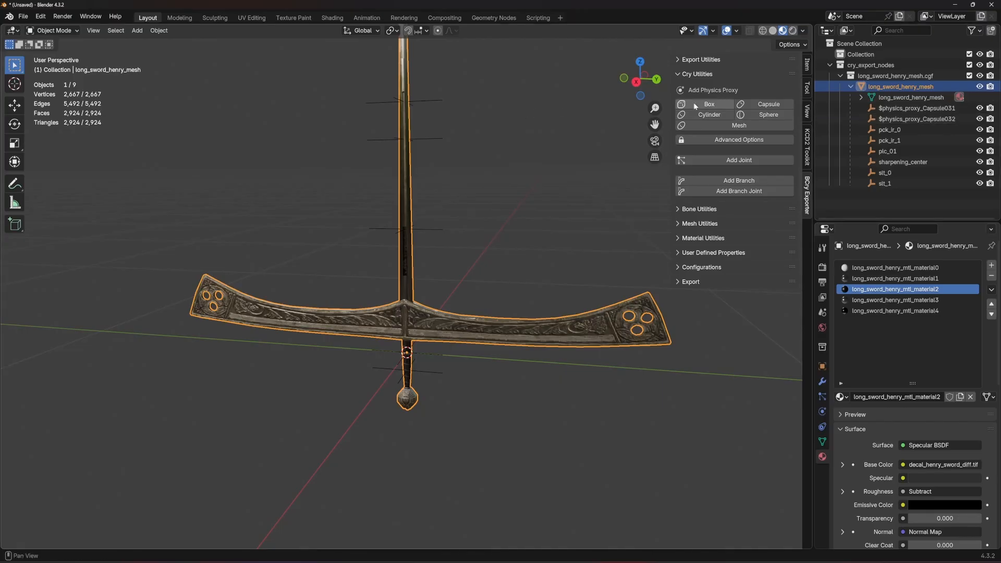
{"action": "scroll", "coordinate": [478, 153], "scroll_direction": "down", "scroll_amount": 2}
{"action": "scroll", "coordinate": [474, 153], "scroll_direction": "up", "scroll_amount": 3}
{"action": "middle_click_drag", "start_coordinate": [473, 149], "coordinate": [478, 149]}
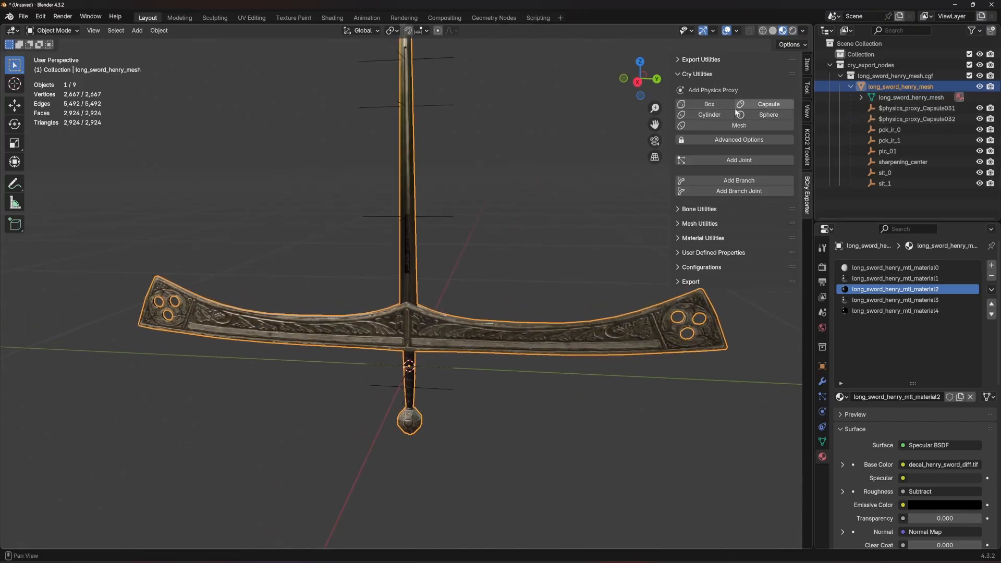
{"action": "left_click", "coordinate": [764, 104]}
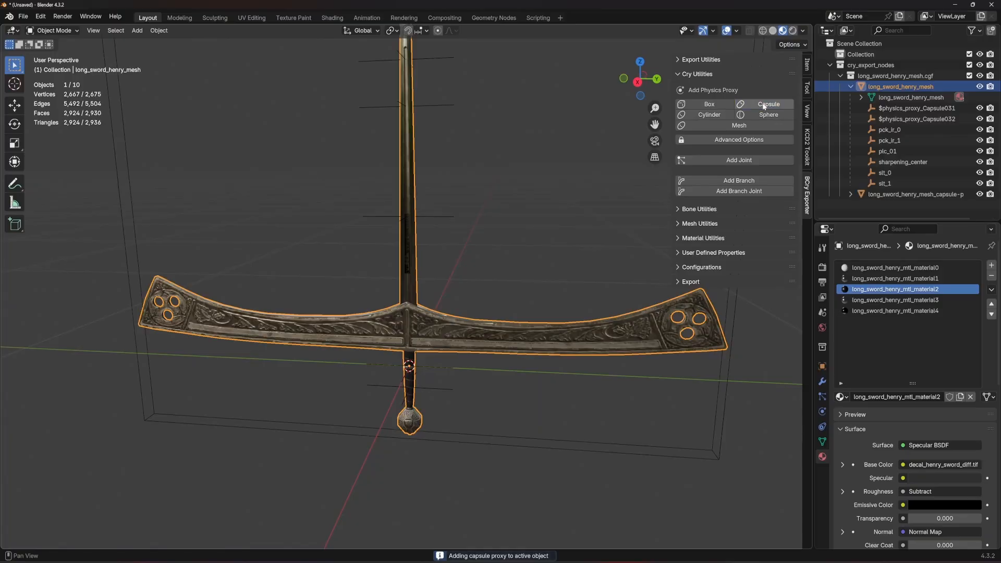
Select the new capsule proxy, enter Edit Mode, and scale its faces down along the Y axis to a narrow strip around the blade
{"action": "left_click", "coordinate": [902, 193]}
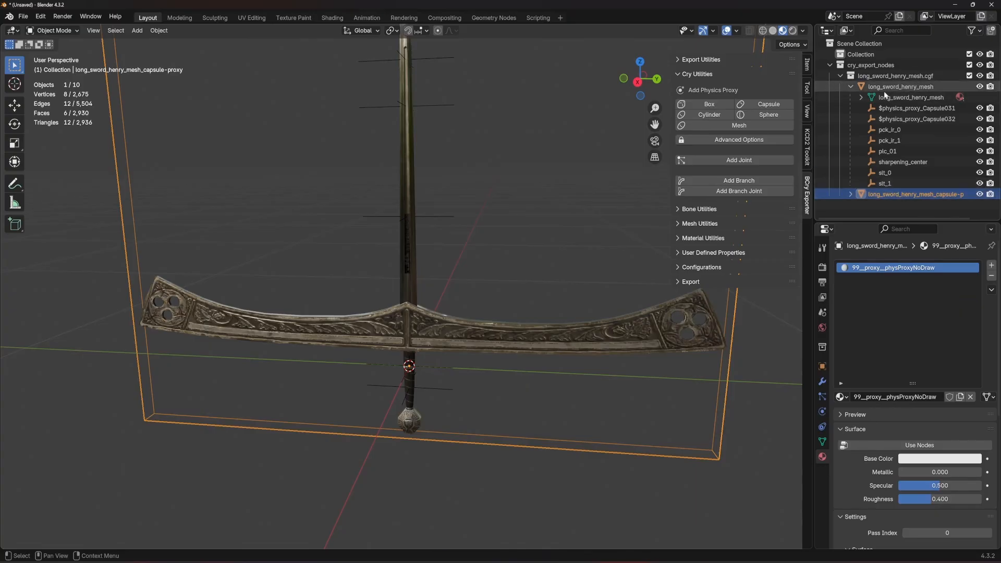
{"action": "key", "text": "KP_Decimal"}
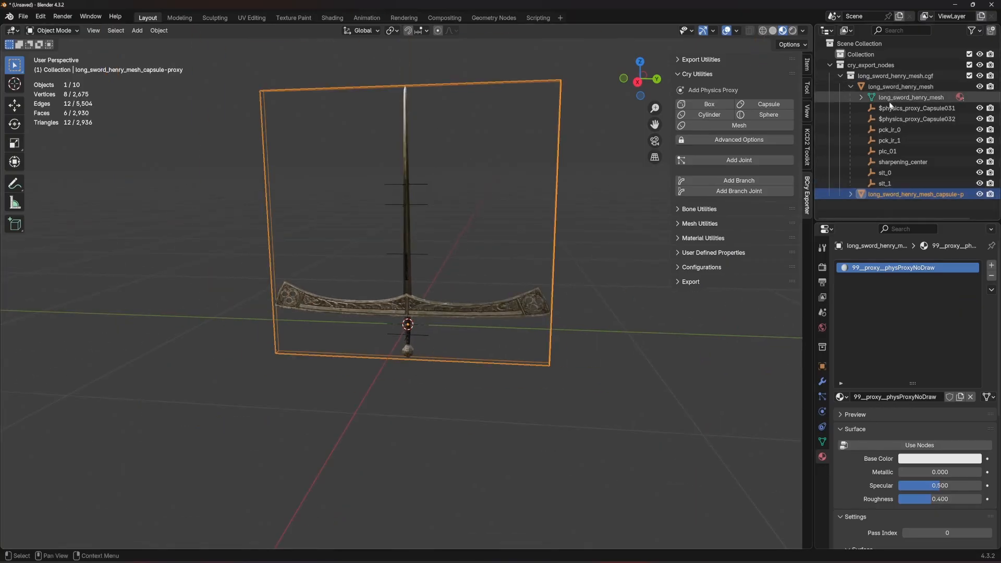
{"action": "middle_click_drag", "start_coordinate": [470, 218], "coordinate": [609, 181]}
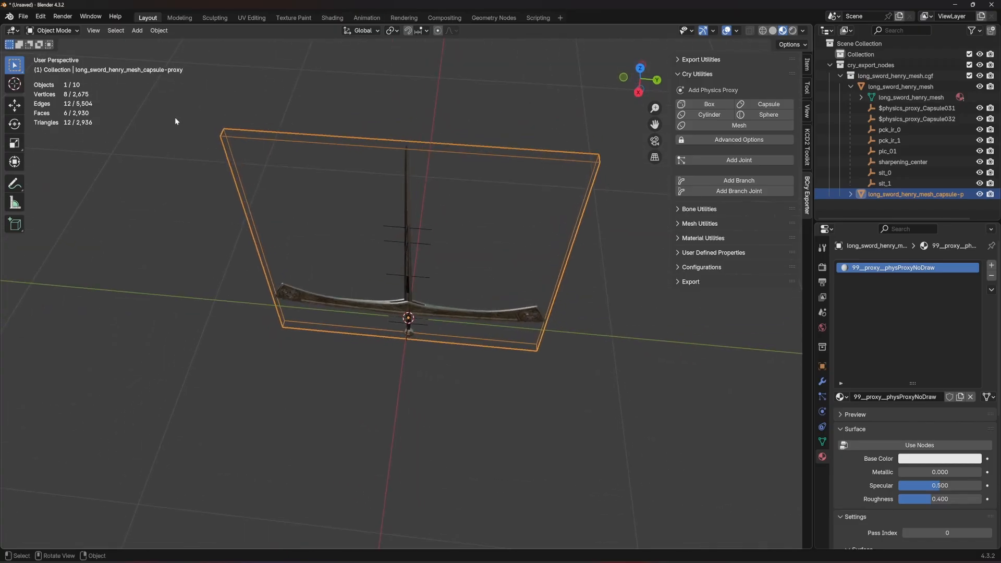
{"action": "middle_click_drag", "start_coordinate": [387, 357], "coordinate": [560, 218]}
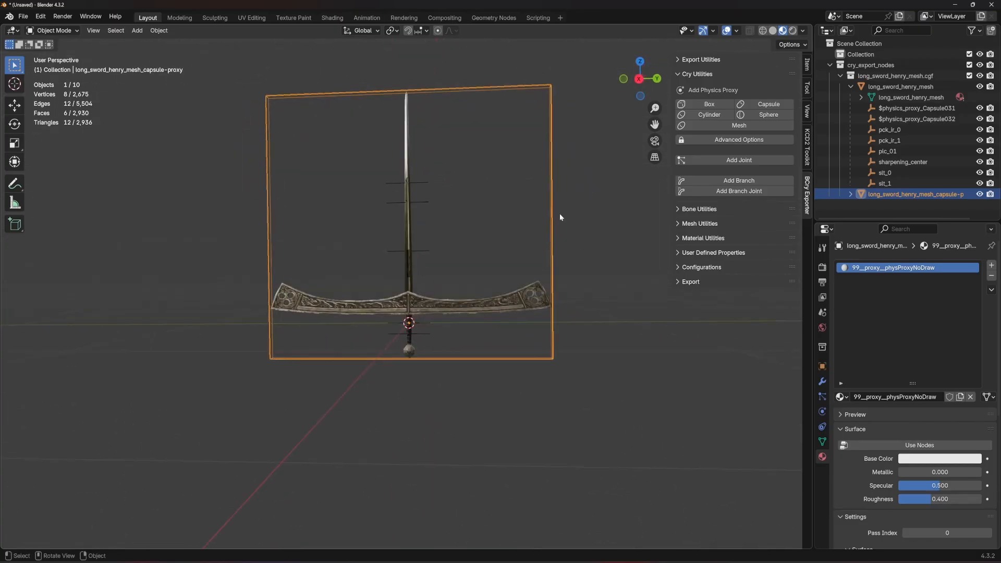
{"action": "middle_click_drag", "start_coordinate": [329, 301], "coordinate": [514, 301]}
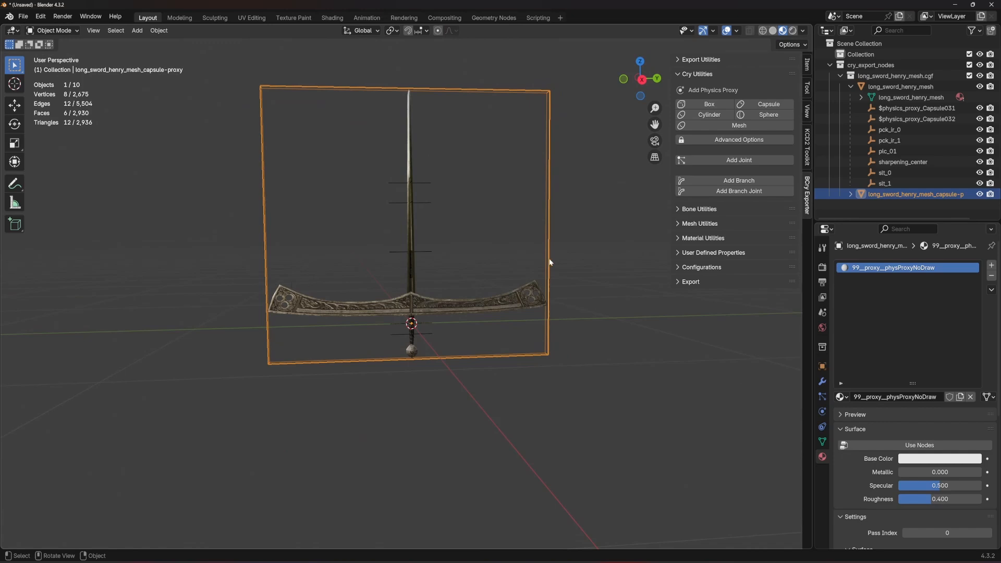
{"action": "middle_click_drag", "start_coordinate": [550, 262], "coordinate": [305, 211]}
{"action": "key", "text": "Tab"}
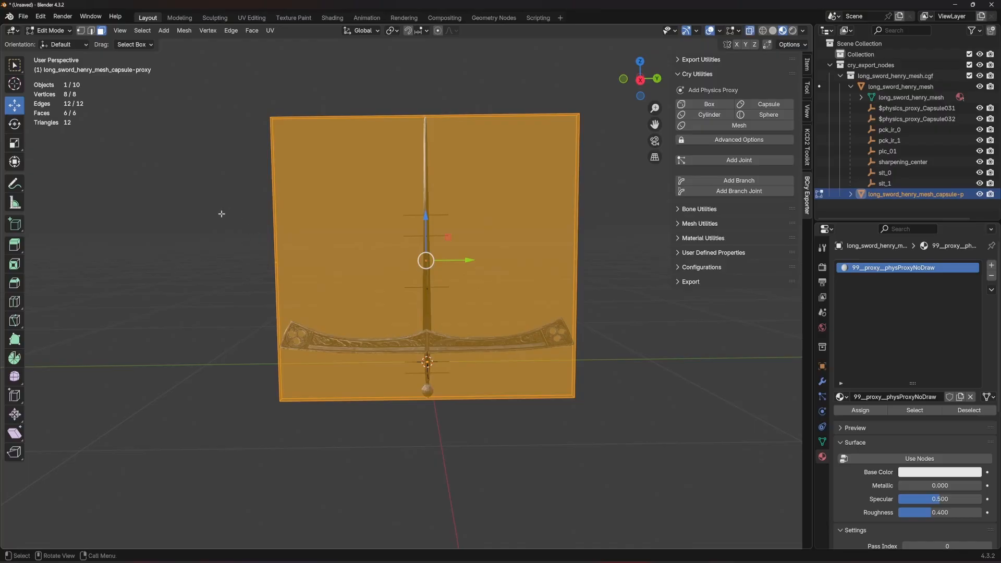
{"action": "left_click_drag", "start_coordinate": [220, 214], "coordinate": [611, 266], "text": "ctrl"}
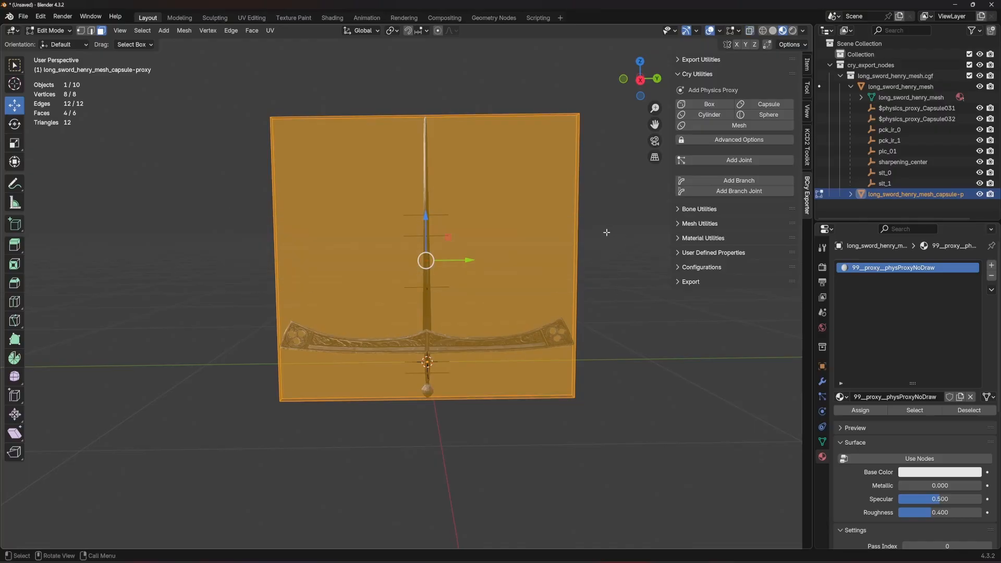
{"action": "key", "text": "s"}
{"action": "key", "text": "y"}
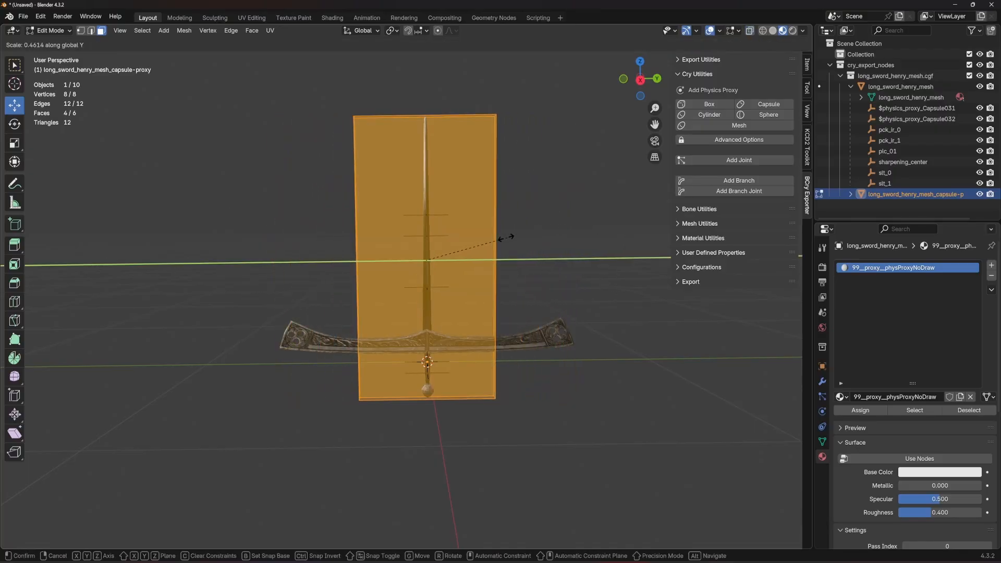
{"action": "left_click", "coordinate": [440, 254]}
In the right orthographic view, scale the capsule proxy along Y to about half its width to fit the pommel
{"action": "scroll", "coordinate": [443, 265], "scroll_direction": "up", "scroll_amount": 1}
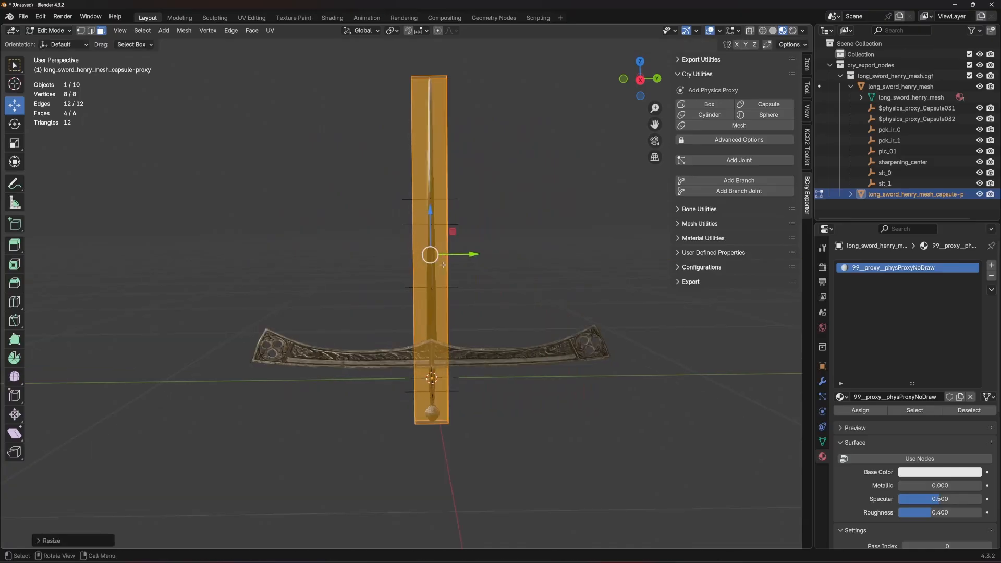
{"action": "scroll", "coordinate": [443, 250], "scroll_direction": "up", "scroll_amount": 2}
{"action": "key", "text": "KP_3"}
{"action": "scroll", "coordinate": [433, 209], "scroll_direction": "up", "scroll_amount": 4}
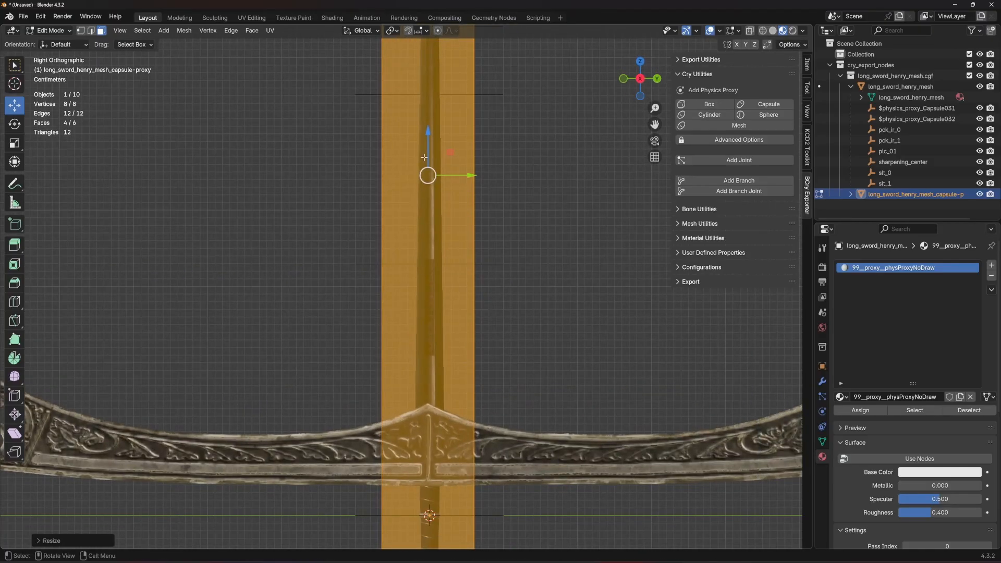
{"action": "scroll", "coordinate": [426, 202], "scroll_direction": "down", "scroll_amount": 3}
{"action": "scroll", "coordinate": [426, 203], "scroll_direction": "up", "scroll_amount": 2}
{"action": "key", "text": "s"}
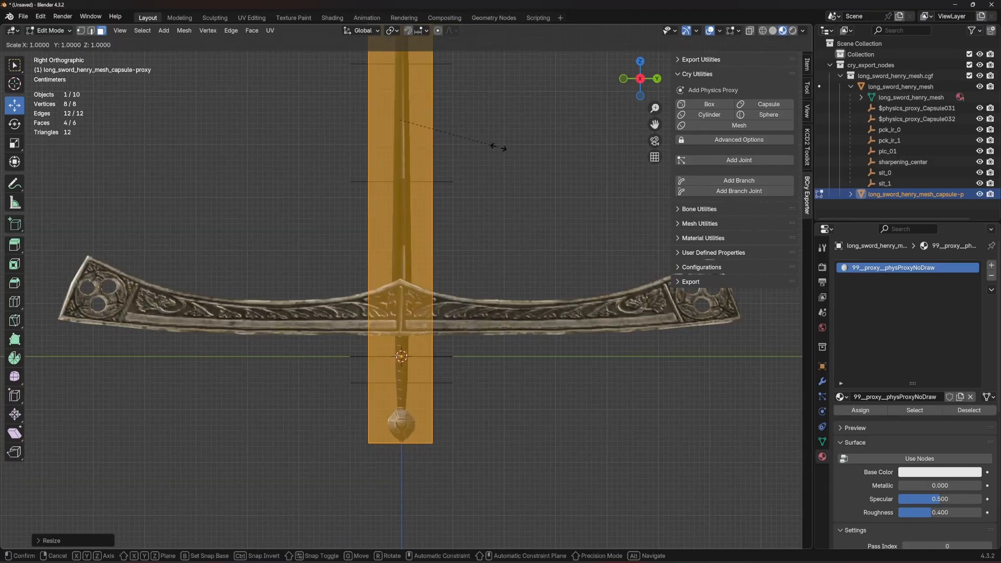
{"action": "key", "text": "y"}
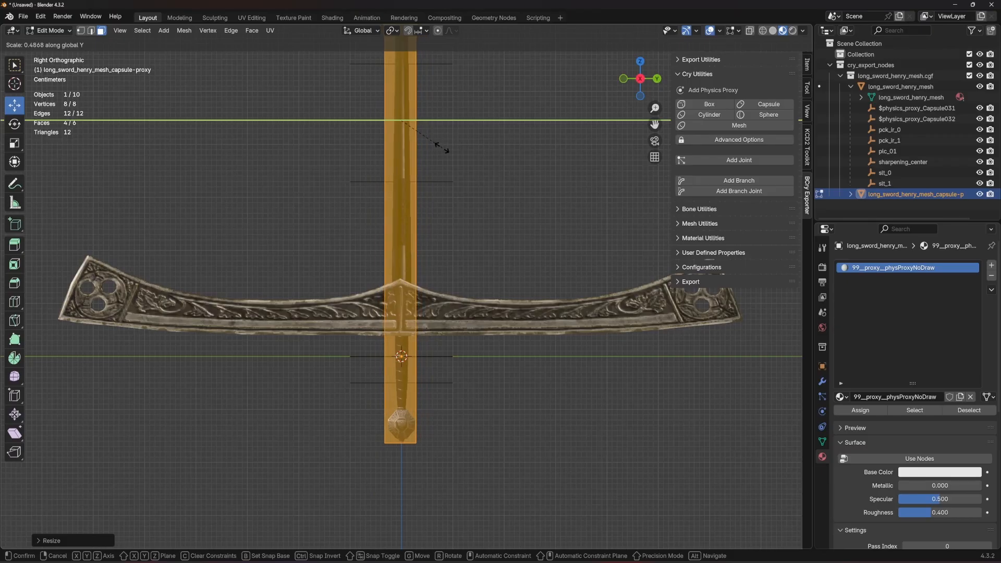
{"action": "left_click", "coordinate": [437, 145]}
{"action": "scroll", "coordinate": [433, 146], "scroll_direction": "up", "scroll_amount": 8, "text": "shift"}
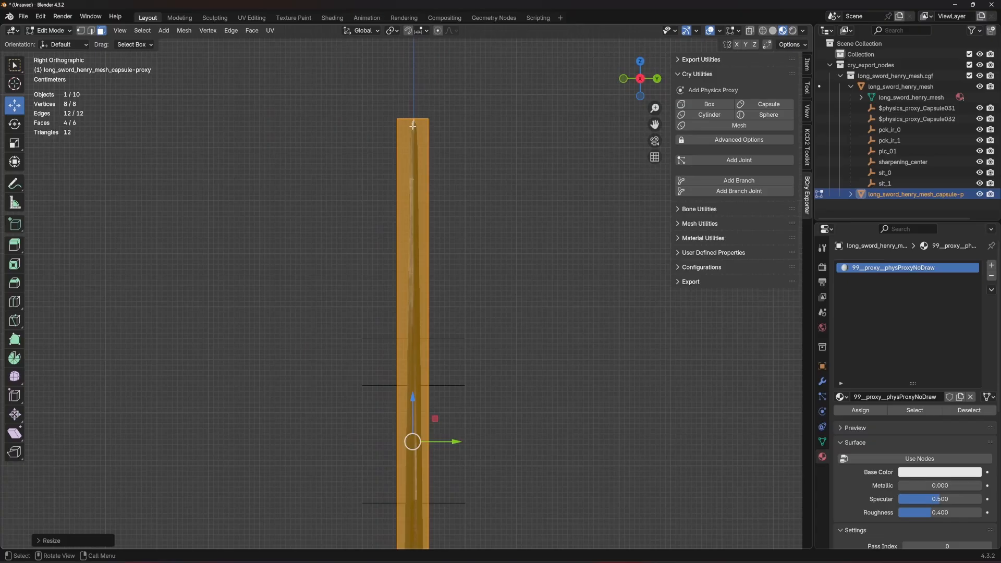
Scale the capsule proxy's selected faces down slightly along Y so its sides sit closer to the pommel's edges
{"action": "scroll", "coordinate": [413, 126], "scroll_direction": "down", "scroll_amount": 8, "text": "shift"}
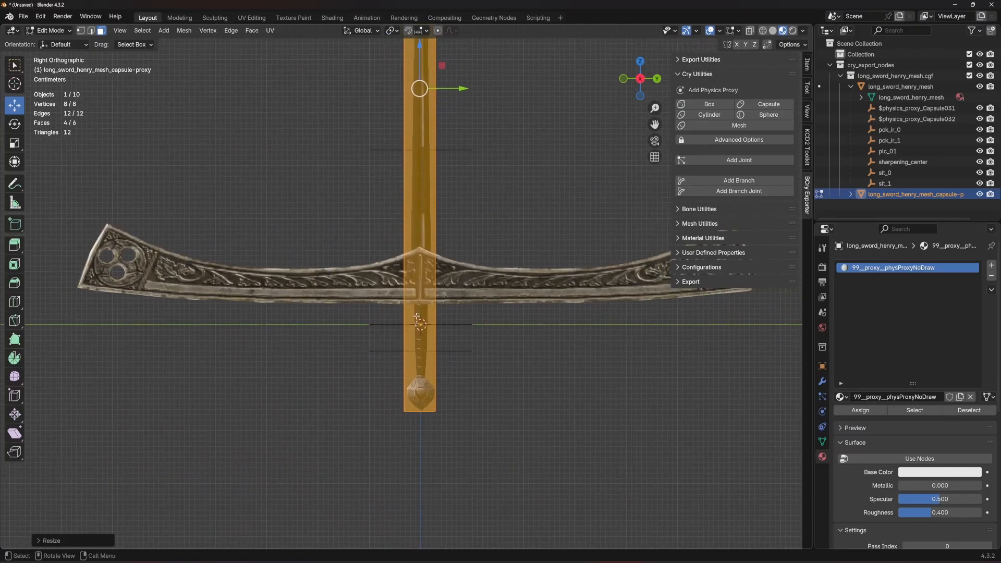
{"action": "scroll", "coordinate": [423, 386], "scroll_direction": "up", "scroll_amount": 7}
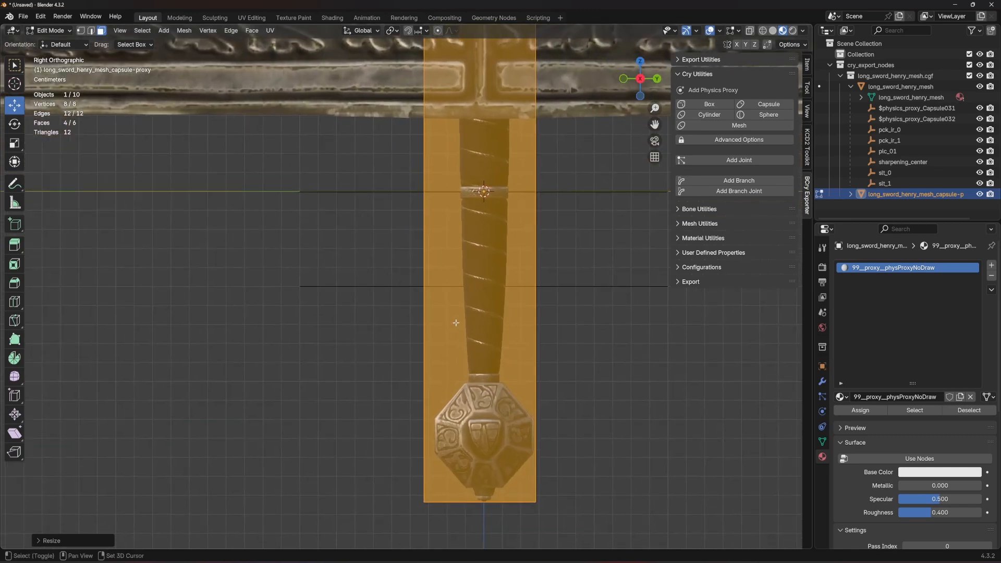
{"action": "key", "text": "s"}
{"action": "key", "text": "y"}
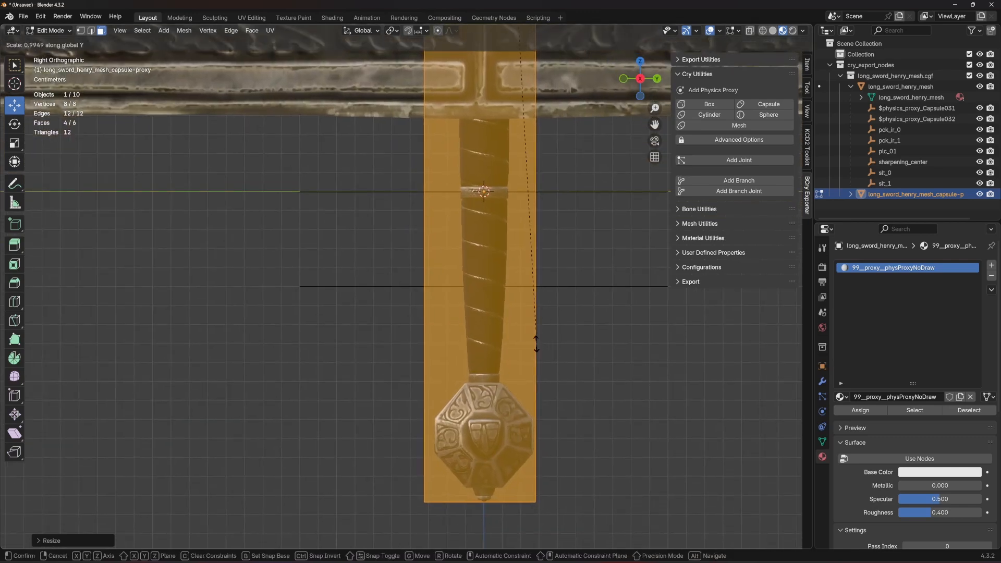
{"action": "left_click", "coordinate": [530, 329]}
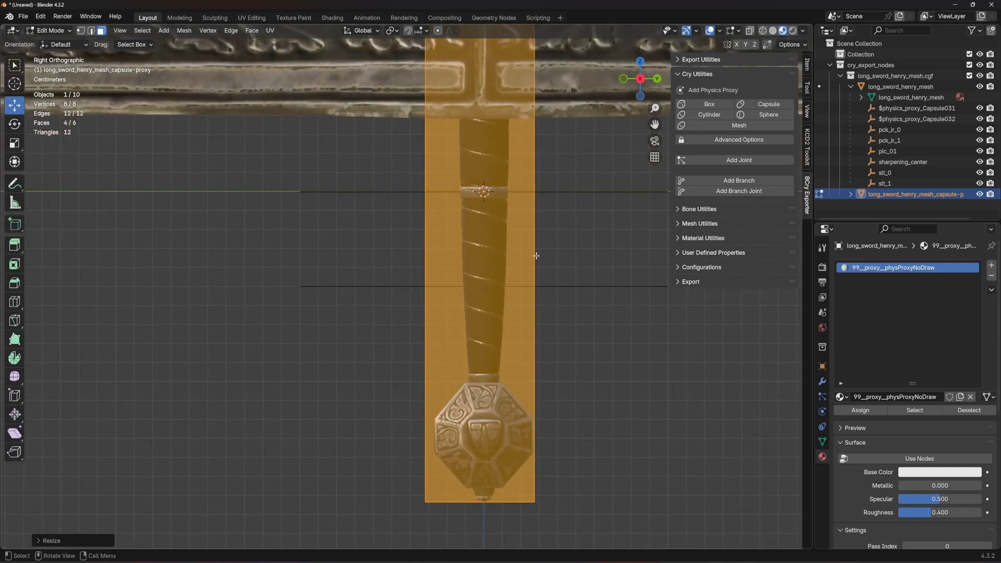
Nudge the capsule proxy's selected faces slightly in the positive Y direction and check their alignment with the pommel
{"action": "key", "text": "KP_Decimal"}
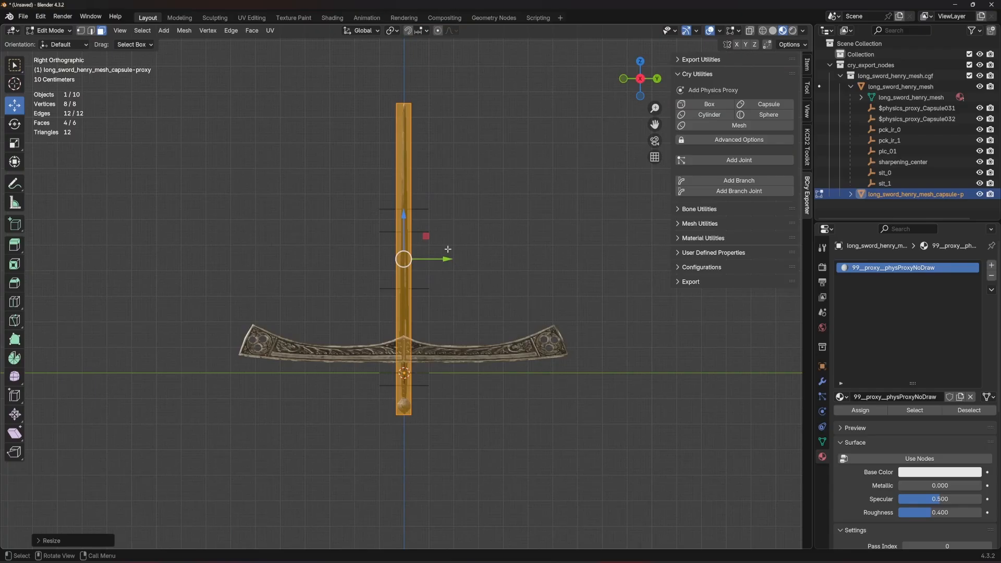
{"action": "left_click_drag", "start_coordinate": [448, 259], "coordinate": [449, 258]}
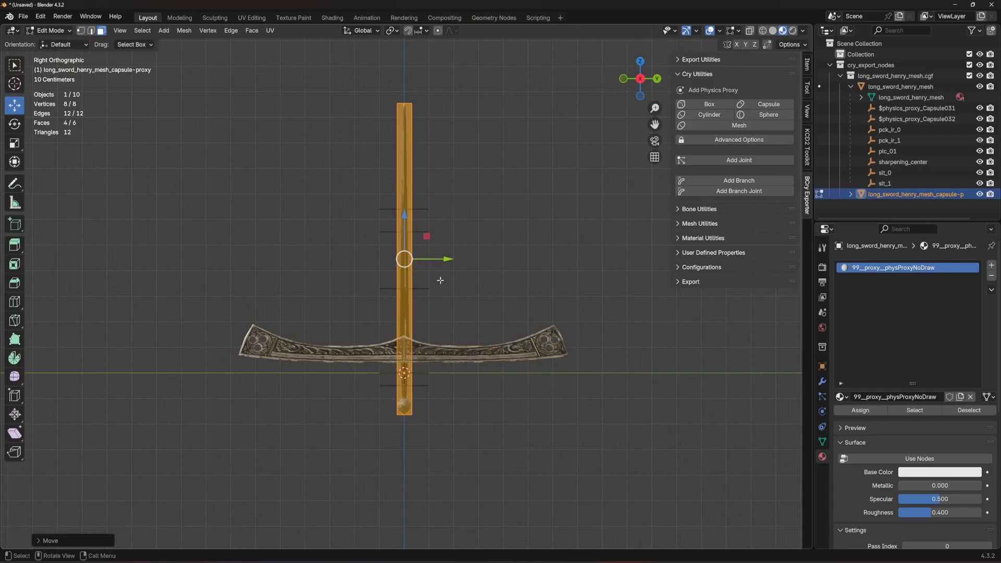
{"action": "scroll", "coordinate": [440, 280], "scroll_direction": "up", "scroll_amount": 5}
{"action": "middle_click_drag", "start_coordinate": [447, 342], "coordinate": [435, 153], "text": "shift"}
{"action": "scroll", "coordinate": [475, 300], "scroll_direction": "up", "scroll_amount": 5}
{"action": "middle_click_drag", "start_coordinate": [436, 373], "coordinate": [485, 259], "text": "shift"}
{"action": "scroll", "coordinate": [485, 229], "scroll_direction": "down", "scroll_amount": 3}
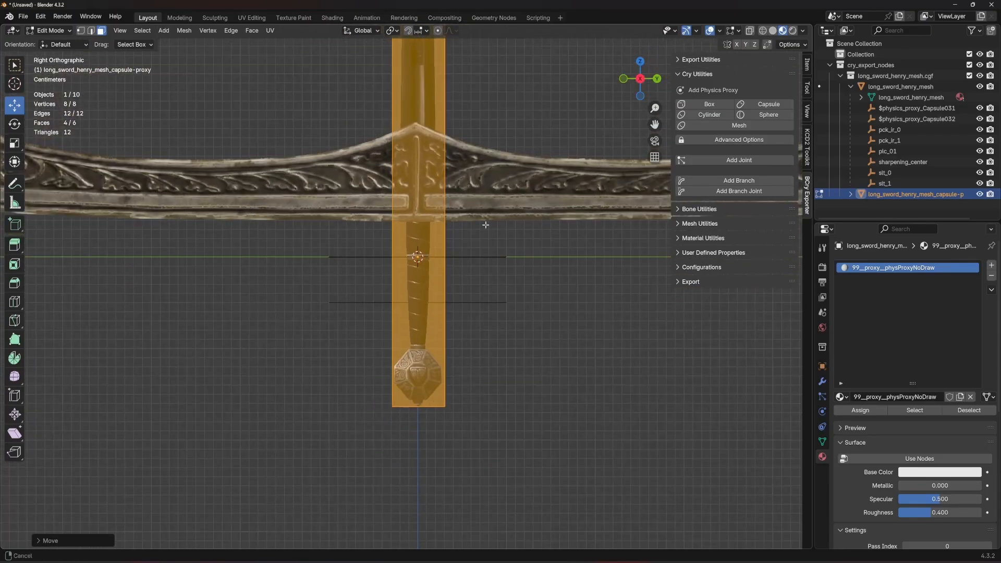
{"action": "middle_click_drag", "start_coordinate": [485, 218], "coordinate": [490, 239], "text": "shift"}
{"action": "key", "text": "s"}
{"action": "key", "text": "y"}
{"action": "right_click", "coordinate": [489, 238]}
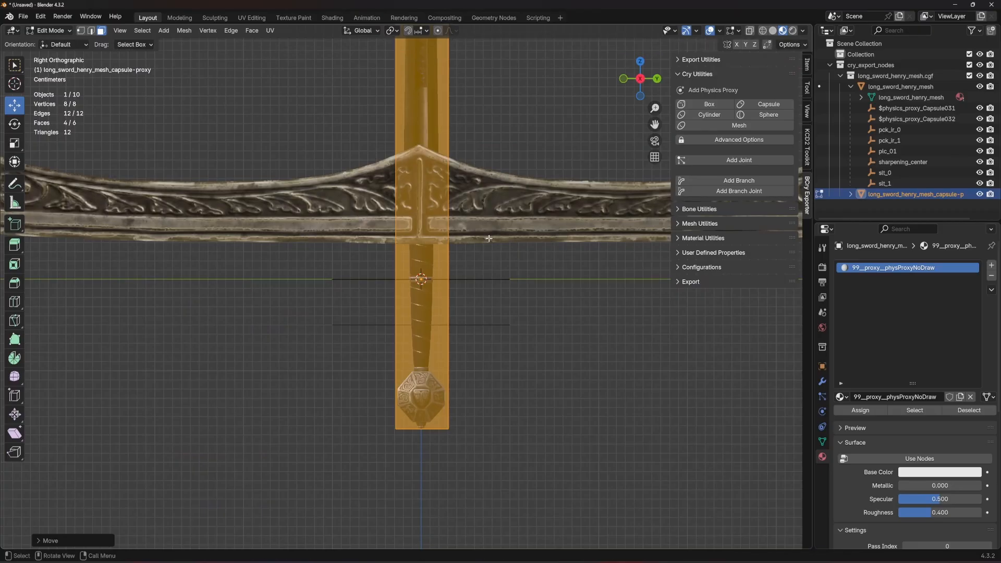
Shift the capsule proxy's selected faces slightly in the negative Y direction to centre them on the grip and pommel
{"action": "key", "text": "g"}
{"action": "key", "text": "y"}
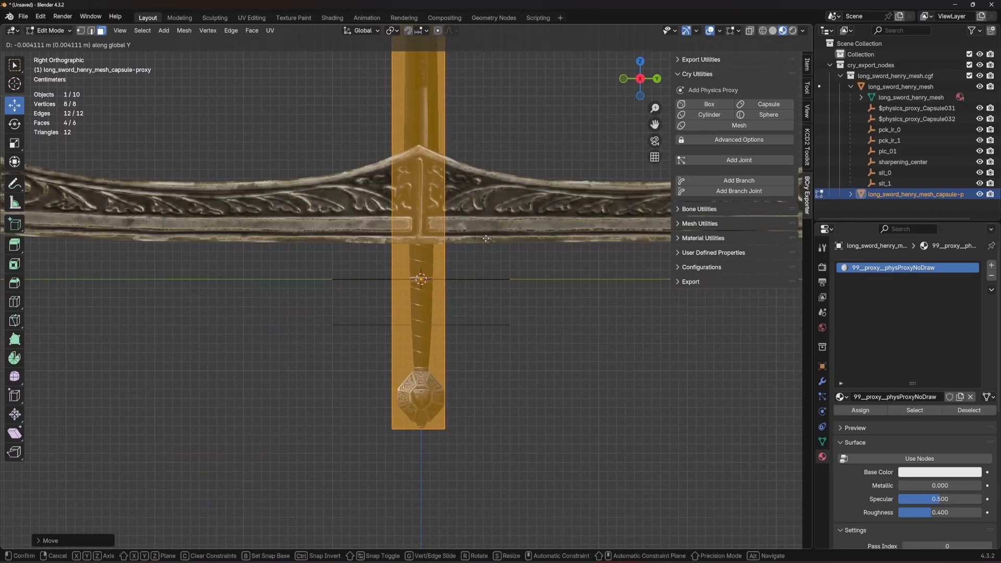
{"action": "left_click", "coordinate": [487, 239]}
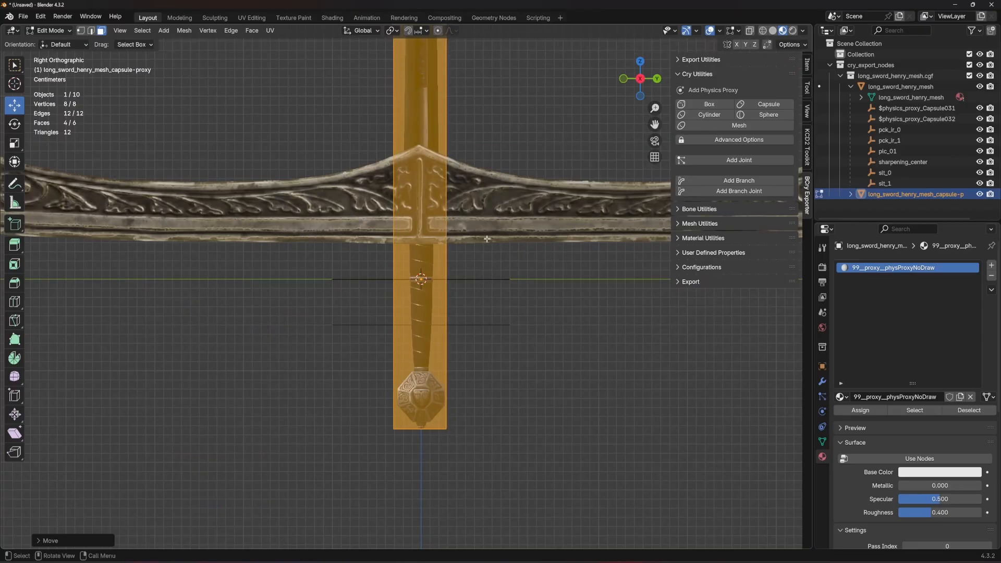
Check the proxy's fit along the whole sword and select the original $physics_proxy_Capsule031 empty in the sword's hierarchy
{"action": "scroll", "coordinate": [481, 219], "scroll_direction": "down", "scroll_amount": 9}
{"action": "scroll", "coordinate": [489, 288], "scroll_direction": "up", "scroll_amount": 4}
{"action": "middle_click_drag", "start_coordinate": [473, 188], "coordinate": [482, 266], "text": "shift"}
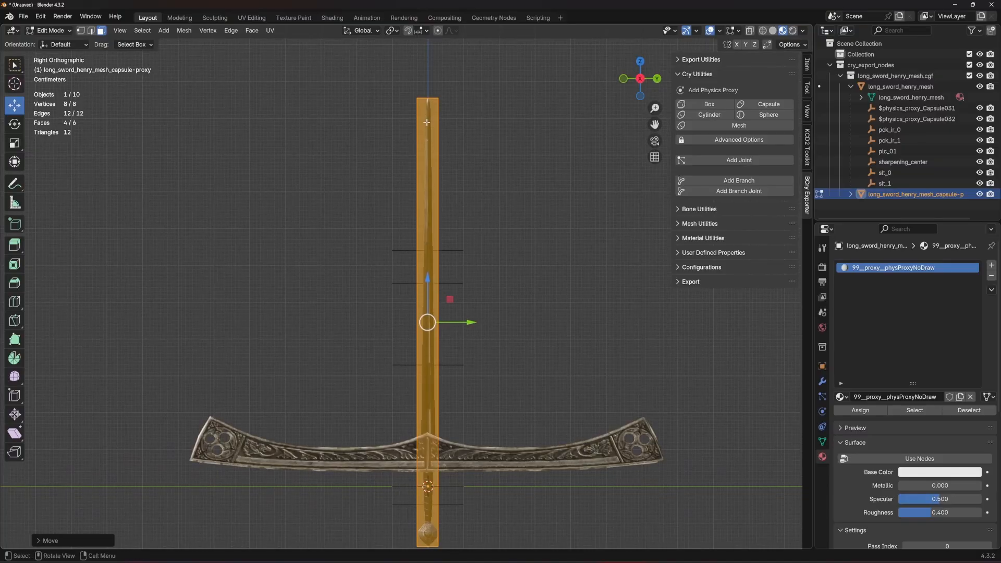
{"action": "middle_click_drag", "start_coordinate": [425, 454], "coordinate": [426, 351], "text": "shift"}
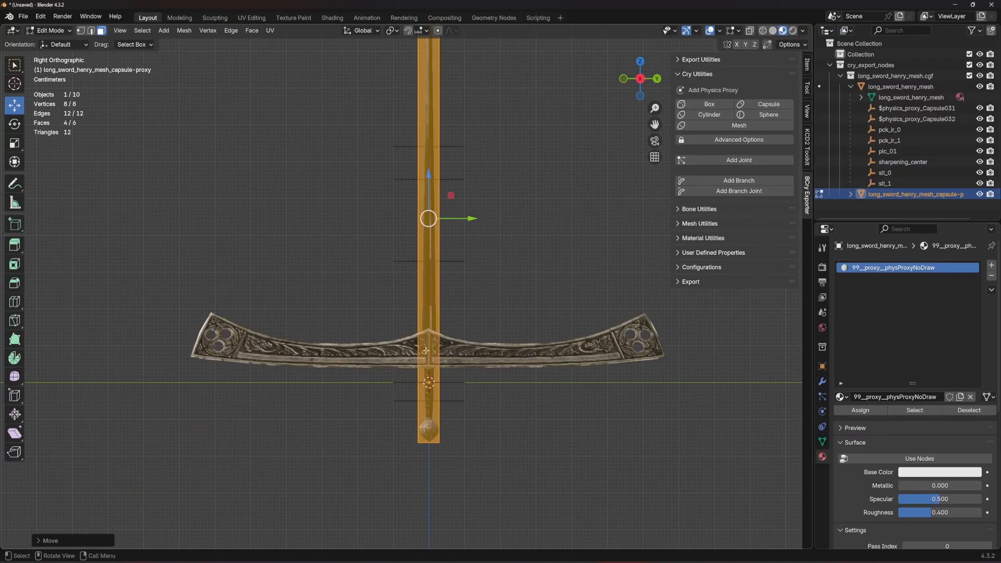
{"action": "middle_click_drag", "start_coordinate": [465, 315], "coordinate": [481, 229]}
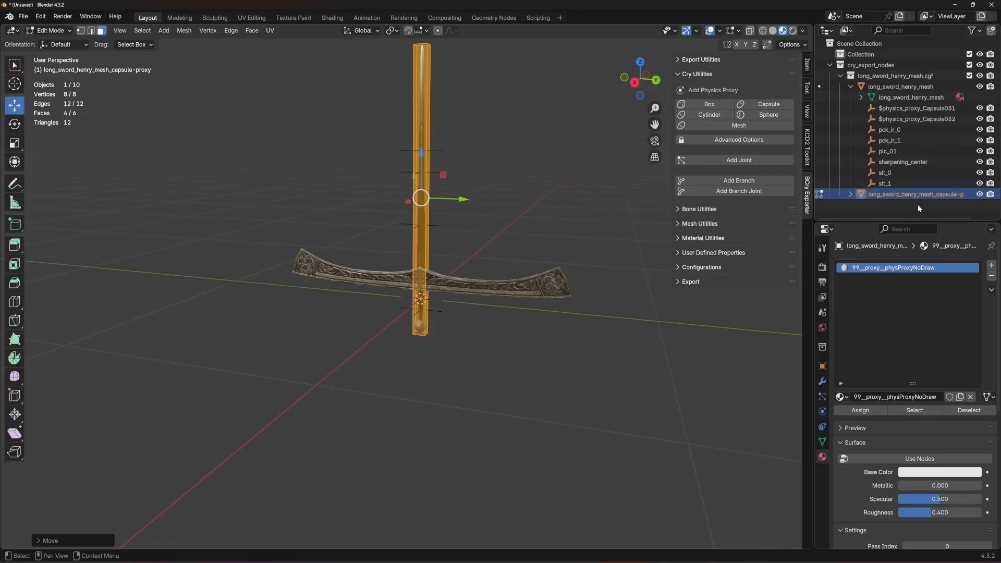
{"action": "left_click", "coordinate": [936, 108]}
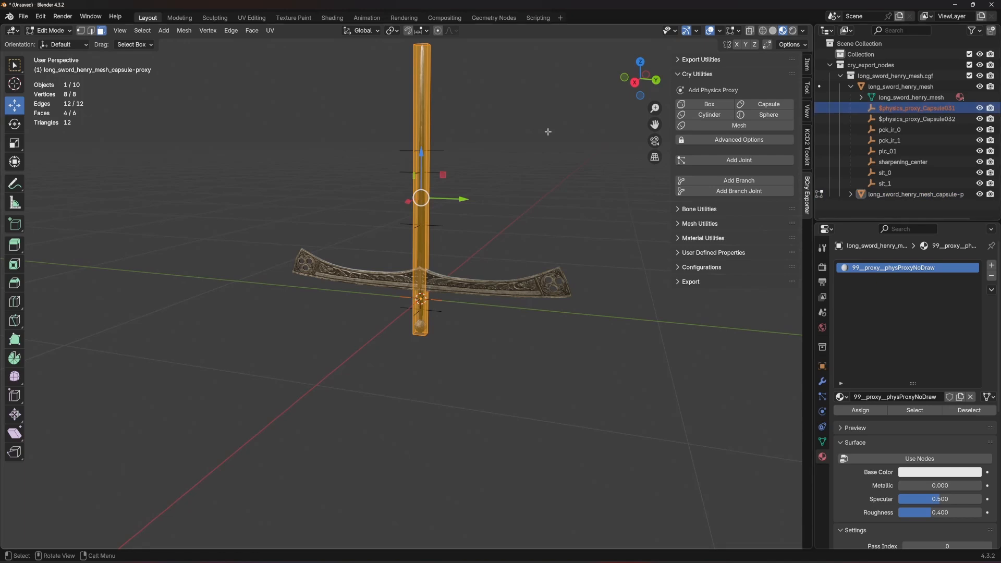
Leave Edit Mode, copy the first physics proxy empty's name and rename the blade's capsule proxy mesh as $physics_proxy_Capsule031
{"action": "key", "text": "Tab"}
{"action": "middle_click_drag", "start_coordinate": [548, 131], "coordinate": [565, 143]}
{"action": "left_click", "coordinate": [905, 109]}
{"action": "mouse_move", "coordinate": [433, 209]}
{"action": "middle_mouse_down"}
{"action": "mouse_move", "coordinate": [481, 199]}
{"action": "mouse_move", "coordinate": [437, 193]}
{"action": "middle_mouse_up"}
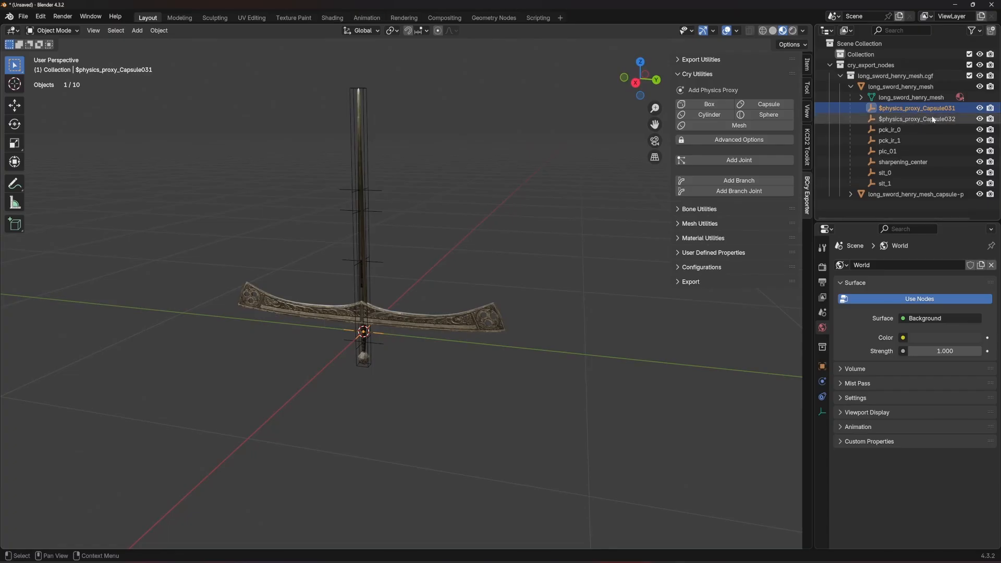
{"action": "key", "text": "F2"}
{"action": "key", "text": "Return"}
{"action": "double_click", "coordinate": [910, 196]}
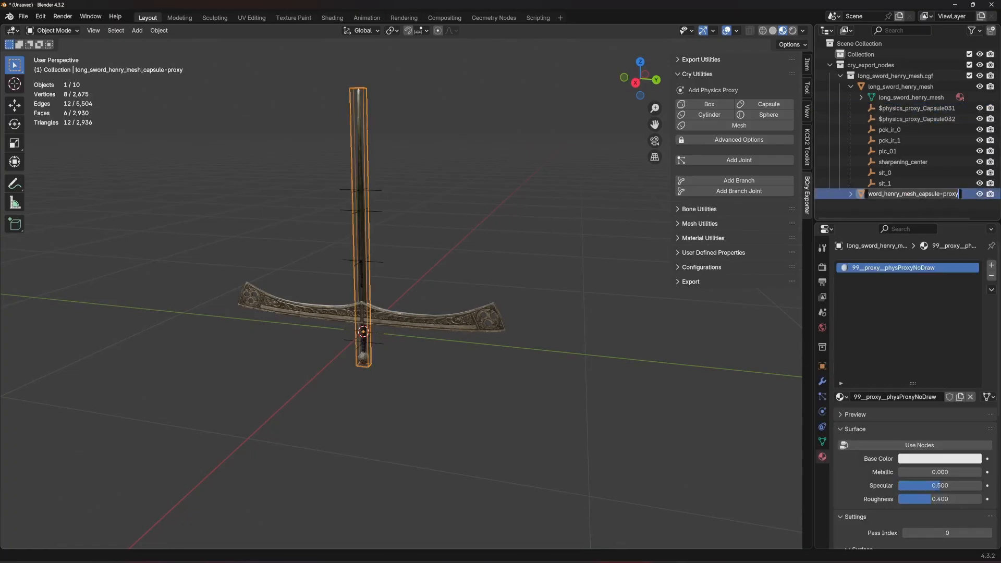
{"action": "type", "text": "$physics_proxy_Capsule031"}
{"action": "key", "text": "Return"}
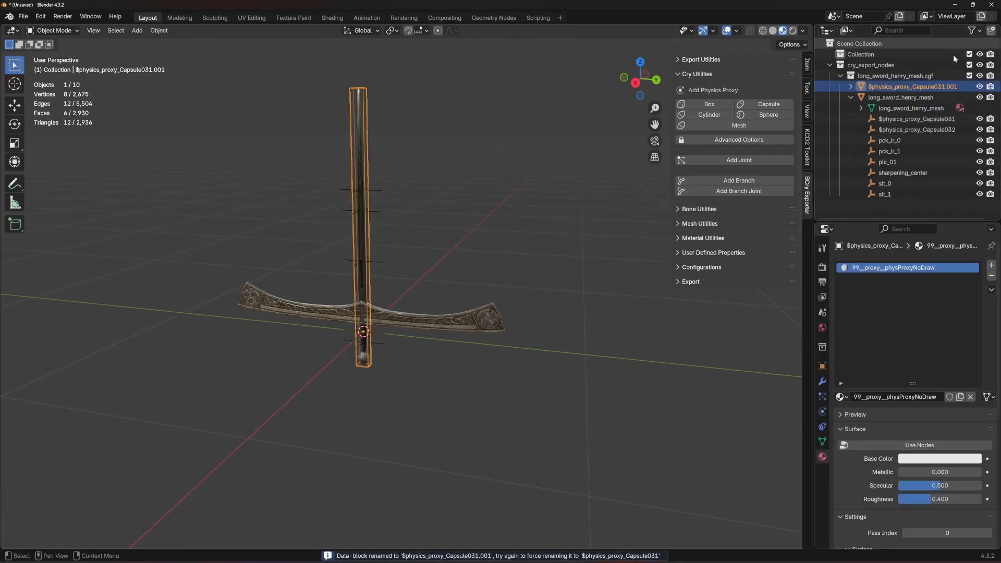
Rename the original Capsule031 empty as X and rename the blade's capsule proxy mesh as $physics_proxy_Capsule031
{"action": "double_click", "coordinate": [958, 118]}
{"action": "type", "text": "X"}
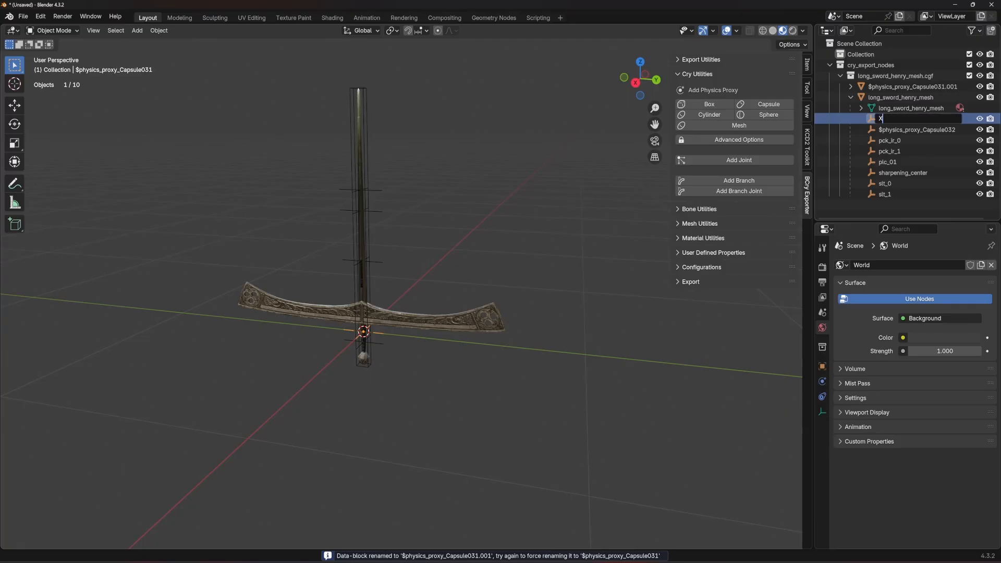
{"action": "key", "text": "Return"}
{"action": "double_click", "coordinate": [910, 86]}
{"action": "type", "text": "$physics_proxy_Capsule031"}
{"action": "key", "text": "Return"}
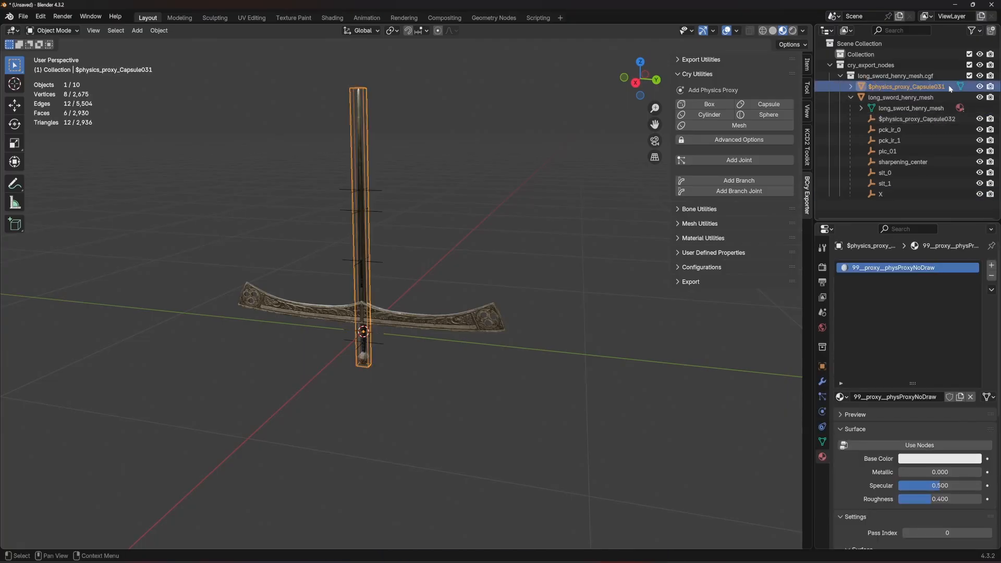
Delete the empty X from the sword's hierarchy
{"action": "left_click", "coordinate": [887, 195]}
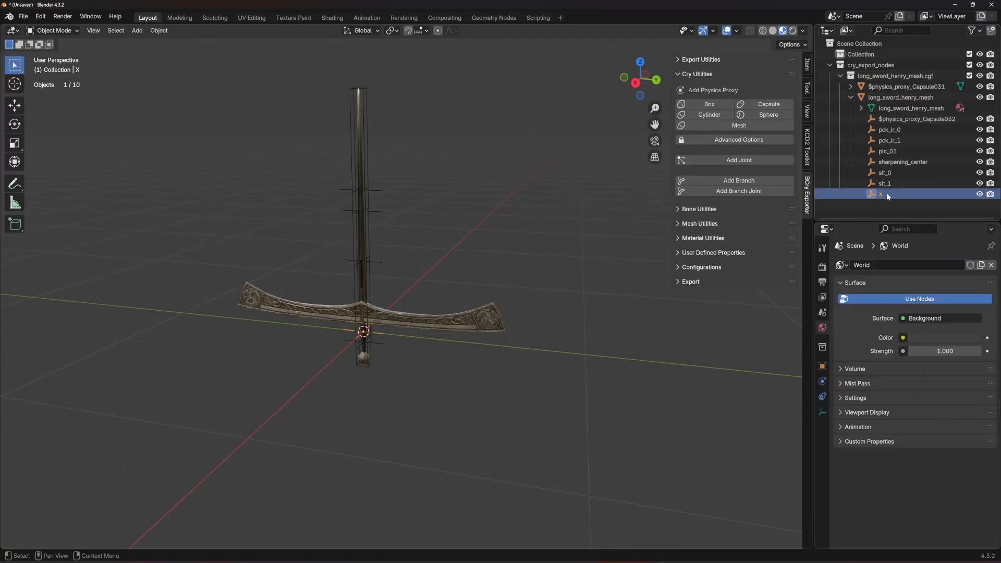
{"action": "key", "text": "Delete"}
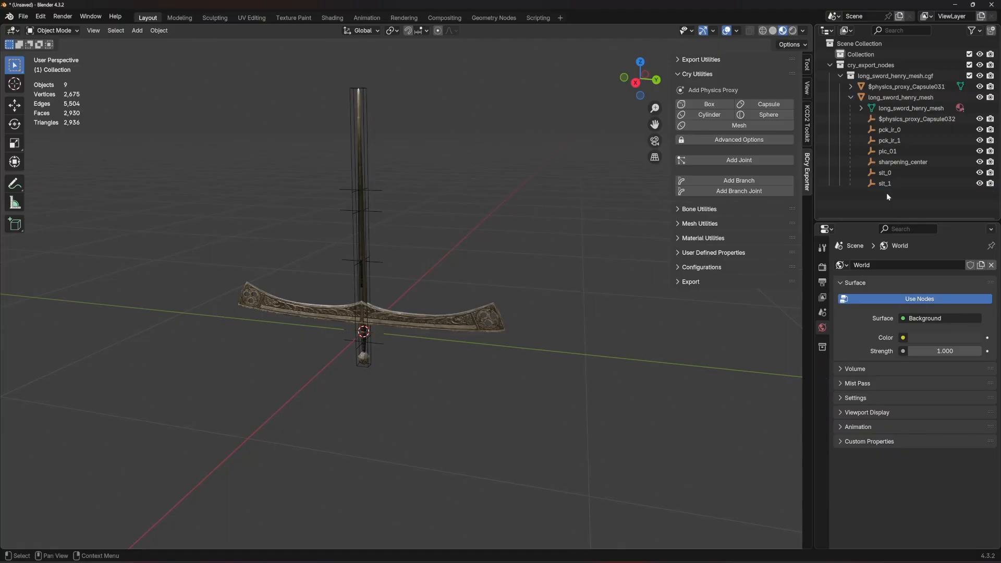
{"action": "middle_click_drag", "start_coordinate": [551, 177], "coordinate": [579, 228]}
{"action": "scroll", "coordinate": [481, 214], "scroll_direction": "up", "scroll_amount": 4}
{"action": "scroll", "coordinate": [577, 229], "scroll_direction": "down", "scroll_amount": 2}
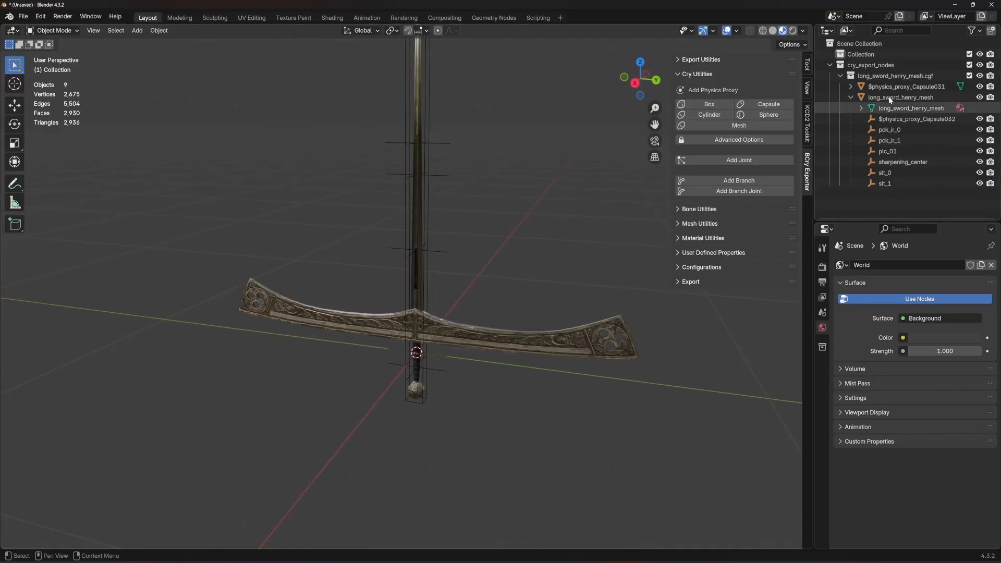
Add another capsule physics proxy to long_sword_henry_mesh and view the sword from the right
{"action": "left_click", "coordinate": [920, 87]}
{"action": "left_click", "coordinate": [920, 119]}
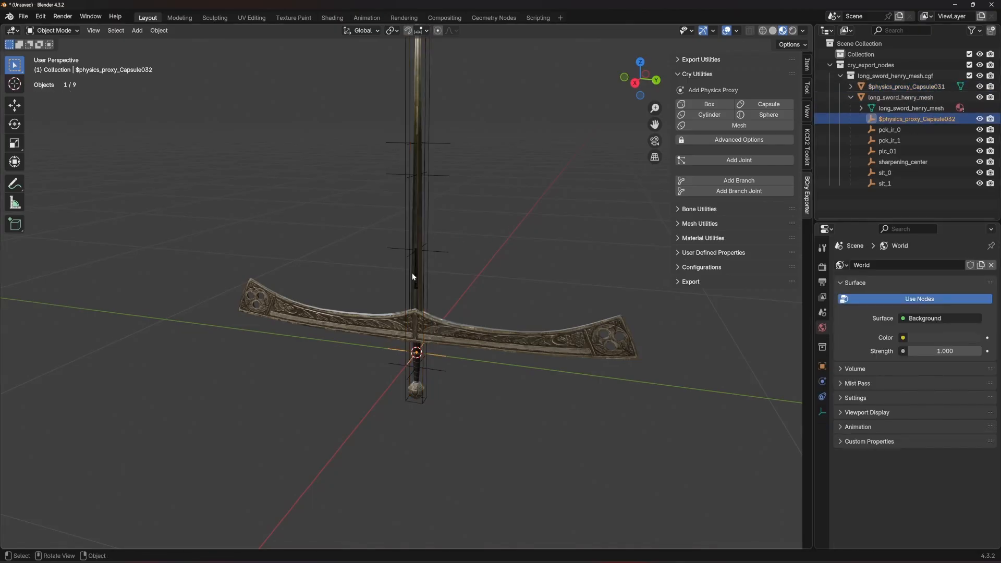
{"action": "left_click", "coordinate": [901, 98]}
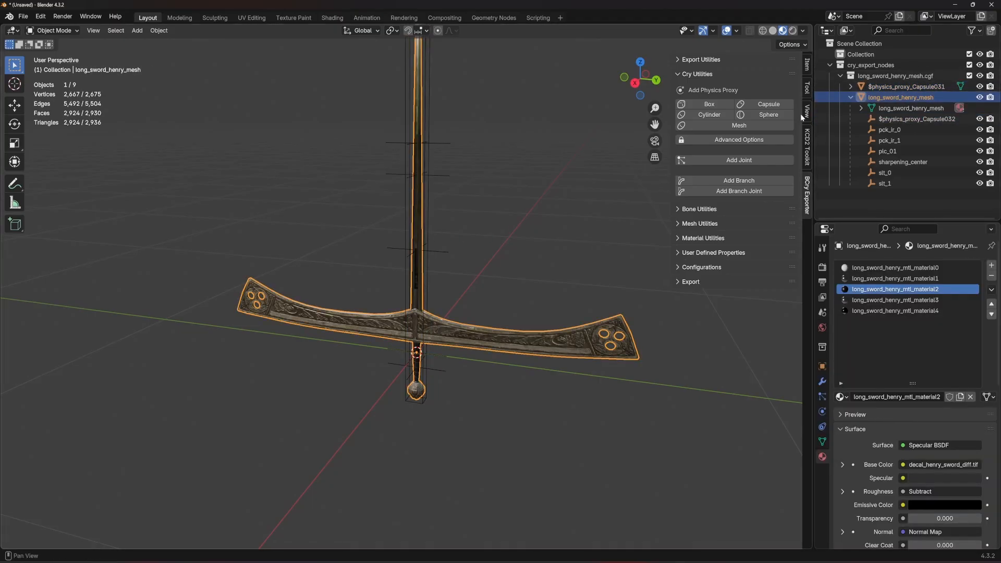
{"action": "left_click", "coordinate": [769, 104]}
{"action": "scroll", "coordinate": [476, 210], "scroll_direction": "down", "scroll_amount": 3}
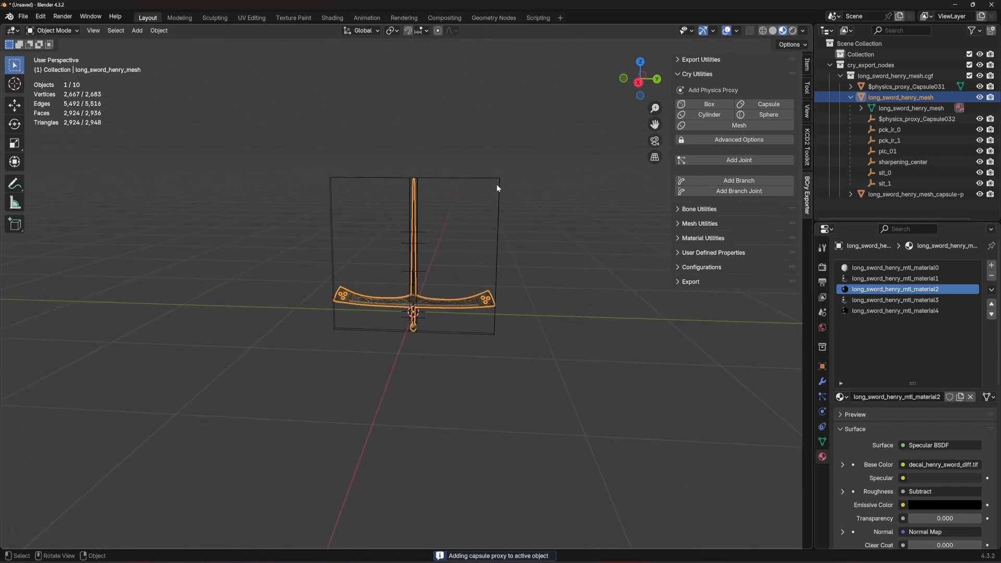
{"action": "left_click", "coordinate": [644, 83]}
{"action": "key", "text": "Tab"}
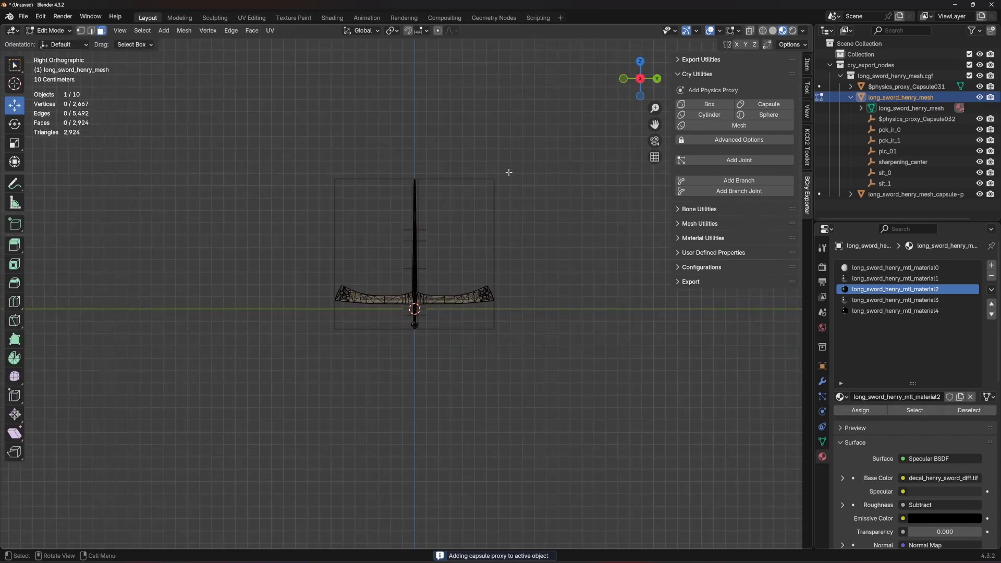
{"action": "key", "text": "alt+z"}
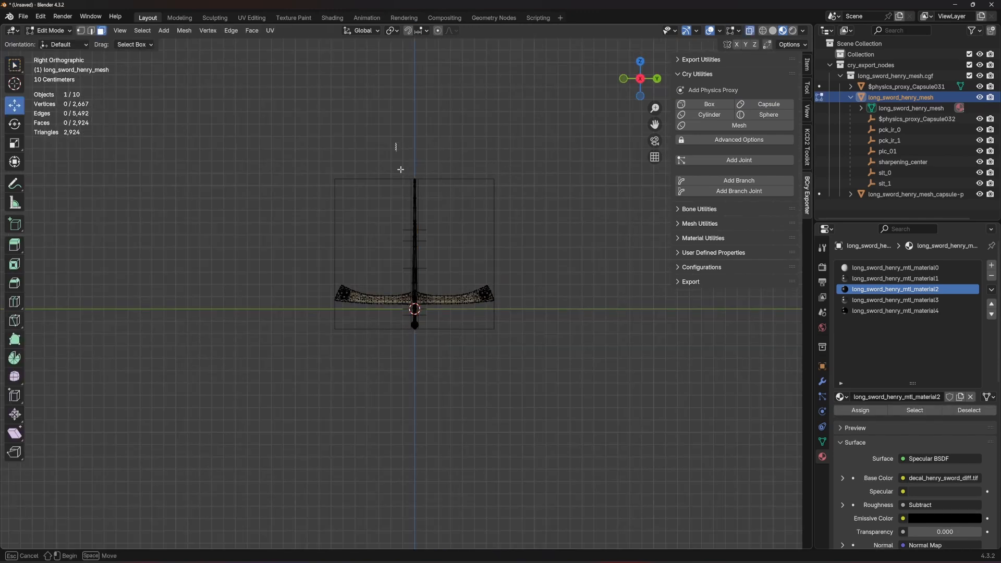
{"action": "left_click_drag", "start_coordinate": [395, 143], "coordinate": [446, 349]}
{"action": "key", "text": "alt+z"}
{"action": "key", "text": "Tab"}
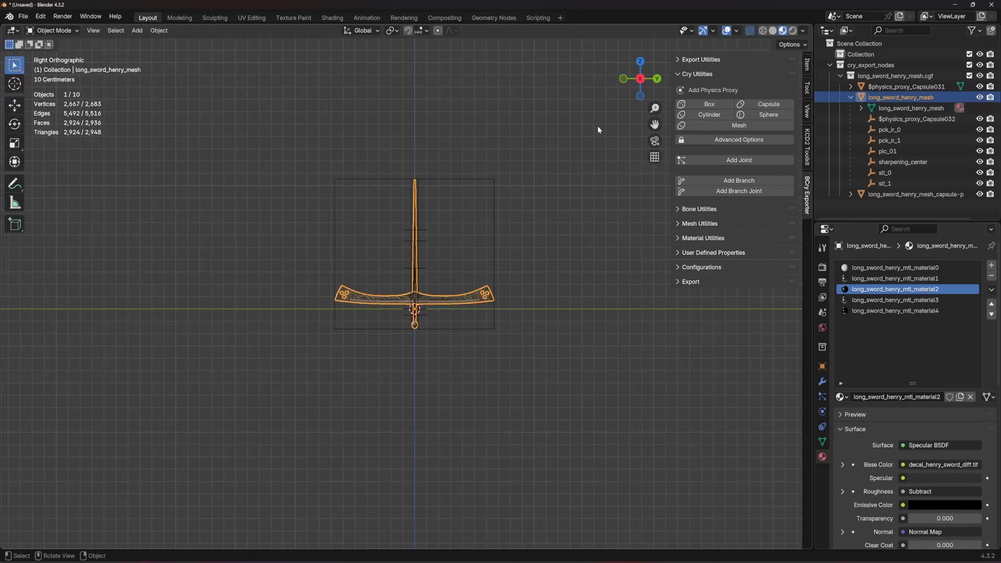
Open the new capsule proxy mesh in Edit Mode and box-select its faces
{"action": "left_click", "coordinate": [893, 194]}
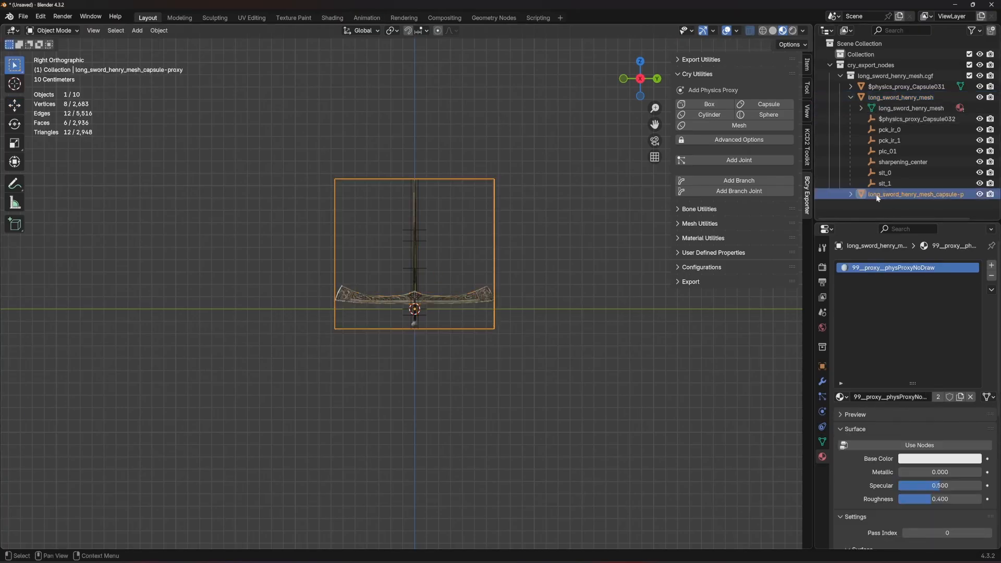
{"action": "key", "text": "Tab"}
{"action": "left_click_drag", "start_coordinate": [380, 120], "coordinate": [471, 304]}
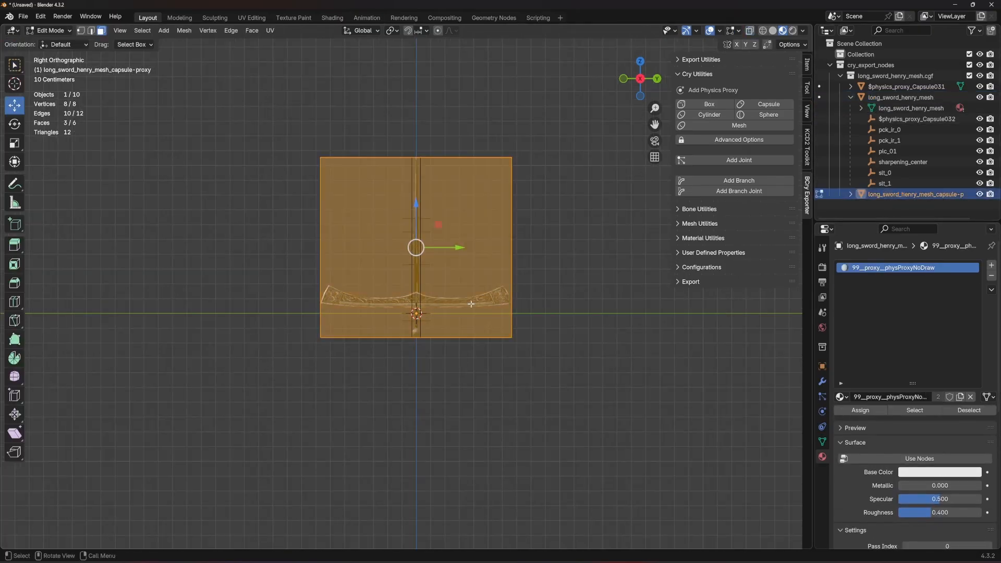
{"action": "key", "text": "s"}
{"action": "key", "text": "z"}
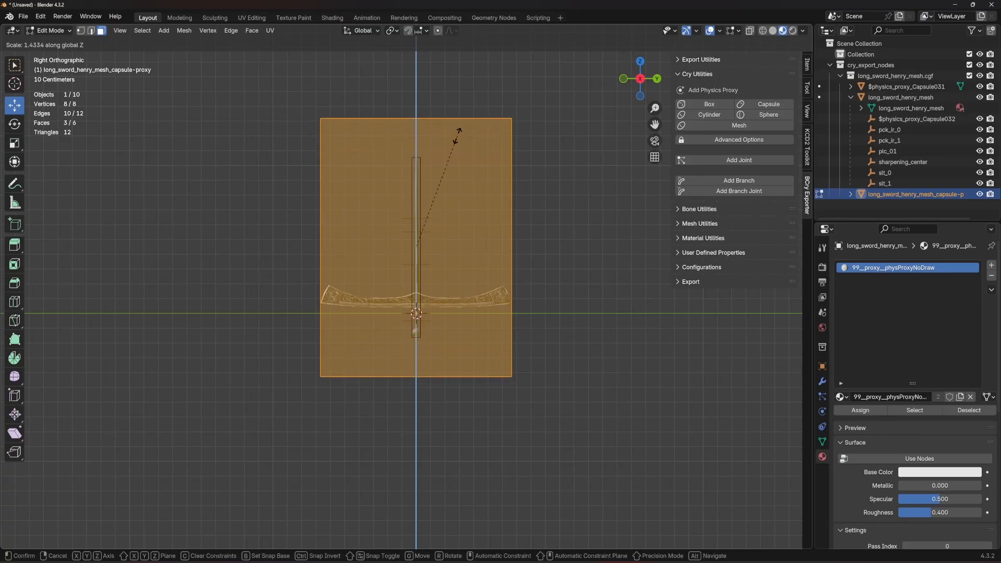
{"action": "right_click", "coordinate": [443, 255]}
{"action": "key", "text": "z"}
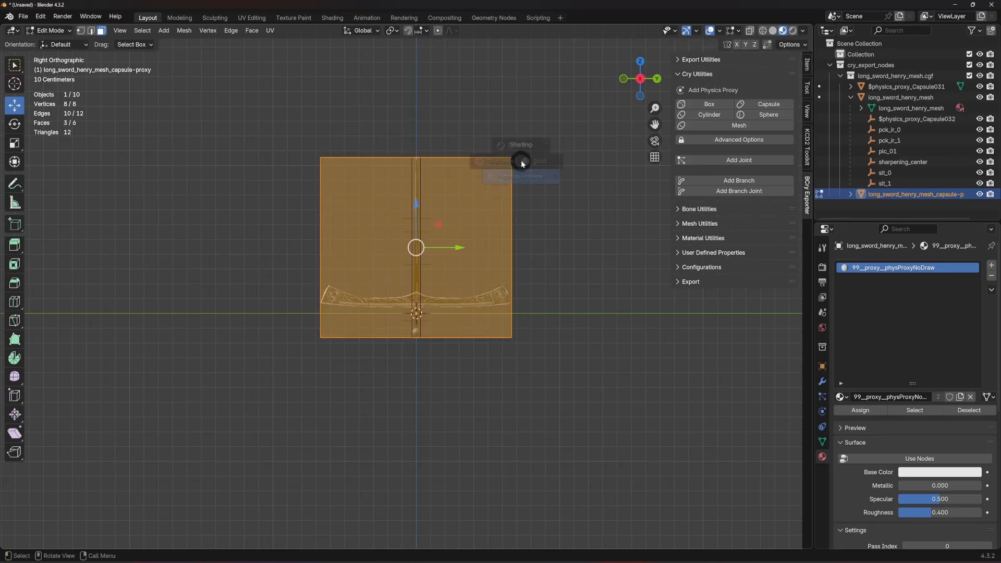
{"action": "key", "text": "Escape"}
Scale the capsule proxy along Z to about 0.16 and move it down over the sword's crossguard
{"action": "key", "text": "s"}
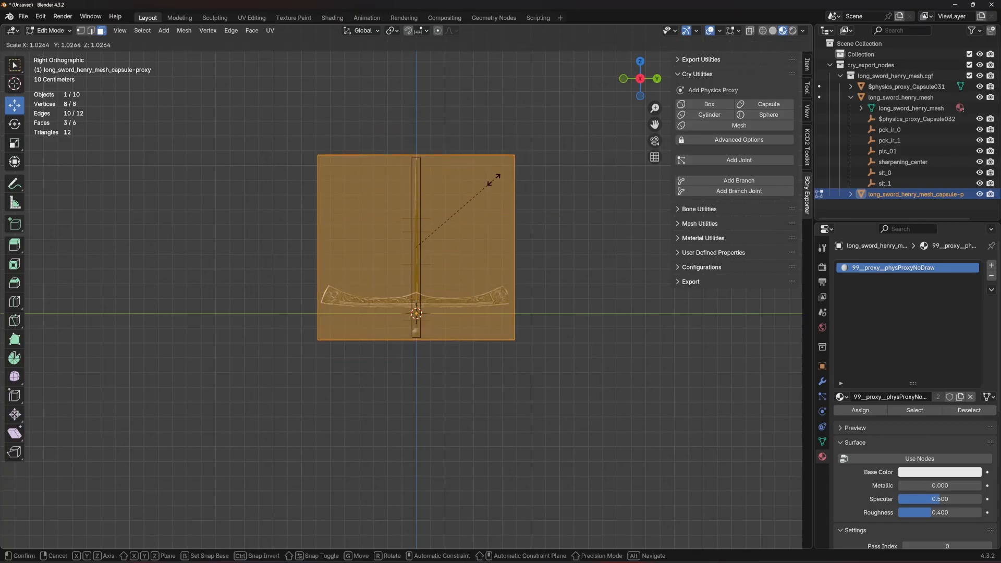
{"action": "key", "text": "z"}
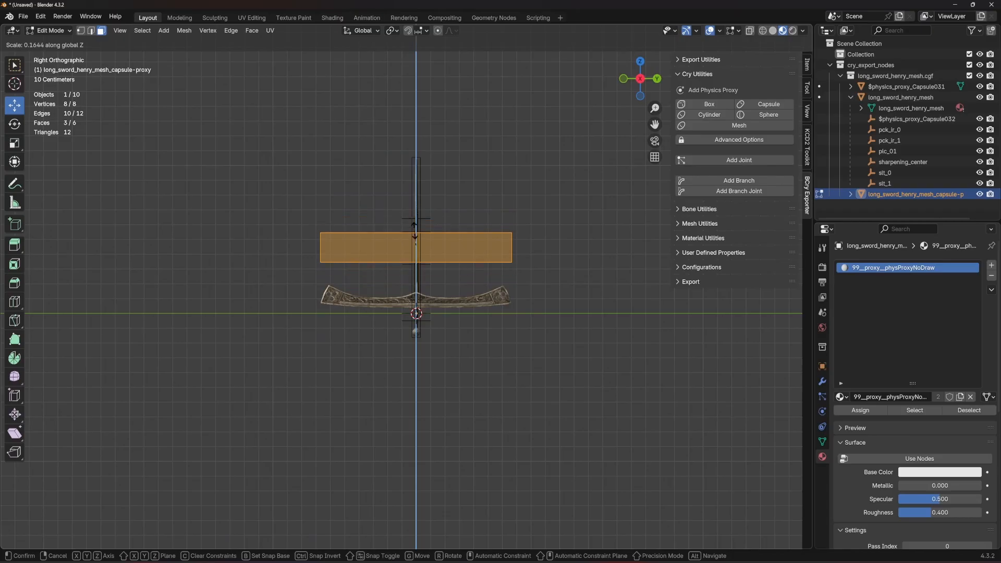
{"action": "left_click", "coordinate": [415, 230]}
{"action": "left_click_drag", "start_coordinate": [416, 206], "coordinate": [423, 257]}
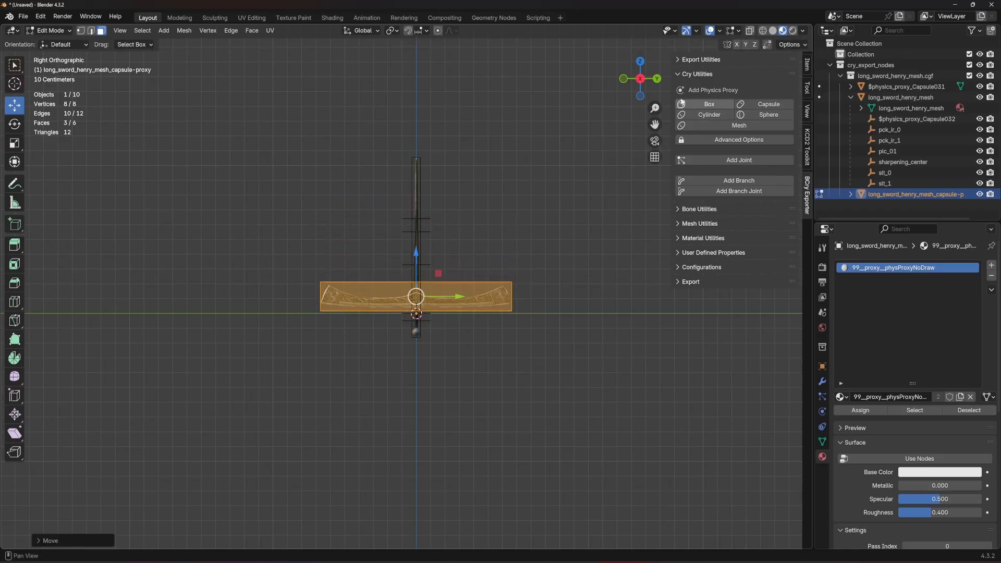
From the back view, select the crossguard proxy's two side faces and scale them inward along X to fit the guard's thickness
{"action": "left_click", "coordinate": [657, 78]}
{"action": "scroll", "coordinate": [462, 285], "scroll_direction": "up", "scroll_amount": 8}
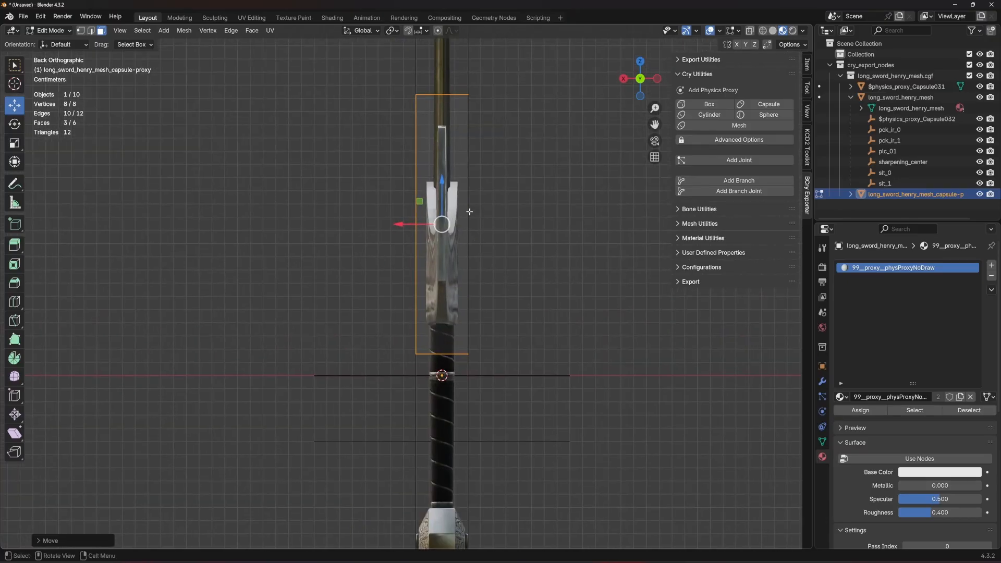
{"action": "left_click_drag", "start_coordinate": [308, 183], "coordinate": [568, 277]}
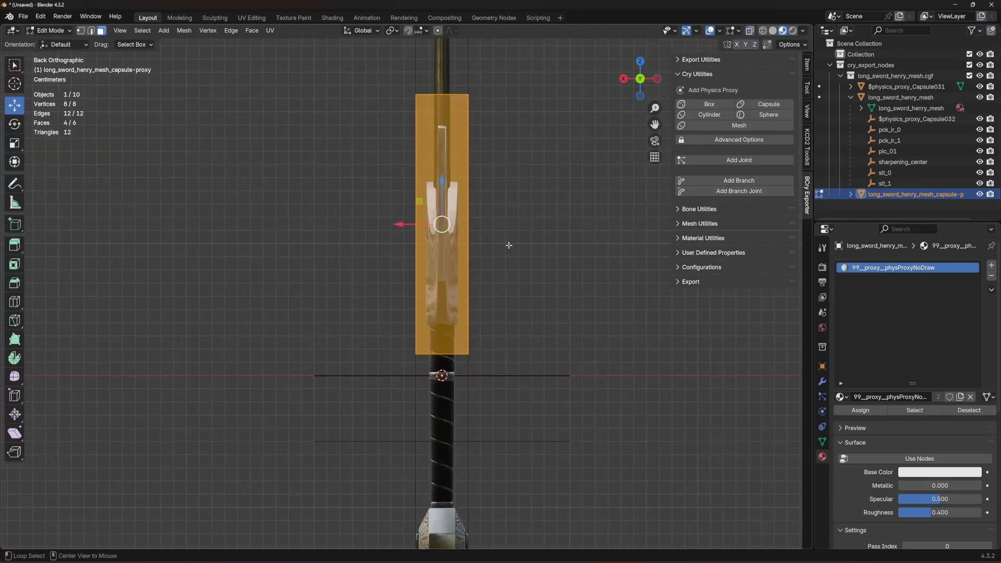
{"action": "left_click_drag", "start_coordinate": [412, 208], "coordinate": [401, 236]}
{"action": "left_click_drag", "start_coordinate": [469, 214], "coordinate": [502, 218], "text": "shift"}
{"action": "key", "text": "s"}
{"action": "key", "text": "x"}
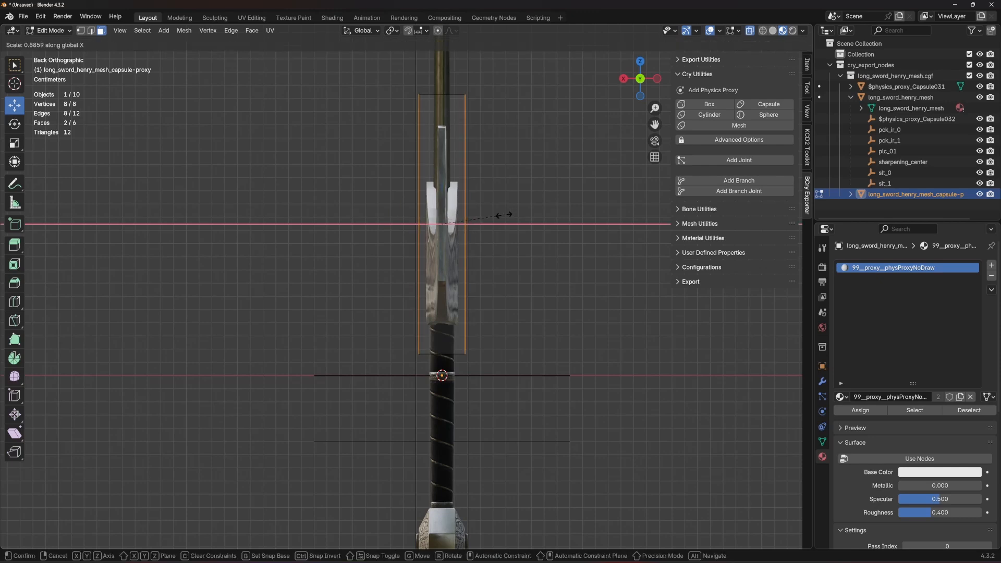
{"action": "left_click", "coordinate": [490, 221]}
Clear the face selection, return to Object Mode and check the proxy's fit around the crossguard
{"action": "middle_click_drag", "start_coordinate": [490, 220], "coordinate": [609, 126]}
{"action": "key", "text": "alt+a"}
{"action": "left_click", "coordinate": [782, 31]}
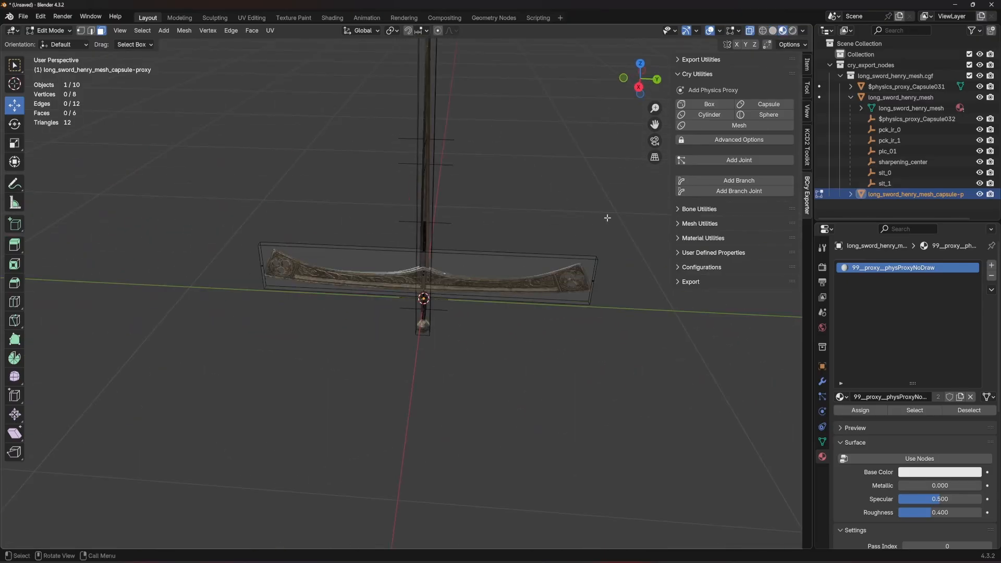
{"action": "scroll", "coordinate": [492, 239], "scroll_direction": "up", "scroll_amount": 5}
{"action": "key", "text": "Tab"}
{"action": "scroll", "coordinate": [503, 234], "scroll_direction": "down", "scroll_amount": 5}
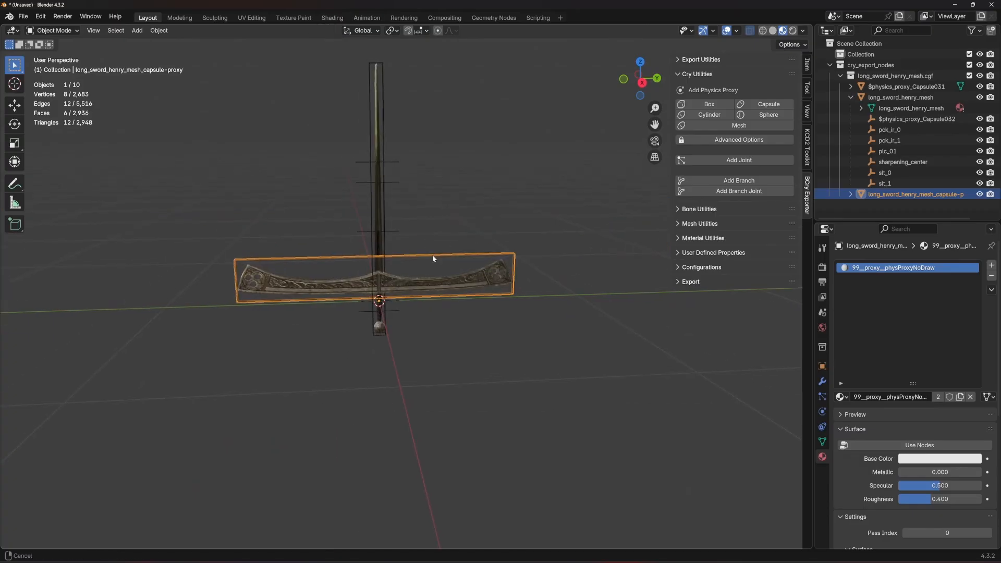
{"action": "middle_click_drag", "start_coordinate": [503, 187], "coordinate": [413, 268]}
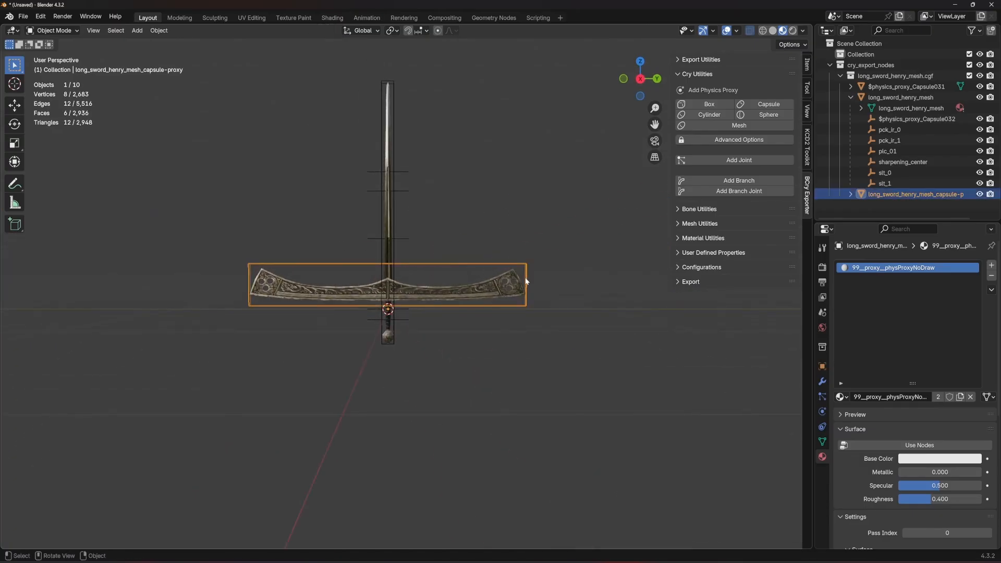
{"action": "middle_click_drag", "start_coordinate": [465, 237], "coordinate": [628, 237], "text": "shift"}
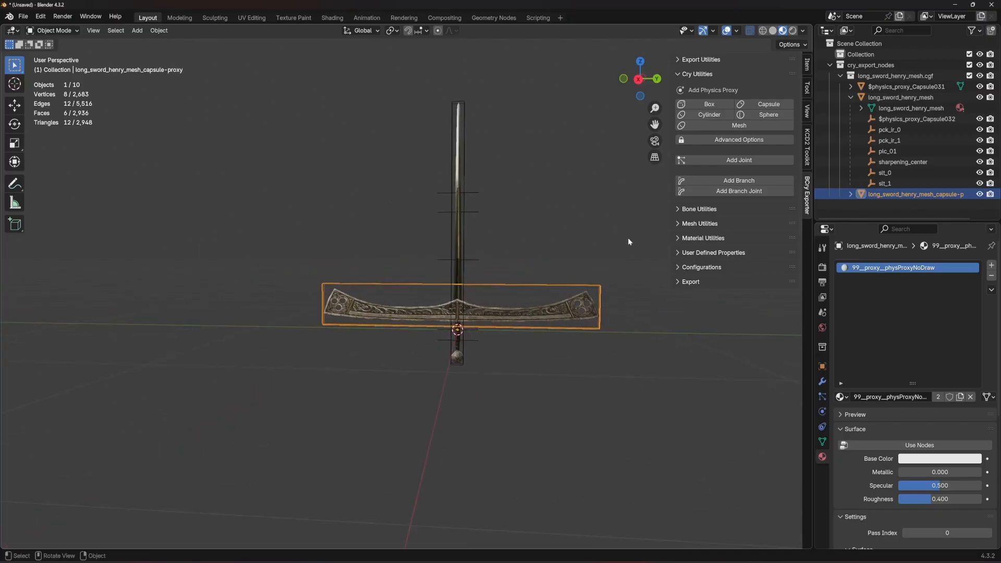
Rename the original Capsule032 empty as y and rename the crossguard's capsule proxy mesh as $physics_proxy_Capsule032
{"action": "double_click", "coordinate": [956, 118]}
{"action": "key", "text": "ctrl+c"}
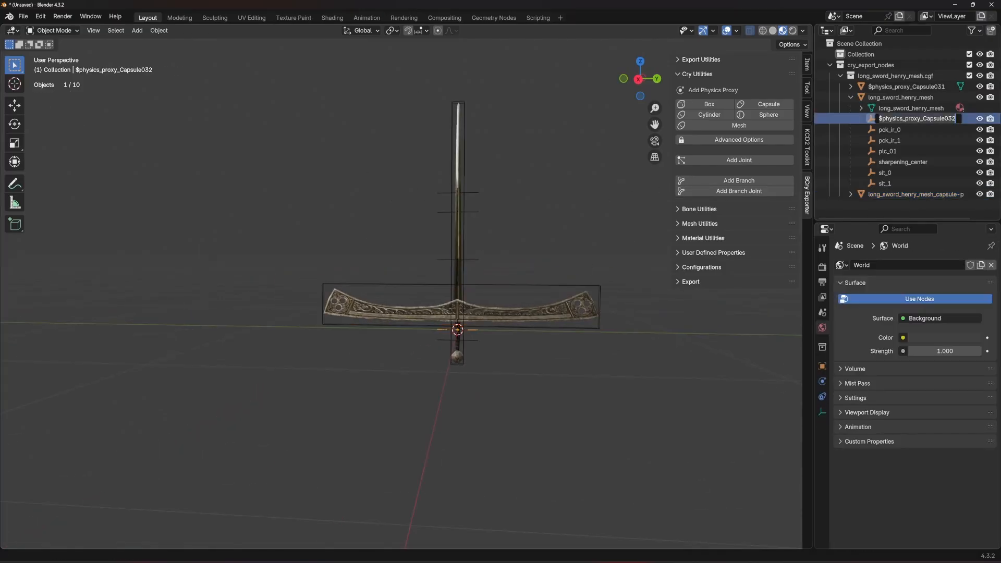
{"action": "type", "text": "y"}
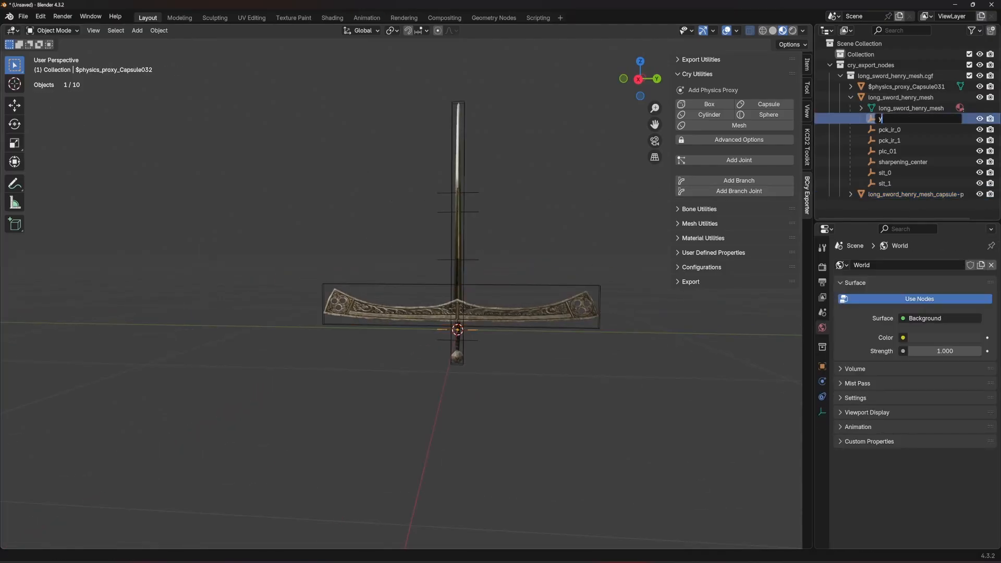
{"action": "key", "text": "Return"}
{"action": "double_click", "coordinate": [916, 194]}
{"action": "key", "text": "ctrl+a"}
{"action": "key", "text": "ctrl+v"}
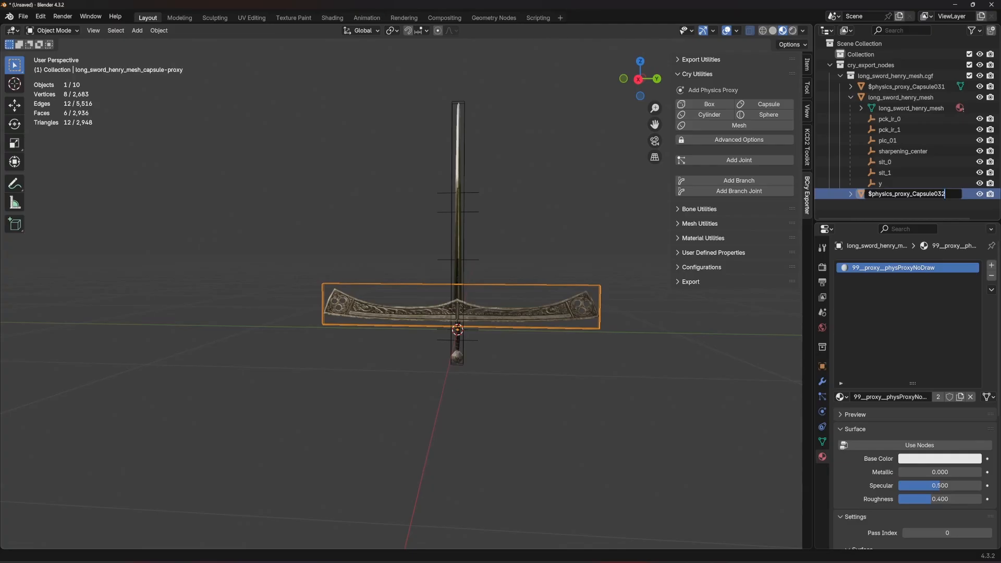
{"action": "key", "text": "Return"}
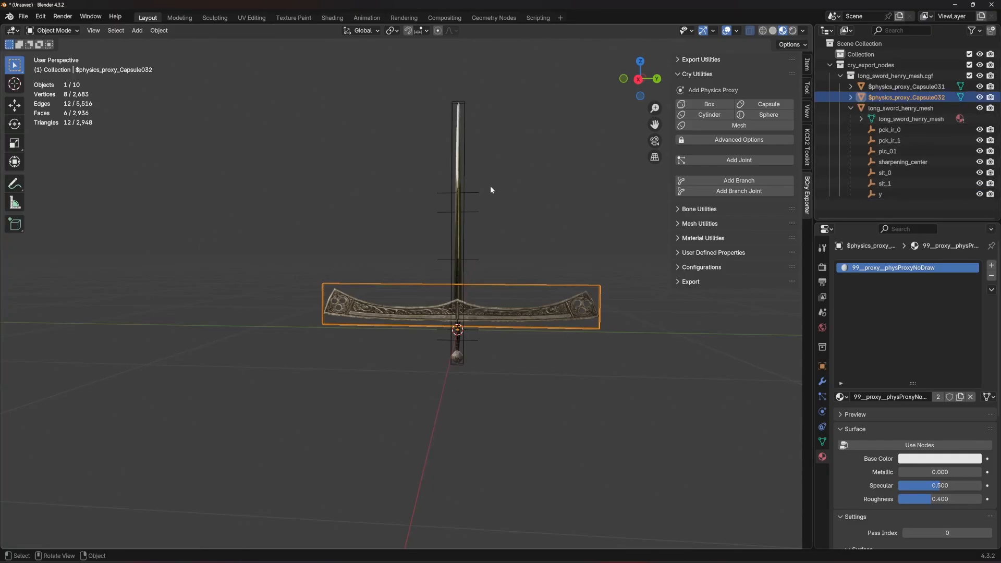
Delete the empty y from the sword's hierarchy and inspect the finished blade and crossguard proxies
{"action": "scroll", "coordinate": [521, 198], "scroll_direction": "up", "scroll_amount": 1}
{"action": "middle_click_drag", "start_coordinate": [549, 209], "coordinate": [477, 210], "text": "shift"}
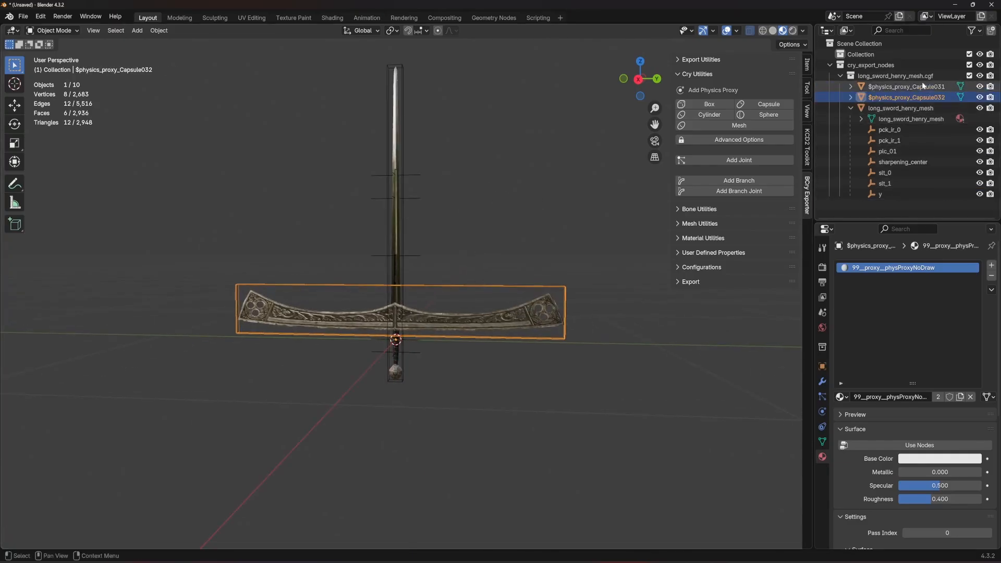
{"action": "left_click", "coordinate": [883, 194]}
{"action": "key", "text": "Delete"}
{"action": "middle_click_drag", "start_coordinate": [576, 170], "coordinate": [431, 251]}
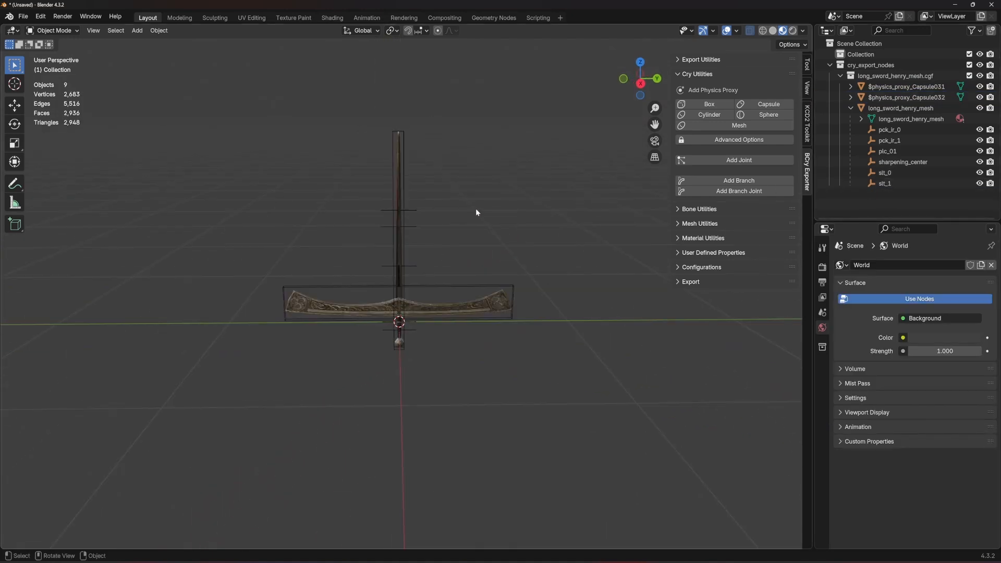
{"action": "middle_click_drag", "start_coordinate": [476, 211], "coordinate": [416, 301]}
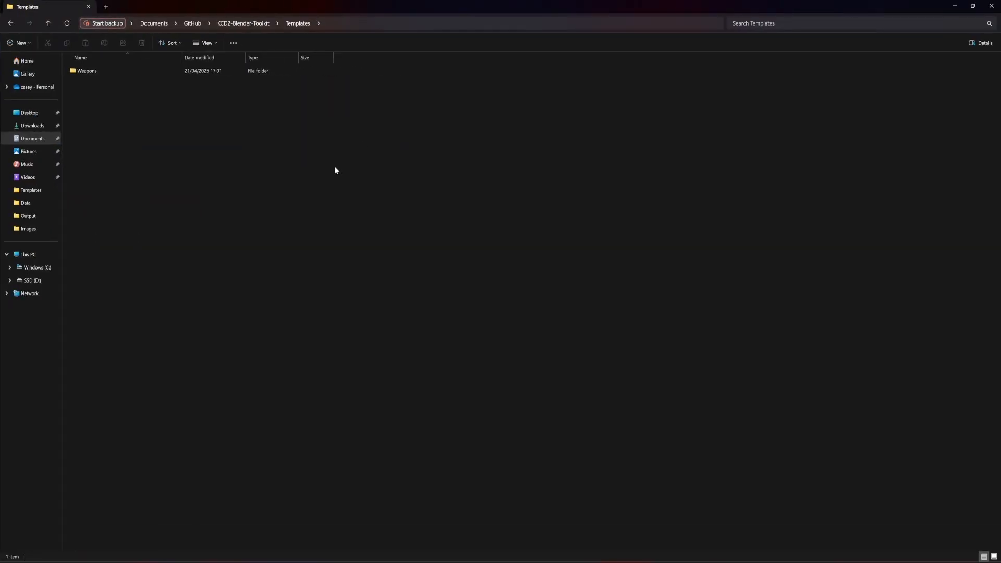
Open Longsword_Template.blend from the toolkit's Weapons templates folder and view its sword and hand helpers up close
{"action": "double_click", "coordinate": [98, 72]}
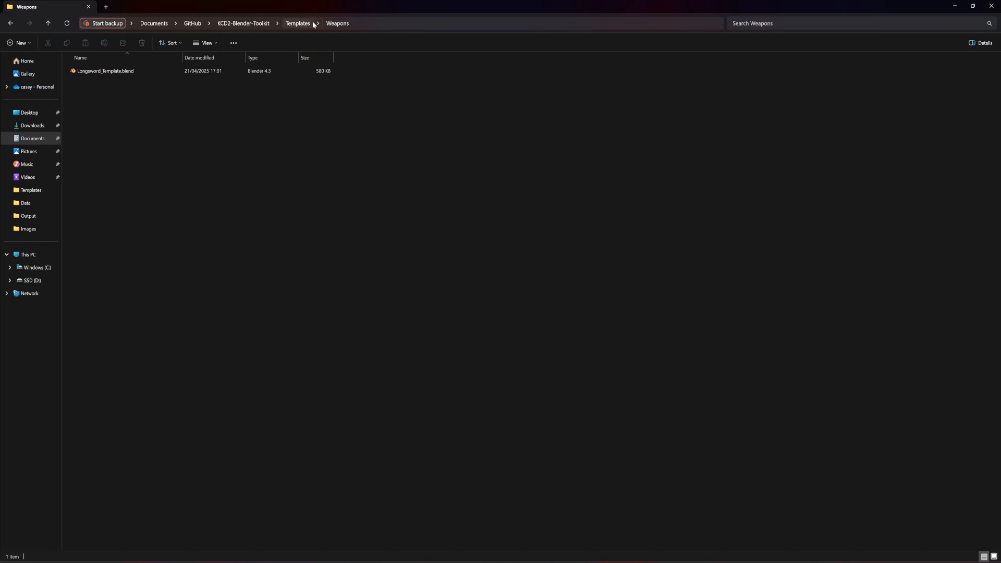
{"action": "double_click", "coordinate": [112, 72]}
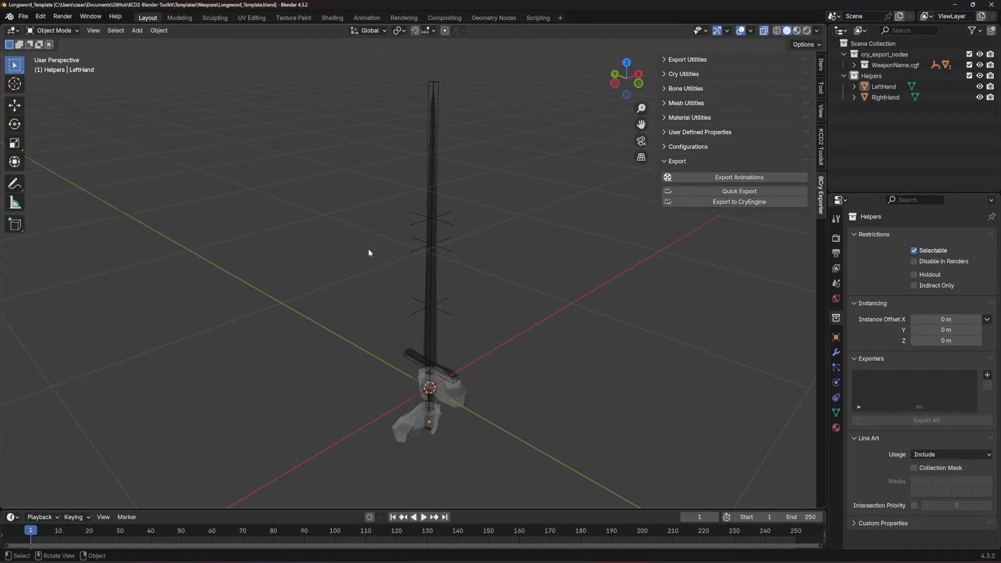
{"action": "left_click", "coordinate": [909, 163]}
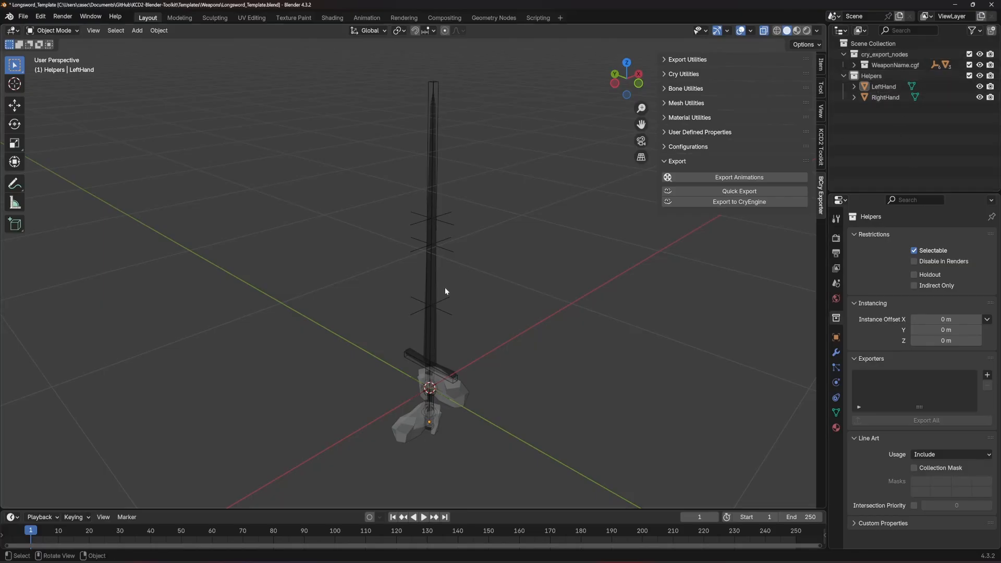
{"action": "scroll", "coordinate": [445, 291], "scroll_direction": "up", "scroll_amount": 3}
{"action": "middle_click_drag", "start_coordinate": [445, 290], "coordinate": [501, 291]}
{"action": "middle_click_drag", "start_coordinate": [499, 412], "coordinate": [479, 275], "text": "shift"}
{"action": "middle_click_drag", "start_coordinate": [514, 238], "coordinate": [601, 198]}
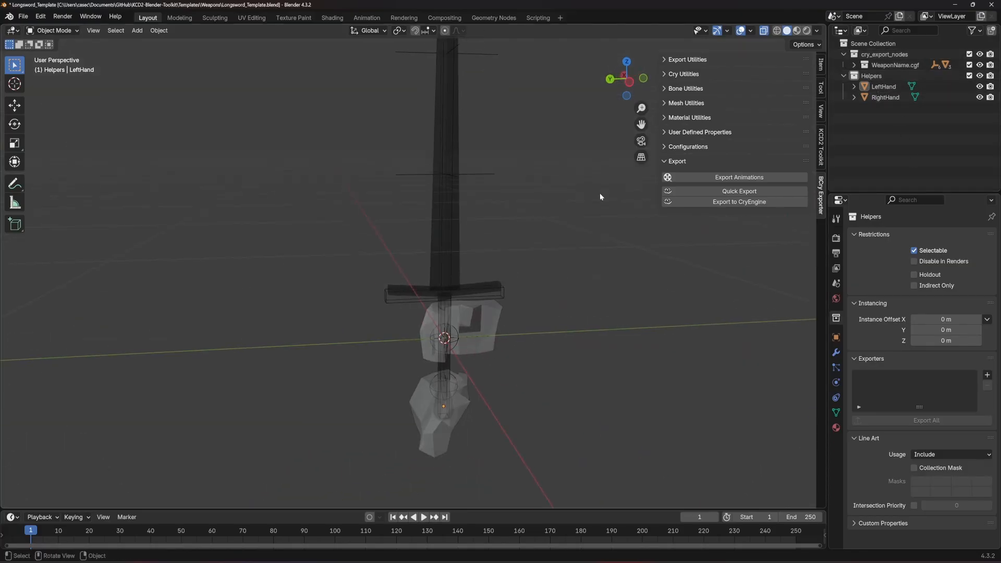
Hide the template's Helpers collection and expand WeaponName.cgf with enough room to read its object names
{"action": "left_click", "coordinate": [980, 76]}
{"action": "middle_click_drag", "start_coordinate": [525, 213], "coordinate": [490, 228]}
{"action": "middle_click_drag", "start_coordinate": [639, 185], "coordinate": [549, 189], "text": "shift"}
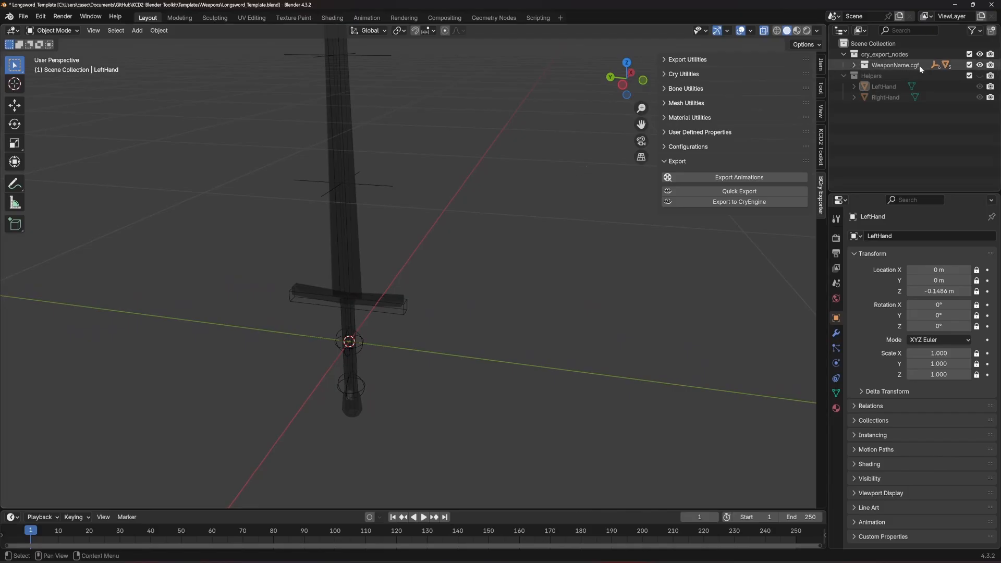
{"action": "left_click", "coordinate": [854, 65]}
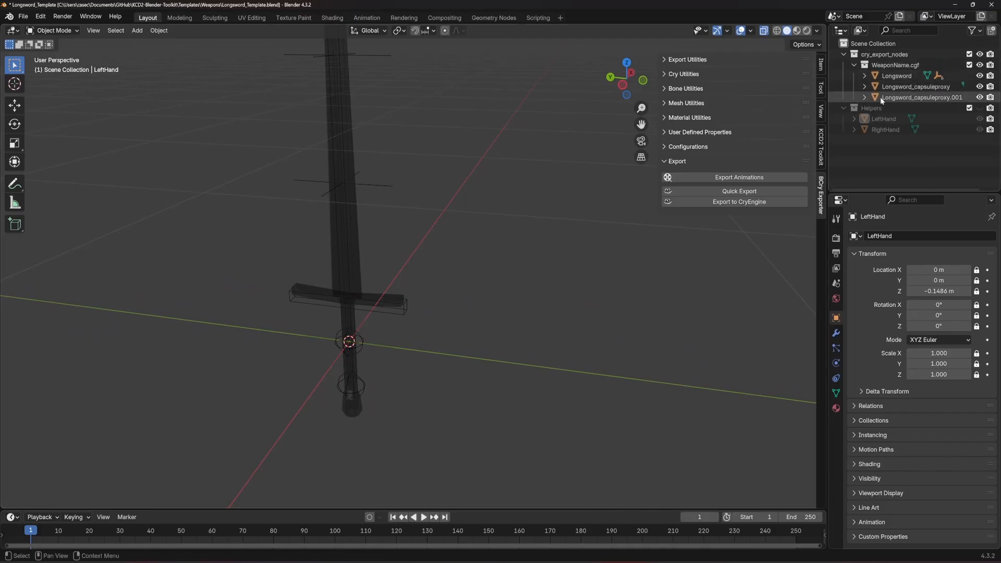
{"action": "left_click_drag", "start_coordinate": [829, 117], "coordinate": [736, 120]}
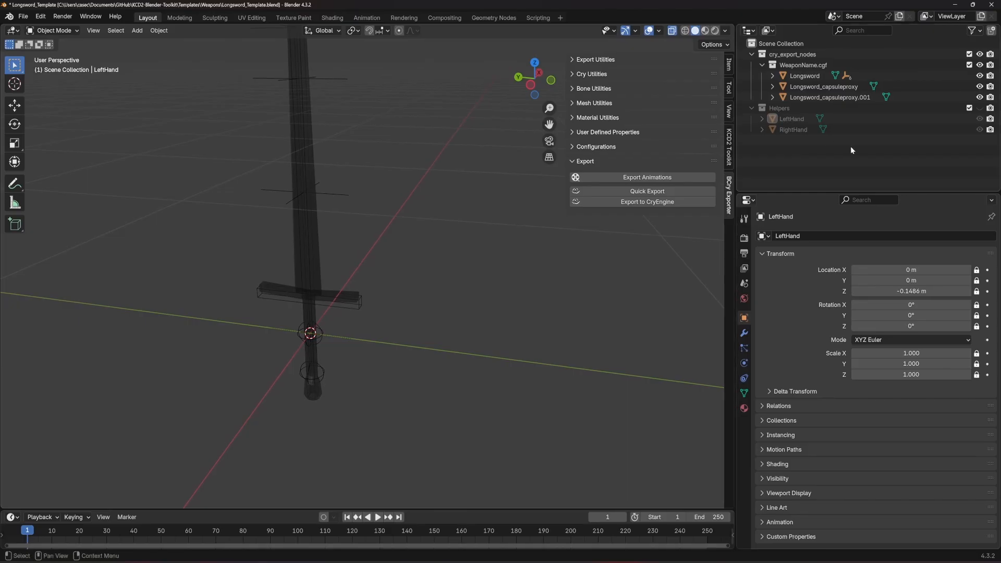
Select the Longsword mesh and the Longsword_capsuleproxy, and expand both to examine their contents
{"action": "left_click", "coordinate": [826, 76]}
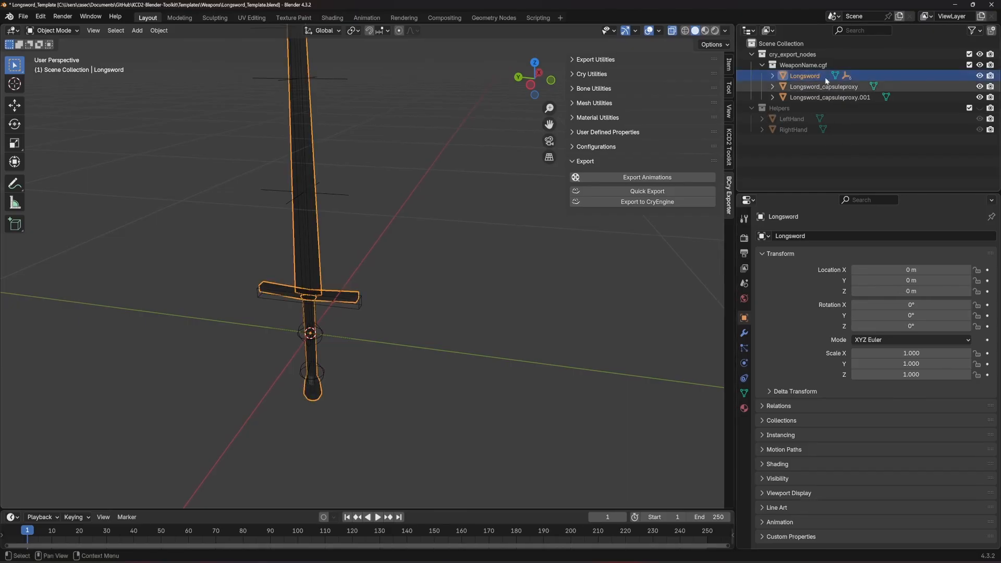
{"action": "left_click", "coordinate": [773, 86]}
{"action": "left_click", "coordinate": [804, 98]}
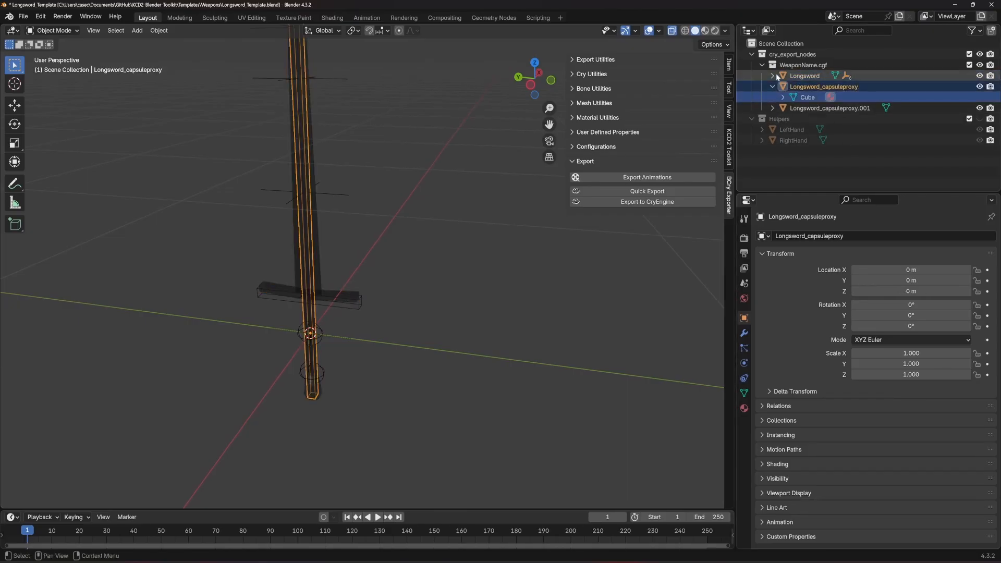
{"action": "left_click", "coordinate": [772, 76]}
{"action": "scroll", "coordinate": [841, 140], "scroll_direction": "down", "scroll_amount": 1}
{"action": "scroll", "coordinate": [840, 142], "scroll_direction": "down", "scroll_amount": 1}
{"action": "scroll", "coordinate": [452, 168], "scroll_direction": "down", "scroll_amount": 3}
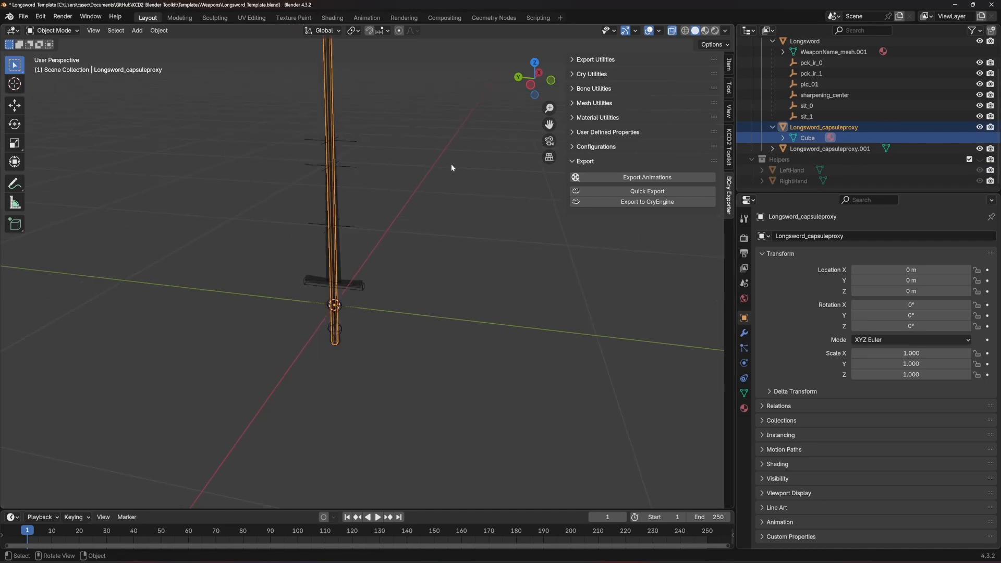
Enlarge the outliner to show the template's whole hierarchy and examine the Longsword mesh up close
{"action": "left_click", "coordinate": [455, 169]}
{"action": "mouse_move", "coordinate": [456, 169]}
{"action": "middle_mouse_down"}
{"action": "mouse_move", "coordinate": [494, 181]}
{"action": "mouse_move", "coordinate": [468, 189]}
{"action": "mouse_move", "coordinate": [460, 177]}
{"action": "middle_mouse_up"}
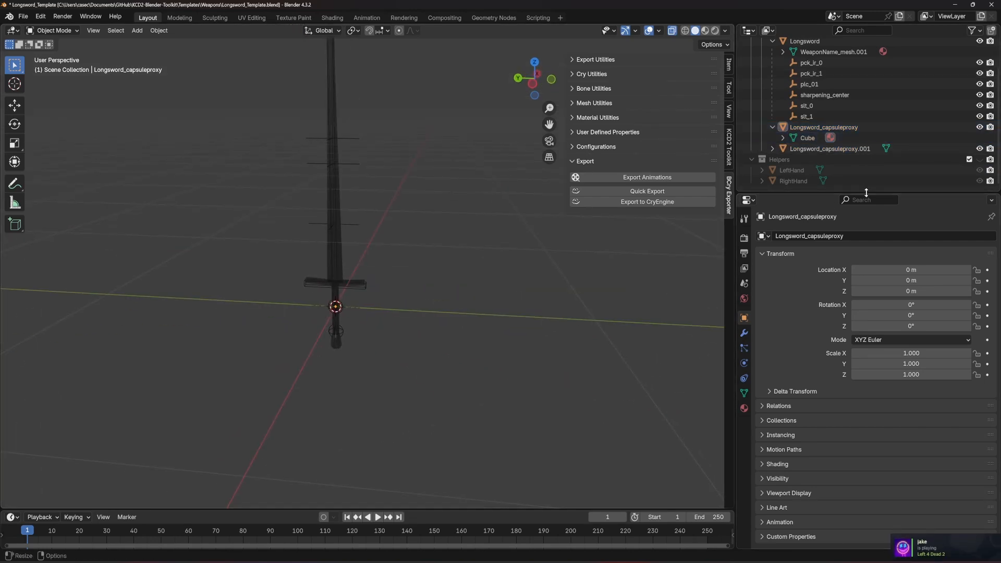
{"action": "left_click_drag", "start_coordinate": [870, 193], "coordinate": [870, 273]}
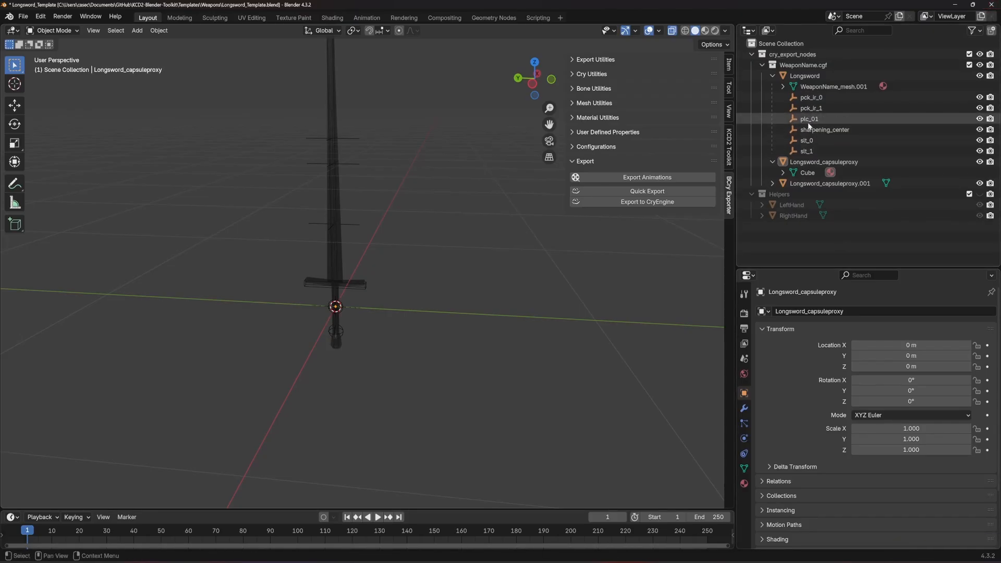
{"action": "middle_click_drag", "start_coordinate": [402, 158], "coordinate": [439, 230], "text": "shift"}
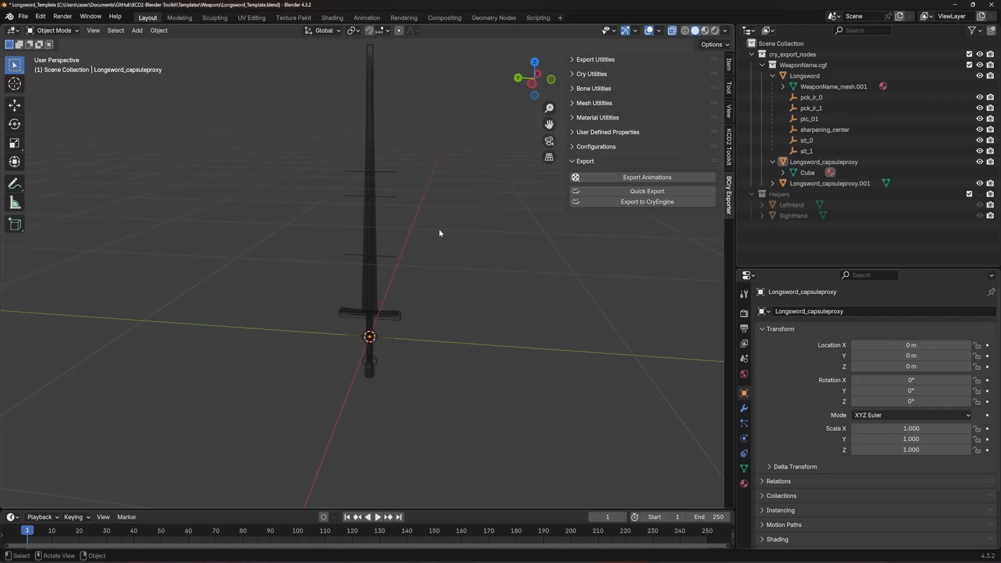
{"action": "left_click", "coordinate": [370, 229]}
{"action": "scroll", "coordinate": [413, 243], "scroll_direction": "up", "scroll_amount": 5}
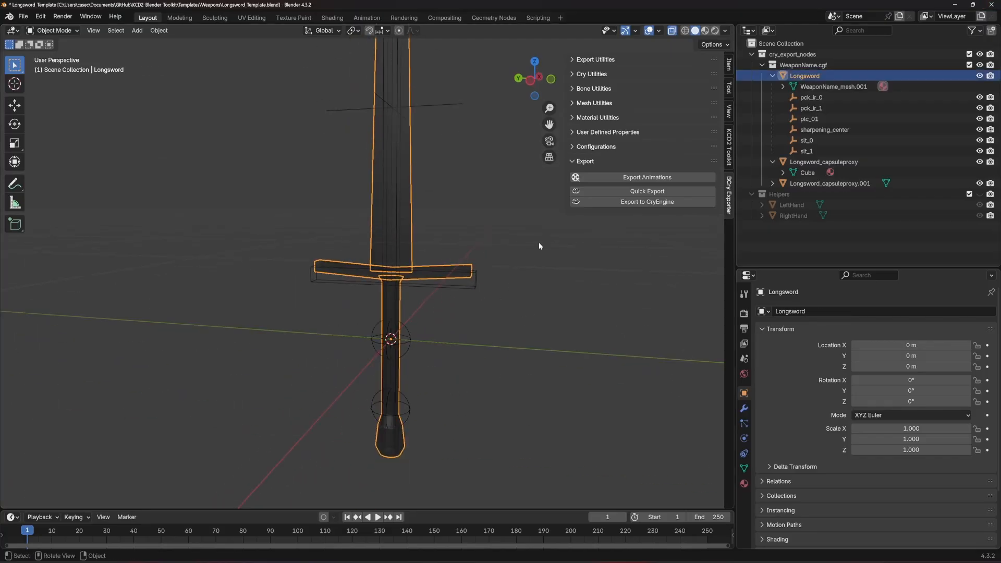
Close the template file without saving and return to the unsaved long sword scene
{"action": "left_click", "coordinate": [991, 5]}
{"action": "left_click", "coordinate": [515, 306]}
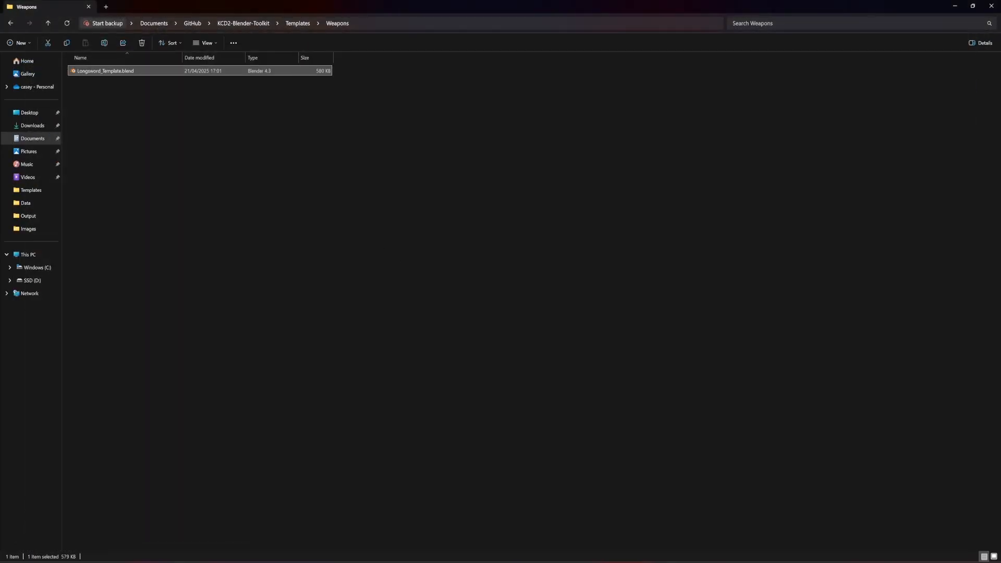
{"action": "left_click", "coordinate": [605, 531]}
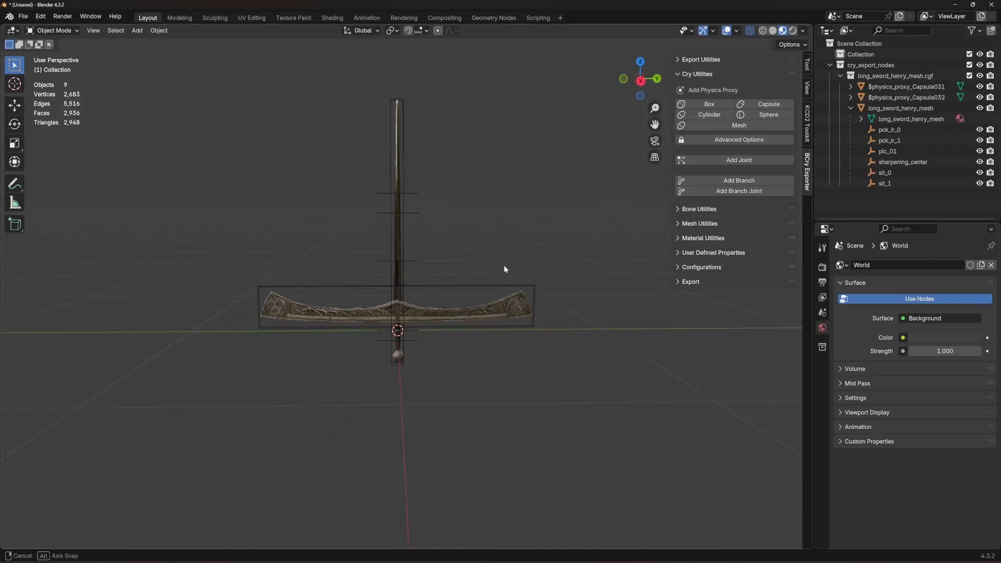
{"action": "middle_click_drag", "start_coordinate": [508, 263], "coordinate": [486, 282]}
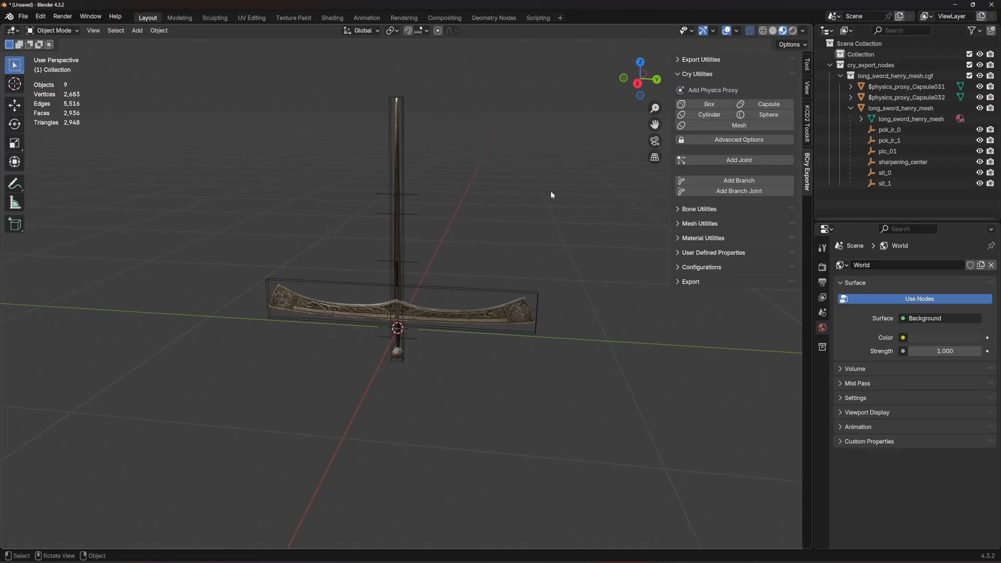
{"action": "key", "text": "ctrl+a"}
{"action": "middle_click_drag", "start_coordinate": [454, 180], "coordinate": [437, 243]}
{"action": "scroll", "coordinate": [507, 223], "scroll_direction": "up", "scroll_amount": 3}
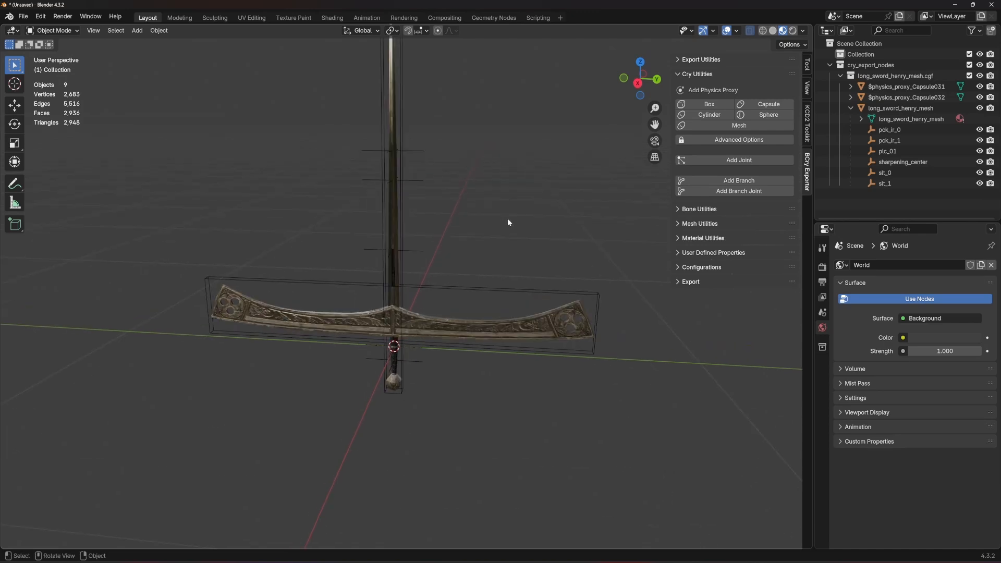
Examine the long_sword_henry_mesh.cgf hierarchy by selecting the blade proxy, the sword mesh and its child helper empties one by one
{"action": "left_click", "coordinate": [895, 76]}
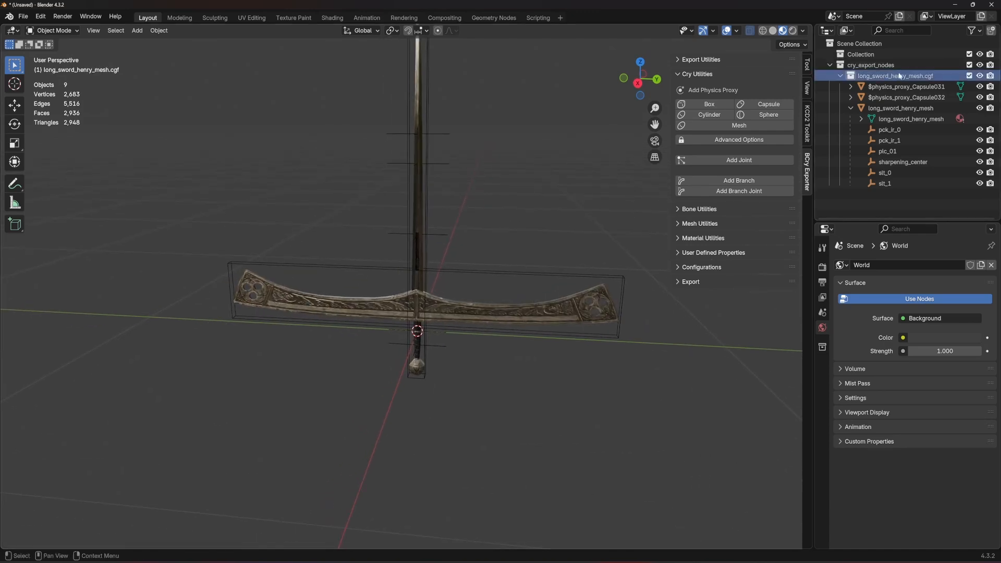
{"action": "left_click", "coordinate": [907, 87]}
{"action": "left_click", "coordinate": [890, 108]}
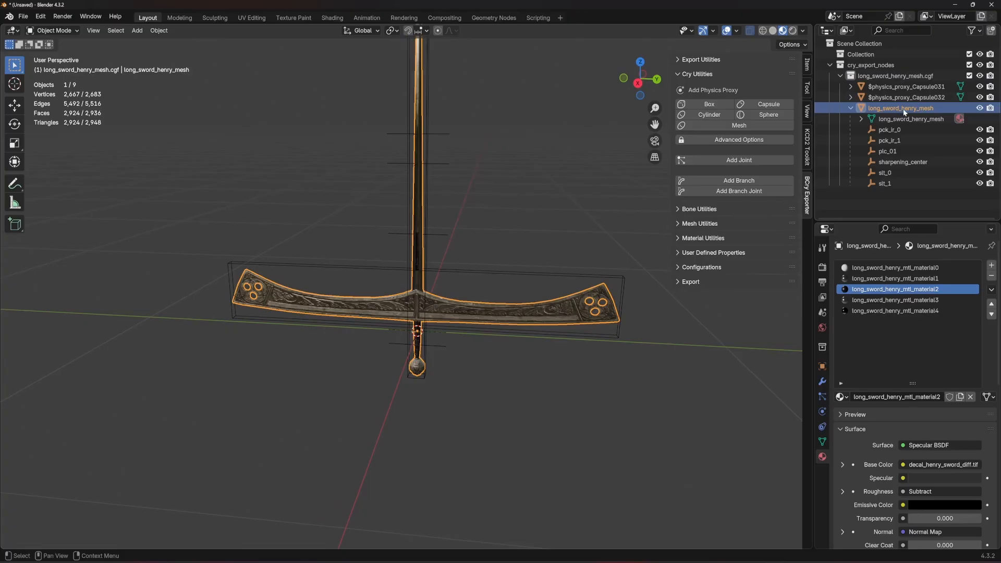
{"action": "left_click", "coordinate": [898, 130]}
{"action": "key", "text": "Down"}
{"action": "key", "text": "Down"}
{"action": "key", "text": "Down"}
{"action": "key", "text": "Down"}
{"action": "key", "text": "Down"}
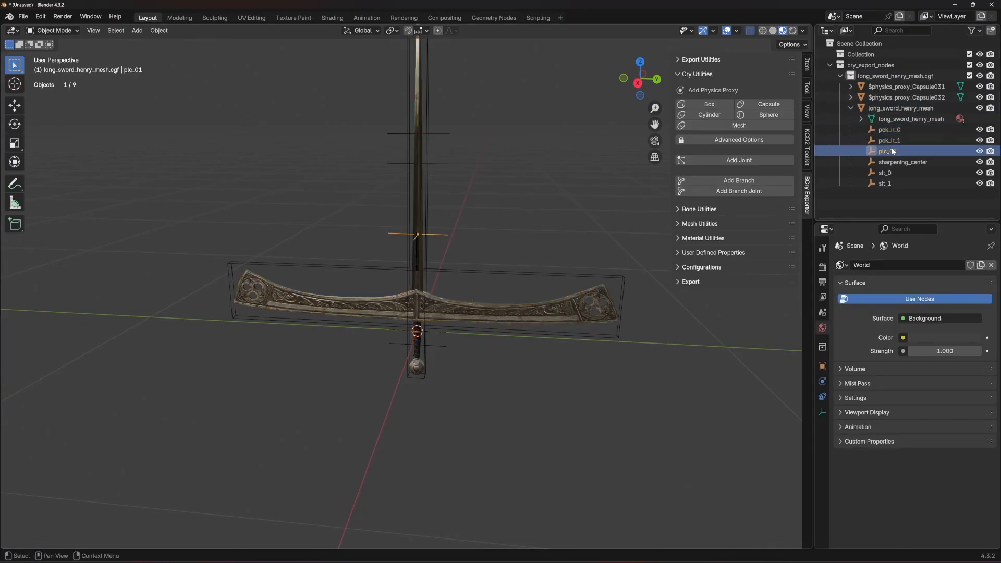
{"action": "left_click", "coordinate": [893, 140]}
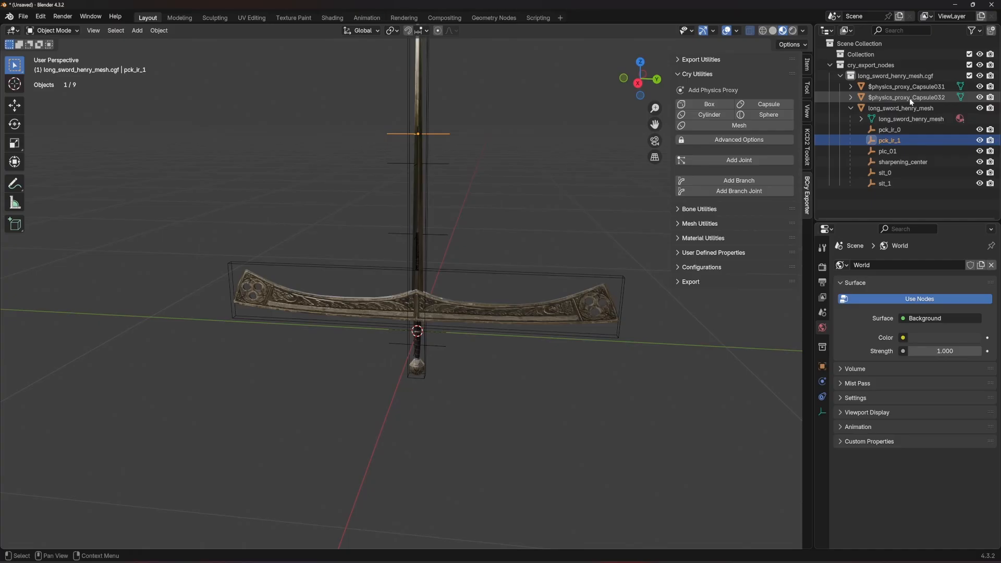
{"action": "left_click", "coordinate": [894, 130]}
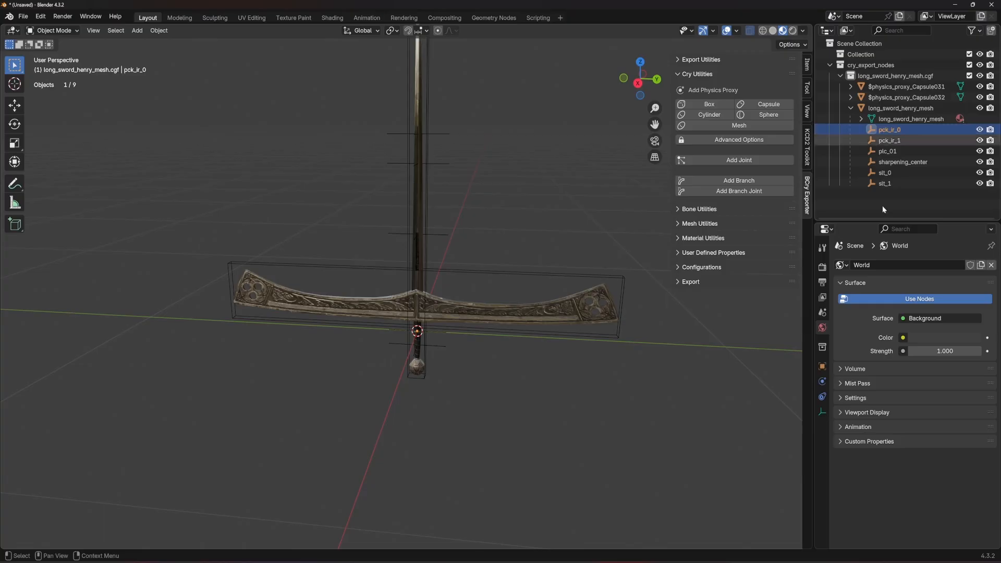
Show the object transform properties and check those of the helper empties, the sword mesh and both physics proxies
{"action": "left_click", "coordinate": [821, 366]}
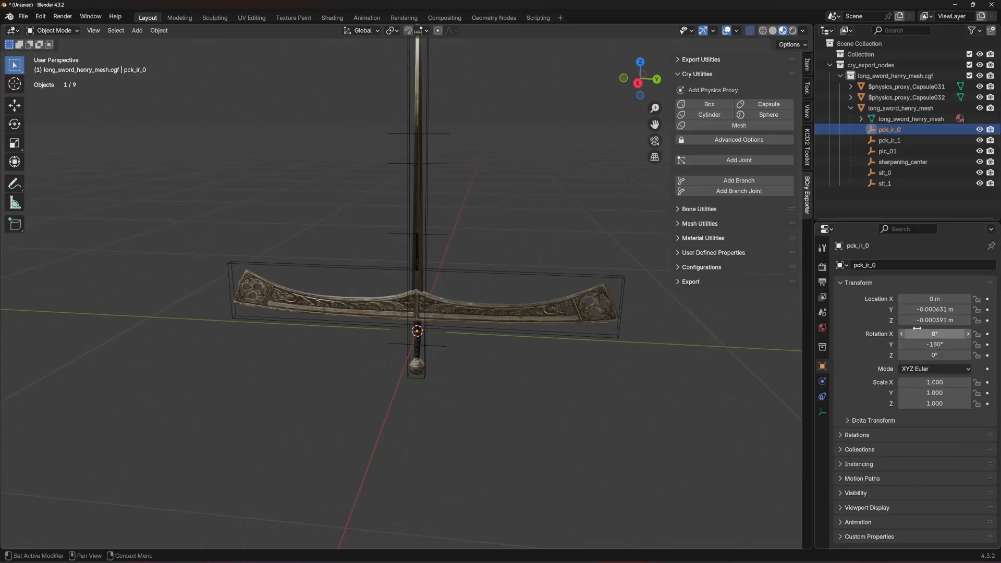
{"action": "left_click", "coordinate": [578, 189]}
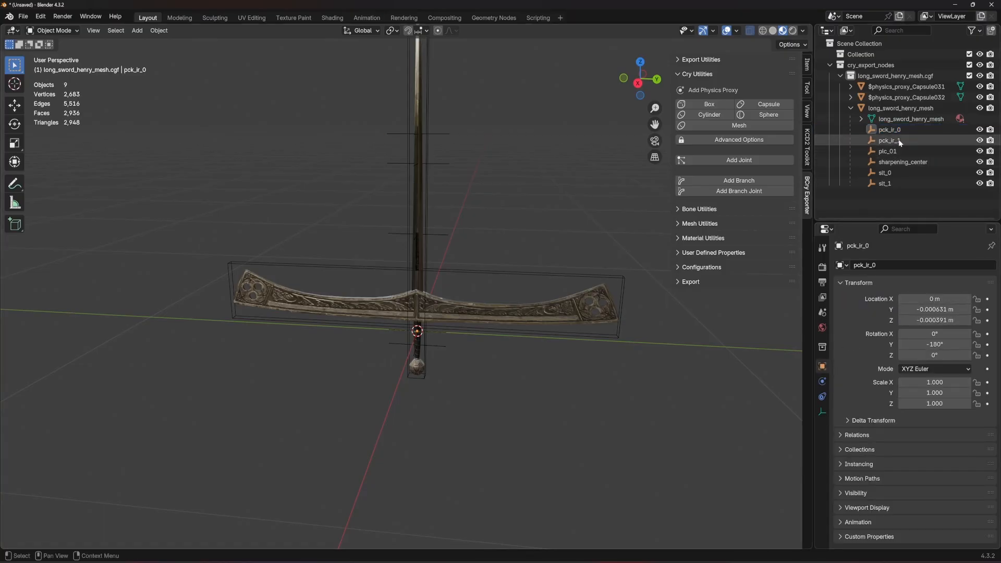
{"action": "left_click", "coordinate": [886, 163]}
{"action": "left_click", "coordinate": [887, 174]}
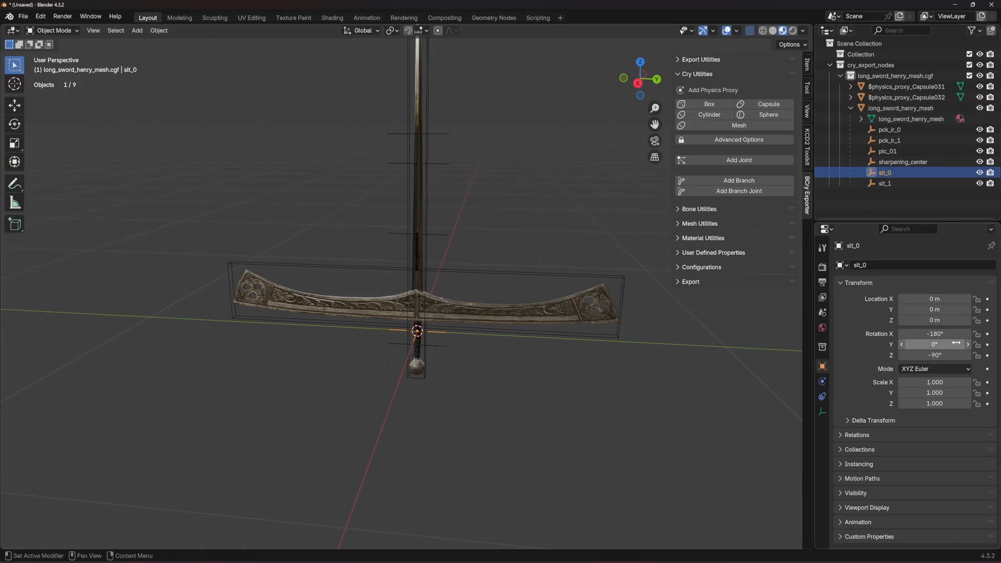
{"action": "left_click", "coordinate": [897, 108]}
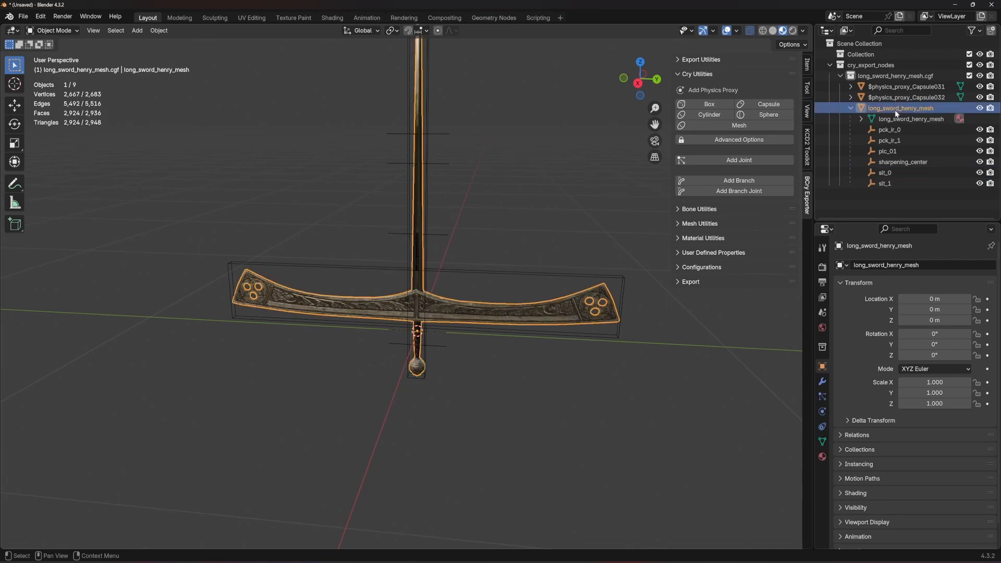
{"action": "left_click", "coordinate": [900, 97]}
{"action": "left_click", "coordinate": [901, 86]}
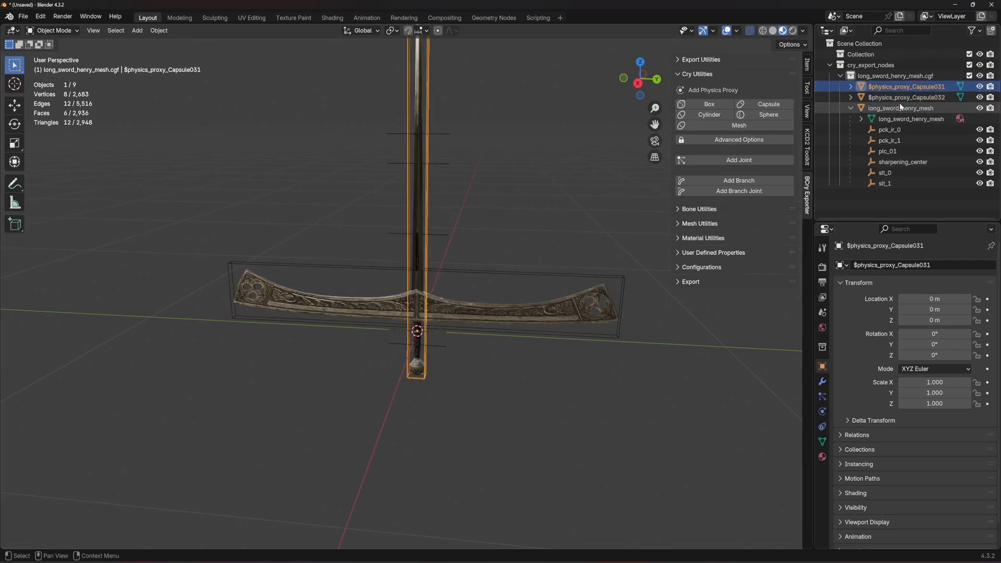
Select long_sword_henry_mesh together with both physics proxies and apply all transforms to them
{"action": "left_click", "coordinate": [900, 108]}
{"action": "left_click", "coordinate": [899, 86], "text": "shift"}
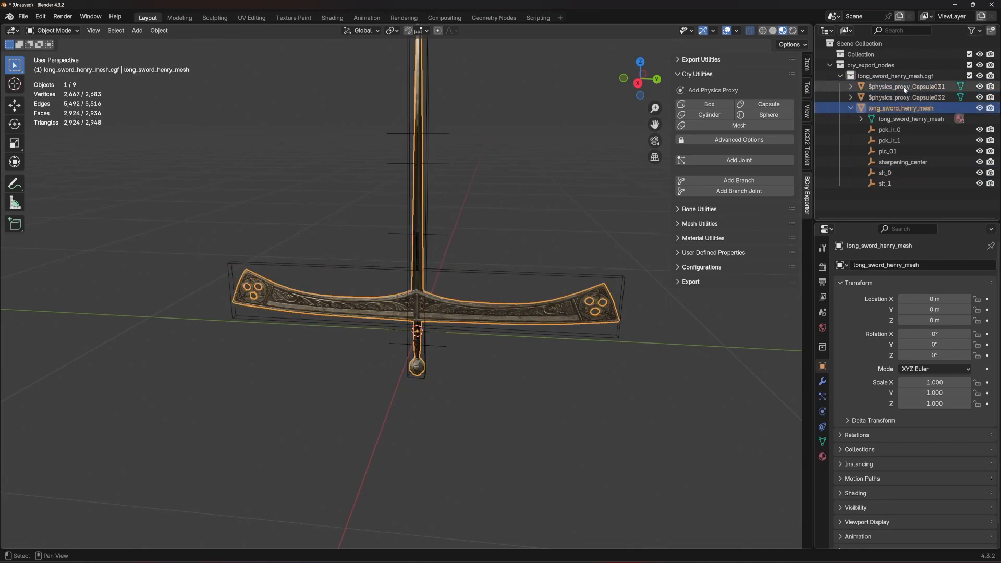
{"action": "middle_click_drag", "start_coordinate": [615, 130], "coordinate": [354, 156]}
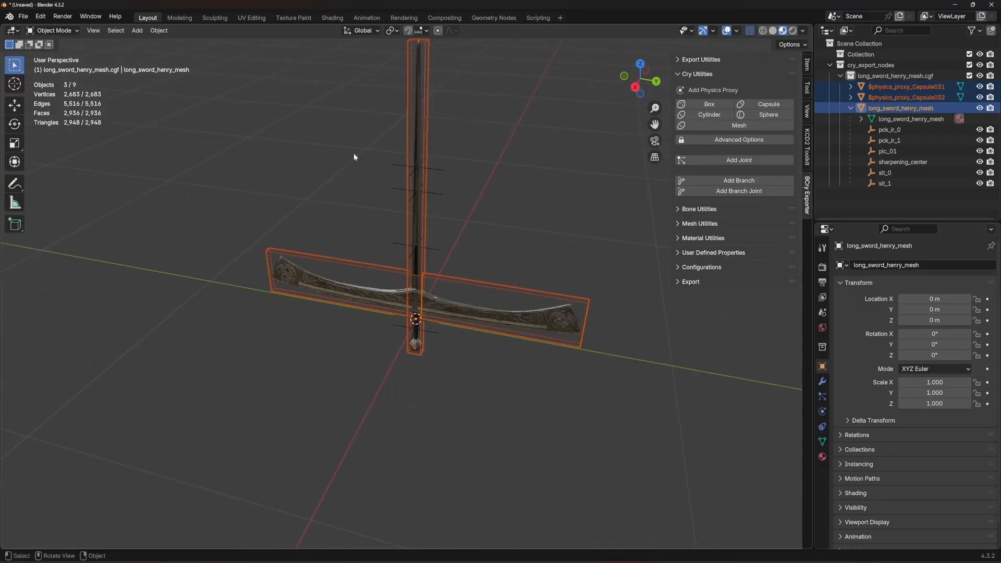
{"action": "middle_click_drag", "start_coordinate": [75, 57], "coordinate": [445, 185]}
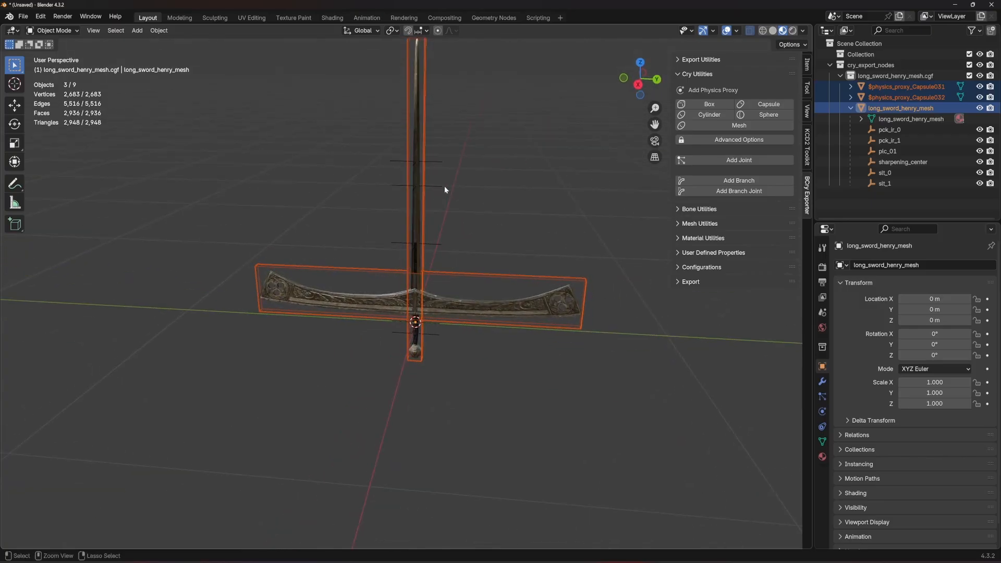
{"action": "key", "text": "ctrl+a"}
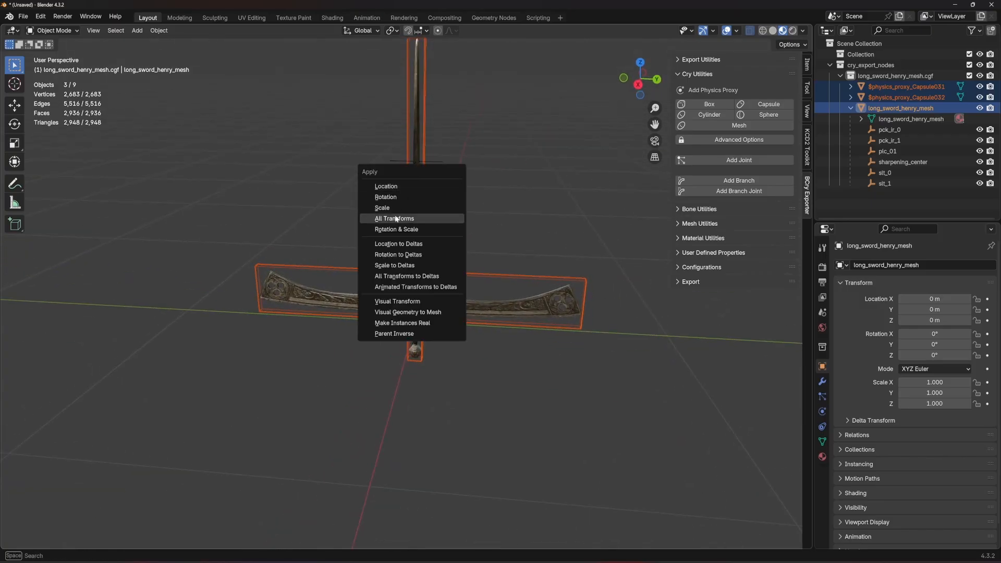
{"action": "left_click", "coordinate": [395, 219]}
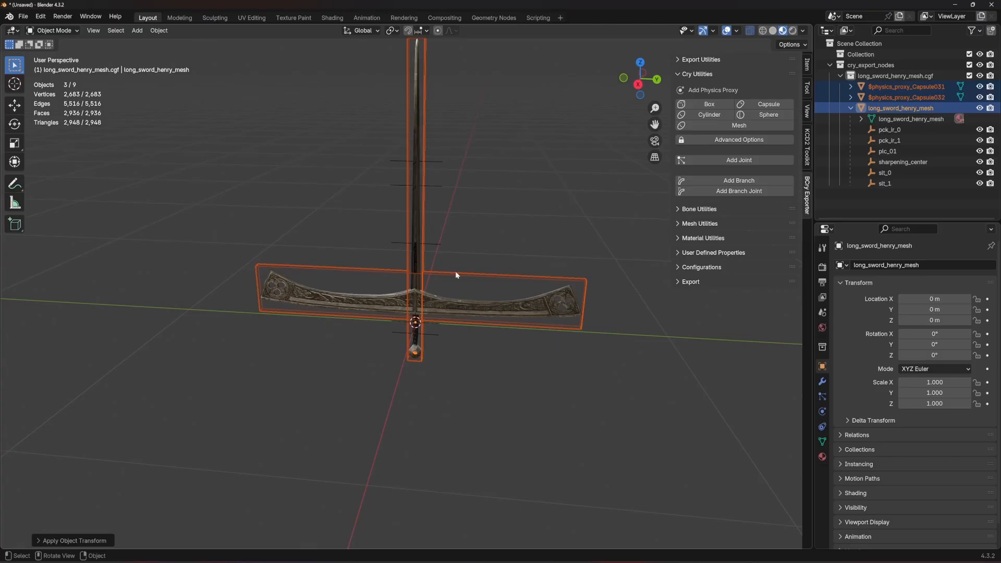
Clear the selection and inspect the whole sword with its blade and crossguard proxies
{"action": "left_click", "coordinate": [513, 176]}
{"action": "middle_click_drag", "start_coordinate": [494, 267], "coordinate": [409, 231], "text": "shift"}
{"action": "scroll", "coordinate": [519, 236], "scroll_direction": "up", "scroll_amount": 5}
{"action": "scroll", "coordinate": [380, 257], "scroll_direction": "down", "scroll_amount": 5}
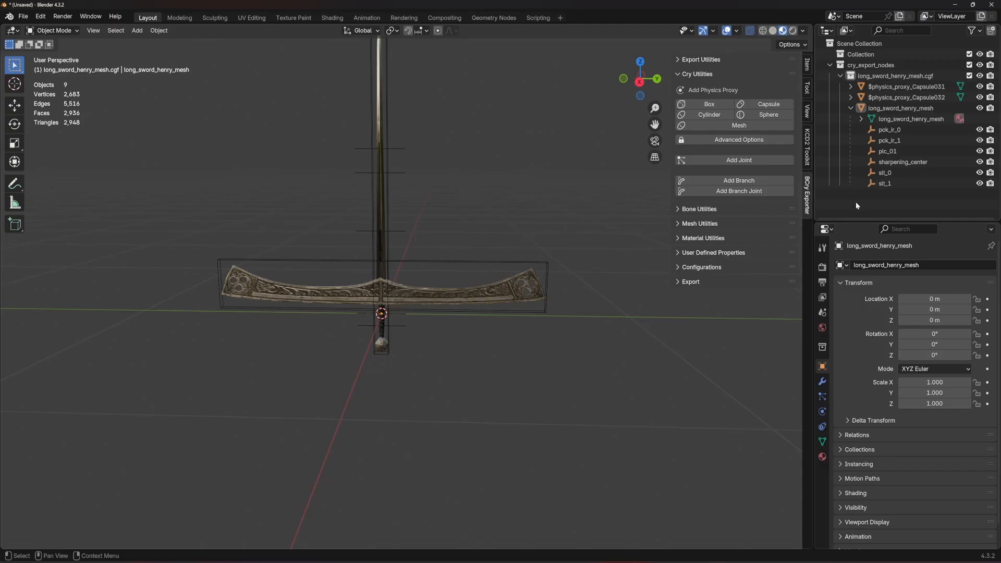
{"action": "middle_click_drag", "start_coordinate": [443, 164], "coordinate": [475, 216], "text": "shift"}
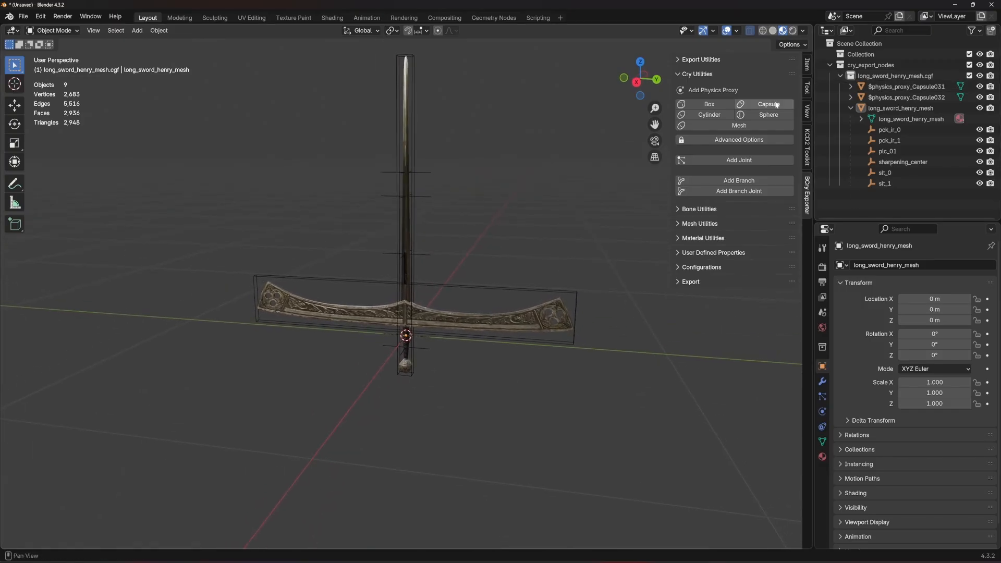
Export the long sword with the KCD2 toolkit as untitled.dae into D:\KCD2Modding\Model Test, keeping Apply Modifiers enabled
{"action": "left_click", "coordinate": [808, 148]}
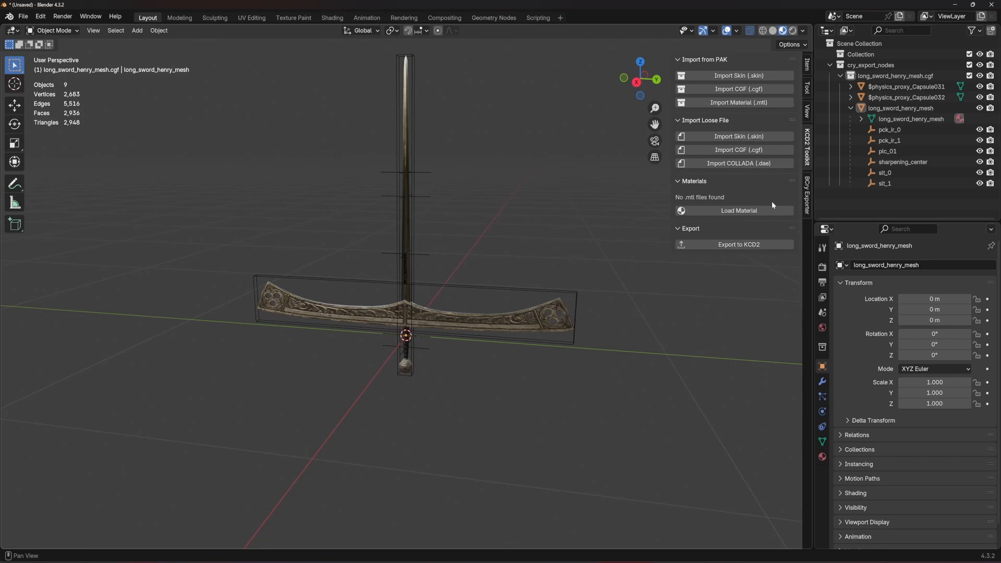
{"action": "left_click", "coordinate": [712, 247]}
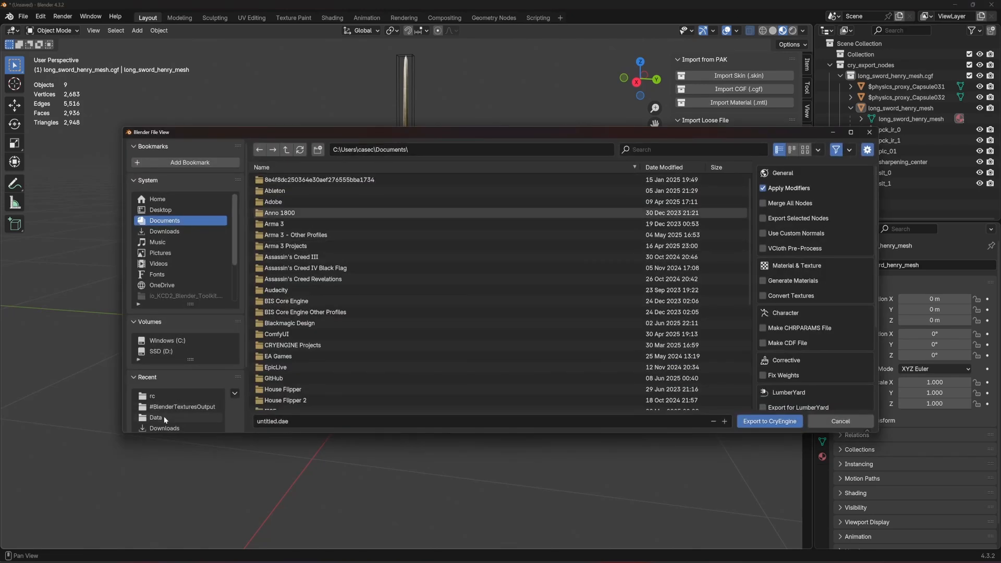
{"action": "scroll", "coordinate": [164, 415], "scroll_direction": "down", "scroll_amount": 3}
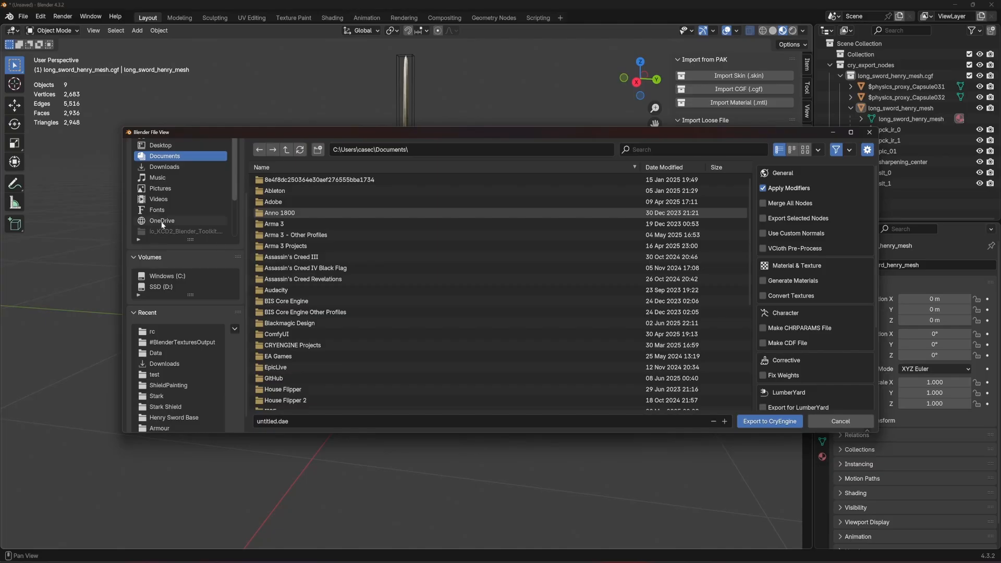
{"action": "left_click", "coordinate": [165, 287]}
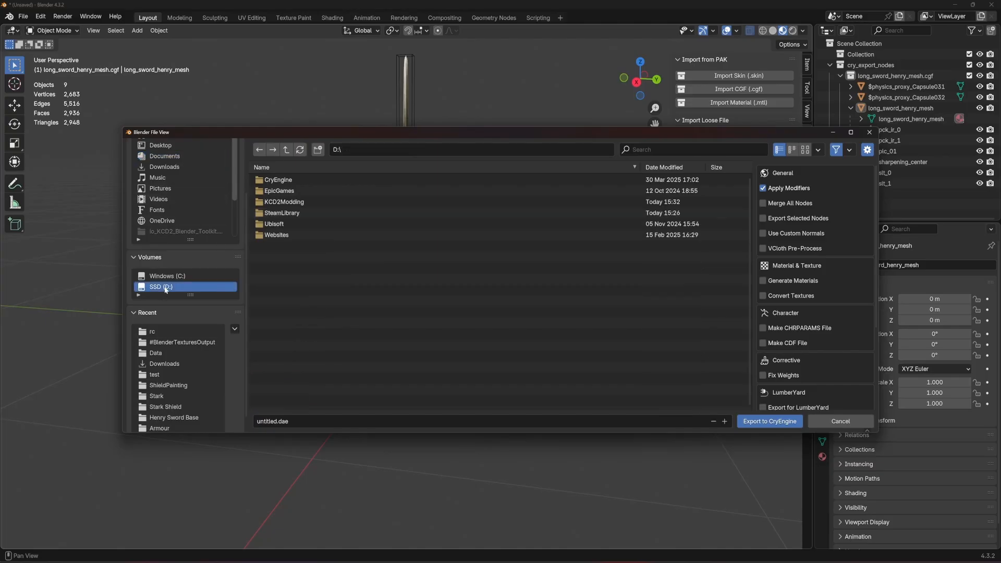
{"action": "double_click", "coordinate": [279, 202]}
{"action": "scroll", "coordinate": [339, 292], "scroll_direction": "down", "scroll_amount": 2}
{"action": "scroll", "coordinate": [338, 297], "scroll_direction": "down", "scroll_amount": 3}
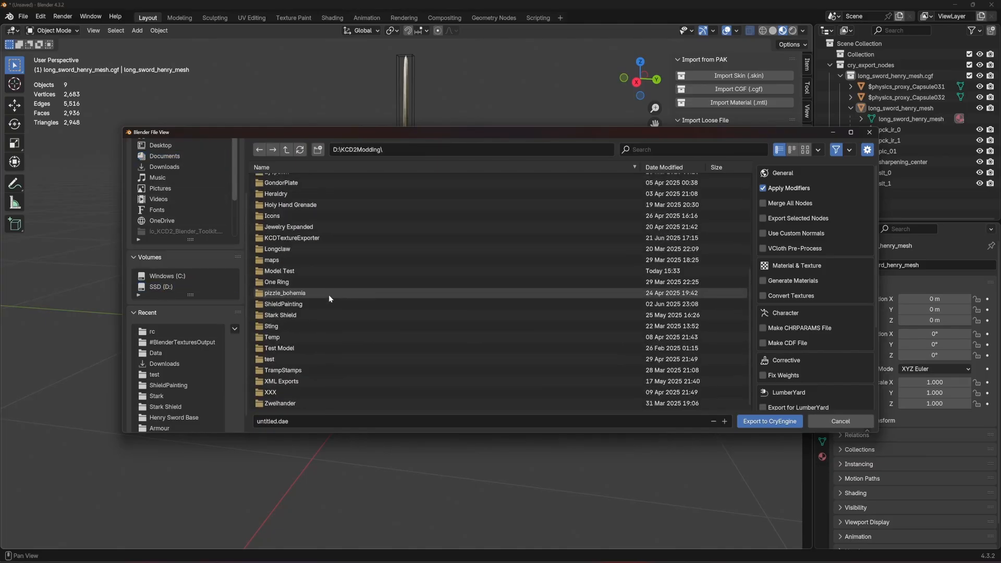
{"action": "left_click", "coordinate": [295, 259]}
{"action": "scroll", "coordinate": [308, 239], "scroll_direction": "up", "scroll_amount": 5}
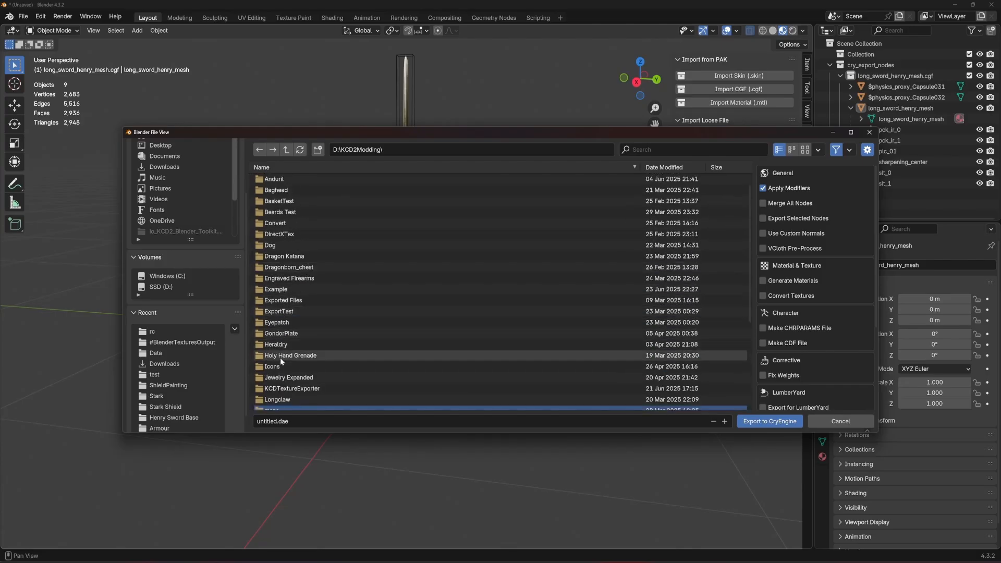
{"action": "scroll", "coordinate": [282, 376], "scroll_direction": "down", "scroll_amount": 2}
{"action": "double_click", "coordinate": [281, 378]}
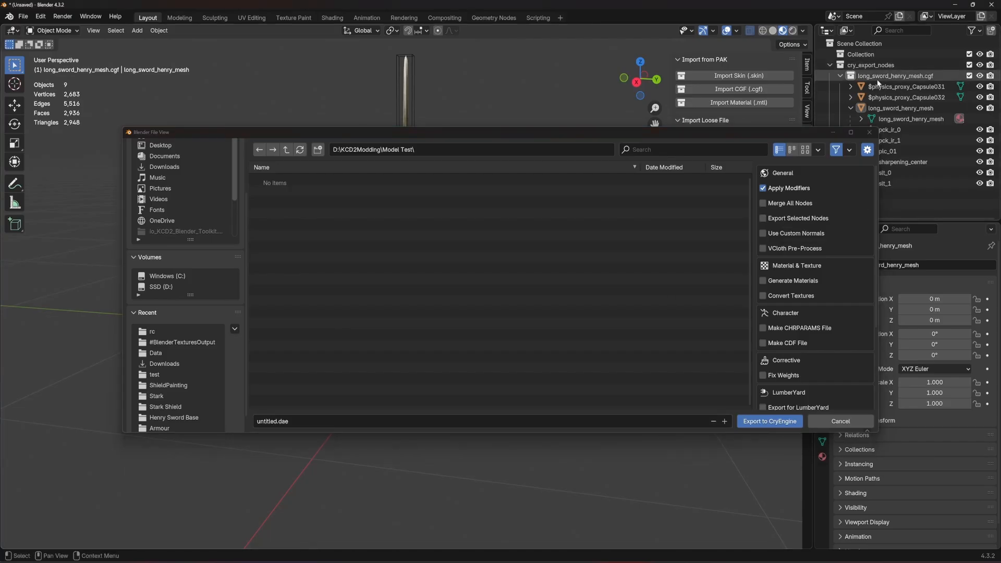
{"action": "left_click", "coordinate": [770, 421]}
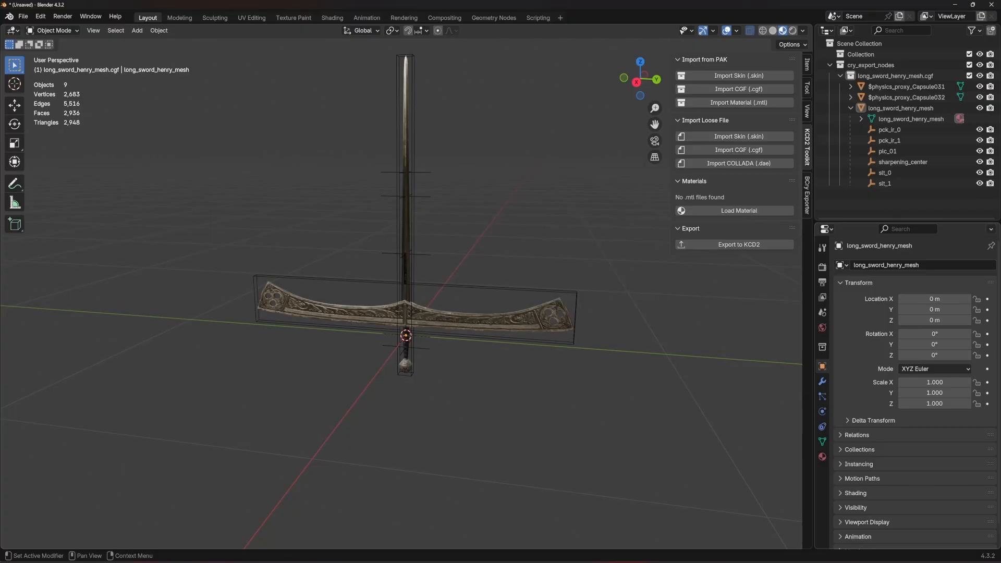
Switch to File Explorer and check the exported long_sword_henry_mesh.cgf in the Model Test folder, then return to the sword scene
{"action": "left_click_drag", "start_coordinate": [999, 173], "coordinate": [538, 162]}
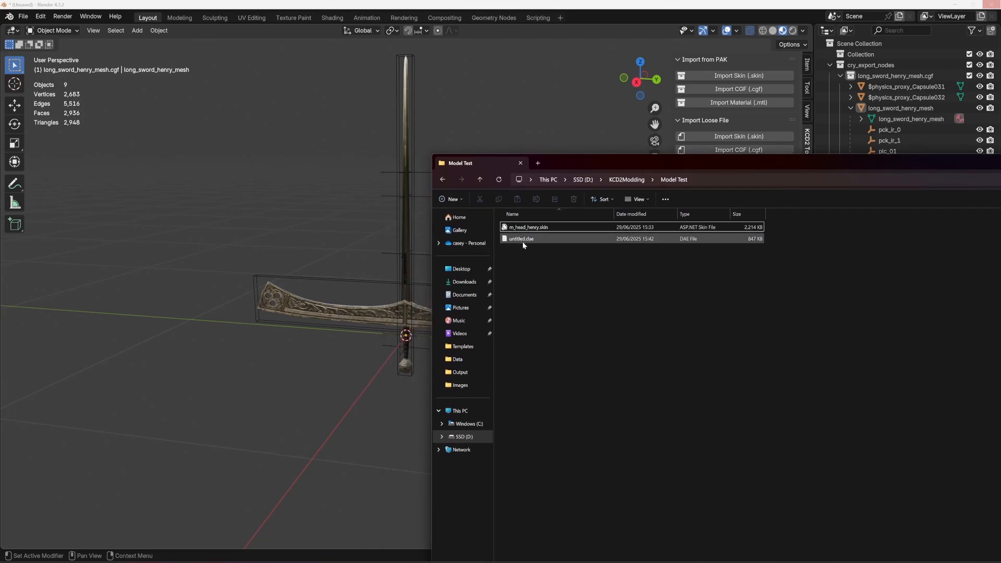
{"action": "left_click_drag", "start_coordinate": [523, 242], "coordinate": [314, 281]}
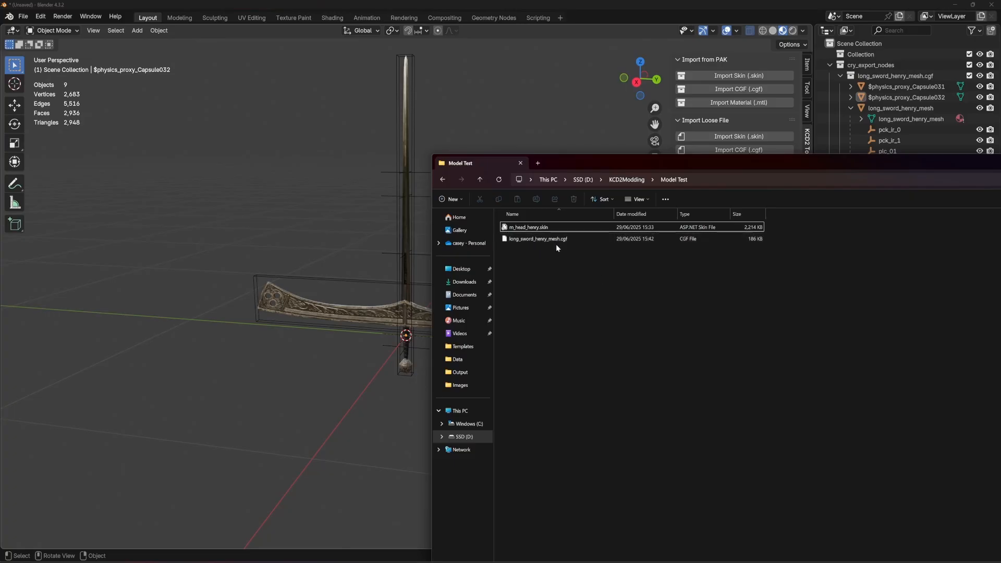
{"action": "left_click", "coordinate": [557, 240]}
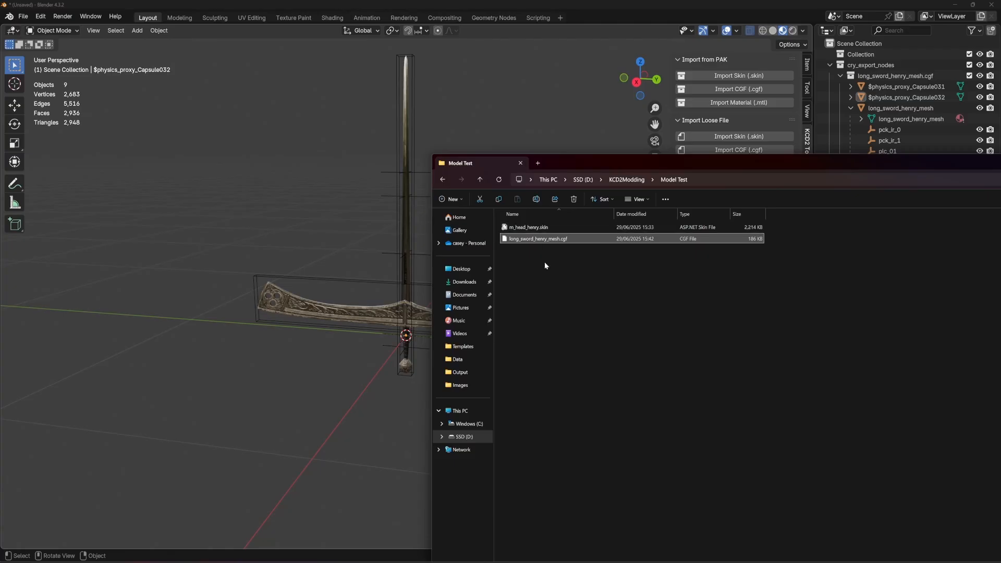
{"action": "left_click_drag", "start_coordinate": [658, 162], "coordinate": [270, 57]}
{"action": "double_click", "coordinate": [672, 61]}
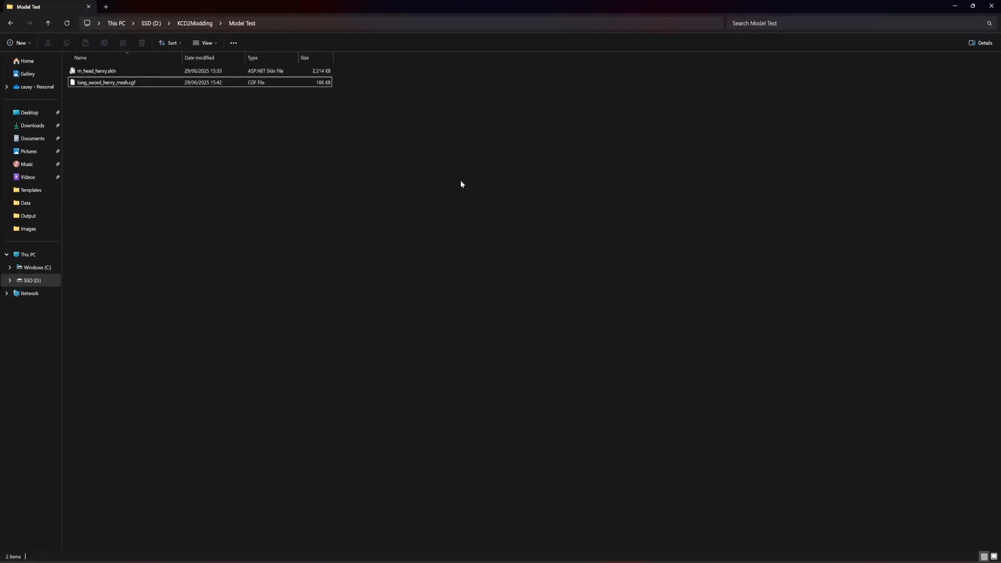
{"action": "left_click", "coordinate": [955, 6]}
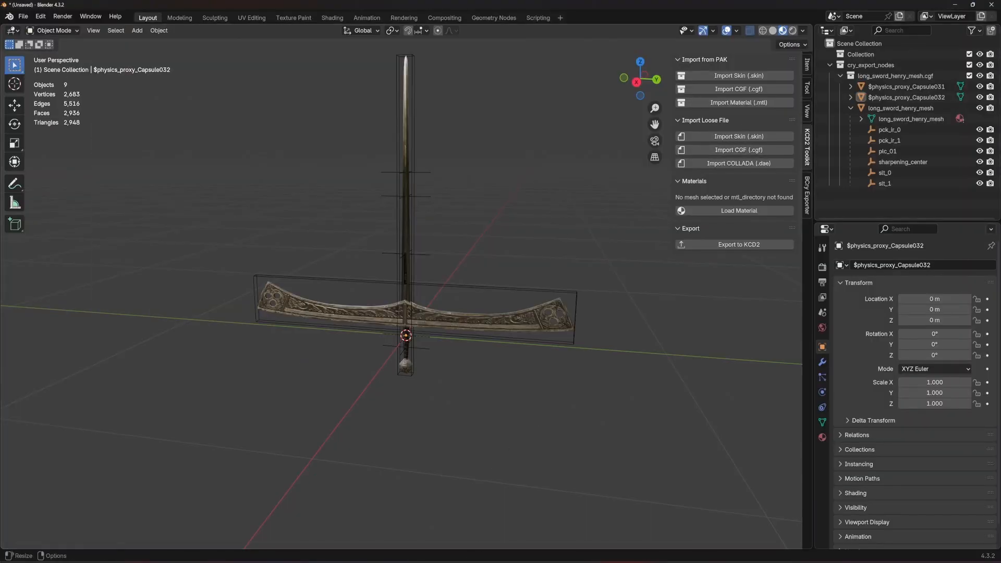
Open the KingdomComeDeliverance2 game folder in File Explorer and view the PAK files in its Data folder
{"action": "key", "text": "super"}
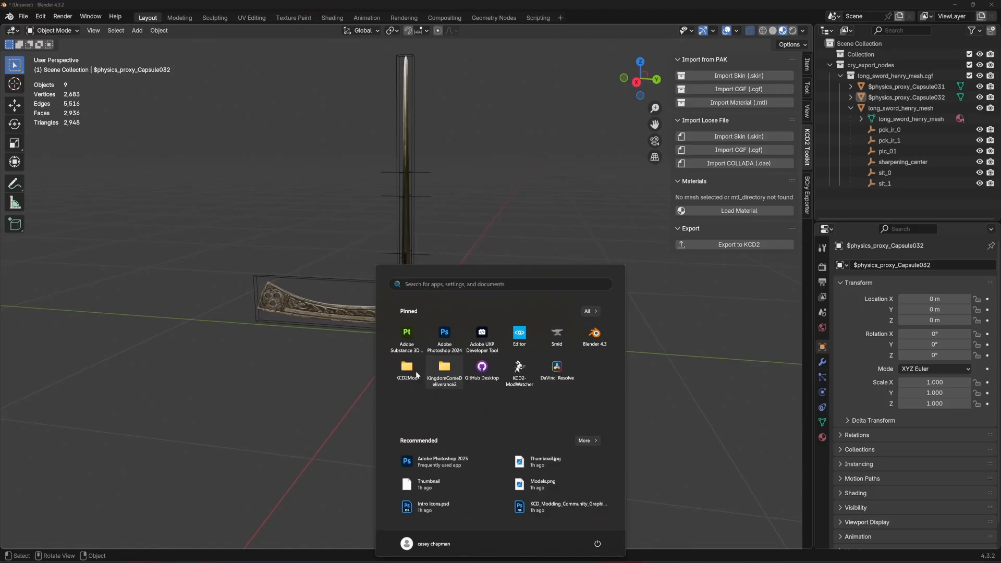
{"action": "left_click", "coordinate": [445, 370]}
{"action": "mouse_move", "coordinate": [421, 2]}
{"action": "left_mouse_down"}
{"action": "mouse_move", "coordinate": [404, 31]}
{"action": "mouse_move", "coordinate": [402, 1]}
{"action": "left_mouse_up"}
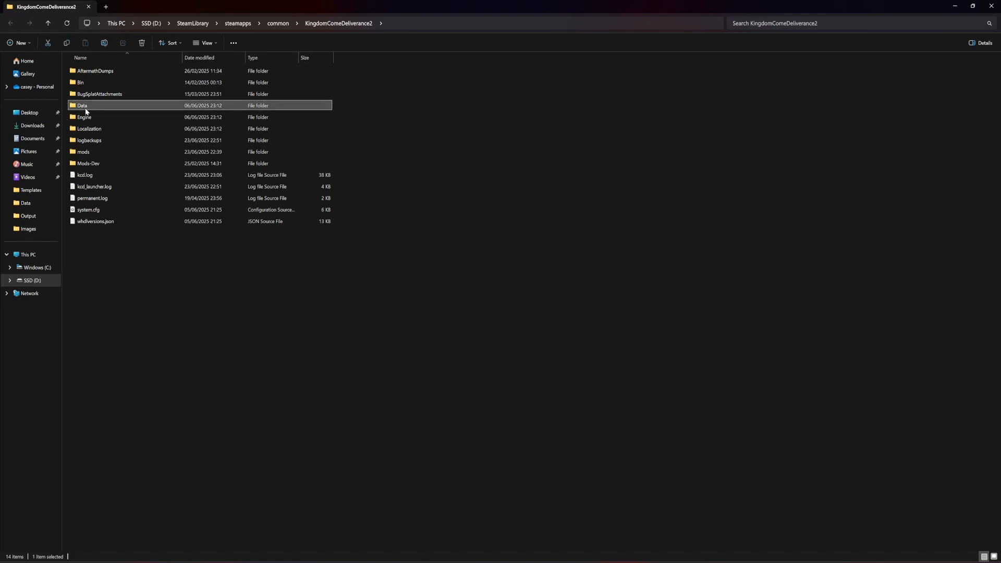
{"action": "double_click", "coordinate": [82, 105]}
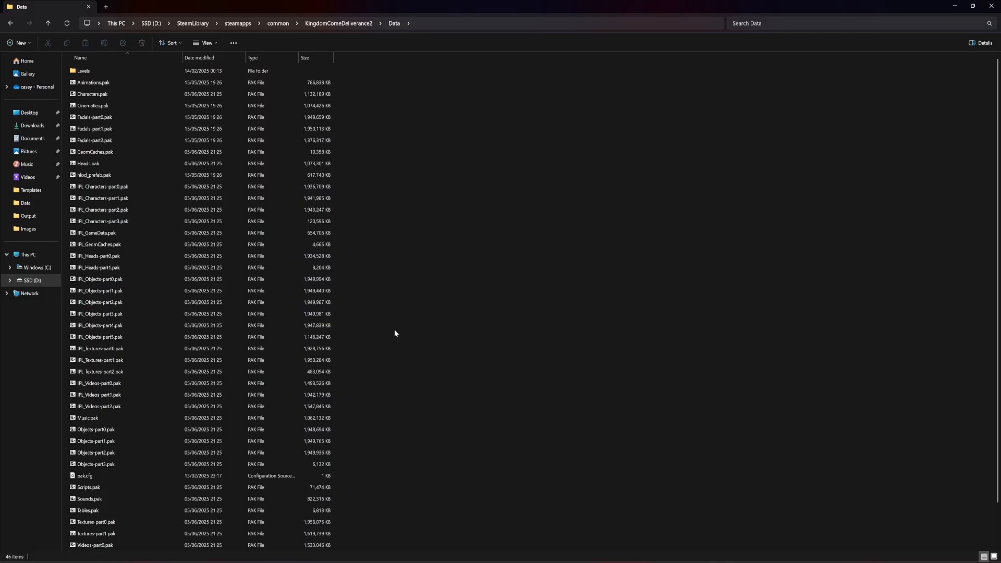
Switch to the Blender head scene and review the PAK skin list at m_head_henry.skin and the loose skin file import dialog
{"action": "left_click", "coordinate": [537, 526]}
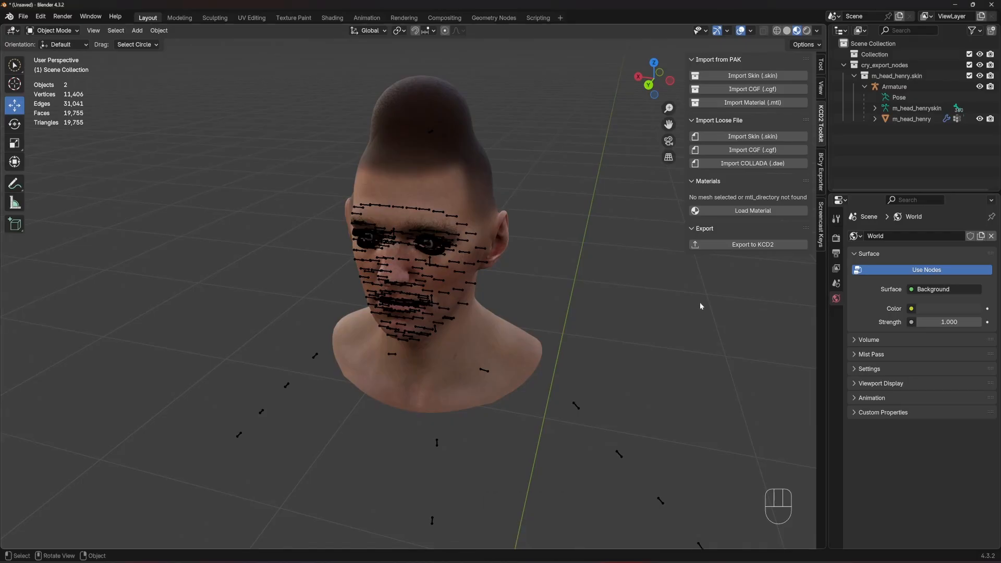
{"action": "left_click", "coordinate": [774, 77]}
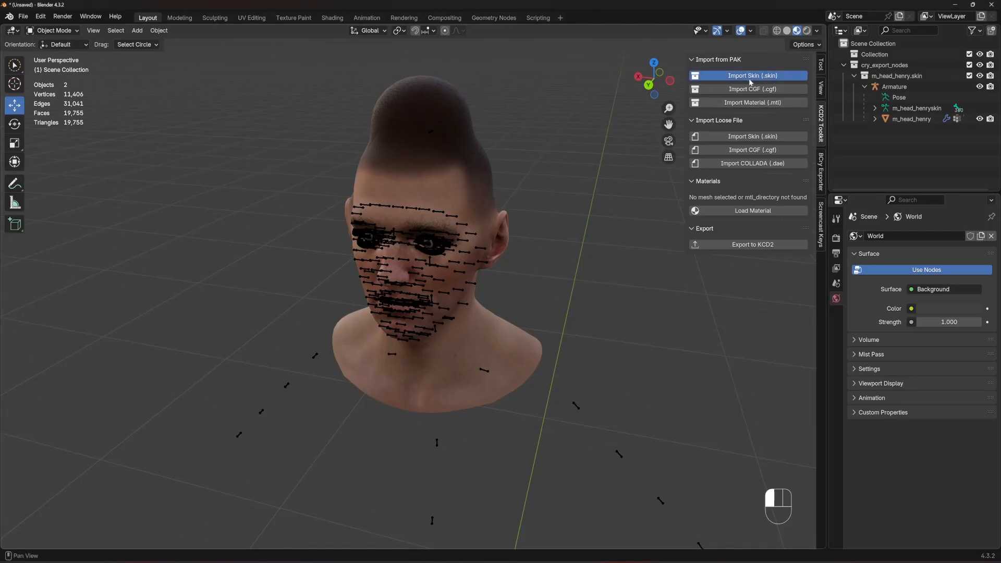
{"action": "left_click", "coordinate": [744, 98]}
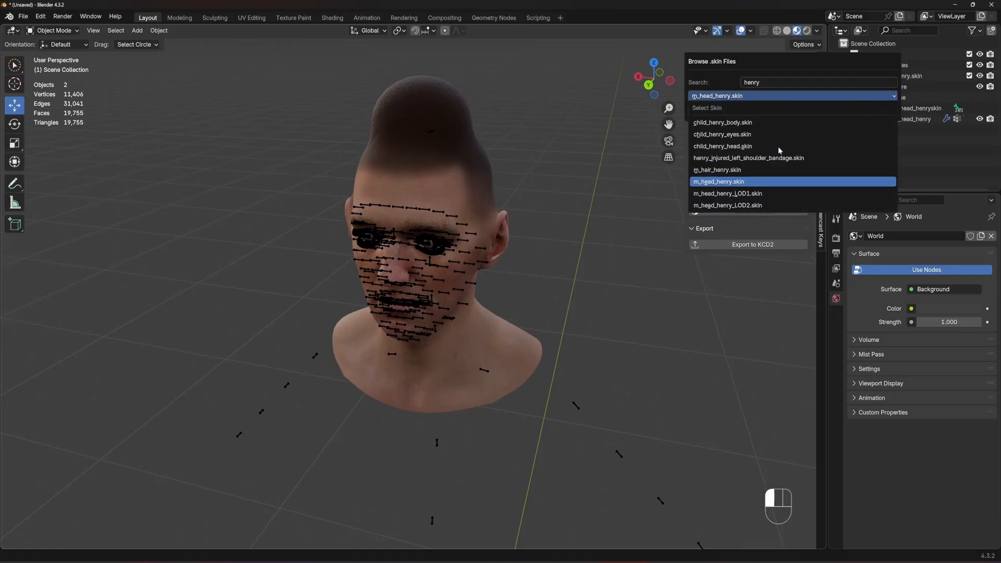
{"action": "left_click", "coordinate": [725, 182]}
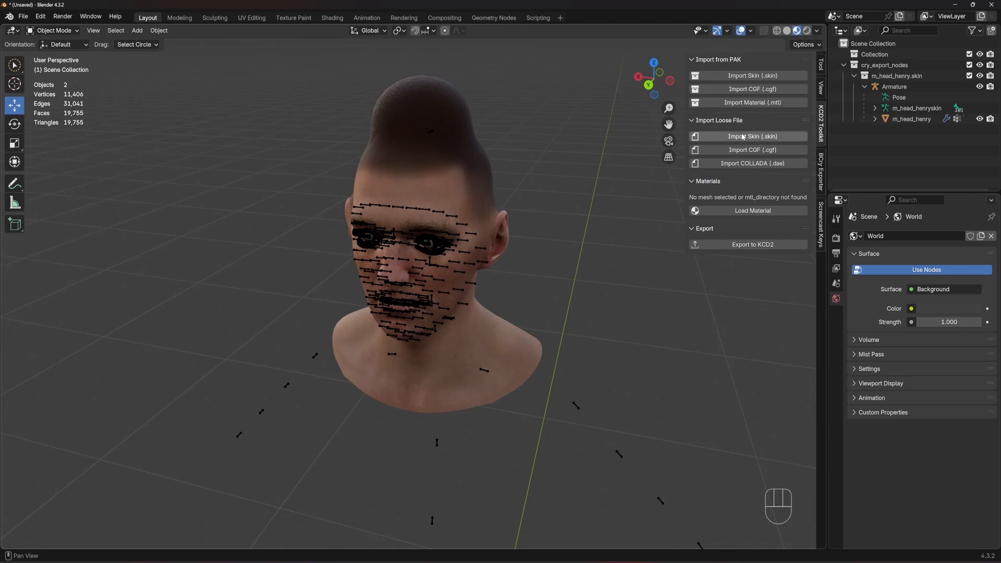
{"action": "left_click", "coordinate": [761, 138]}
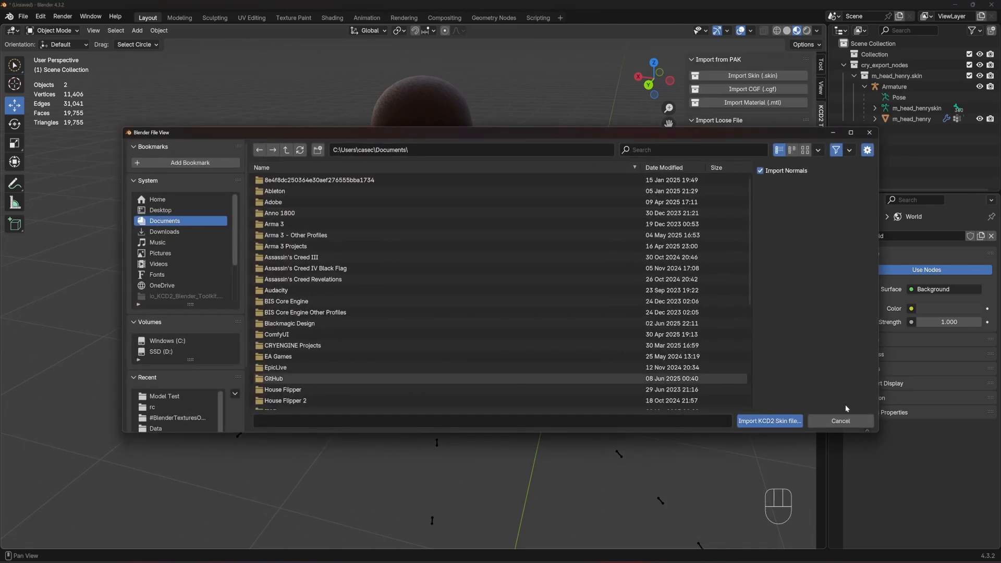
{"action": "left_click", "coordinate": [841, 421]}
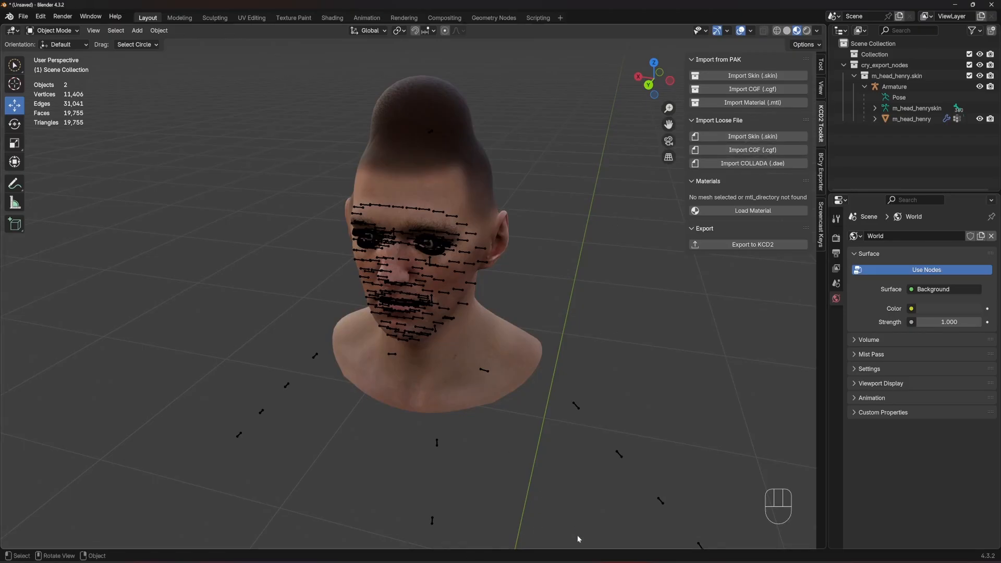
Return to the Blender sword scene and view the list of henry CGF files available for import from PAK
{"action": "mouse_move", "coordinate": [581, 559]}
{"action": "left_click", "coordinate": [610, 527]}
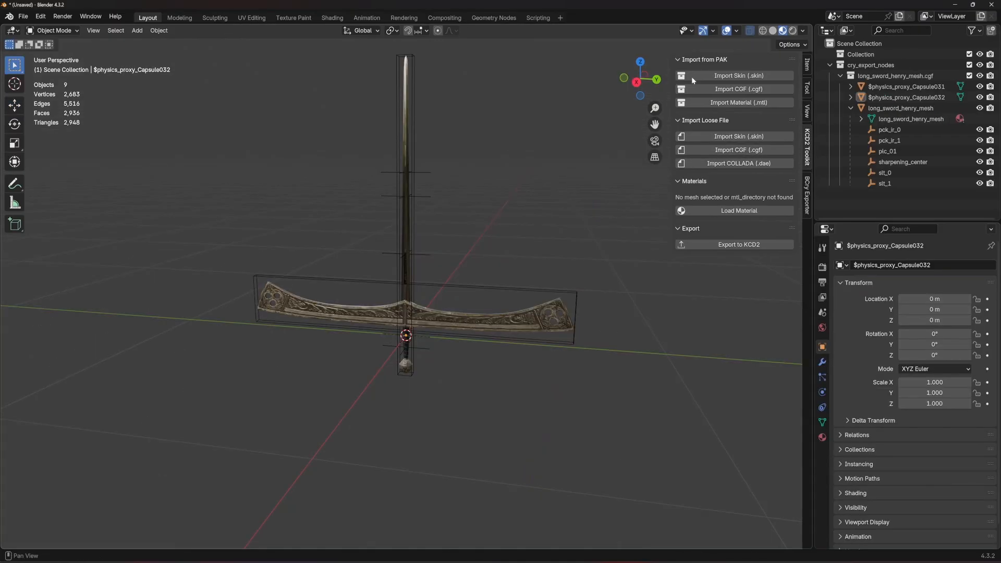
{"action": "left_click", "coordinate": [741, 91]}
{"action": "left_click", "coordinate": [733, 106]}
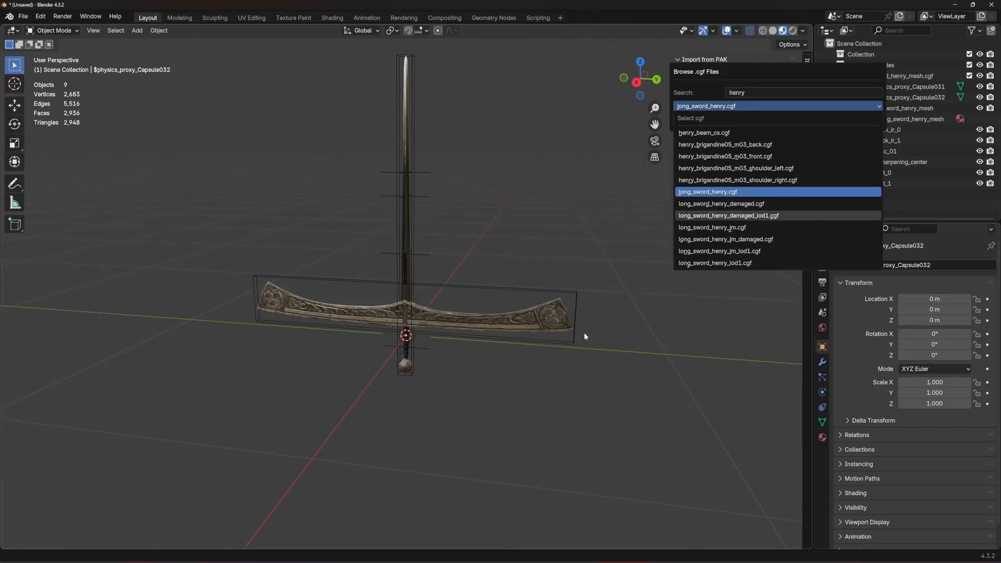
Switch to the game's Data folder, open IPL_Objects-part4.pak in the archive viewer and browse to Objects\manmade\weapons\swords_long
{"action": "left_click", "coordinate": [526, 516]}
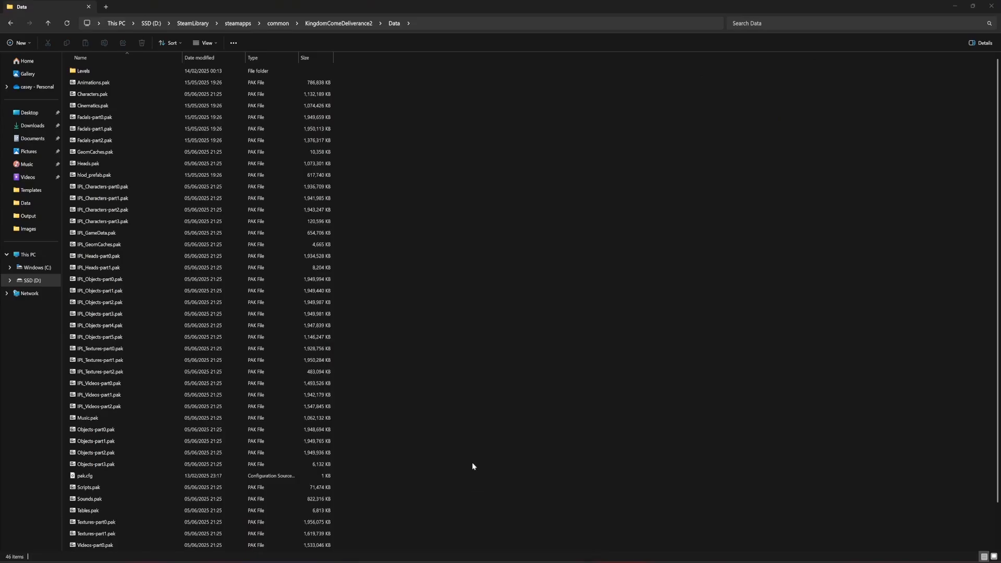
{"action": "left_click", "coordinate": [160, 222]}
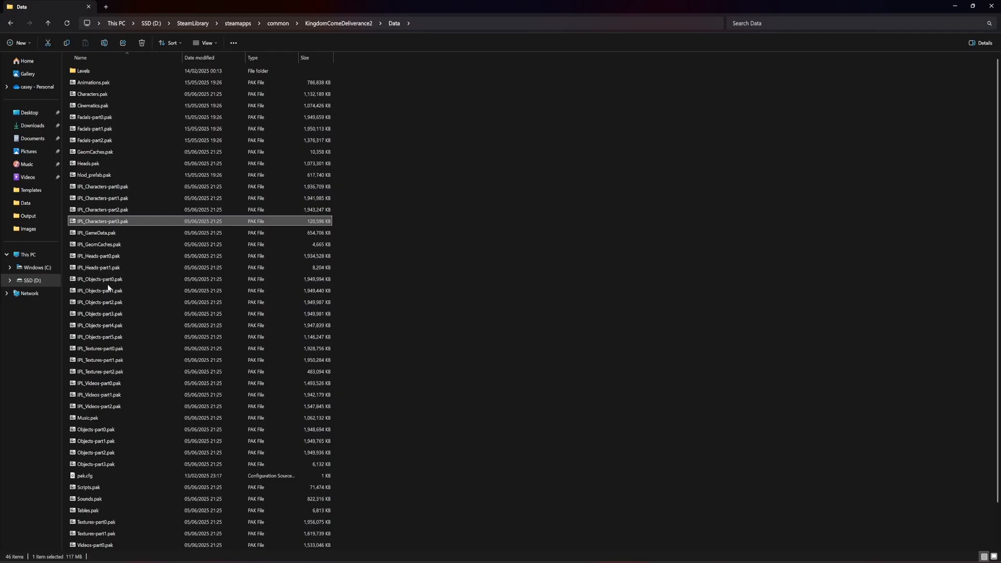
{"action": "left_click", "coordinate": [120, 327]}
{"action": "double_click", "coordinate": [120, 327]}
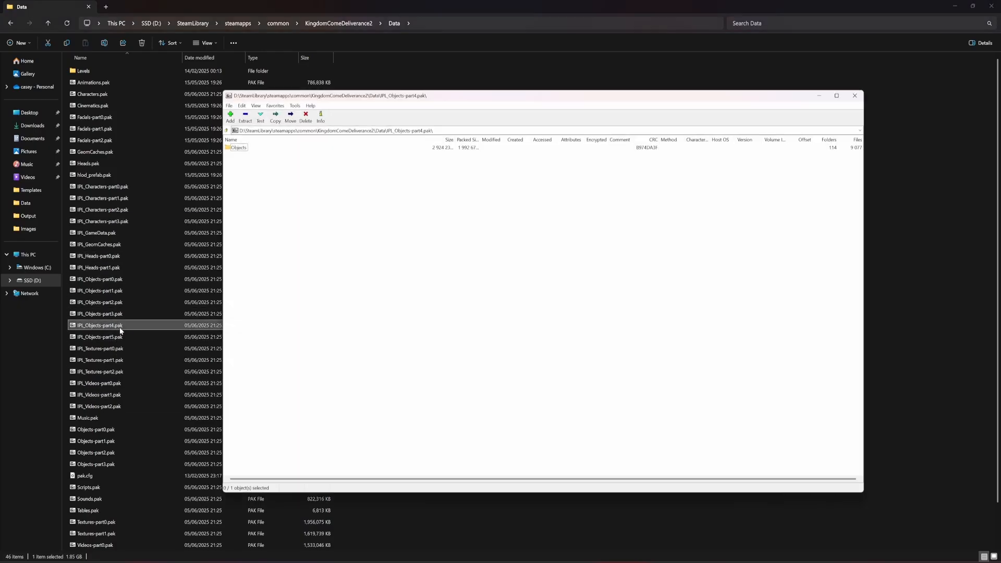
{"action": "double_click", "coordinate": [233, 145]}
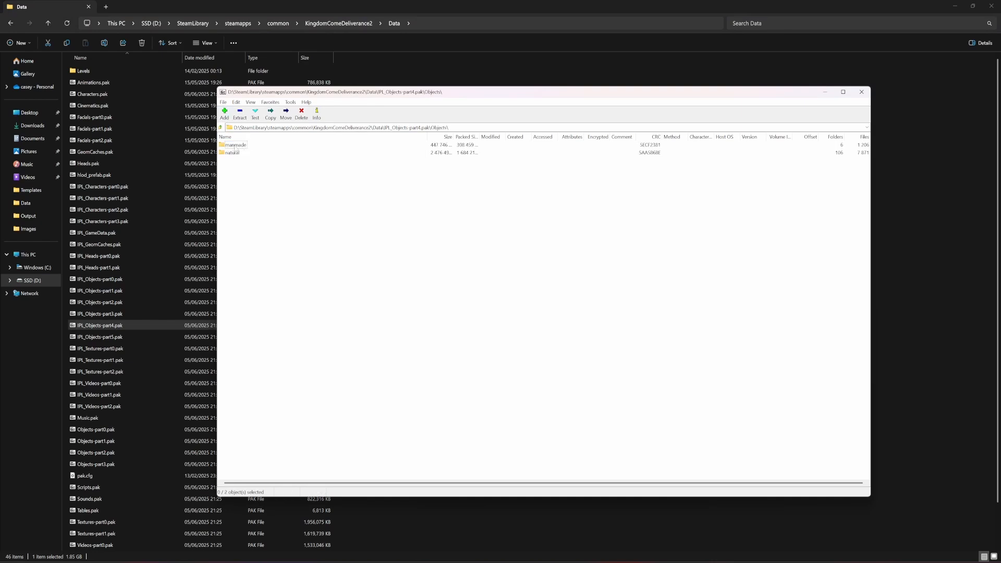
{"action": "double_click", "coordinate": [235, 146]}
{"action": "double_click", "coordinate": [234, 146]}
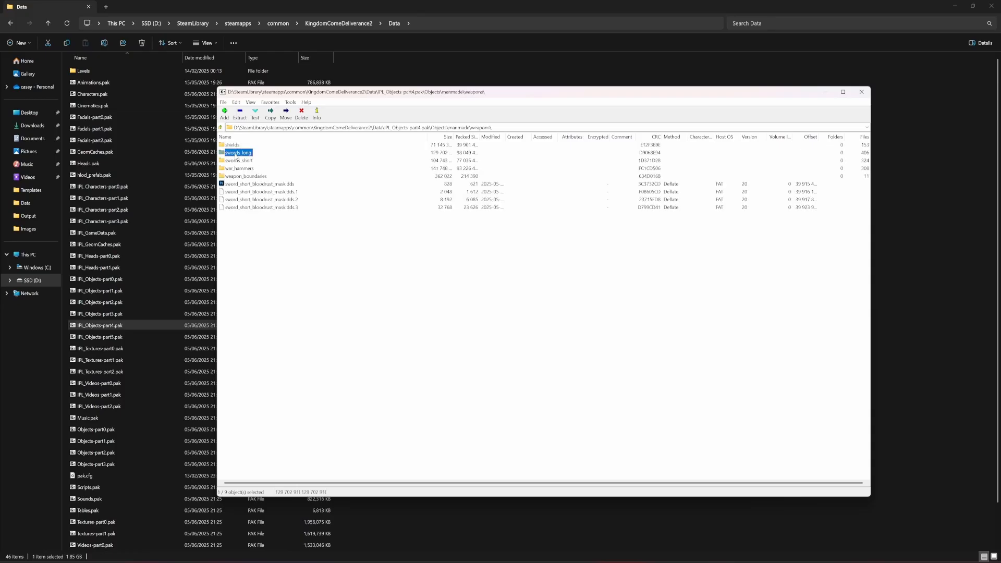
{"action": "double_click", "coordinate": [235, 153]}
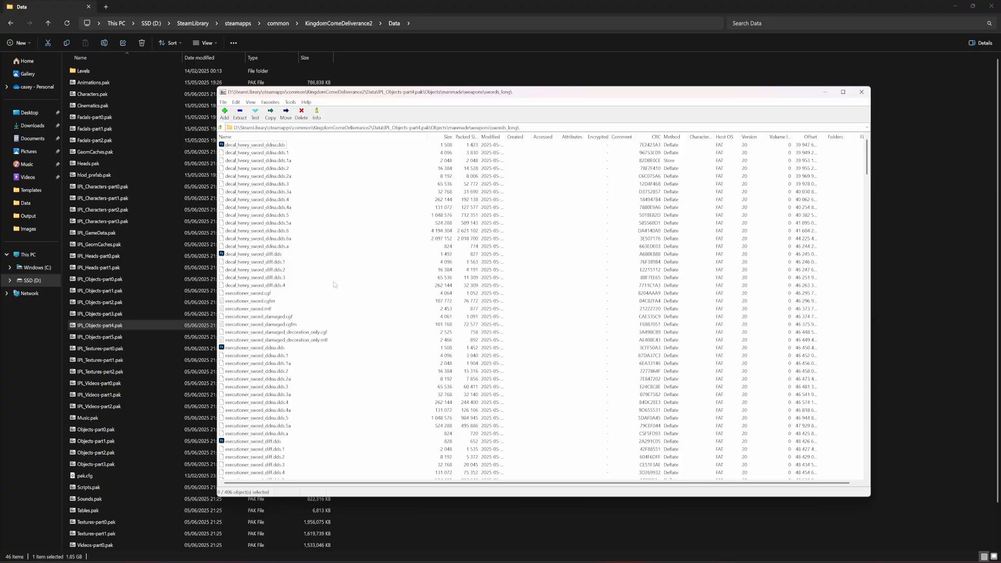
Locate long_sword_henry.cgf and its companion long_sword_henry.cgfm in the swords_long folder, selecting each in turn
{"action": "scroll", "coordinate": [322, 287], "scroll_direction": "down", "scroll_amount": 20}
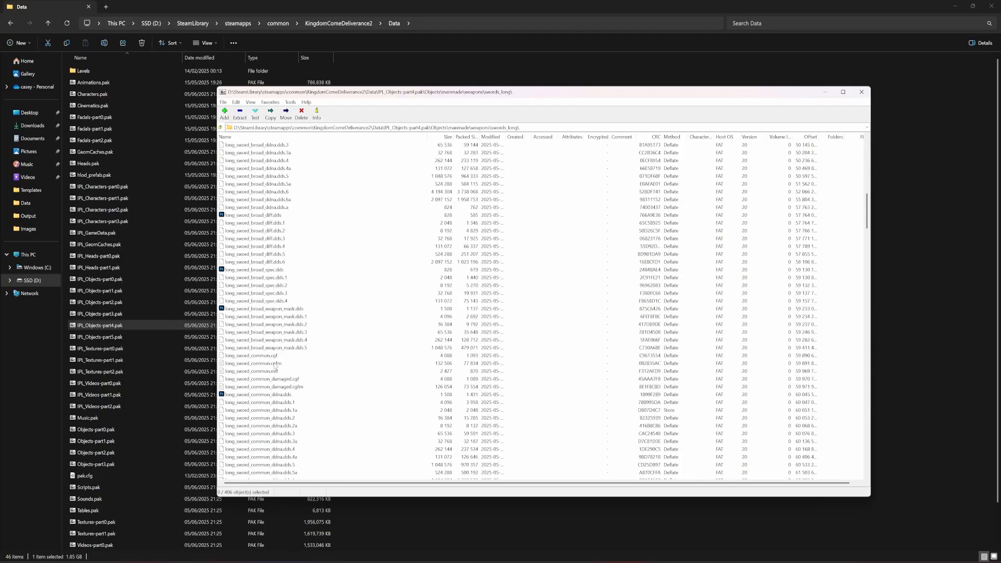
{"action": "scroll", "coordinate": [277, 380], "scroll_direction": "down", "scroll_amount": 20}
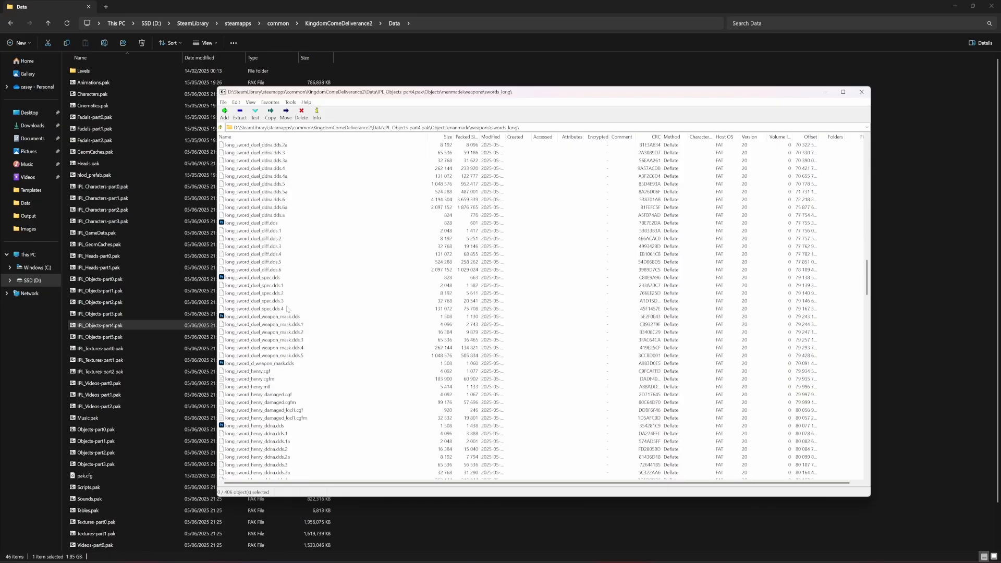
{"action": "scroll", "coordinate": [278, 298], "scroll_direction": "down", "scroll_amount": 1}
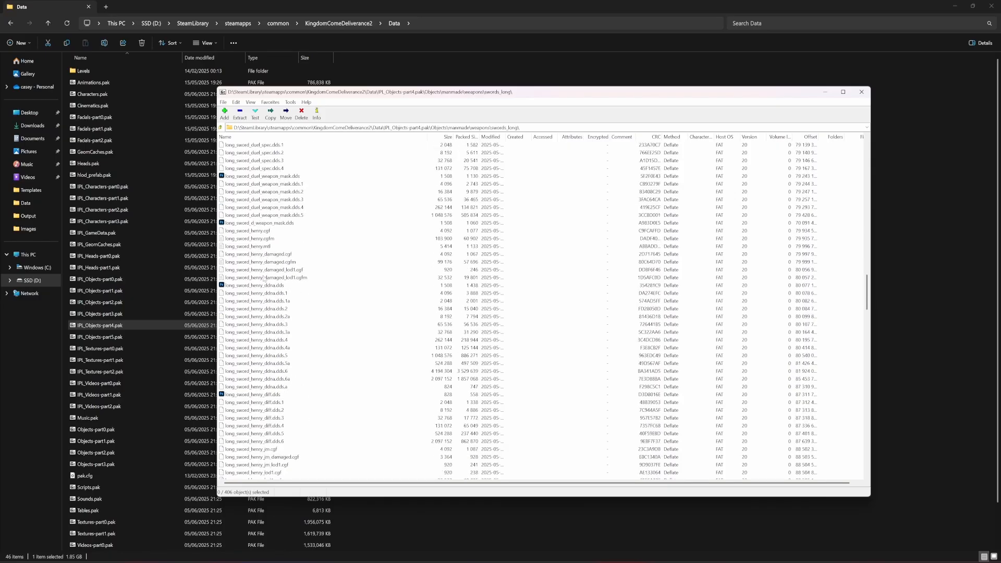
{"action": "left_click", "coordinate": [245, 233]}
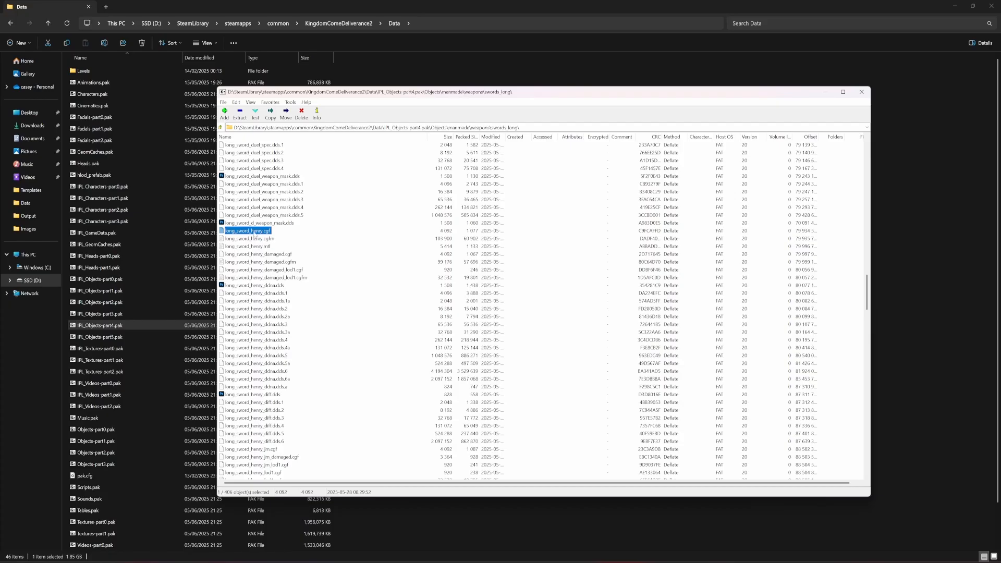
{"action": "left_click", "coordinate": [256, 239]}
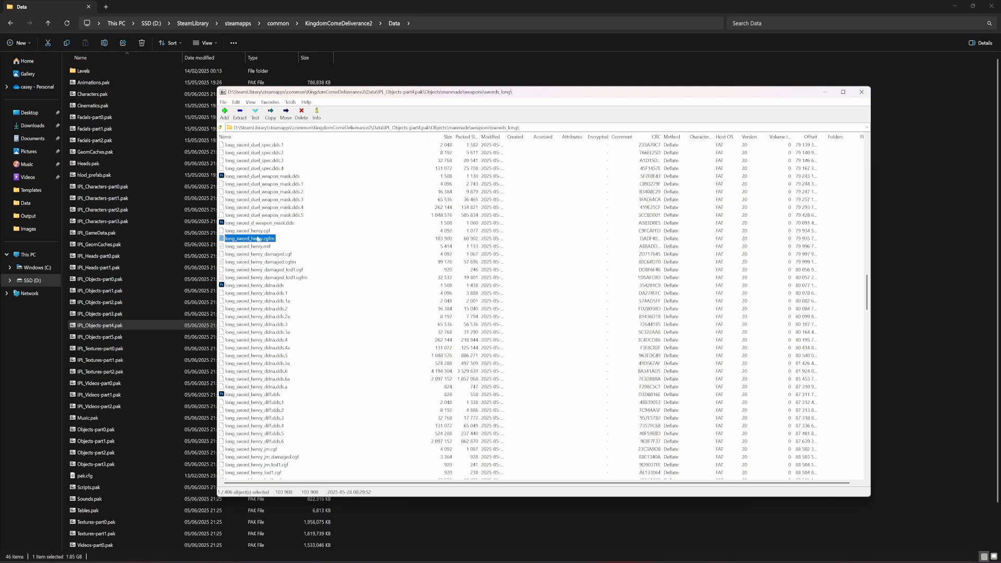
Select long_sword_henry.cgf and long_sword_henry.cgfm in the archive, and create and open a folder named Loose test inside Model Test
{"action": "left_click", "coordinate": [258, 232]}
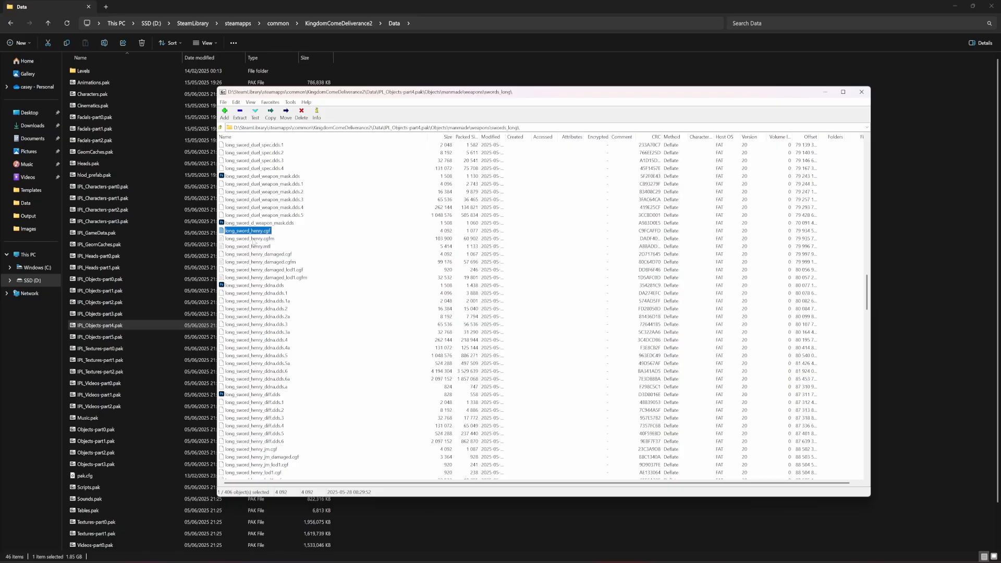
{"action": "left_click", "coordinate": [263, 239], "text": "shift"}
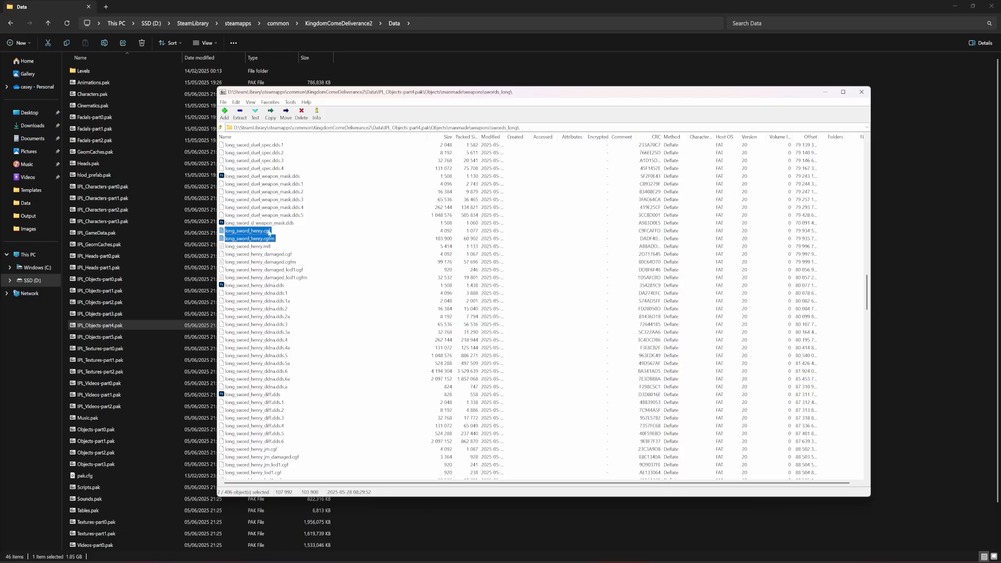
{"action": "left_click", "coordinate": [458, 562]}
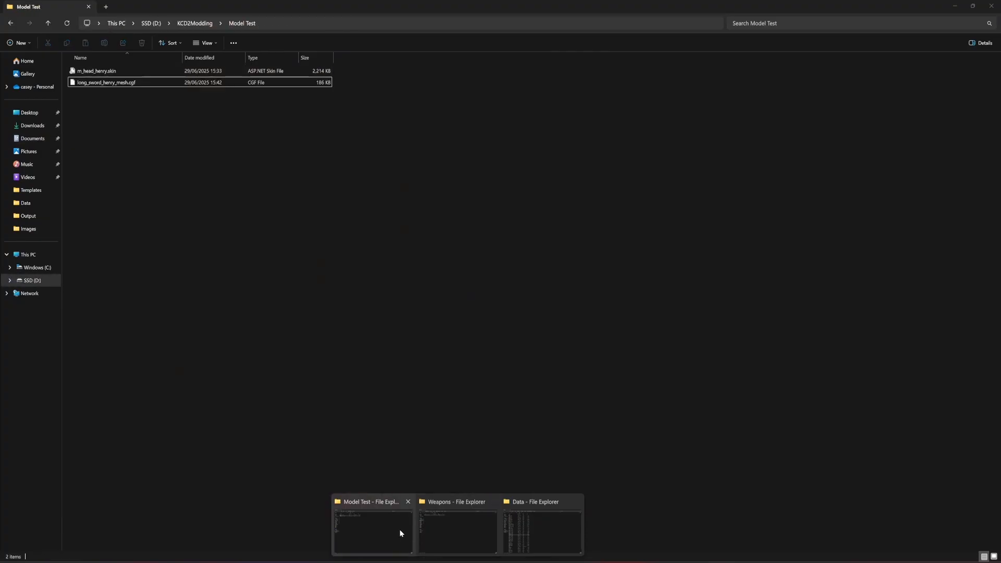
{"action": "left_click", "coordinate": [399, 530]}
{"action": "key", "text": "ctrl+shift+n"}
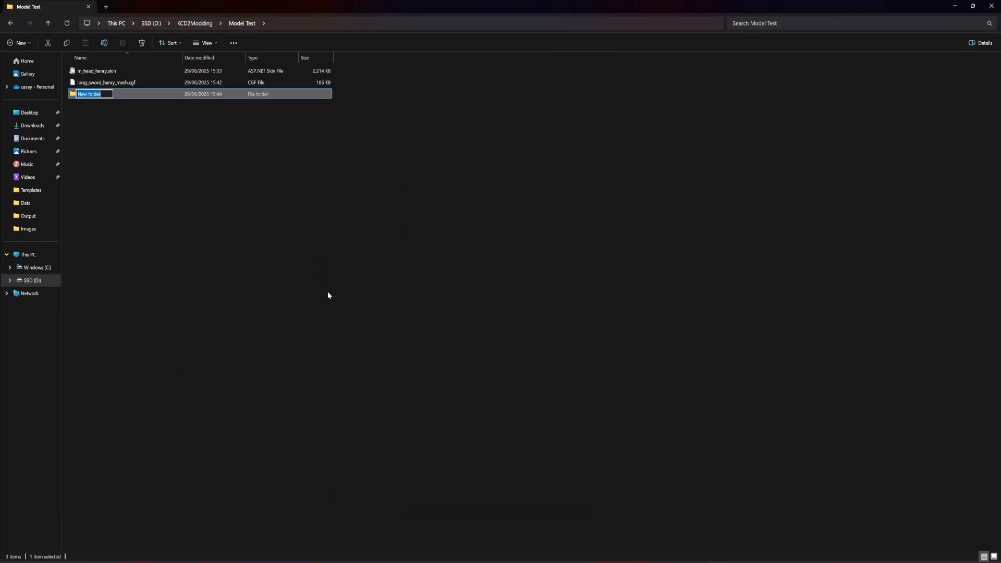
{"action": "type", "text": "Loose test"}
{"action": "key", "text": "Return"}
{"action": "key", "text": "Return"}
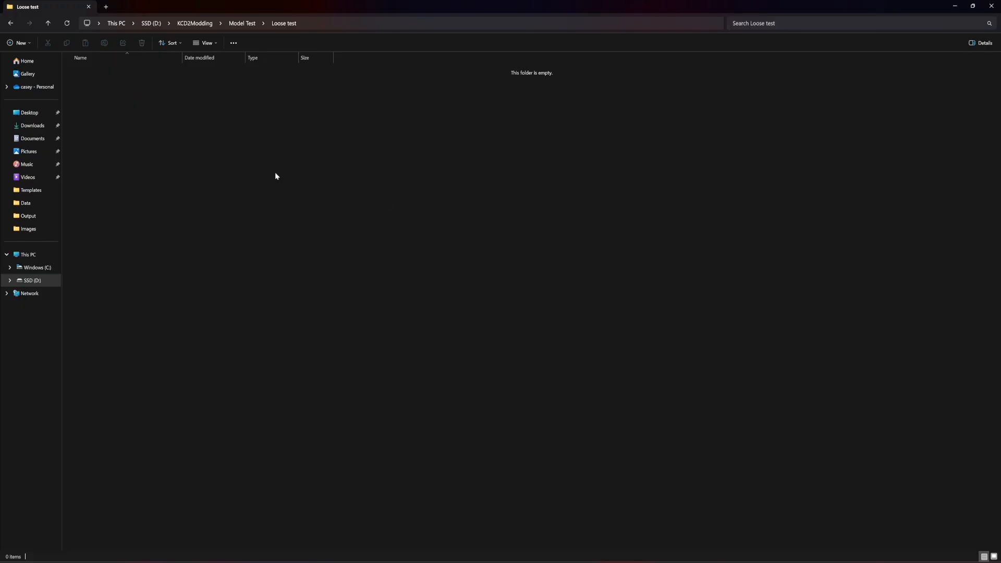
{"action": "right_click", "coordinate": [251, 116]}
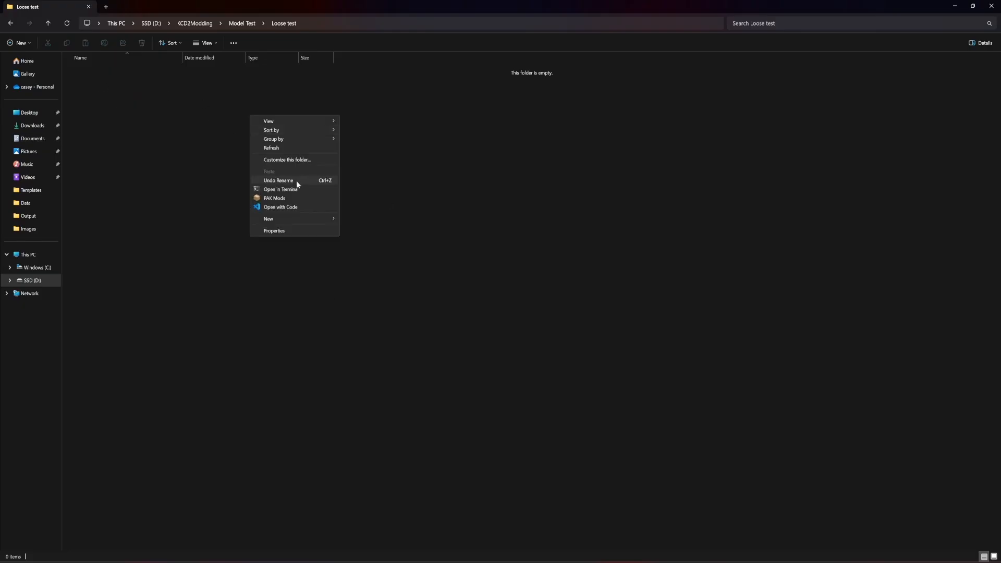
{"action": "key", "text": "alt+Tab"}
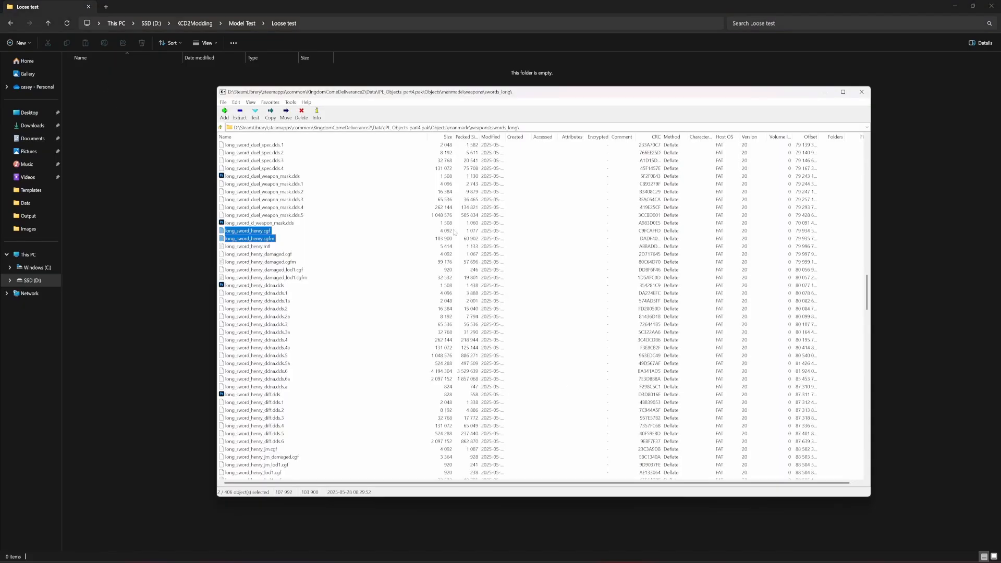
{"action": "left_click_drag", "start_coordinate": [262, 237], "coordinate": [157, 159]}
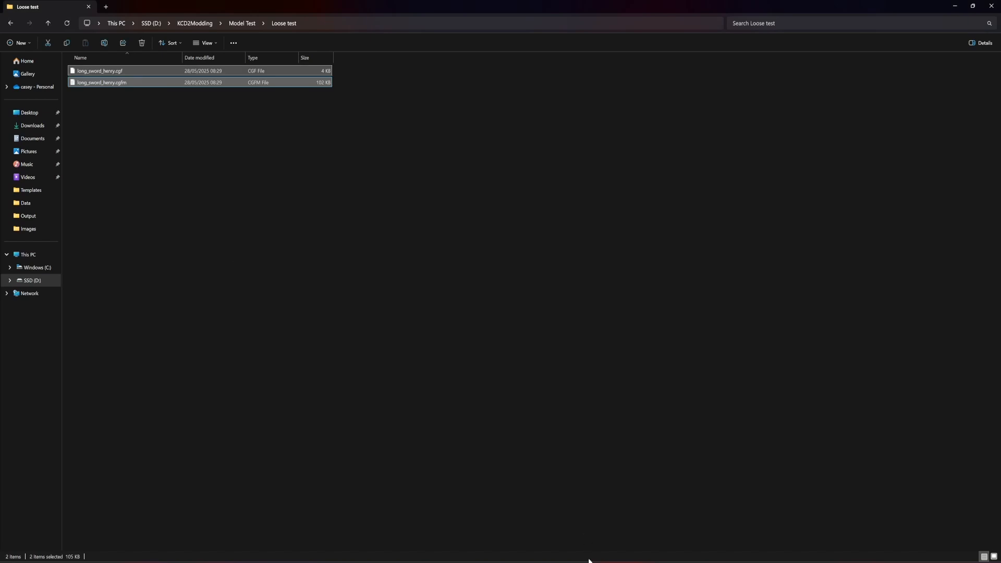
{"action": "key", "text": "alt+Tab"}
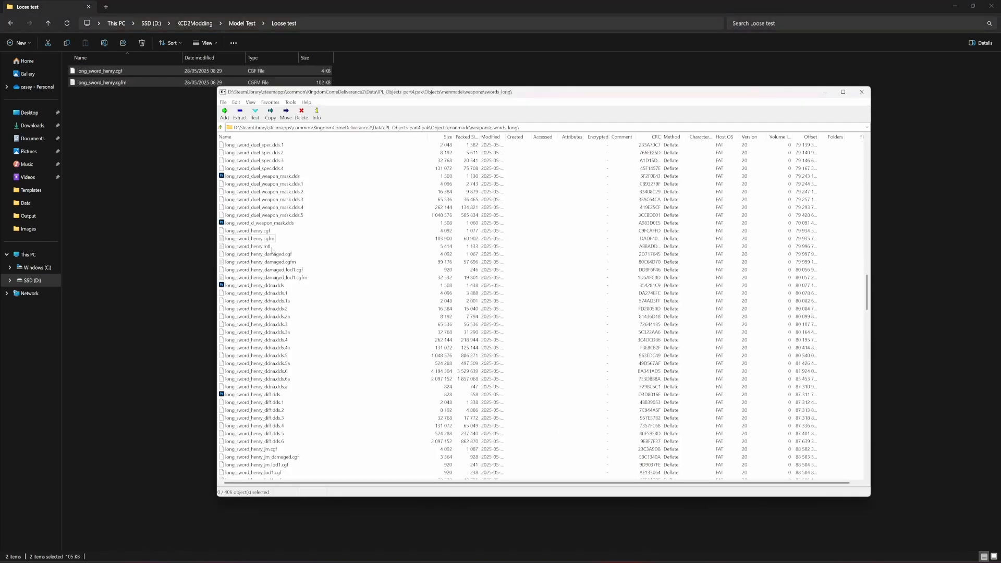
{"action": "left_click", "coordinate": [158, 128]}
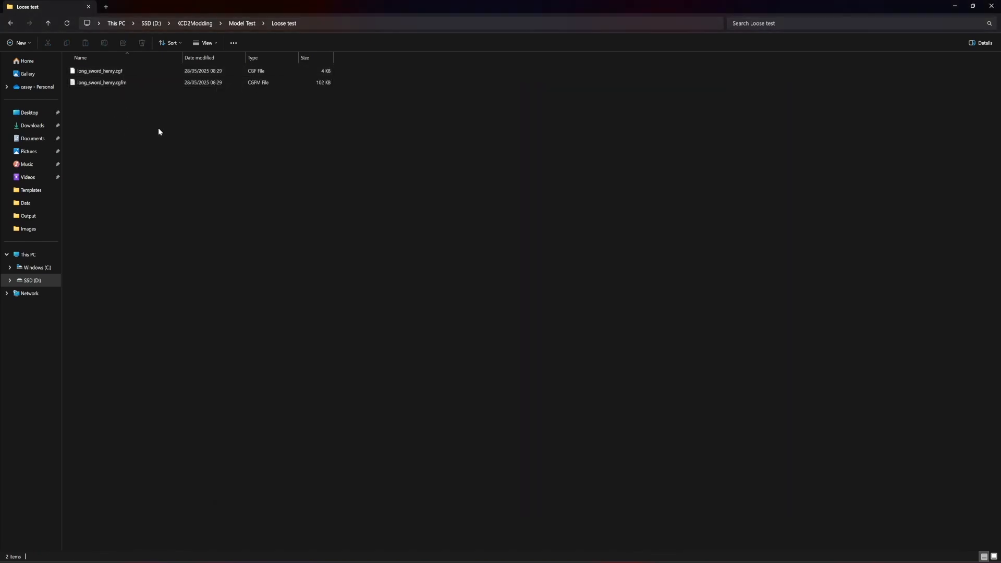
{"action": "left_click", "coordinate": [132, 86]}
{"action": "key", "text": "ctrl+a"}
{"action": "key", "text": "Delete"}
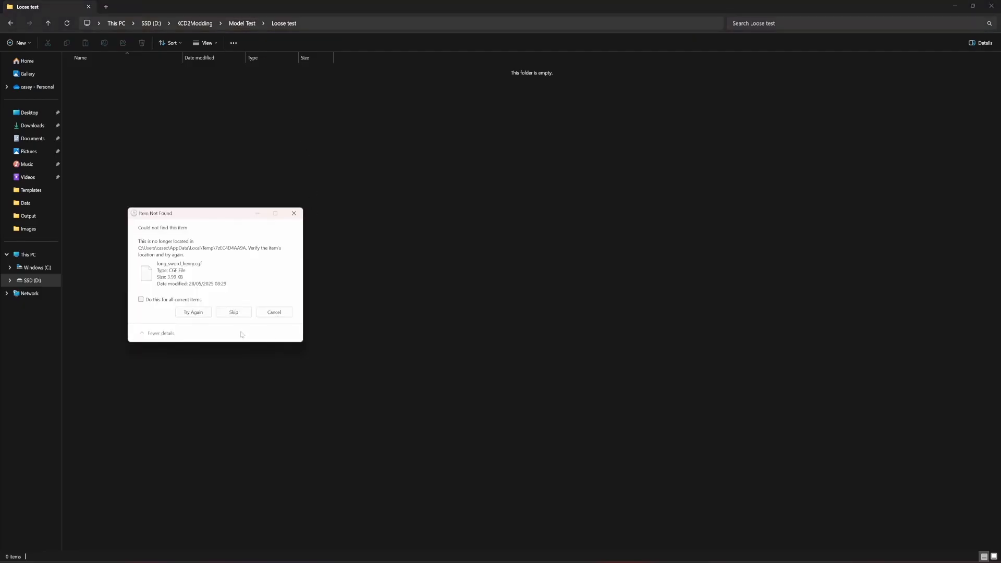
{"action": "left_click", "coordinate": [233, 312]}
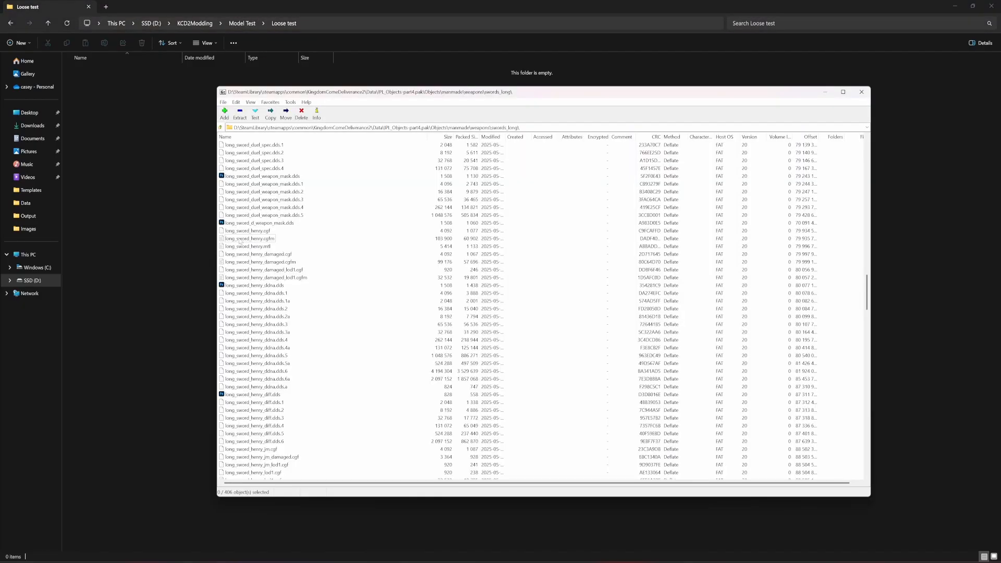
Copy long_sword_henry.cgf and long_sword_henry.cgfm from the PAK archive into the Loose test folder
{"action": "left_click", "coordinate": [252, 238]}
{"action": "left_click", "coordinate": [250, 230], "text": "shift"}
{"action": "left_click_drag", "start_coordinate": [250, 230], "coordinate": [186, 158]}
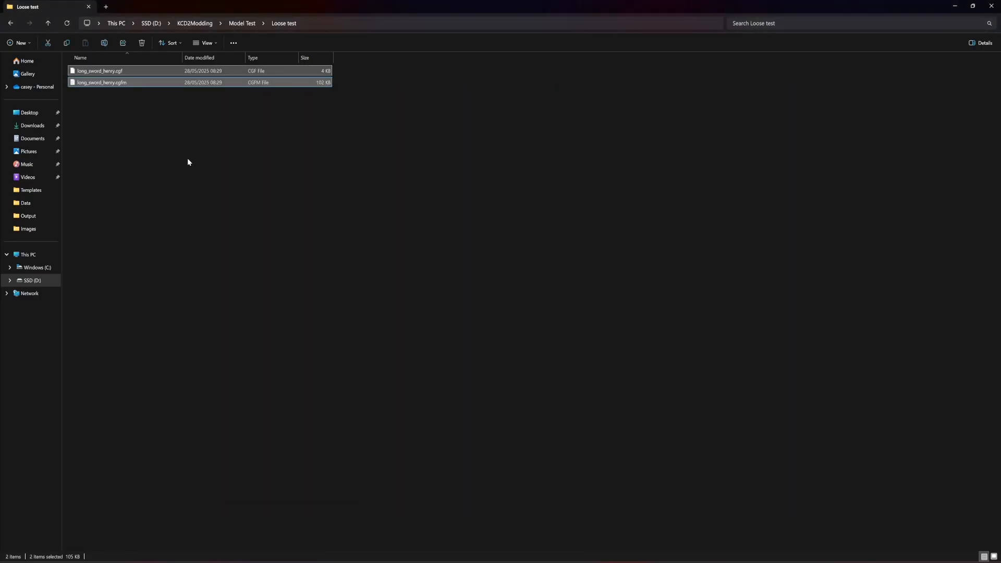
Create a folder named old inside Loose test and move long_sword_henry.cgfm into it
{"action": "key", "text": "ctrl+shift+n"}
{"action": "type", "text": "old"}
{"action": "key", "text": "Return"}
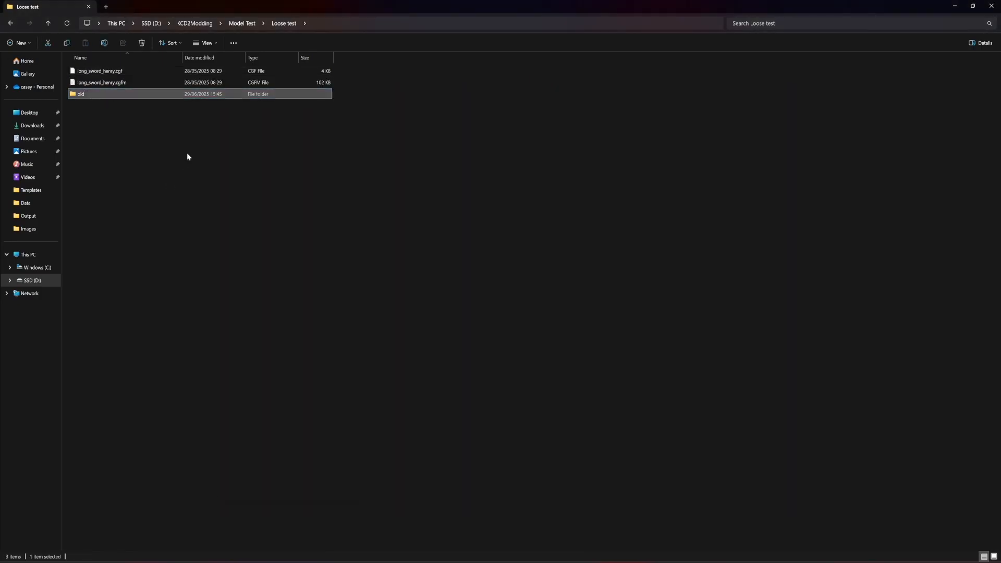
{"action": "left_click_drag", "start_coordinate": [116, 83], "coordinate": [121, 94]}
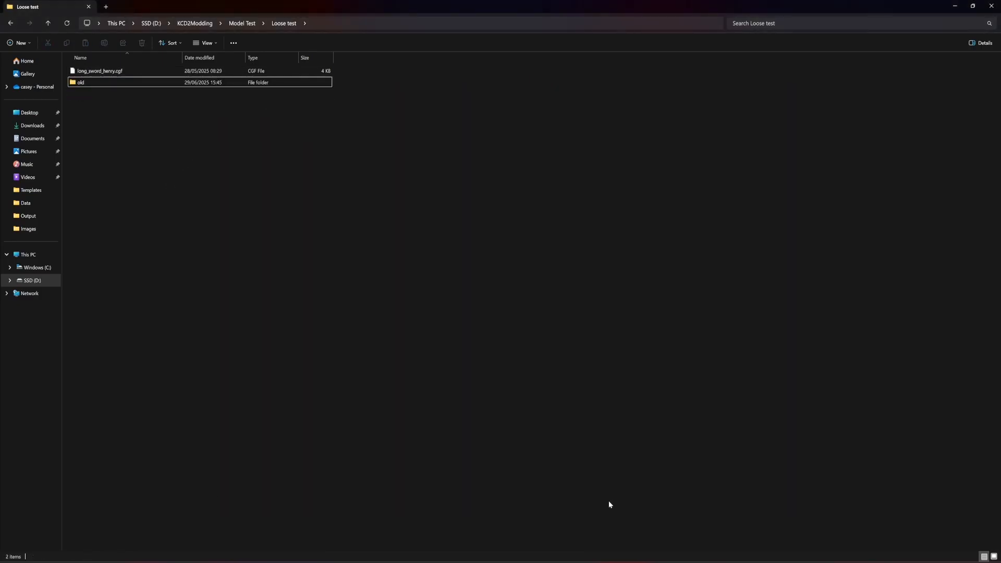
Start a new Blender 4.3 instance and show the KCD2 Toolkit tools beside the empty scene
{"action": "right_click", "coordinate": [562, 558]}
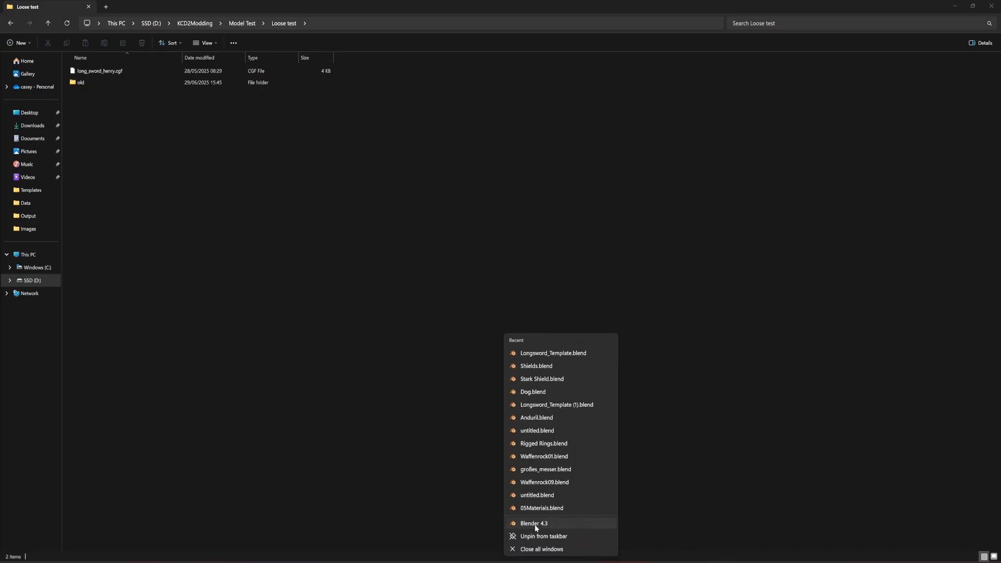
{"action": "left_click", "coordinate": [535, 525]}
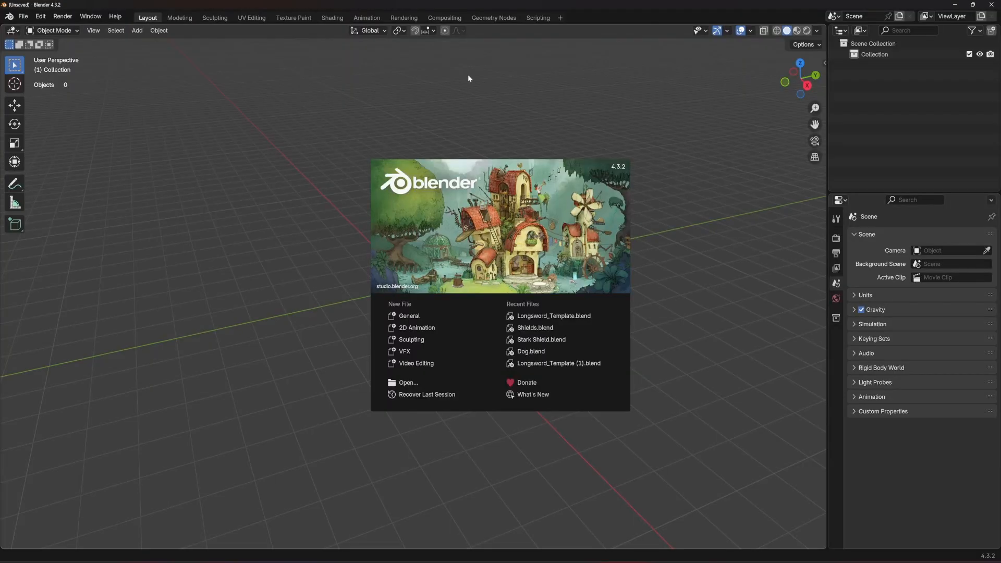
{"action": "left_click", "coordinate": [468, 74]}
{"action": "key", "text": "n"}
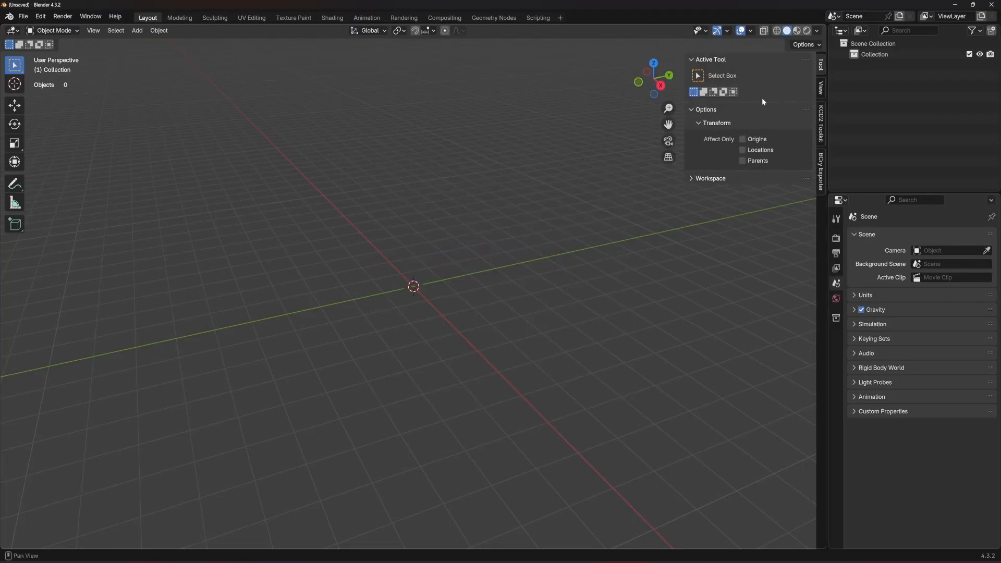
{"action": "left_click", "coordinate": [821, 124]}
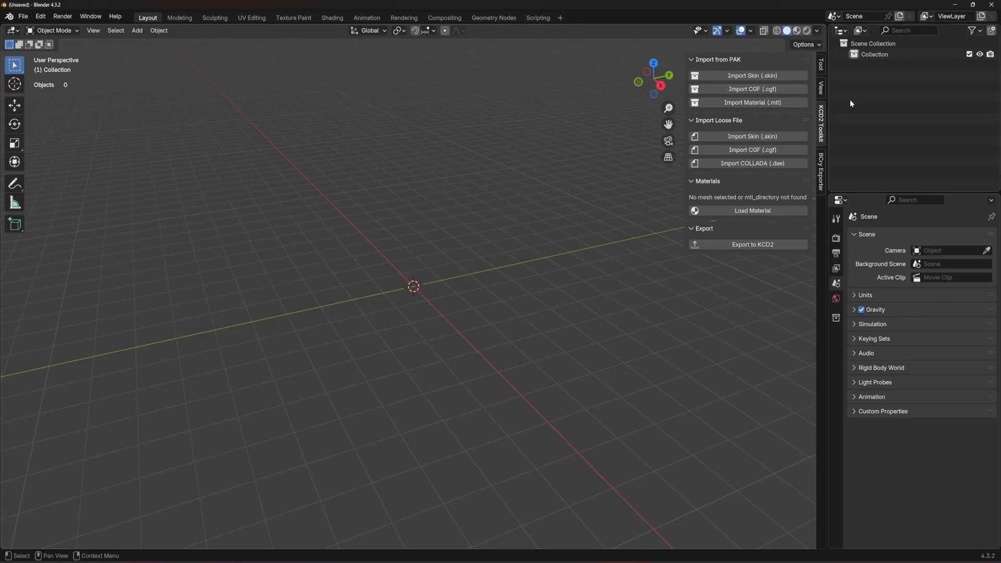
Import the loose file long_sword_henry.cgf from Model Test\Loose test without its cgfm companion and expand the imported object's hierarchy
{"action": "left_click", "coordinate": [755, 150]}
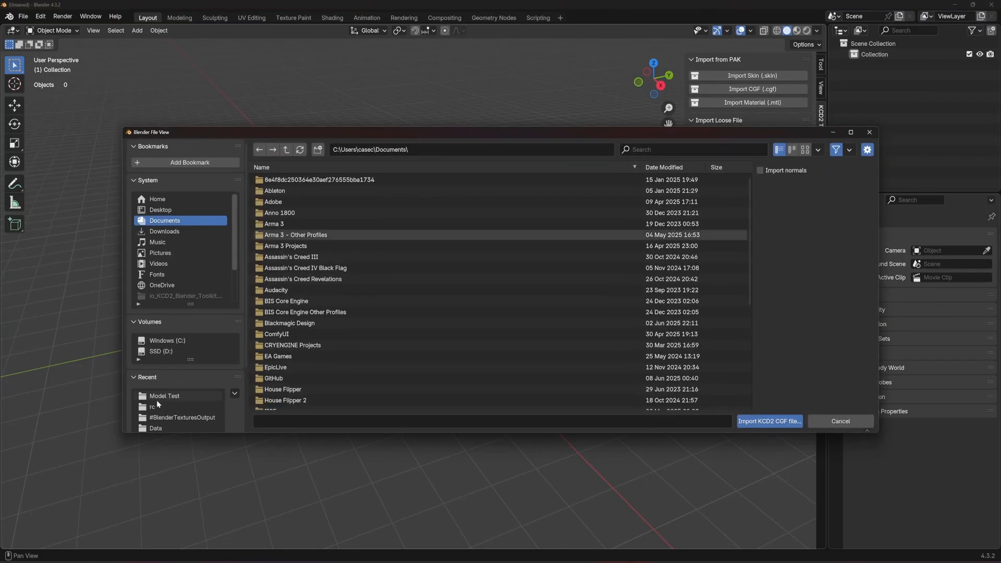
{"action": "left_click", "coordinate": [163, 397]}
{"action": "double_click", "coordinate": [281, 179]}
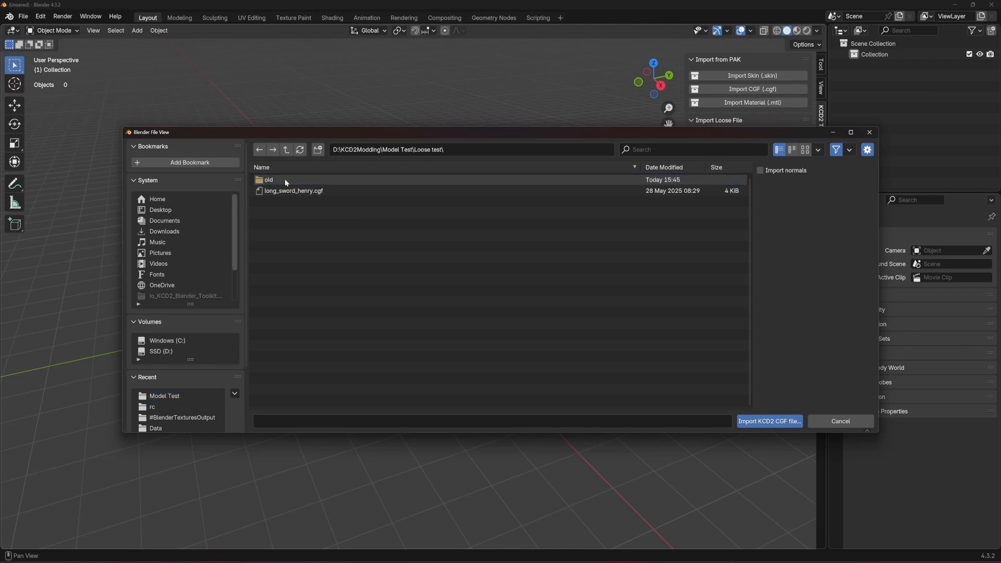
{"action": "left_click", "coordinate": [315, 192]}
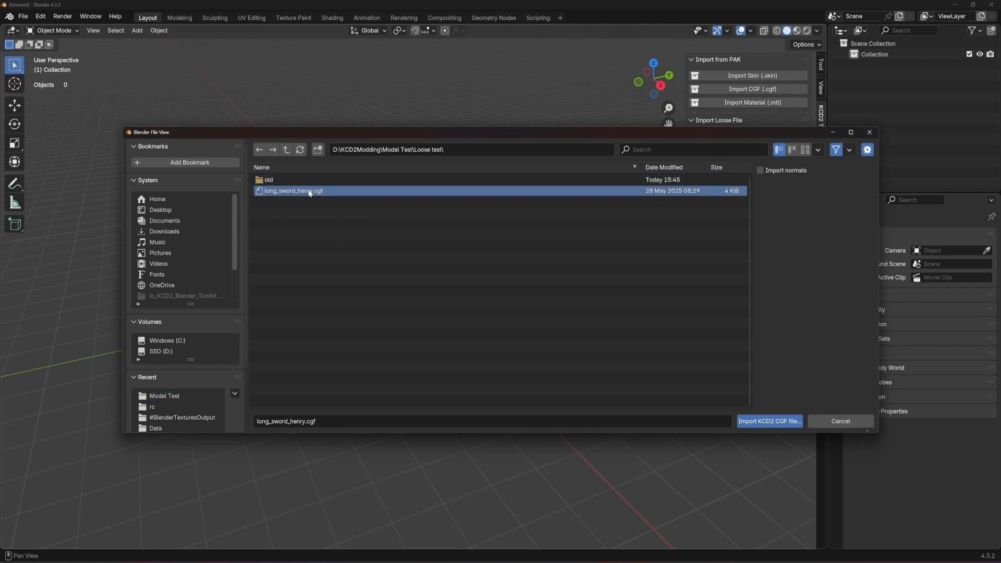
{"action": "left_click", "coordinate": [766, 422]}
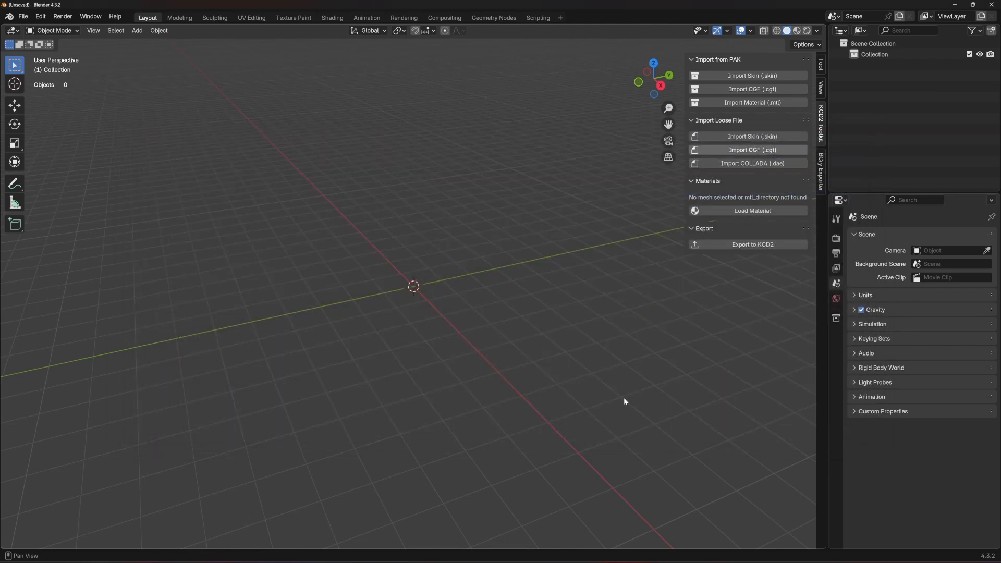
{"action": "scroll", "coordinate": [512, 334], "scroll_direction": "up", "scroll_amount": 6}
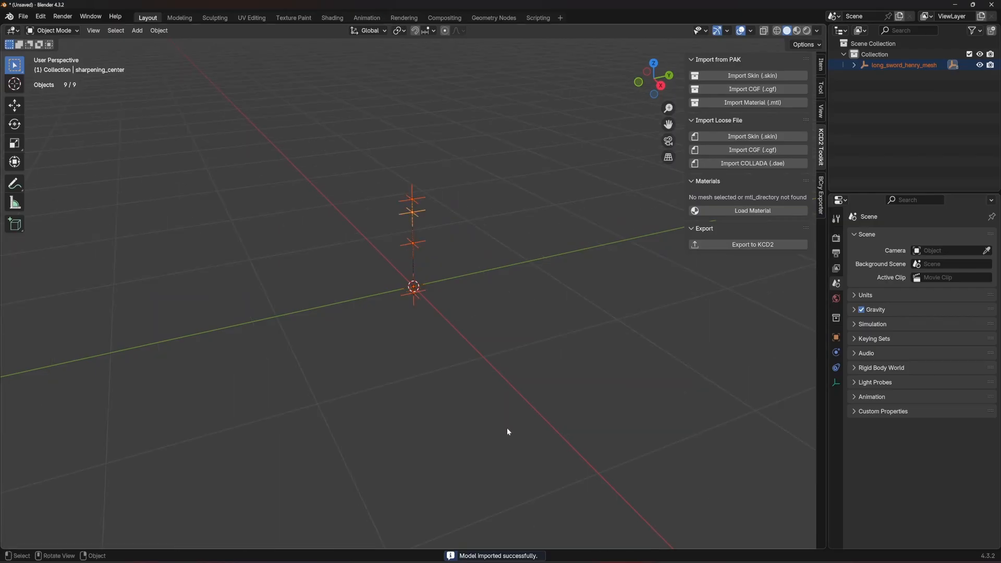
{"action": "middle_click_drag", "start_coordinate": [507, 428], "coordinate": [476, 317]}
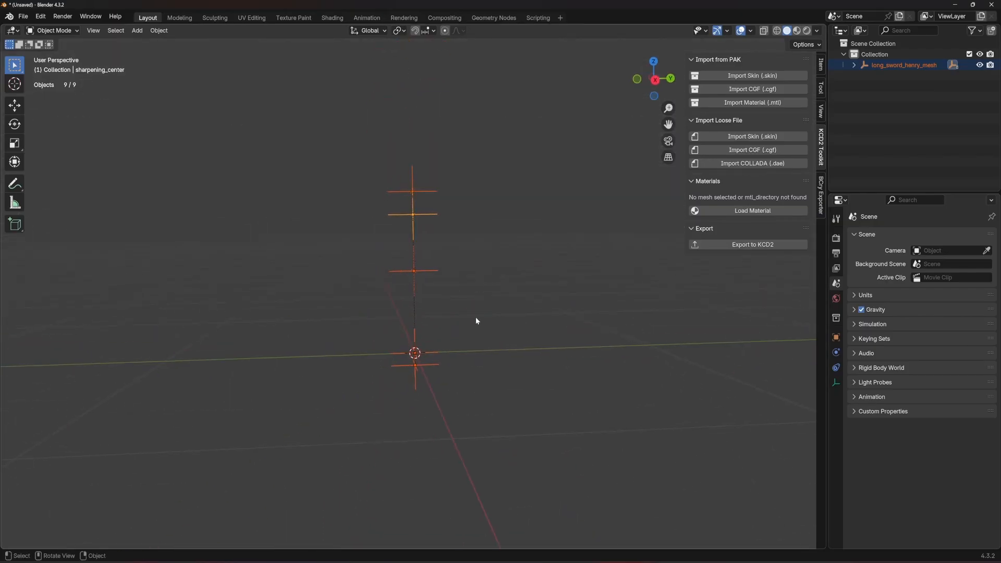
{"action": "left_click", "coordinate": [854, 65]}
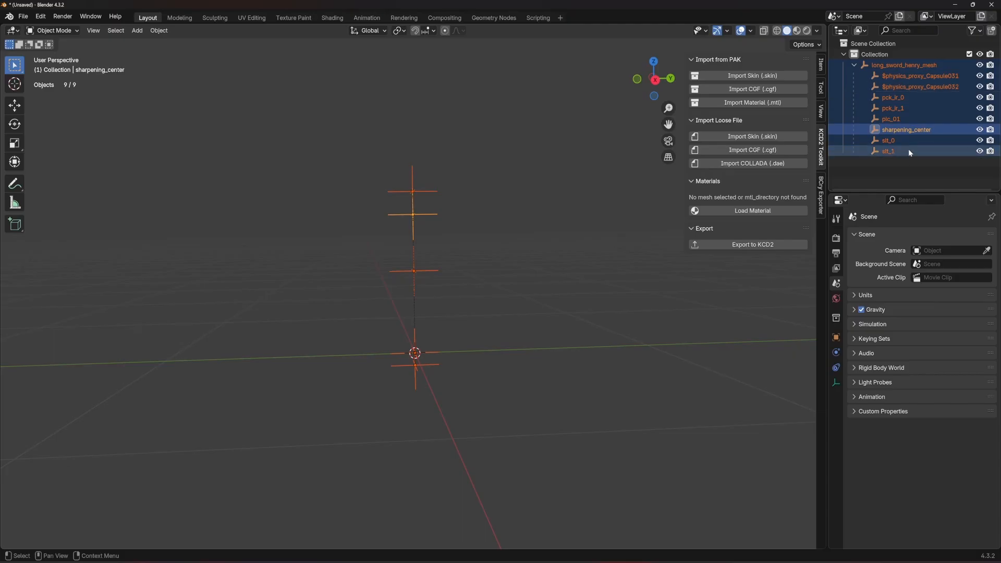
{"action": "left_click", "coordinate": [842, 158]}
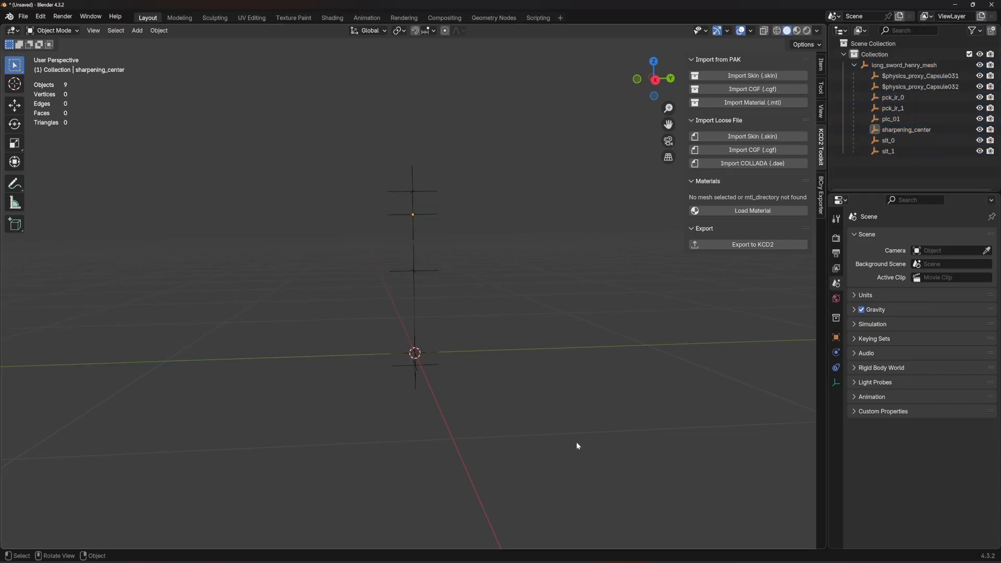
Switch to the Loose test folder in File Explorer and delete long_sword_henry.dae
{"action": "mouse_move", "coordinate": [473, 560]}
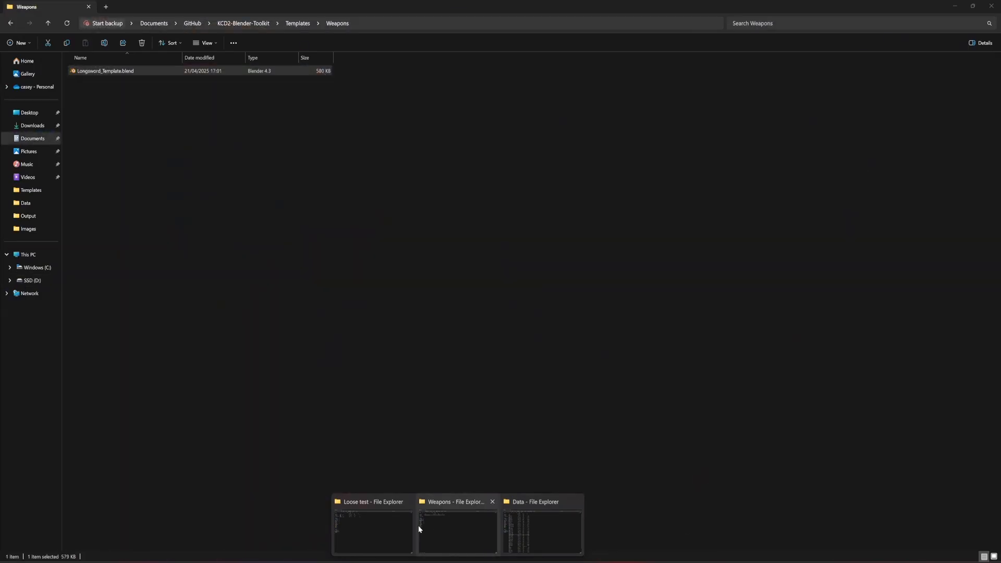
{"action": "left_click", "coordinate": [380, 521]}
{"action": "left_click", "coordinate": [91, 83]}
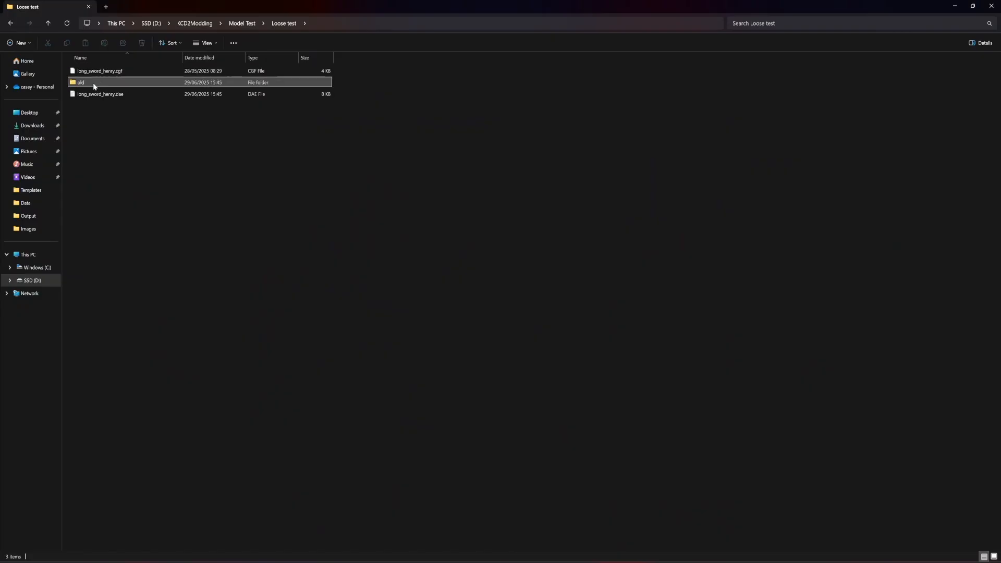
{"action": "left_click", "coordinate": [168, 203]}
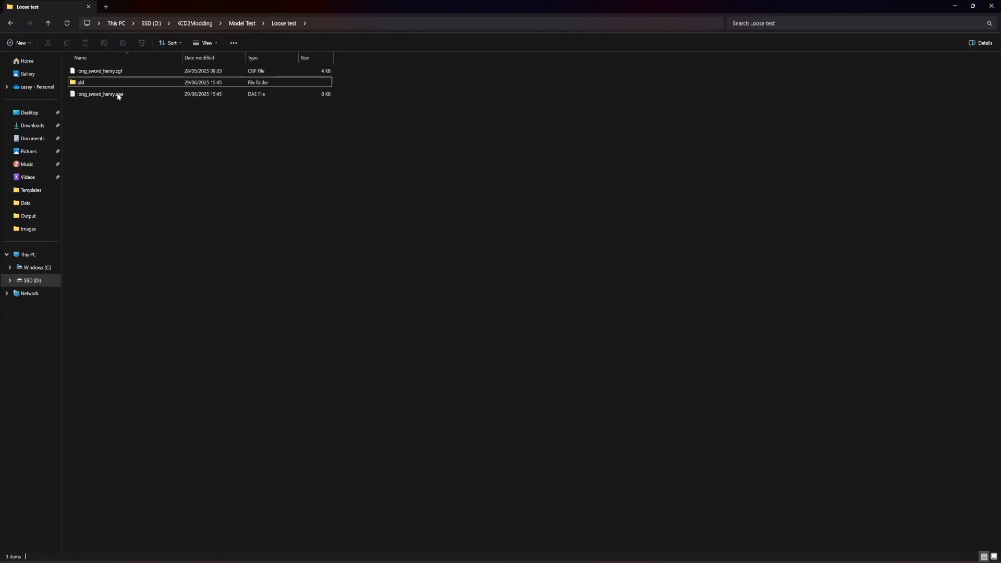
{"action": "left_click", "coordinate": [123, 99]}
Move long_sword_henry.cgfm from the old folder back into Loose test and delete the old folder
{"action": "double_click", "coordinate": [104, 84]}
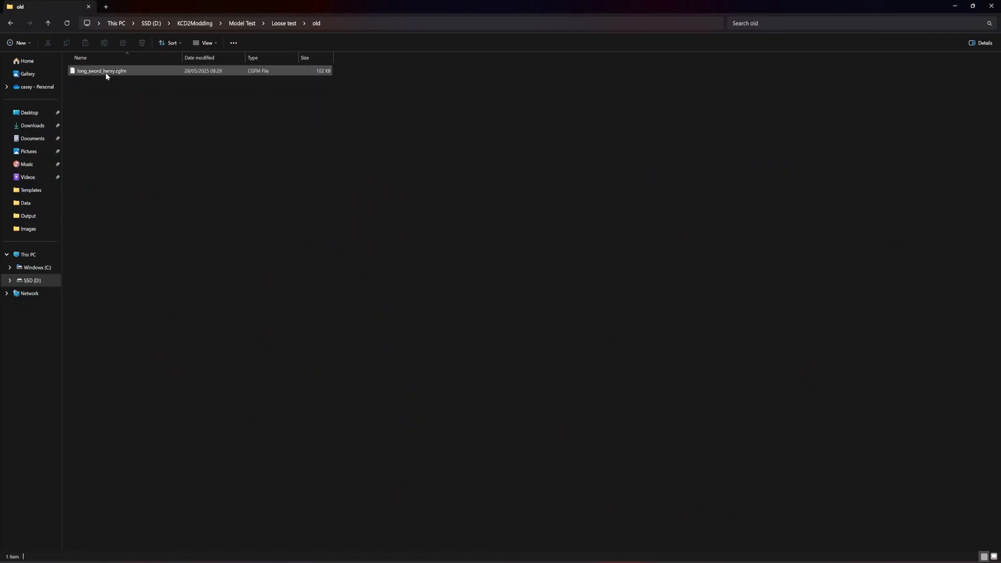
{"action": "left_click", "coordinate": [106, 72]}
{"action": "left_click", "coordinate": [275, 25]}
{"action": "key", "text": "ctrl+v"}
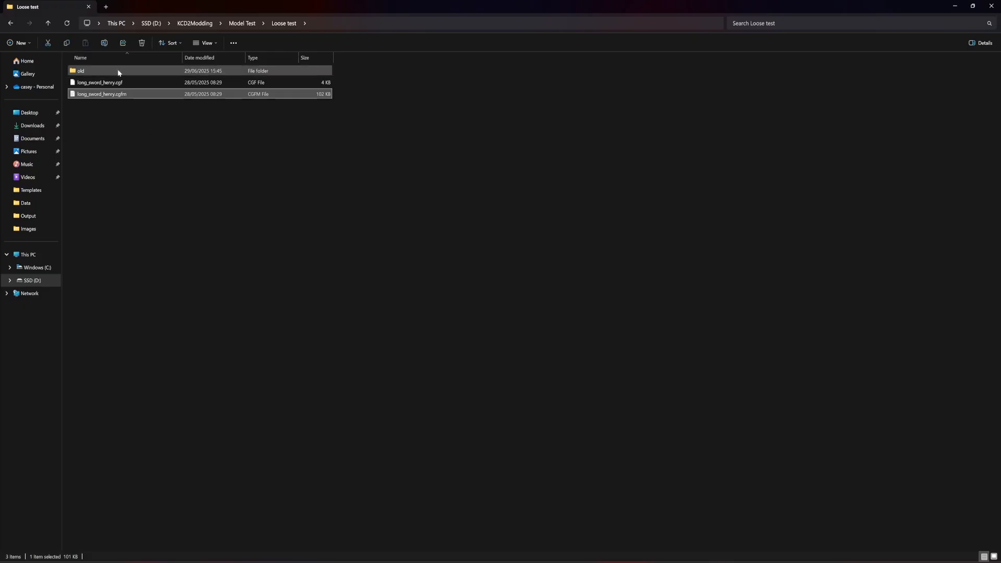
{"action": "left_click", "coordinate": [118, 71]}
{"action": "key", "text": "Delete"}
Switch to the Blender instance holding the mesh-less sword import and start a new General file without saving the changes
{"action": "mouse_move", "coordinate": [664, 556]}
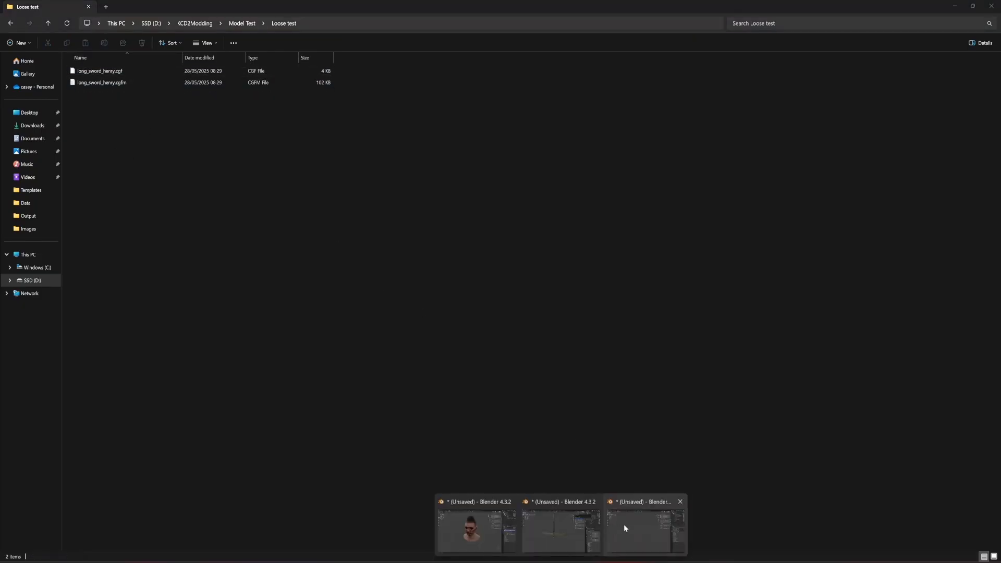
{"action": "left_click", "coordinate": [626, 527]}
{"action": "left_click", "coordinate": [40, 16]}
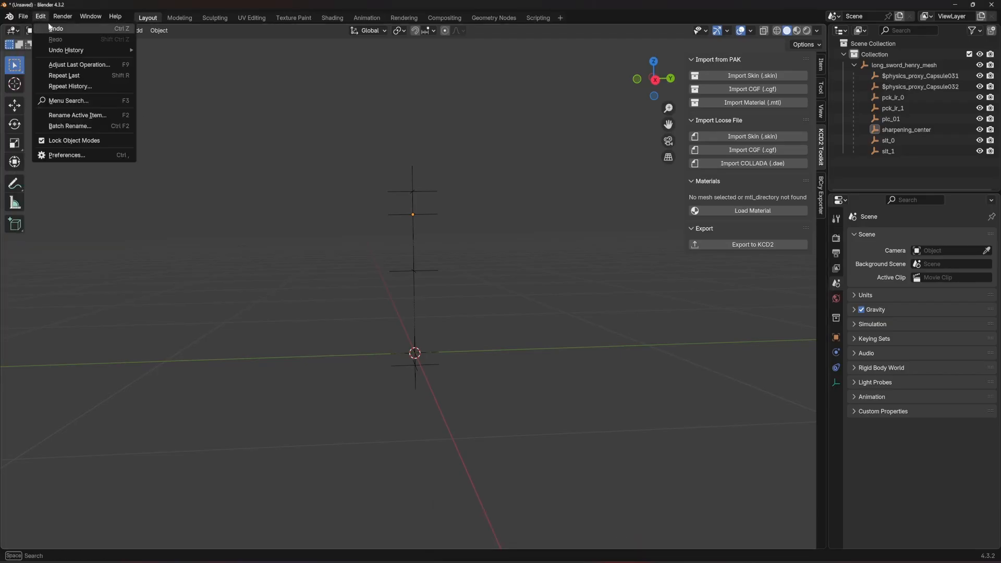
{"action": "left_click", "coordinate": [23, 16]}
{"action": "left_click", "coordinate": [23, 16]}
{"action": "mouse_move", "coordinate": [37, 27]}
{"action": "left_click", "coordinate": [148, 27]}
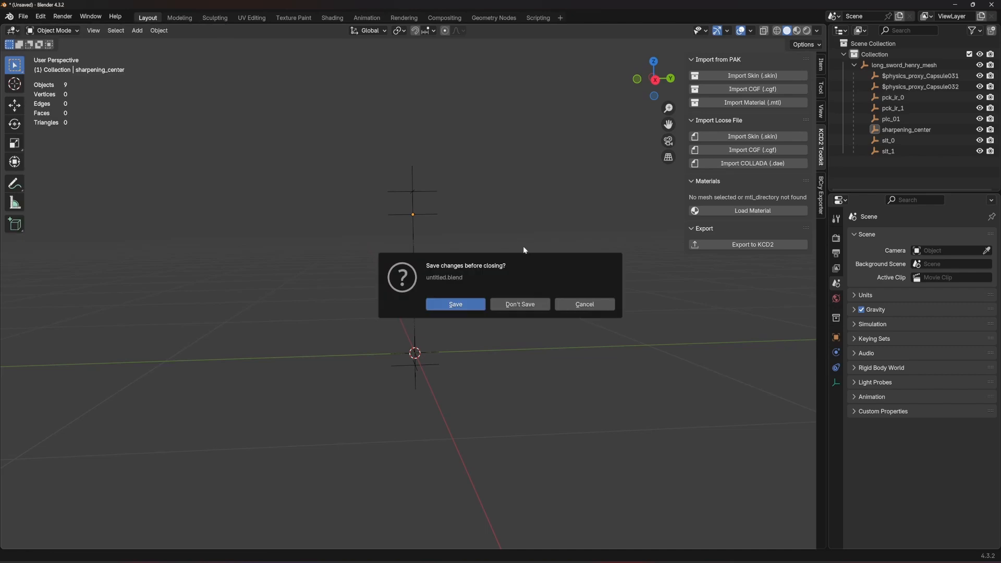
{"action": "left_click", "coordinate": [543, 306]}
{"action": "key", "text": "ctrl+n"}
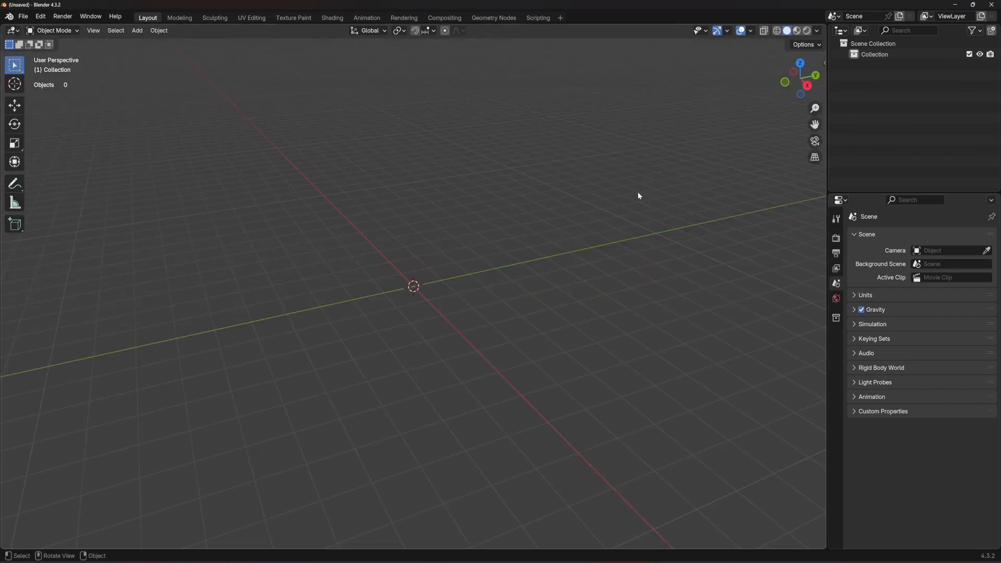
Show the KCD2 Toolkit tools, import the loose file long_sword_henry.cgf from Loose test with its cgfm companion present, and inspect the sword
{"action": "key", "text": "n"}
{"action": "left_click", "coordinate": [821, 128]}
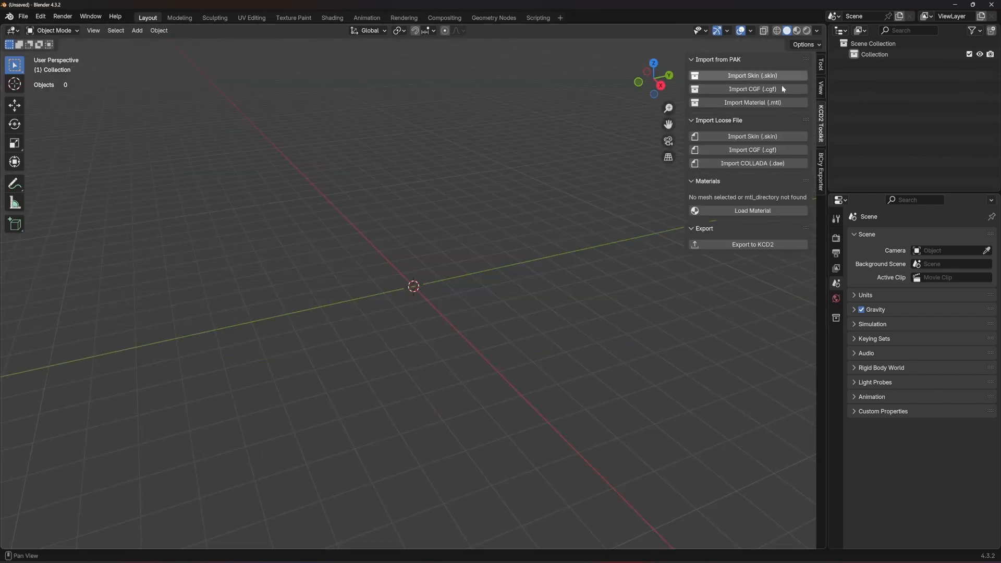
{"action": "left_click", "coordinate": [750, 149]}
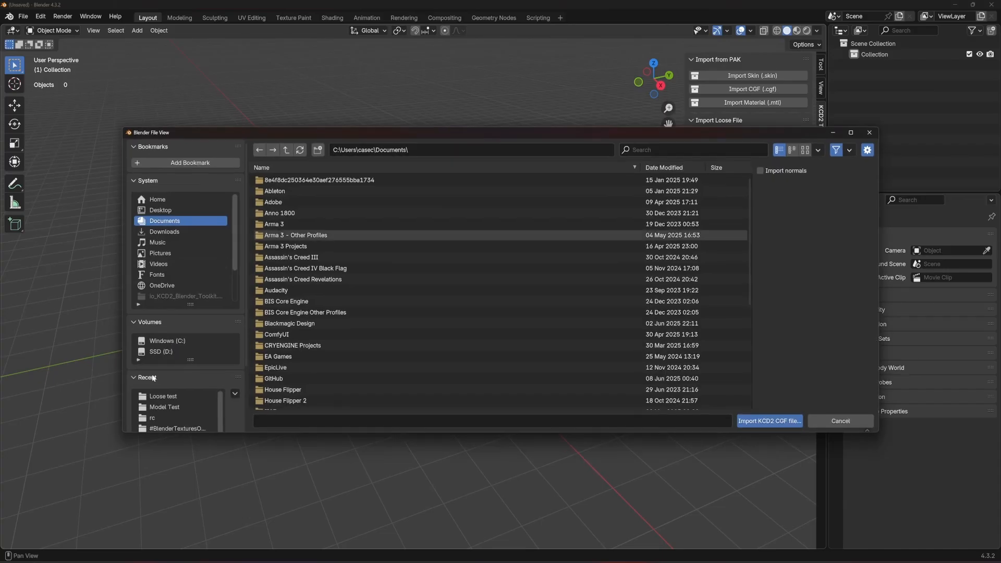
{"action": "left_click", "coordinate": [167, 398]}
{"action": "left_click", "coordinate": [308, 180]}
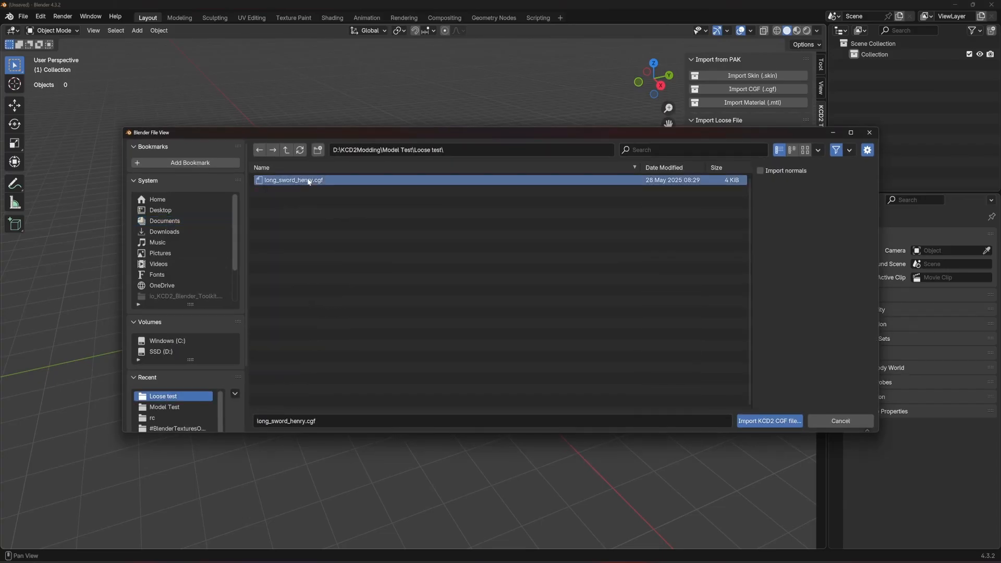
{"action": "double_click", "coordinate": [297, 181]}
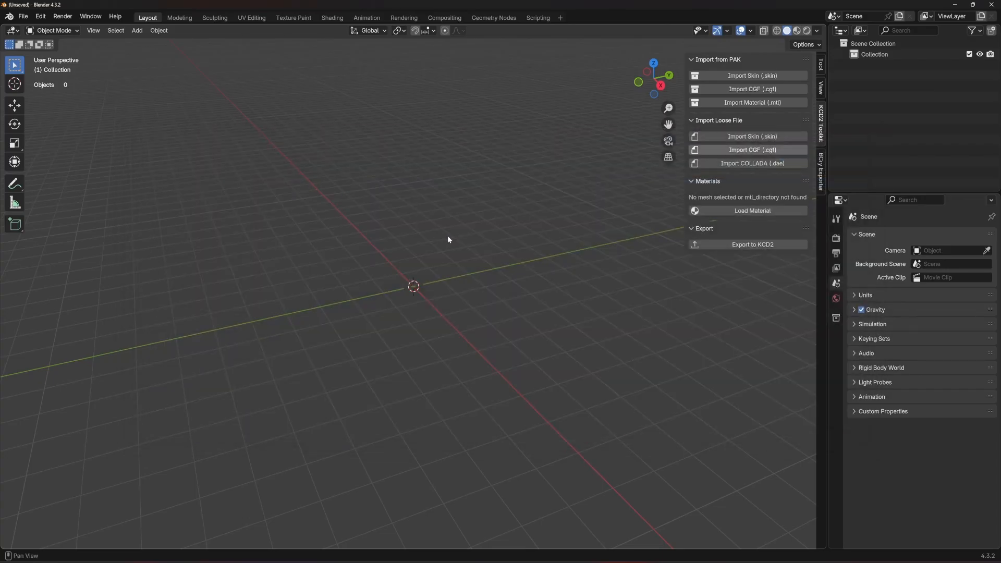
{"action": "scroll", "coordinate": [461, 247], "scroll_direction": "up", "scroll_amount": 3}
{"action": "middle_click_drag", "start_coordinate": [434, 234], "coordinate": [446, 187]}
{"action": "left_click", "coordinate": [432, 204]}
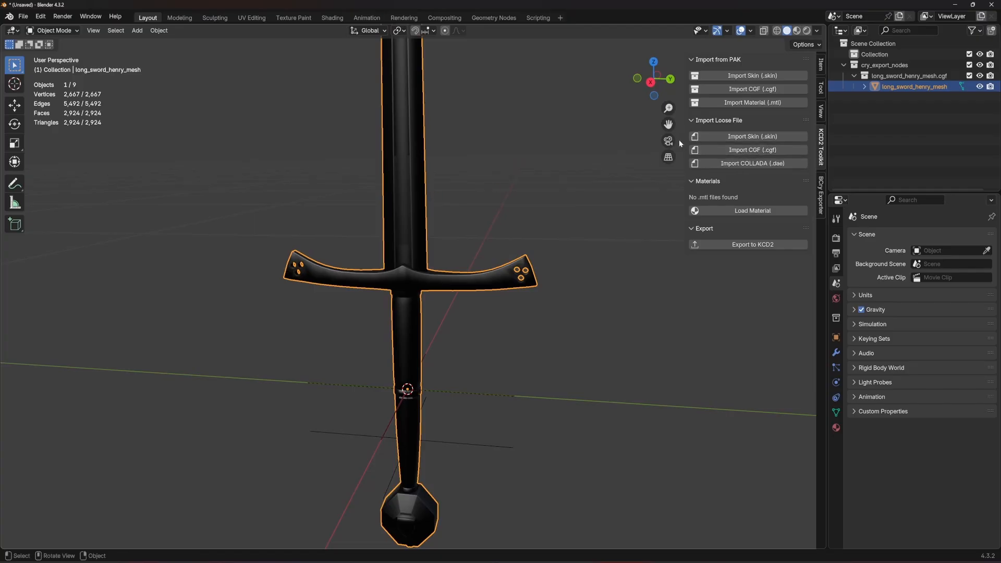
{"action": "left_click", "coordinate": [546, 126]}
{"action": "scroll", "coordinate": [546, 126], "scroll_direction": "down", "scroll_amount": 9}
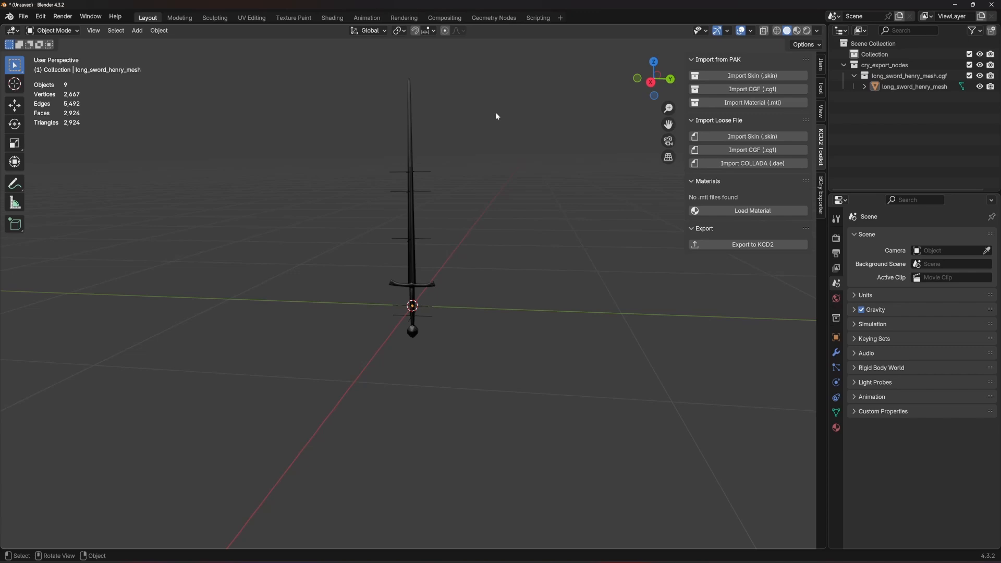
Close this Blender instance without saving and delete the Loose test folder from Model Test in File Explorer
{"action": "left_click", "coordinate": [992, 5]}
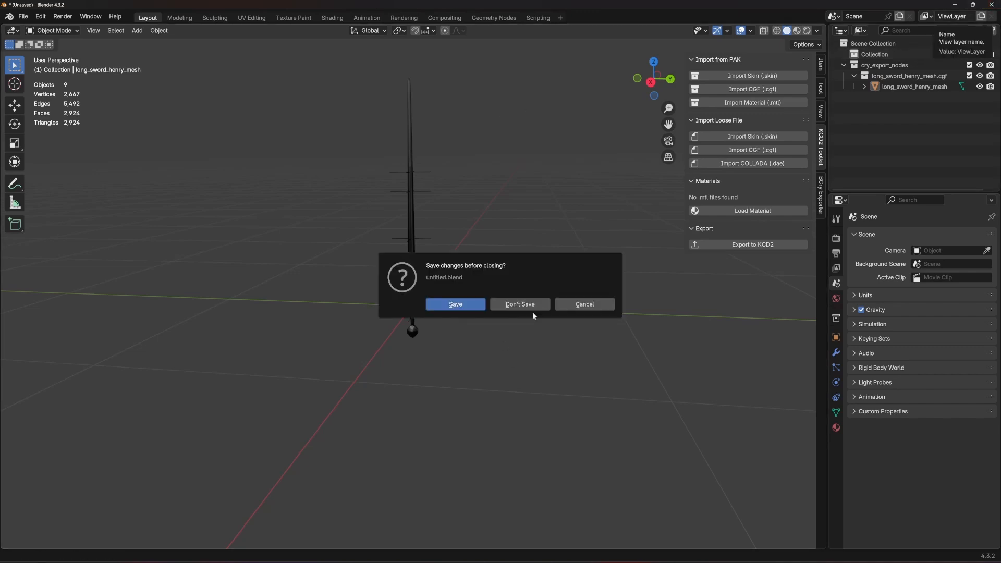
{"action": "left_click", "coordinate": [526, 326]}
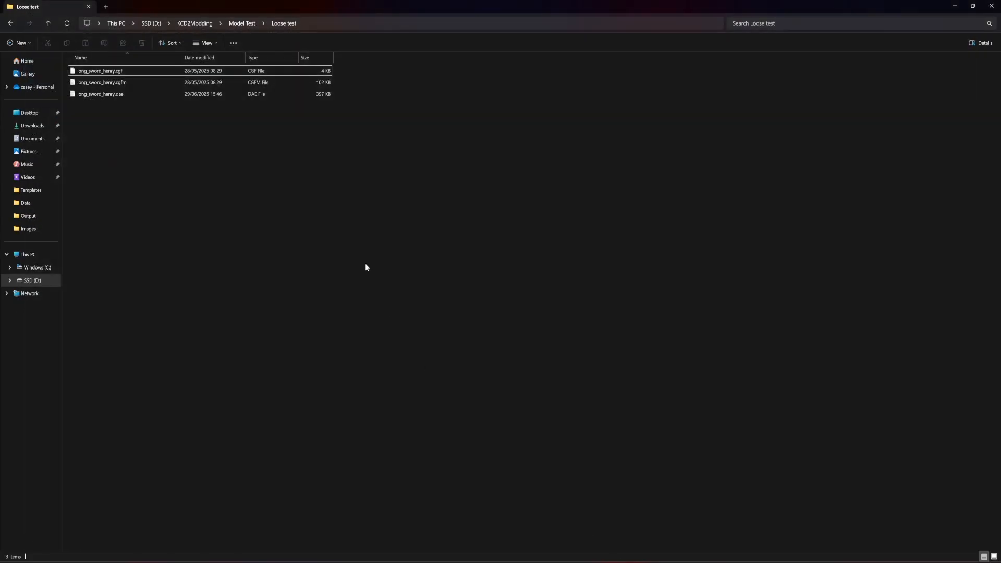
{"action": "left_click", "coordinate": [242, 23]}
{"action": "key", "text": "Delete"}
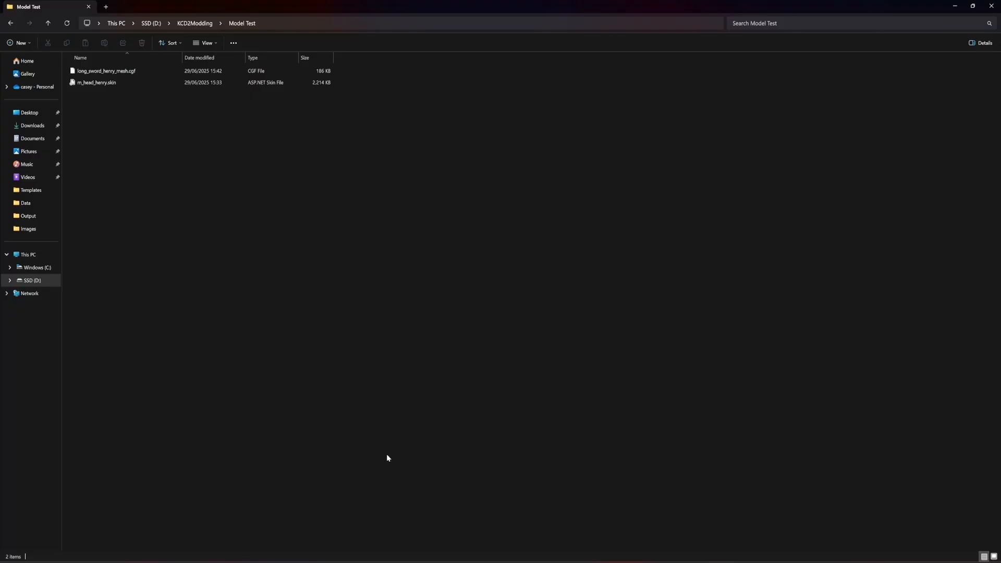
Close the Weapons folder window and delete the Objects folder and test_mod.pak from KingdomComeDeliverance2\mods\test_mod\Data
{"action": "mouse_move", "coordinate": [510, 532]}
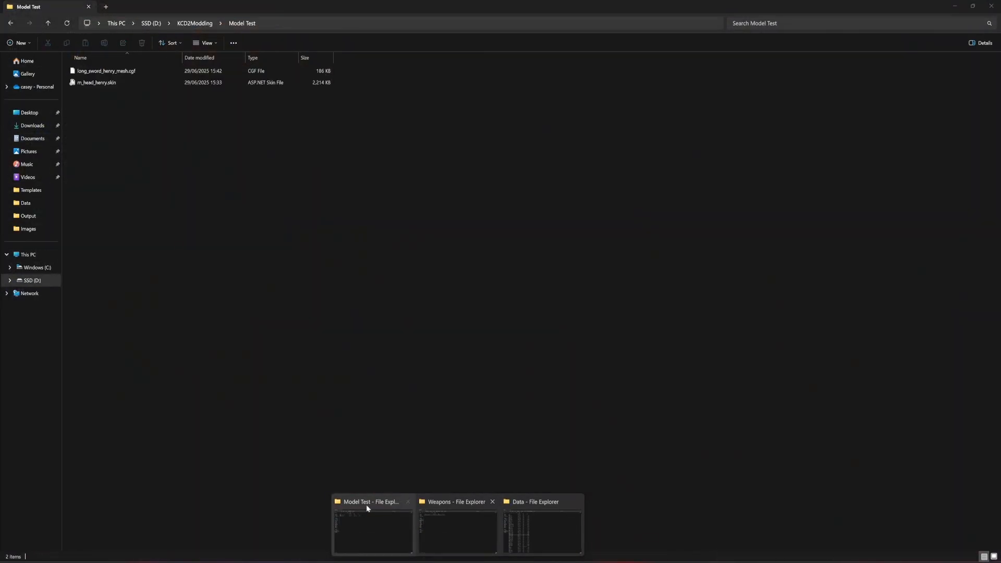
{"action": "left_click", "coordinate": [492, 501]}
{"action": "left_click", "coordinate": [504, 522]}
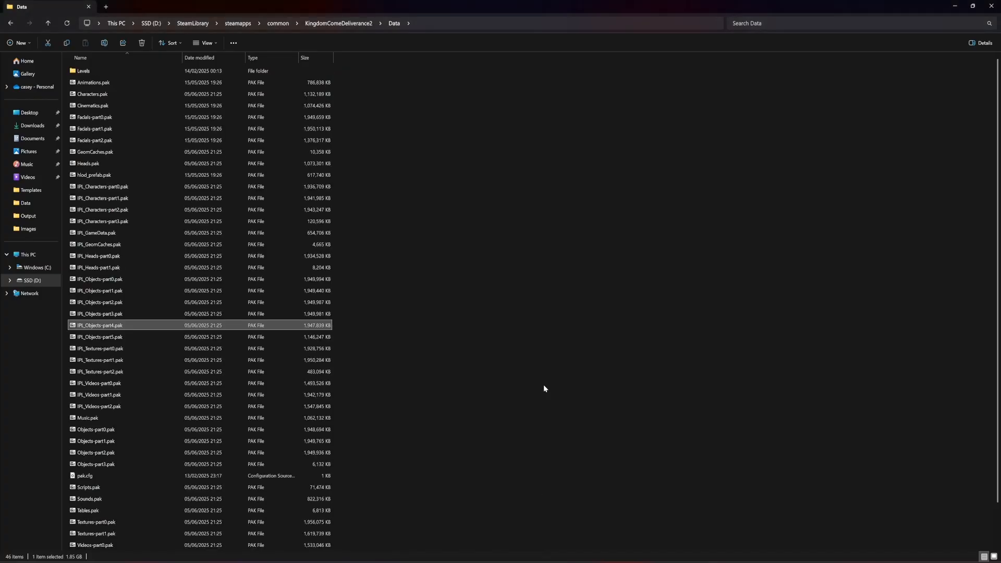
{"action": "left_click", "coordinate": [334, 23]}
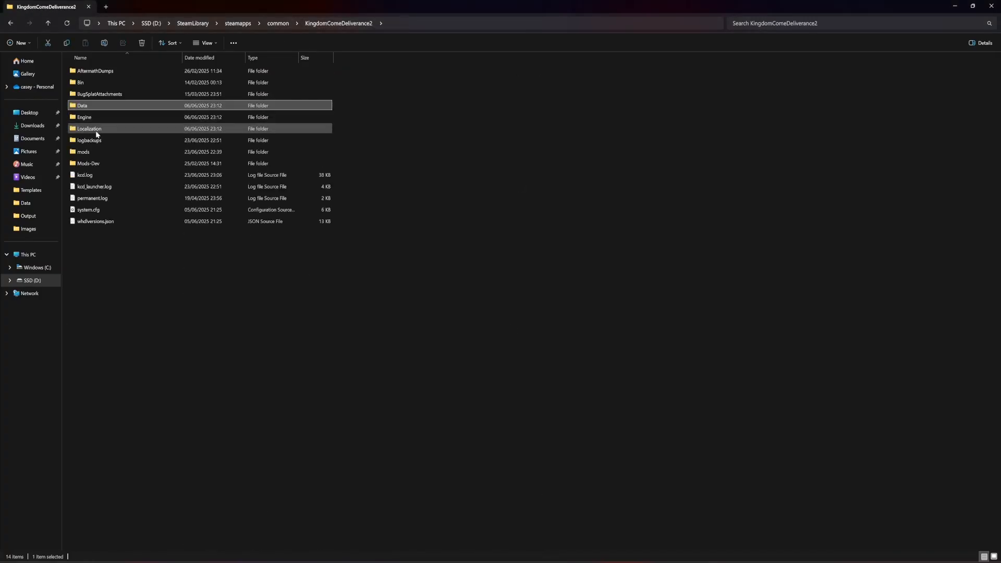
{"action": "double_click", "coordinate": [95, 152]}
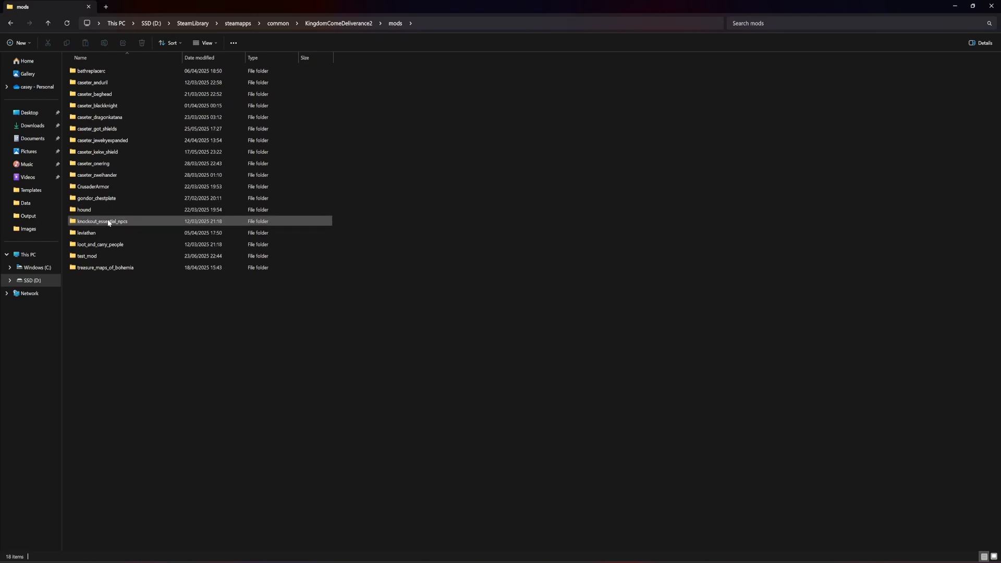
{"action": "double_click", "coordinate": [93, 255]}
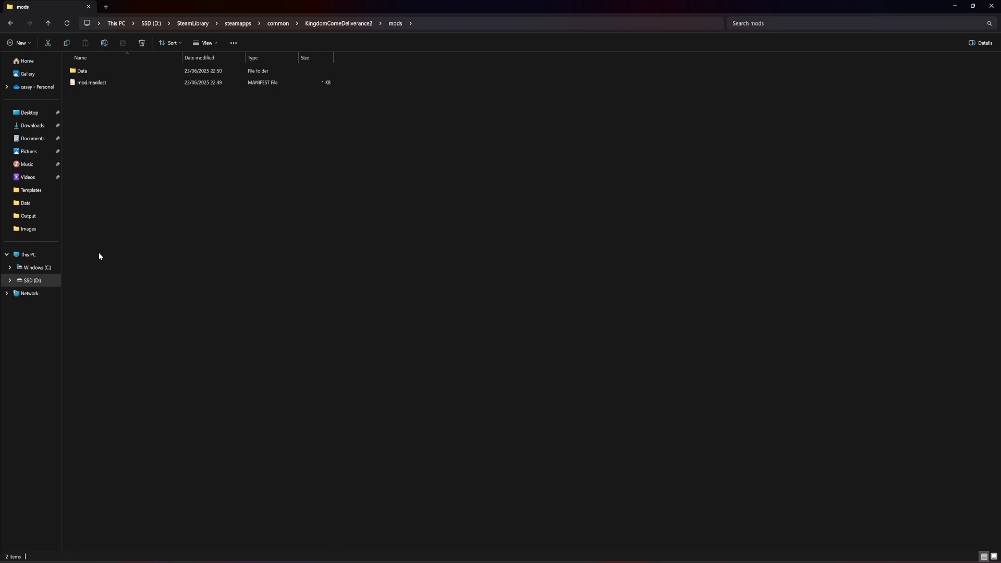
{"action": "double_click", "coordinate": [104, 72]}
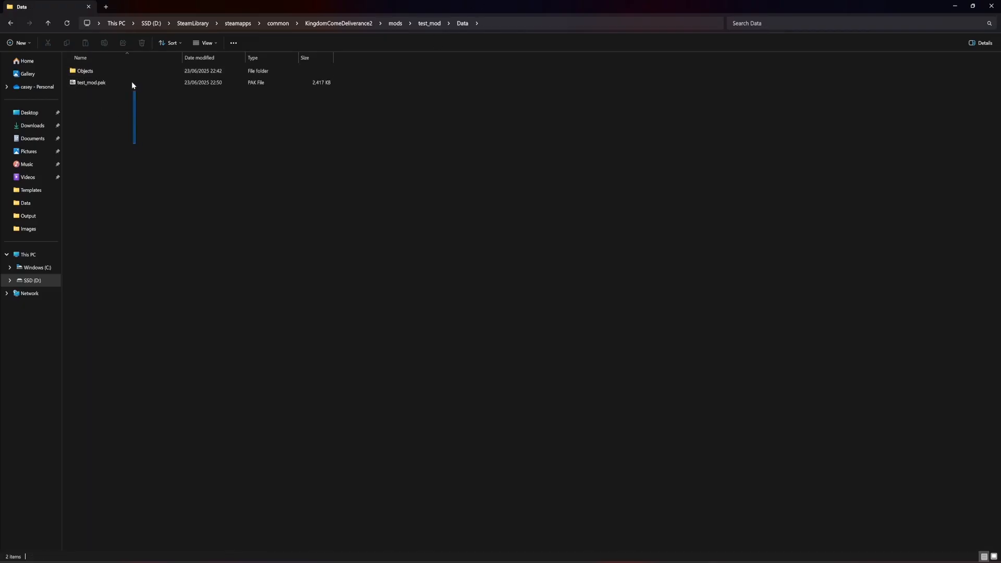
{"action": "mouse_move", "coordinate": [131, 82]}
{"action": "left_mouse_down"}
{"action": "mouse_move", "coordinate": [123, 96]}
{"action": "mouse_move", "coordinate": [120, 69]}
{"action": "left_mouse_up"}
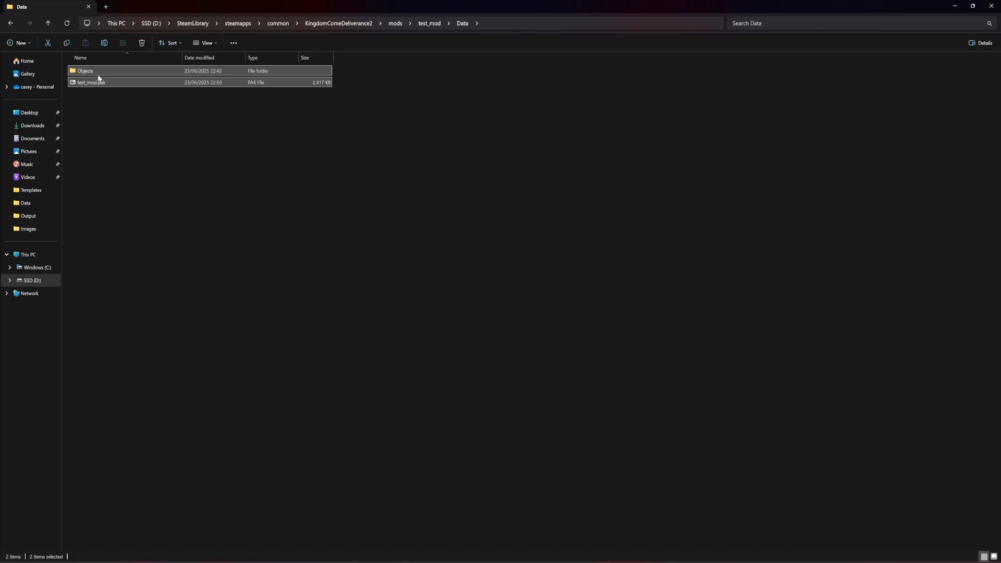
{"action": "key", "text": "Delete"}
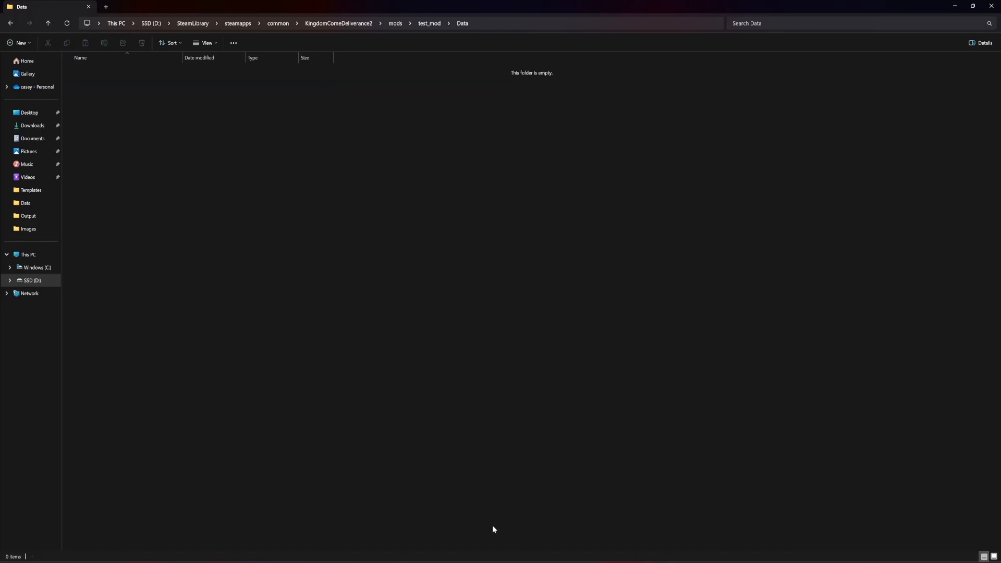
Go back up to the test_mod folder and point out its mod.manifest file
{"action": "mouse_move", "coordinate": [458, 562]}
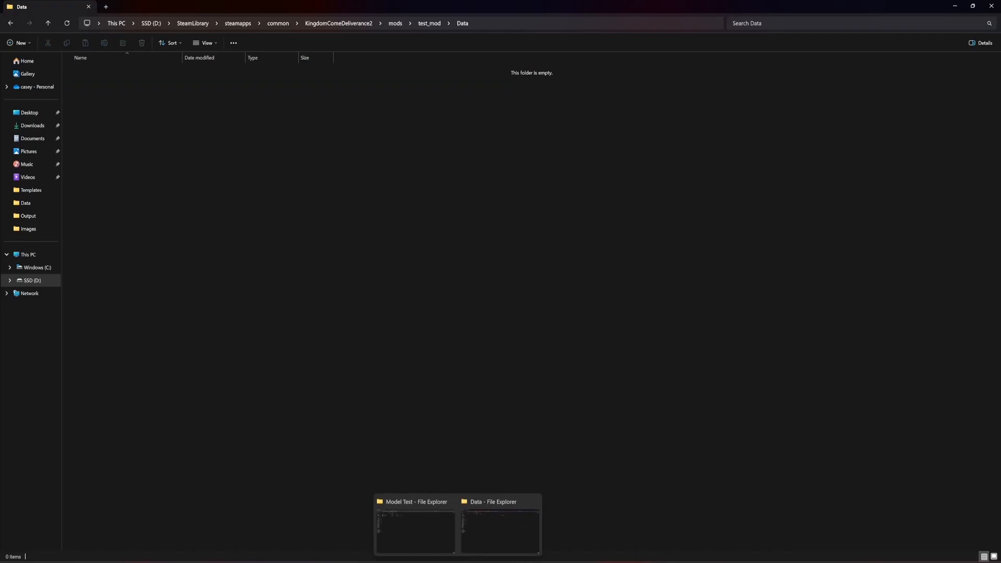
{"action": "left_click", "coordinate": [429, 23]}
{"action": "left_click", "coordinate": [110, 82]}
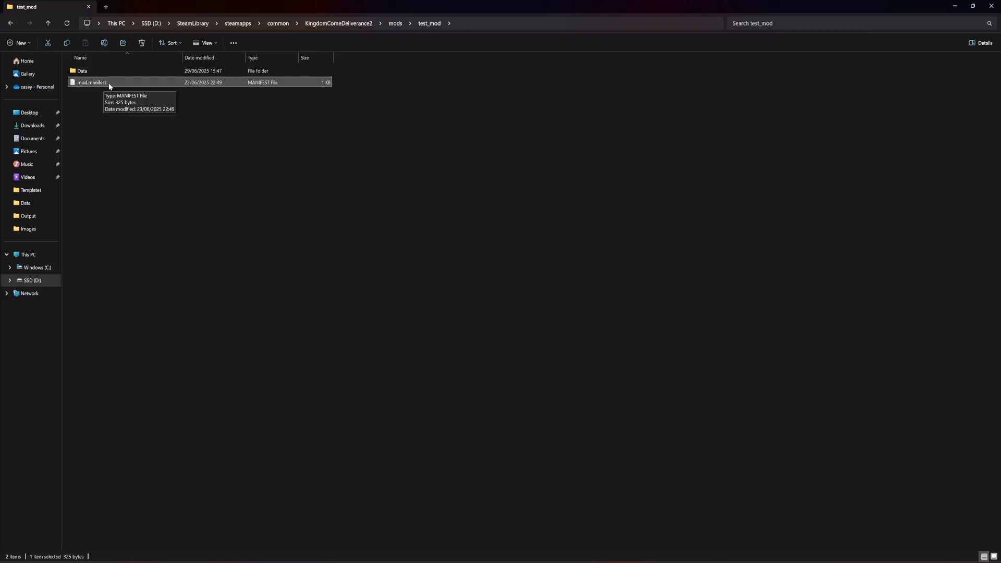
{"action": "left_click", "coordinate": [95, 94]}
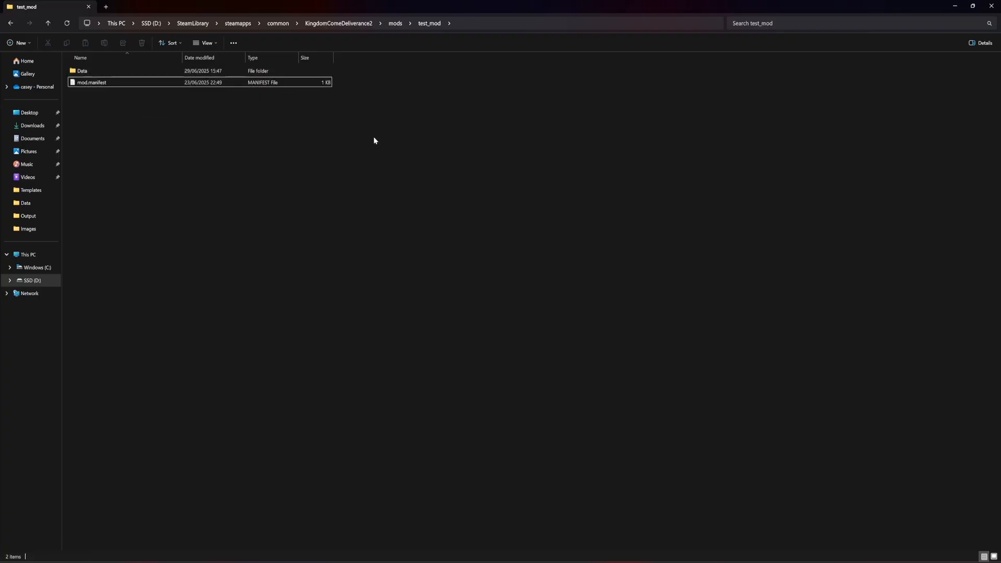
Bring up the Model Test folder, shrink its window to reveal test_mod behind it, and return to test_mod
{"action": "mouse_move", "coordinate": [468, 561]}
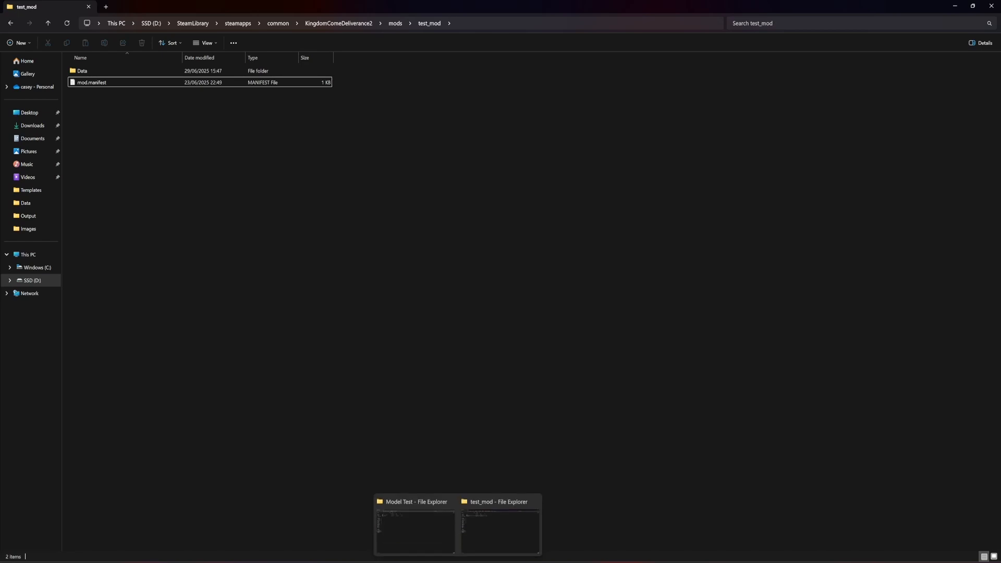
{"action": "left_click", "coordinate": [448, 530]}
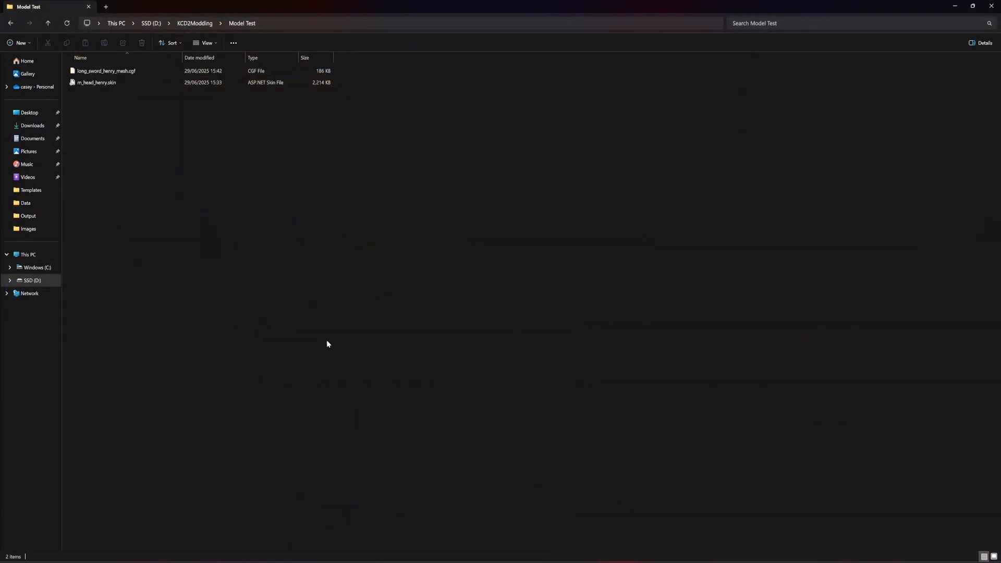
{"action": "double_click", "coordinate": [200, 9]}
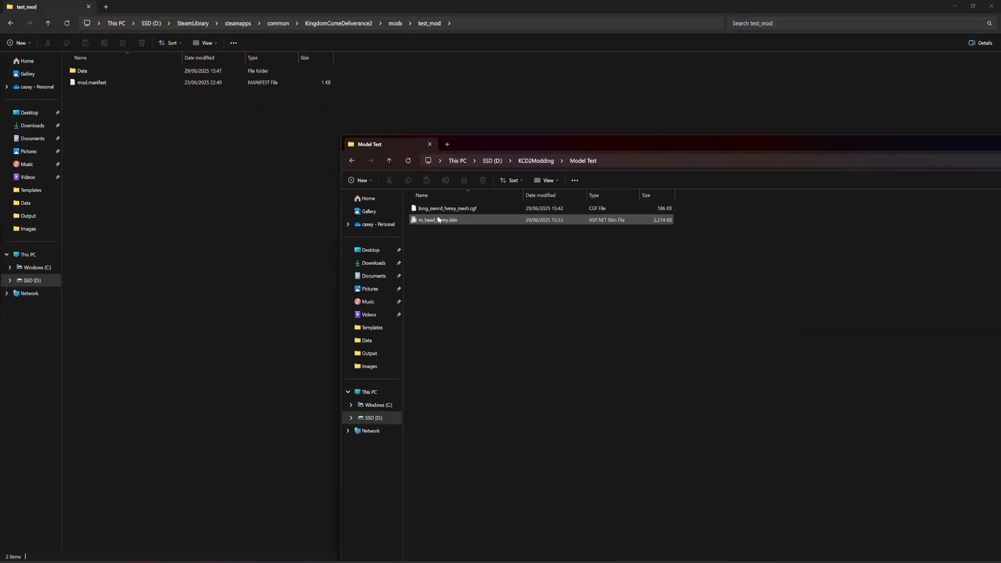
{"action": "left_click", "coordinate": [172, 104]}
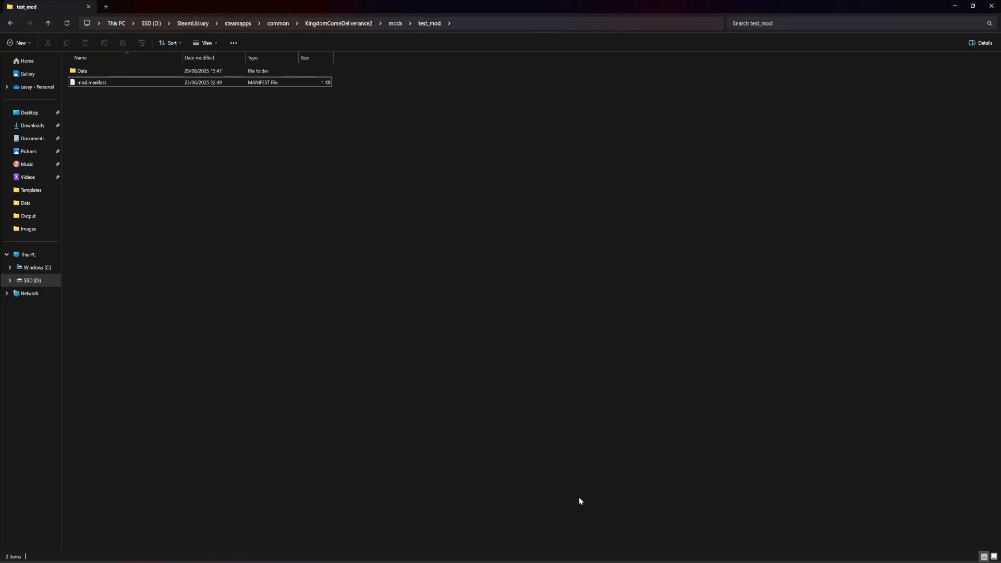
Bring up the IPL_Objects-part4.pak archive window and move it clear of test_mod's file list to show the Objects\manmade\weapons\swords_long path
{"action": "left_click", "coordinate": [619, 533]}
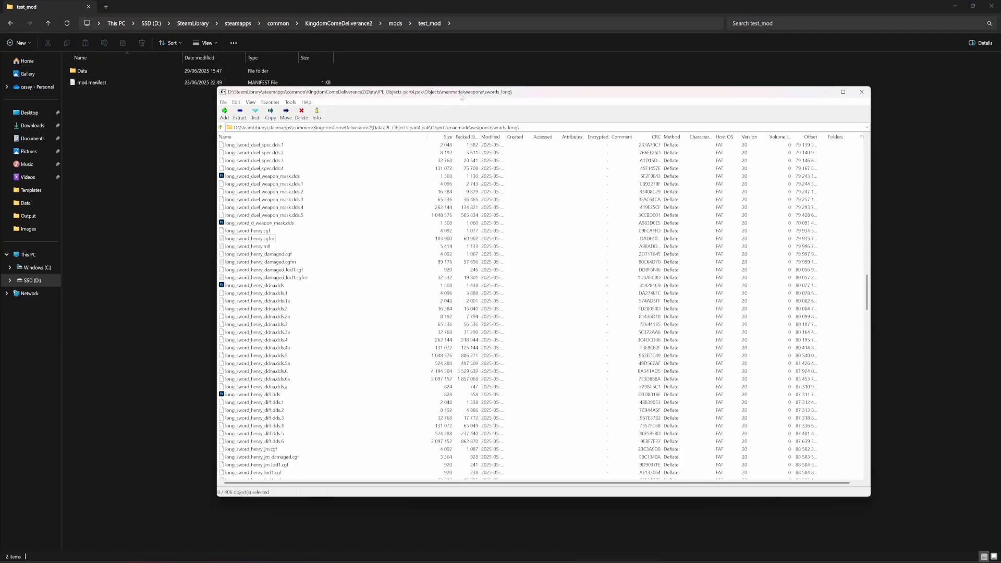
{"action": "left_click_drag", "start_coordinate": [461, 96], "coordinate": [494, 106]}
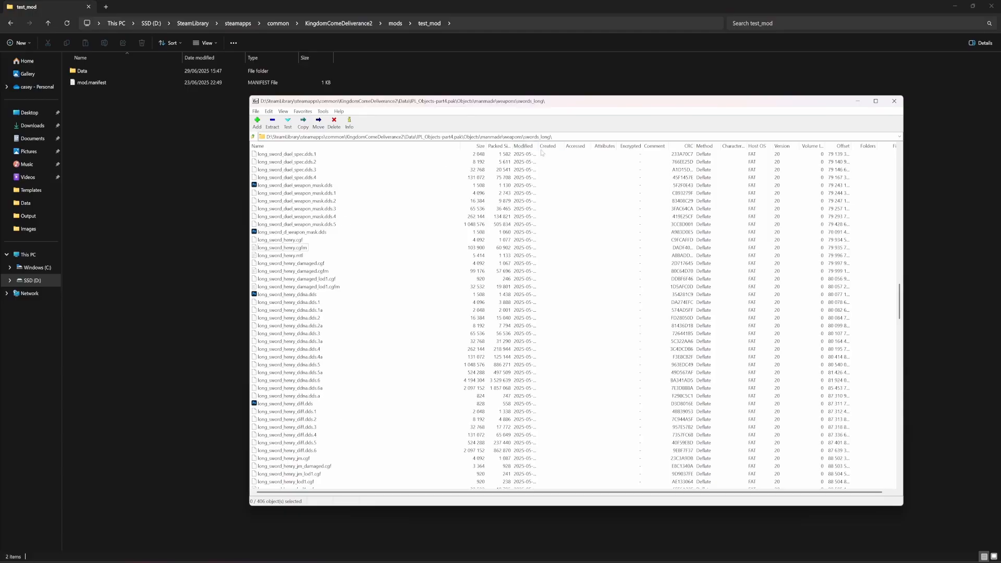
{"action": "left_click_drag", "start_coordinate": [543, 103], "coordinate": [574, 108]}
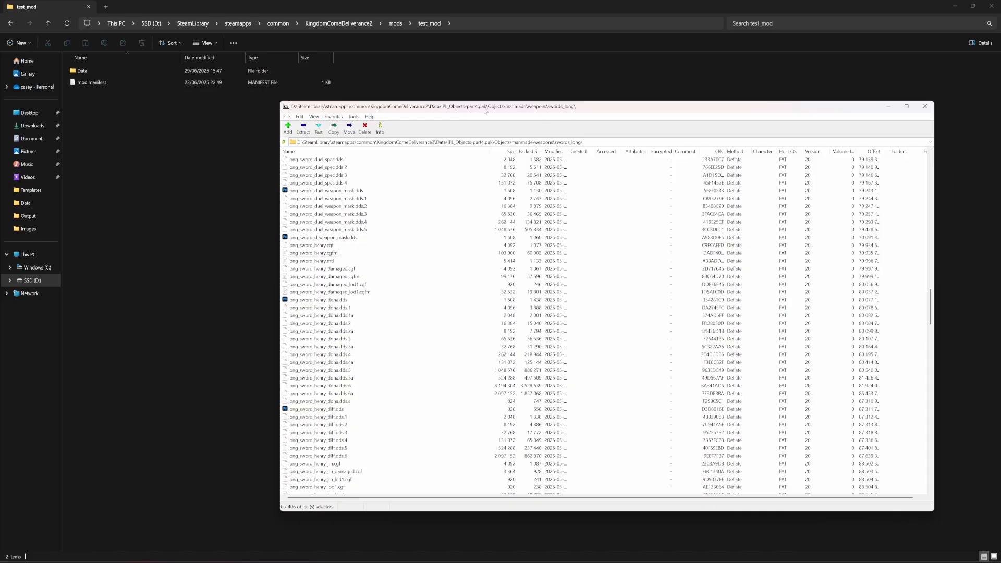
Create a folder named Objects inside test_mod\Data and open it
{"action": "double_click", "coordinate": [82, 71]}
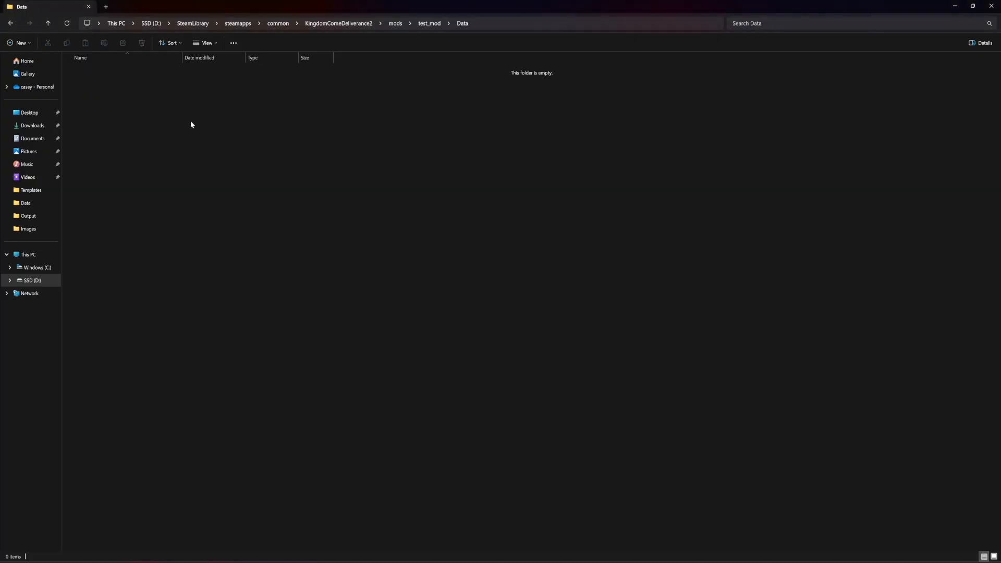
{"action": "key", "text": "ctrl+shift+n"}
{"action": "type", "text": "Ob"}
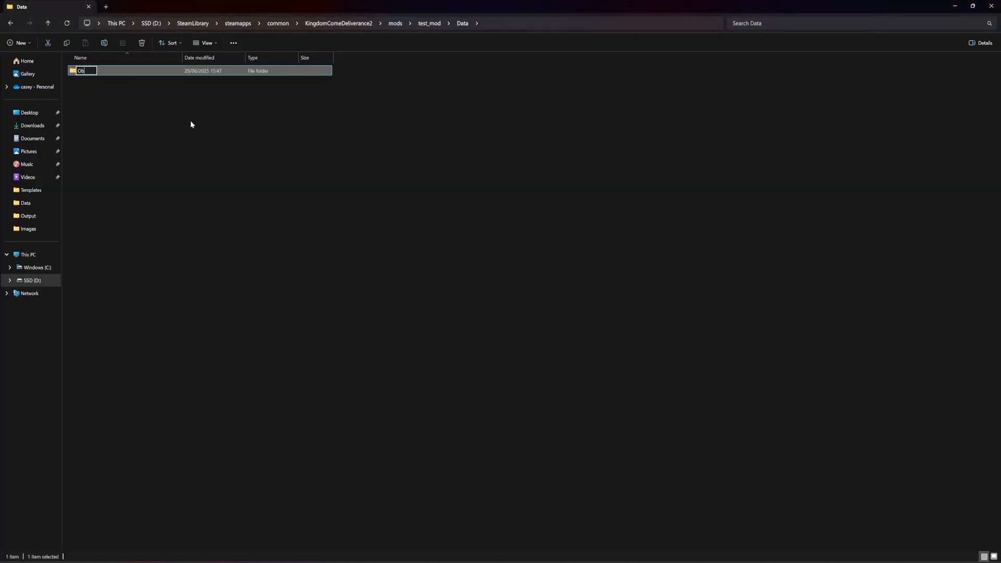
{"action": "type", "text": "jects"}
{"action": "key", "text": "Return"}
{"action": "key", "text": "Return"}
Create a folder named manmade inside test_mod's Objects folder, matching the archive path, and open it
{"action": "key", "text": "alt+Tab"}
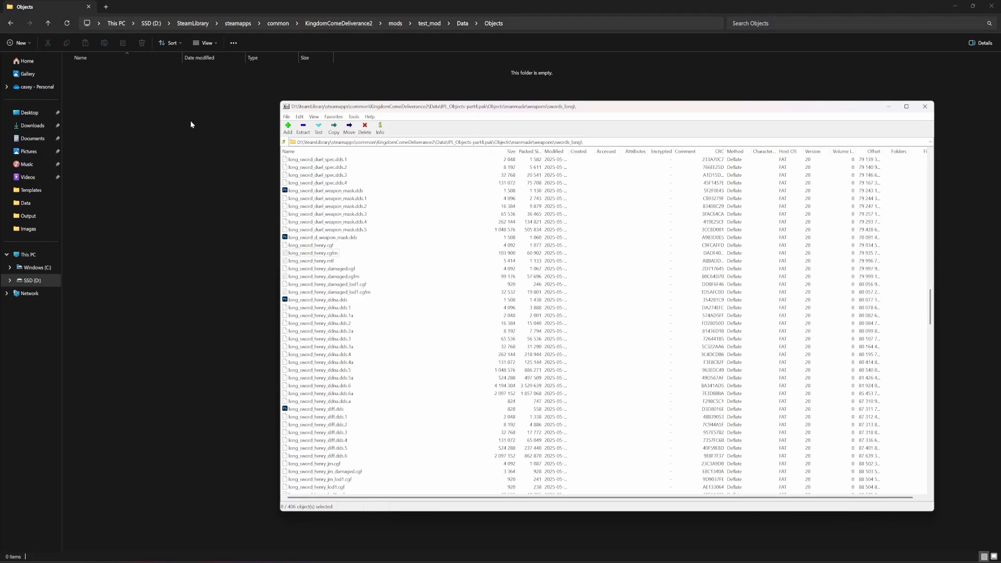
{"action": "key", "text": "alt+Tab"}
{"action": "key", "text": "ctrl+shift+n"}
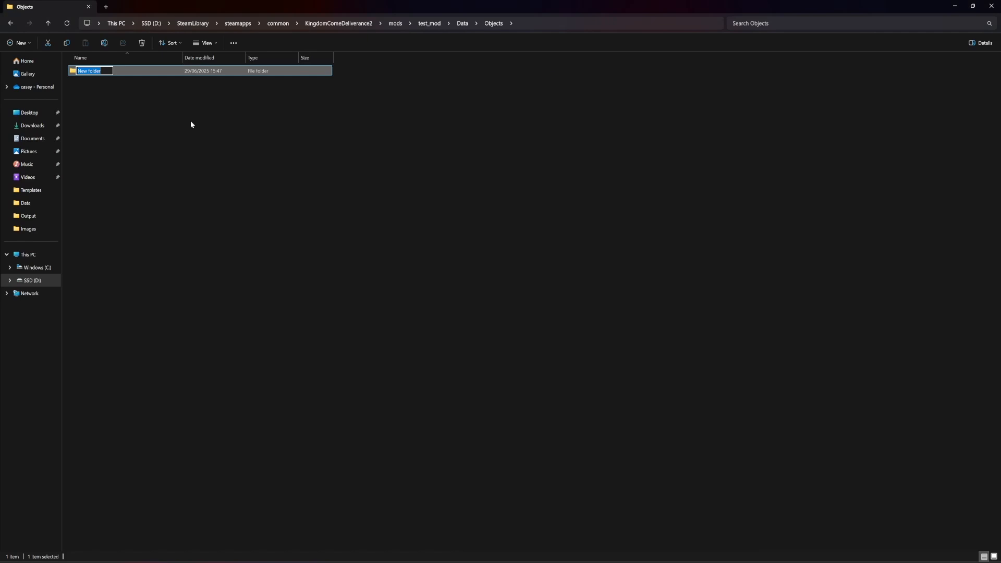
{"action": "type", "text": "manma"}
{"action": "key", "text": "BackSpace"}
{"action": "key", "text": "BackSpace"}
{"action": "key", "text": "BackSpace"}
{"action": "type", "text": "nmade"}
{"action": "key", "text": "Return"}
{"action": "key", "text": "Return"}
Create a folder named weapons inside manmade, checking it against the archive path, and open it
{"action": "key", "text": "alt+Tab"}
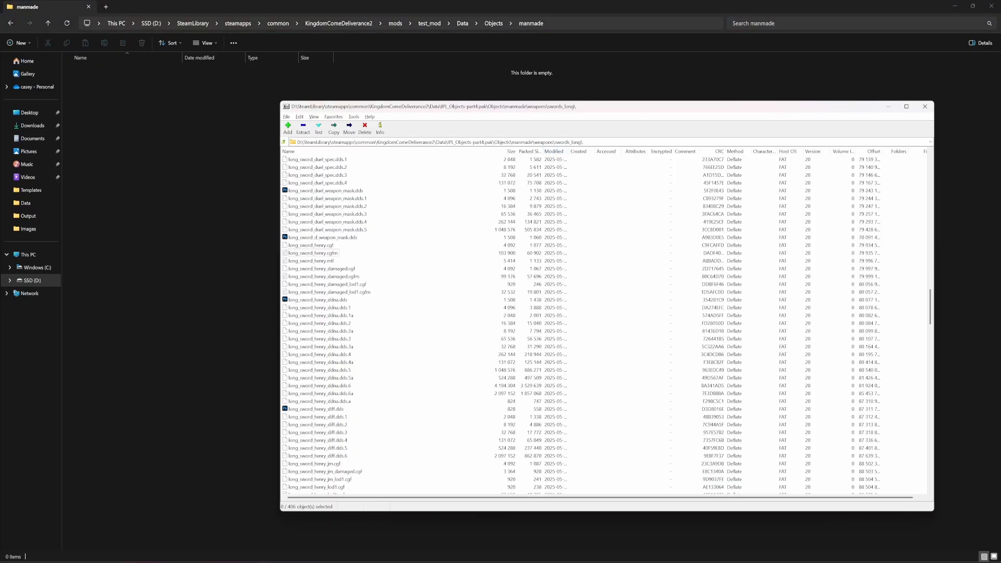
{"action": "key", "text": "alt+Tab"}
{"action": "key", "text": "ctrl+shift+n"}
{"action": "type", "text": "w"}
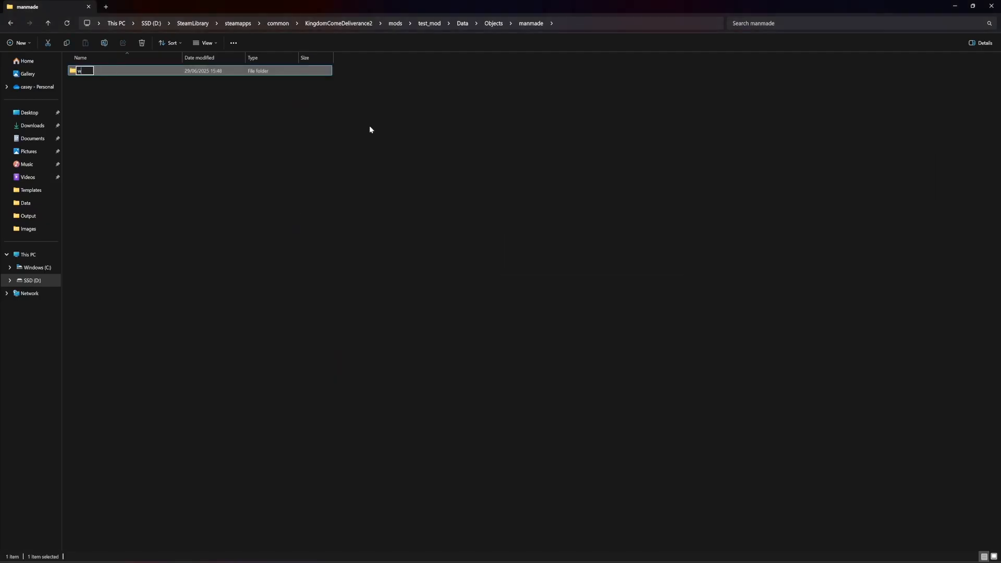
{"action": "type", "text": "eapons"}
{"action": "key", "text": "Return"}
{"action": "key", "text": "alt+Tab"}
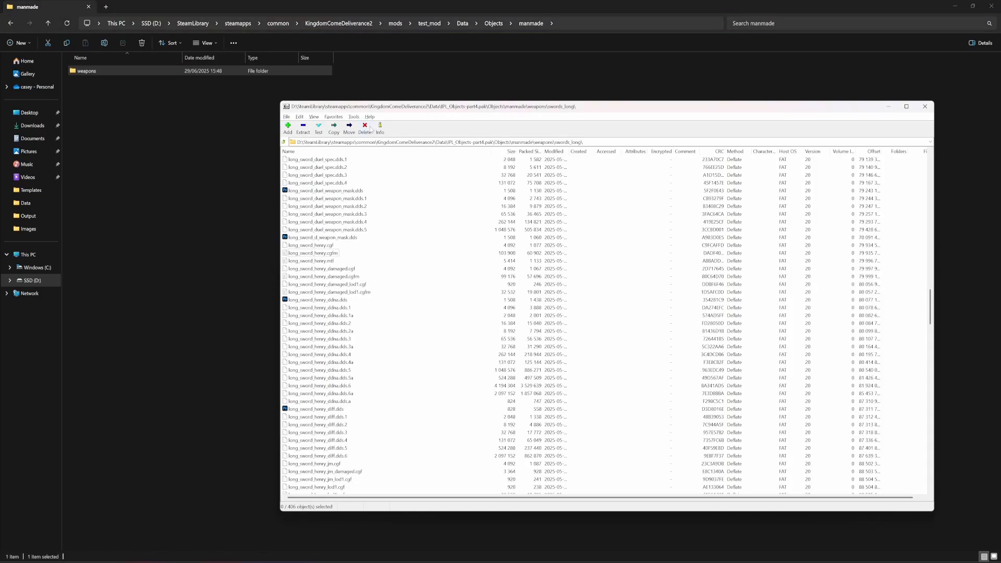
{"action": "key", "text": "alt+Tab"}
{"action": "key", "text": "Return"}
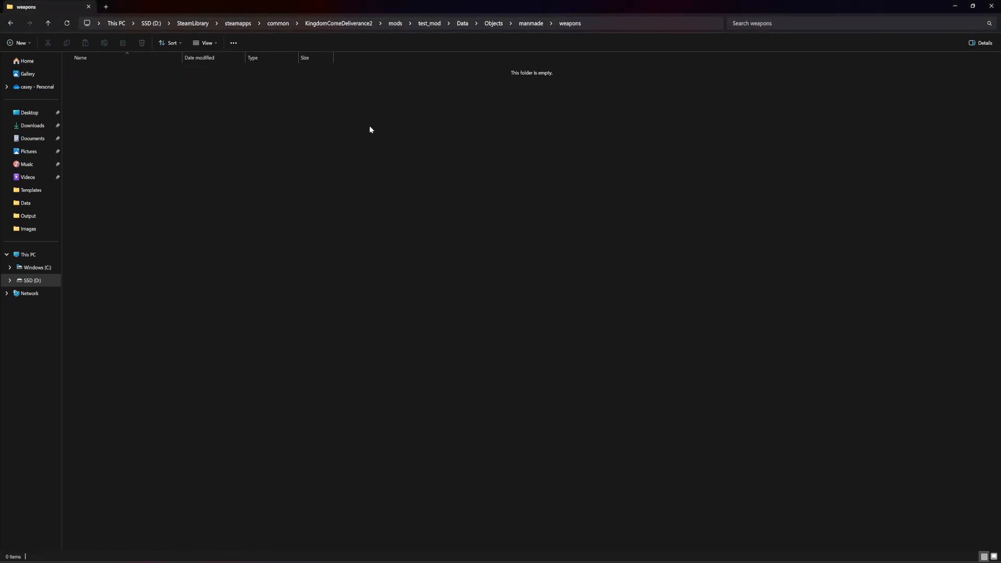
Create a folder named swords_long inside weapons and open it
{"action": "key", "text": "ctrl+shift+n"}
{"action": "type", "text": "sword"}
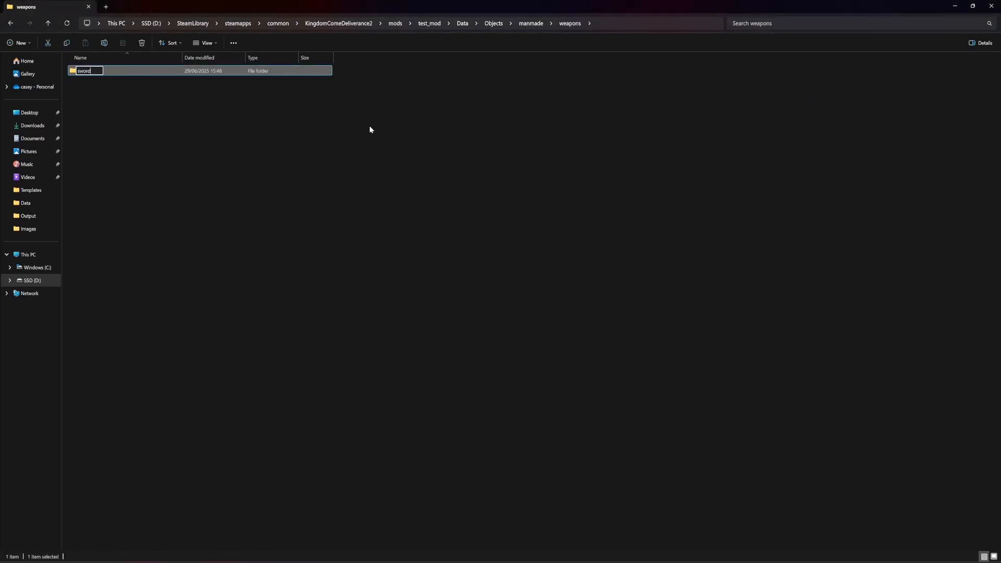
{"action": "type", "text": "s_long"}
{"action": "key", "text": "Return"}
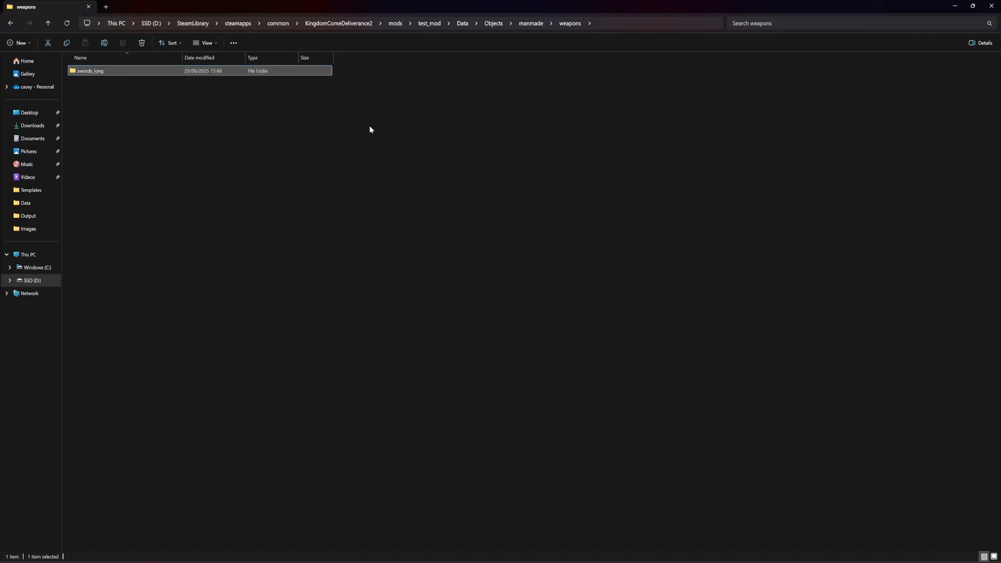
{"action": "key", "text": "Return"}
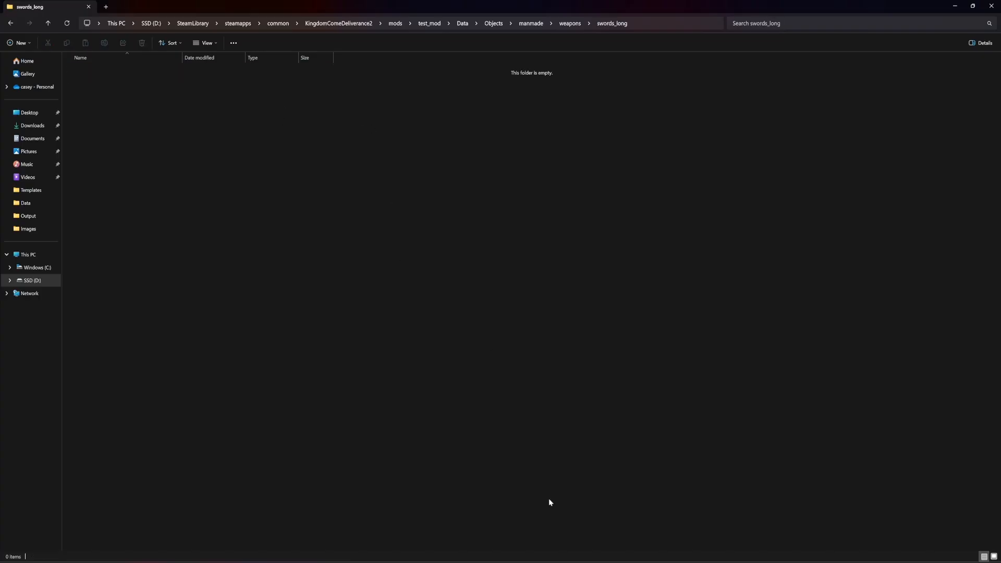
Point out long_sword_henry.cgfm and long_sword_henry.cgf in the archive's swords_long folder, returning to the mod's swords_long folder
{"action": "key", "text": "alt+Tab"}
{"action": "left_click", "coordinate": [318, 253]}
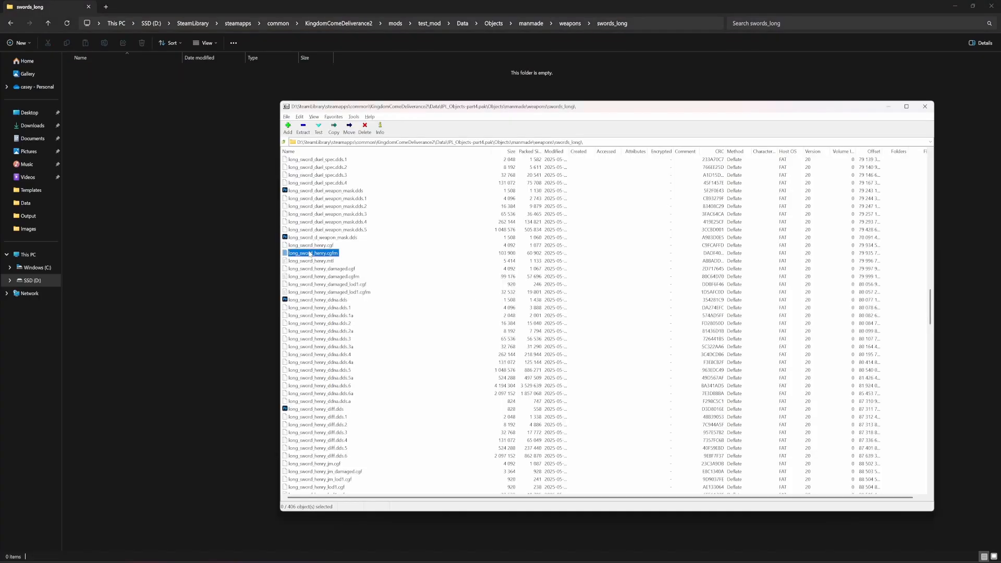
{"action": "left_click", "coordinate": [159, 384]}
{"action": "key", "text": "alt+Tab"}
{"action": "left_click", "coordinate": [309, 246]}
{"action": "left_click", "coordinate": [224, 245]}
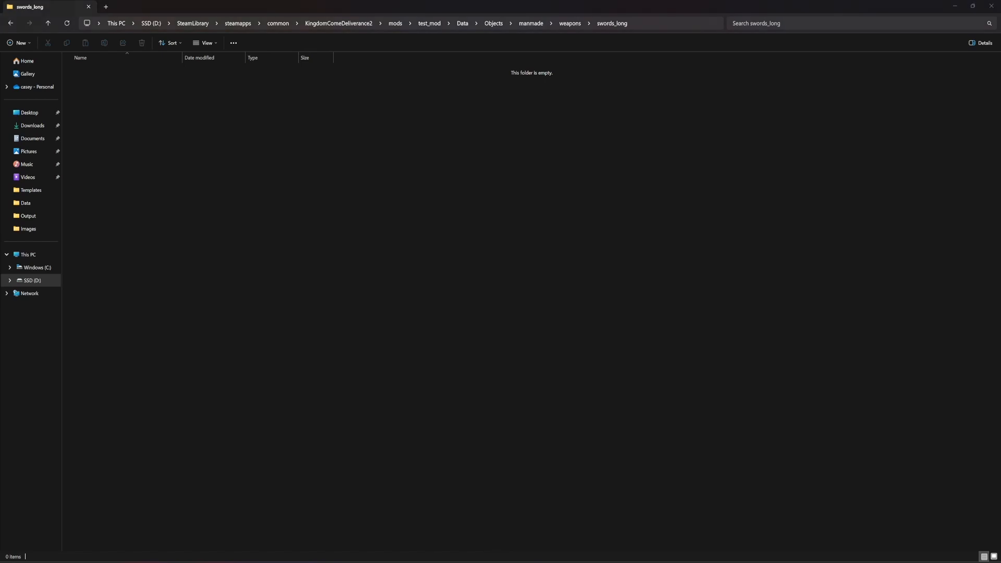
Move long_sword_henry_mesh.cgf from the Model Test folder into test_mod's swords_long folder
{"action": "mouse_move", "coordinate": [458, 561]}
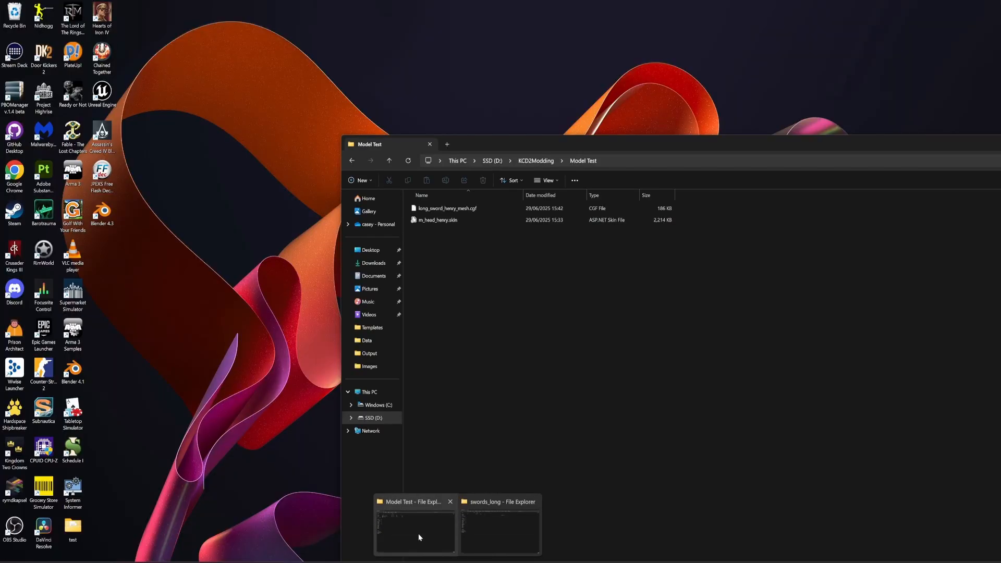
{"action": "left_click", "coordinate": [418, 533]}
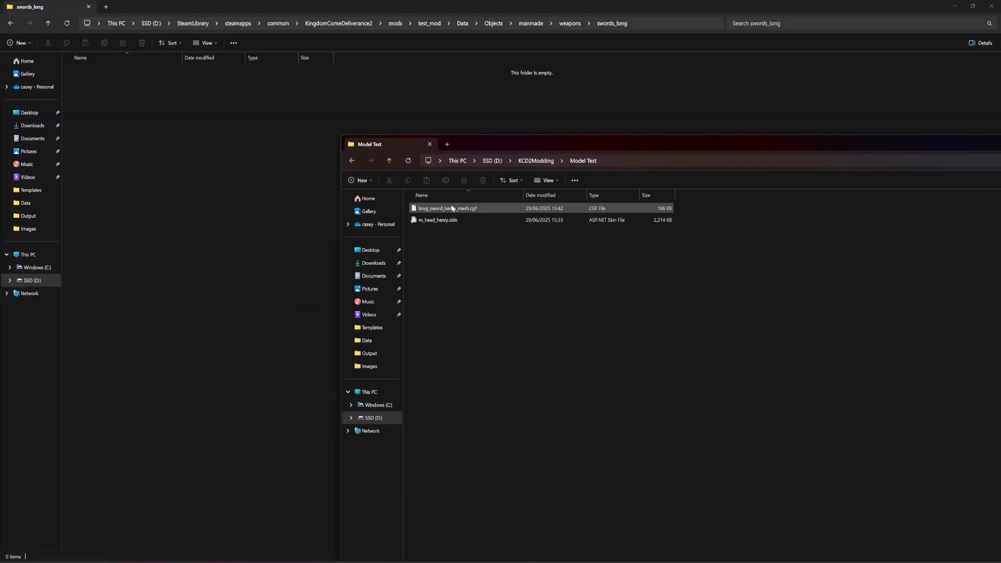
{"action": "left_click", "coordinate": [470, 209]}
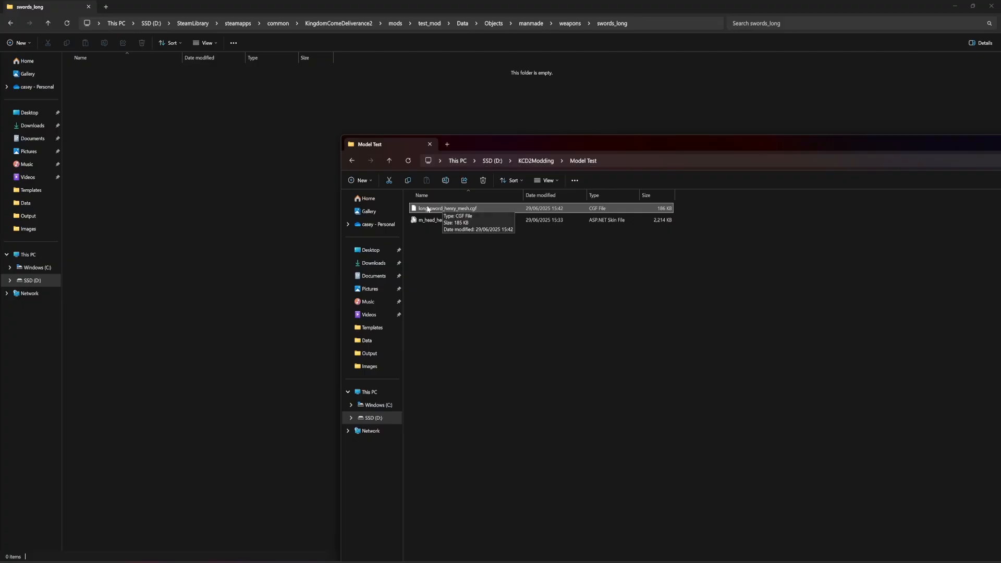
{"action": "key", "text": "ctrl+c"}
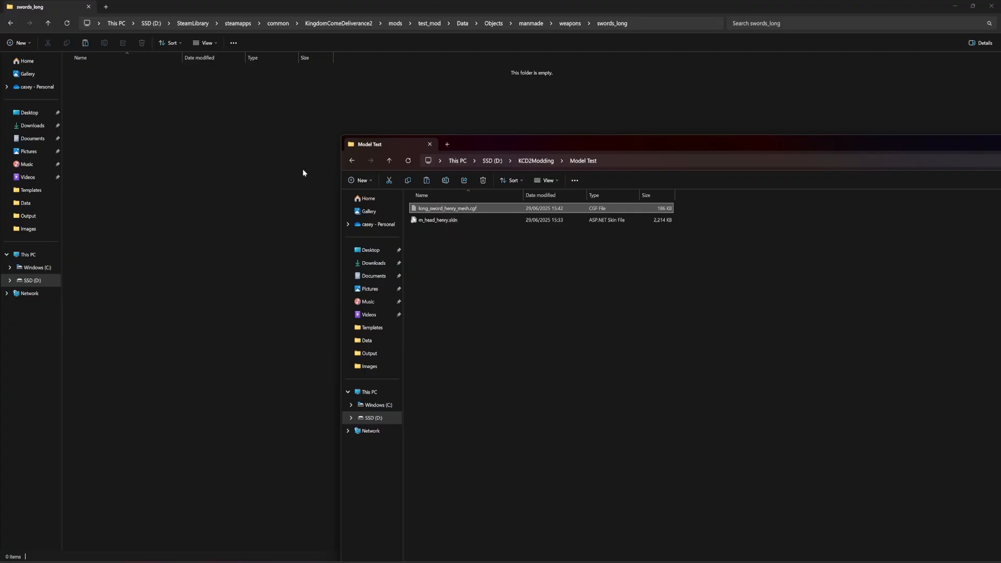
{"action": "left_click", "coordinate": [263, 157]}
{"action": "key", "text": "ctrl+v"}
{"action": "left_click", "coordinate": [218, 155]}
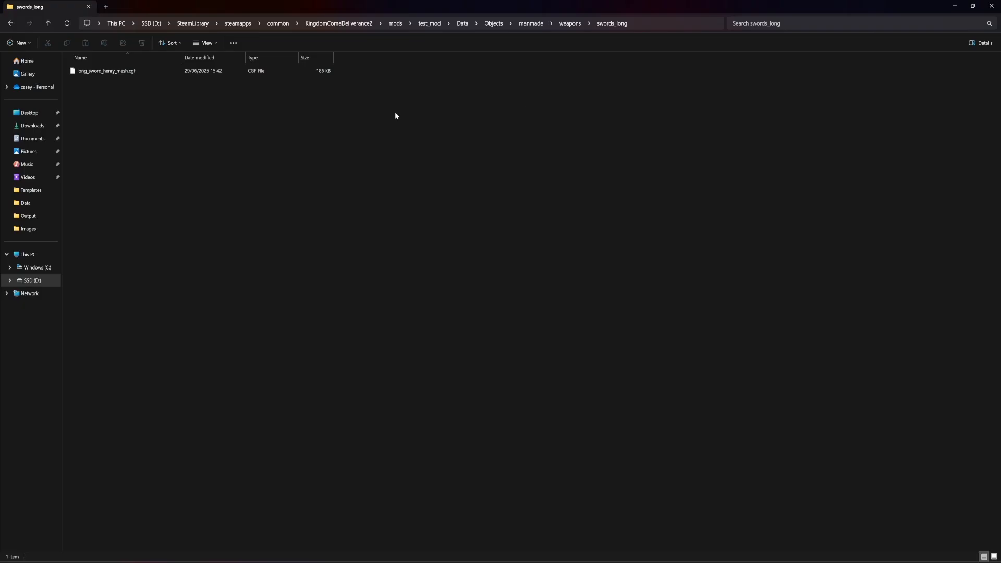
Close the IPL_Objects-part4.pak archive and go to the Data folder of KingdomComeDeliverance2
{"action": "key", "text": "alt+Tab"}
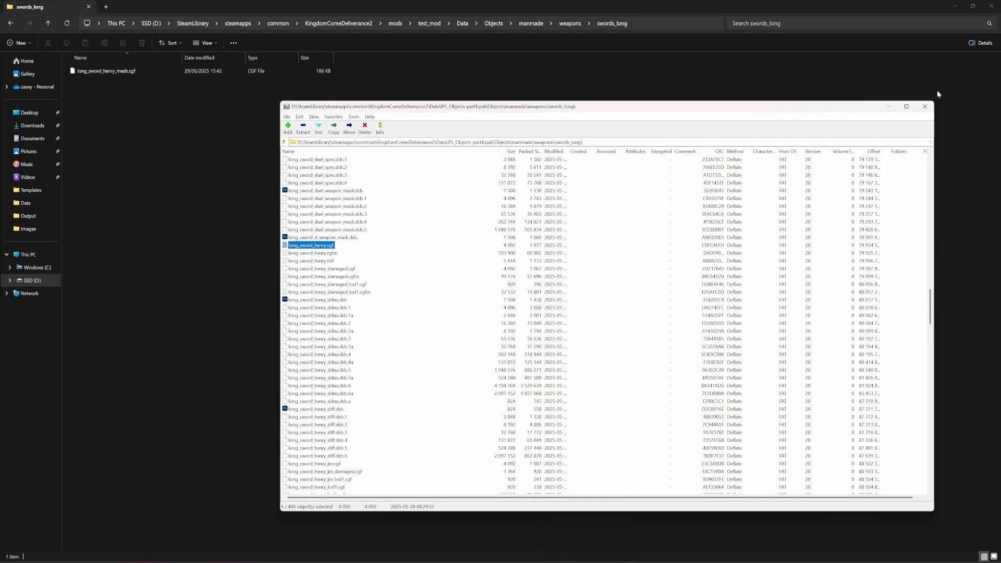
{"action": "left_click", "coordinate": [926, 106]}
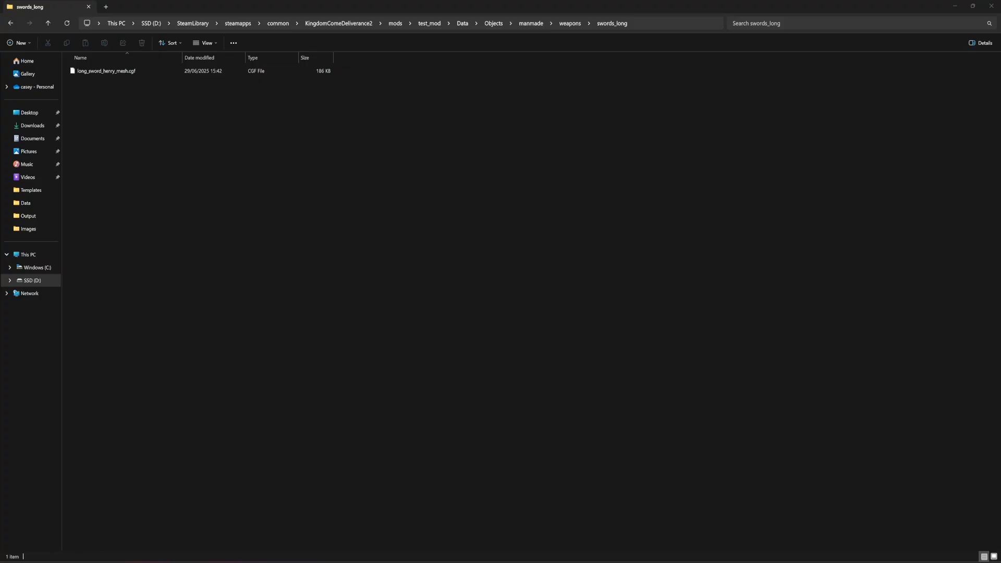
{"action": "mouse_move", "coordinate": [517, 525]}
{"action": "mouse_move", "coordinate": [396, 518]}
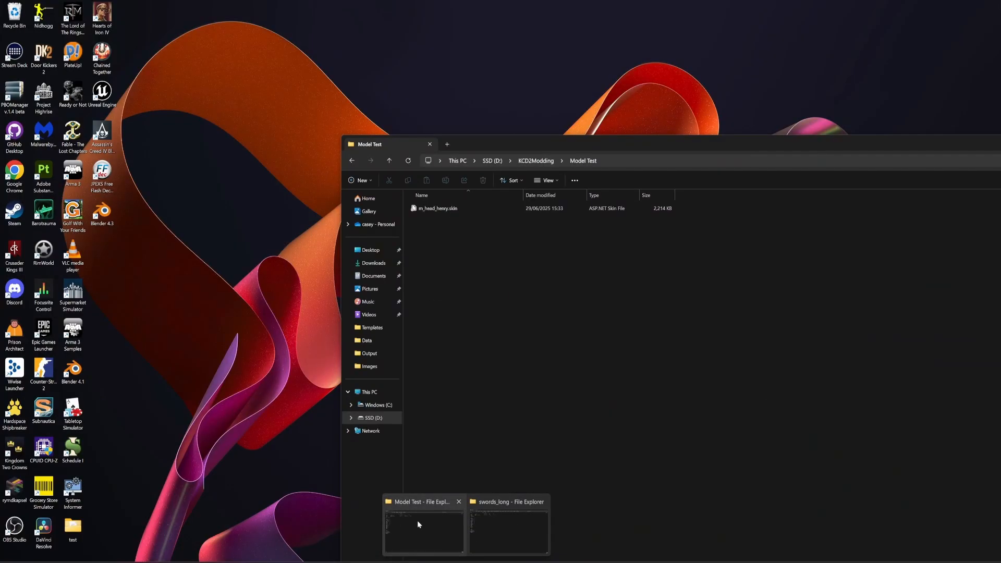
{"action": "left_click", "coordinate": [527, 524]}
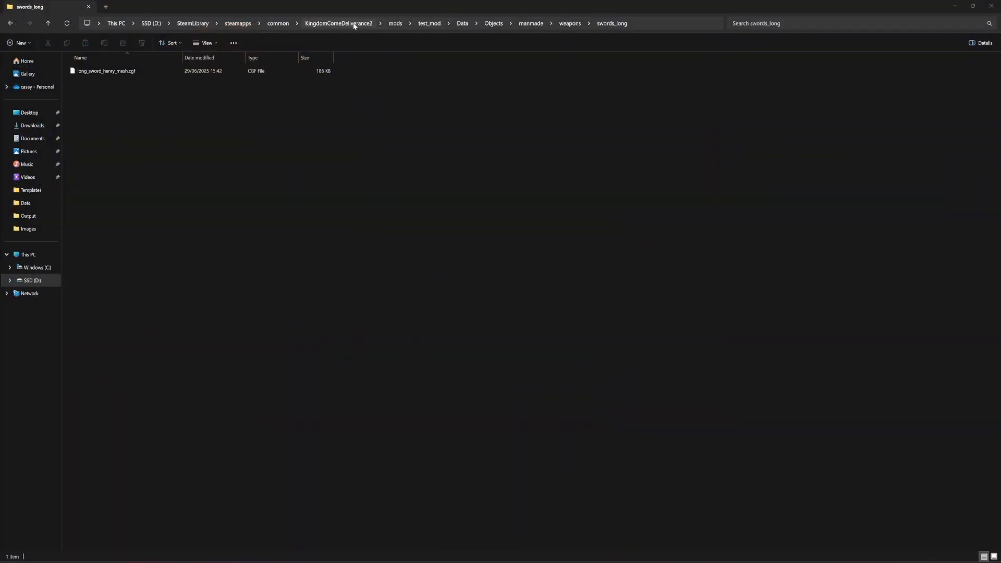
{"action": "left_click", "coordinate": [339, 23]}
{"action": "double_click", "coordinate": [93, 107]}
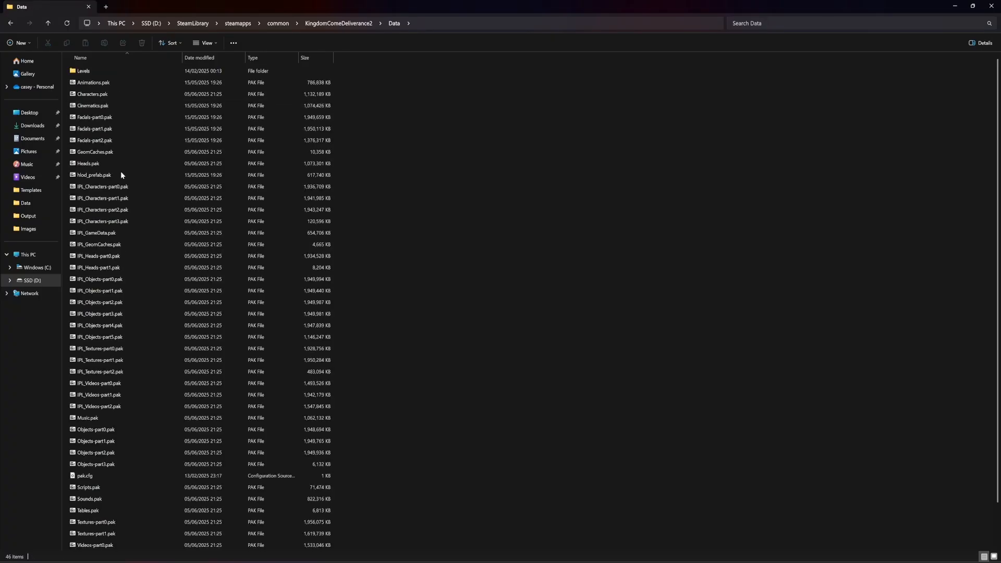
Open IPL_Heads-part0.pak and go to its Objects\characters\humans\male\head folder
{"action": "double_click", "coordinate": [116, 256]}
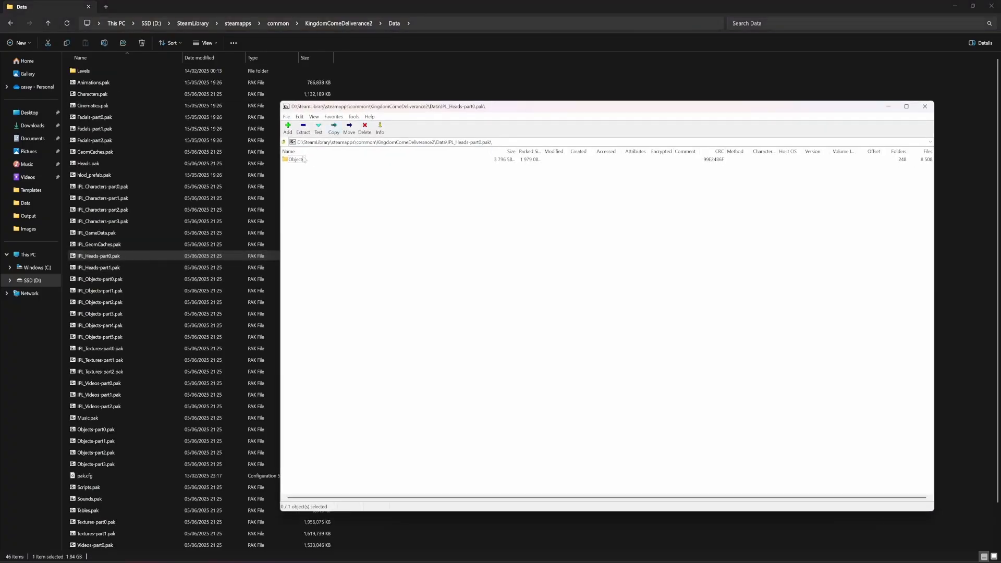
{"action": "double_click", "coordinate": [296, 160]}
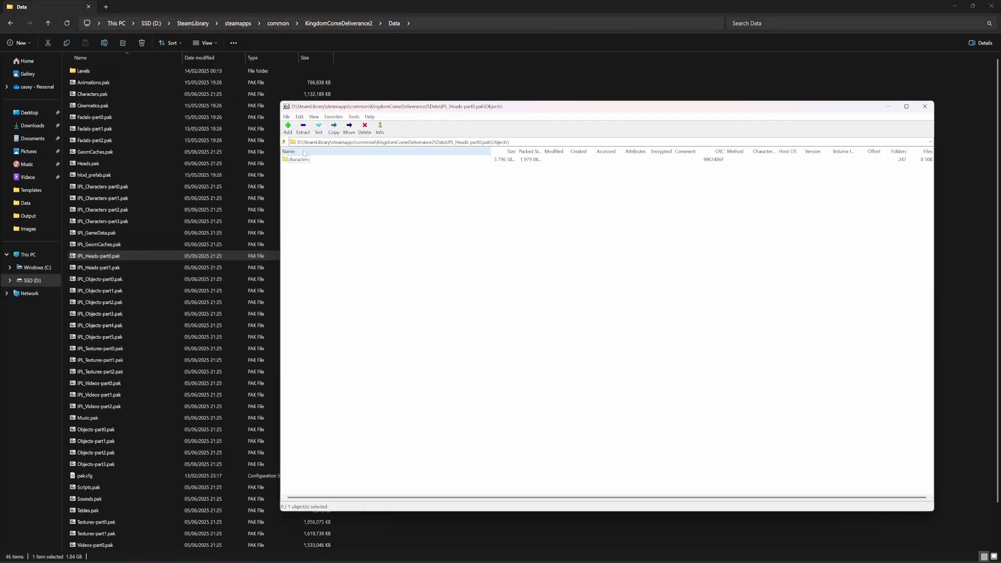
{"action": "double_click", "coordinate": [296, 160]}
{"action": "double_click", "coordinate": [296, 160]}
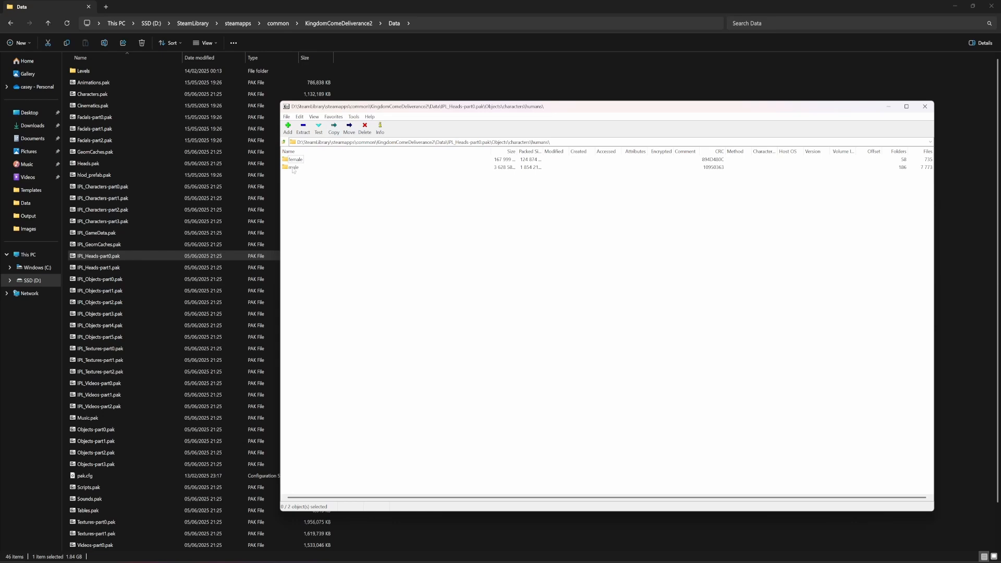
{"action": "double_click", "coordinate": [293, 167]}
{"action": "double_click", "coordinate": [294, 160]}
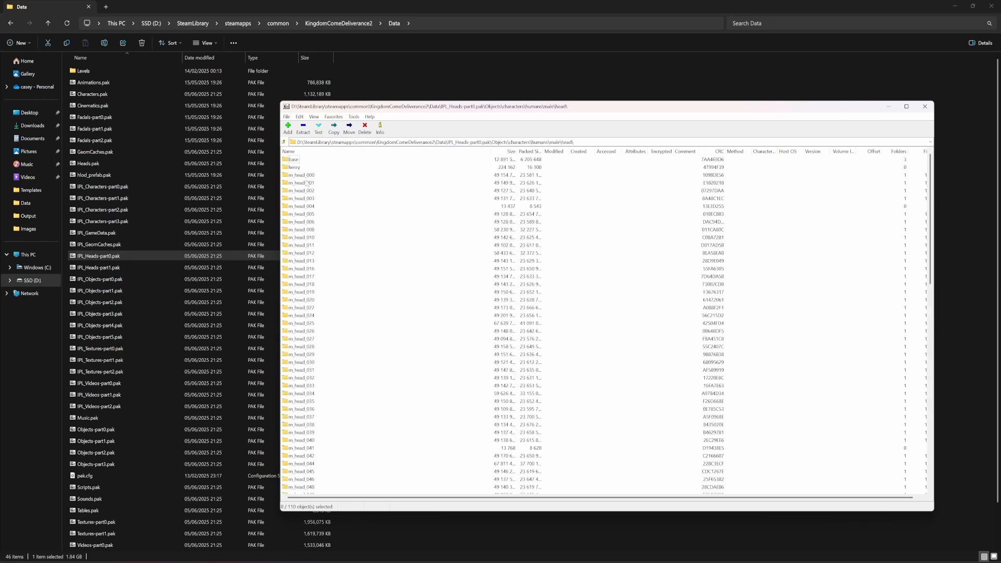
Check the contents of the henry and m_head_000 subfolders and return to the archive's head folder
{"action": "double_click", "coordinate": [295, 168]}
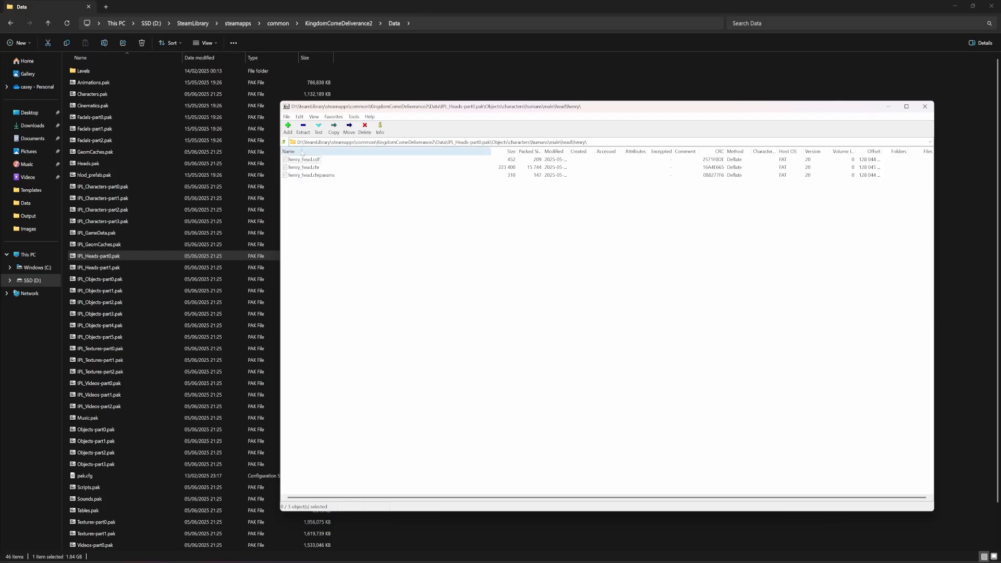
{"action": "left_click", "coordinate": [285, 141]}
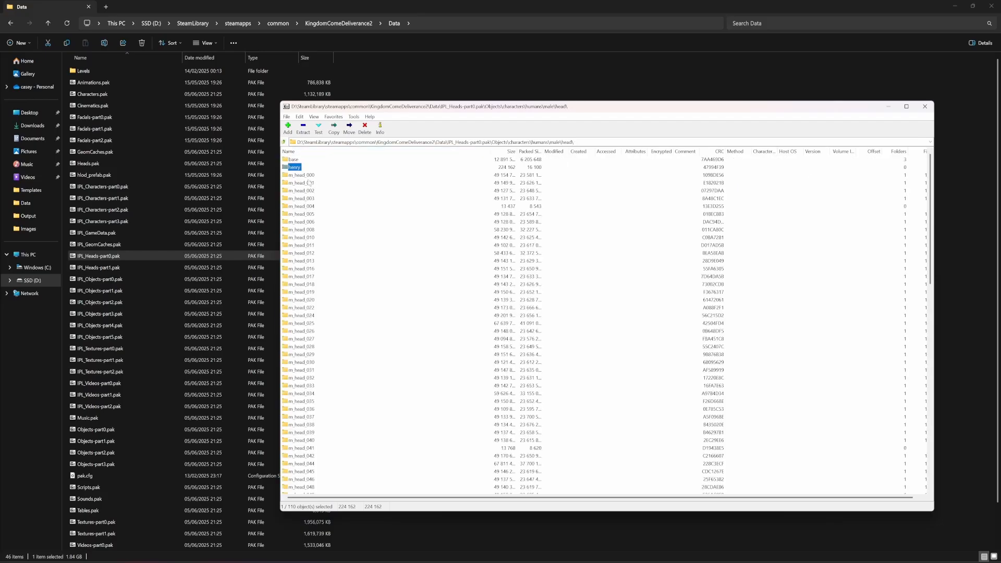
{"action": "double_click", "coordinate": [292, 167]}
{"action": "left_click", "coordinate": [284, 142]}
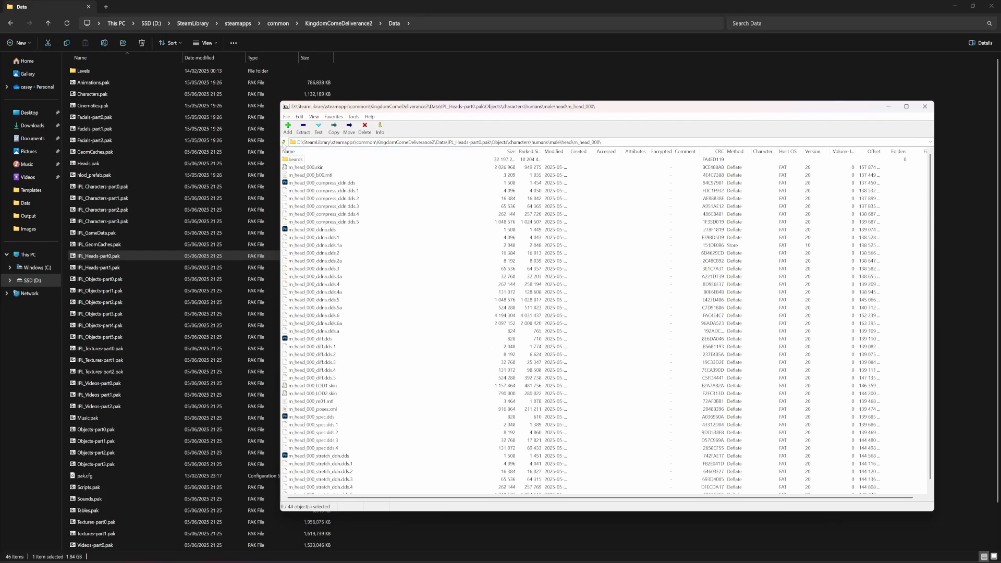
Switch to the Blender head scene and open its .skin file browser to check the m_head_henry.skin entry
{"action": "mouse_move", "coordinate": [585, 518]}
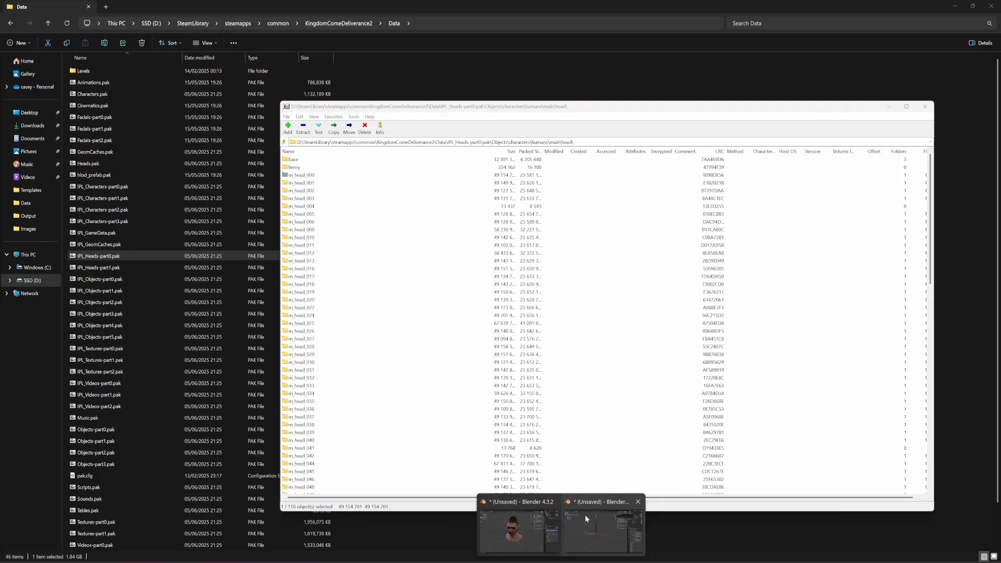
{"action": "left_click", "coordinate": [530, 521]}
{"action": "left_click", "coordinate": [754, 76]}
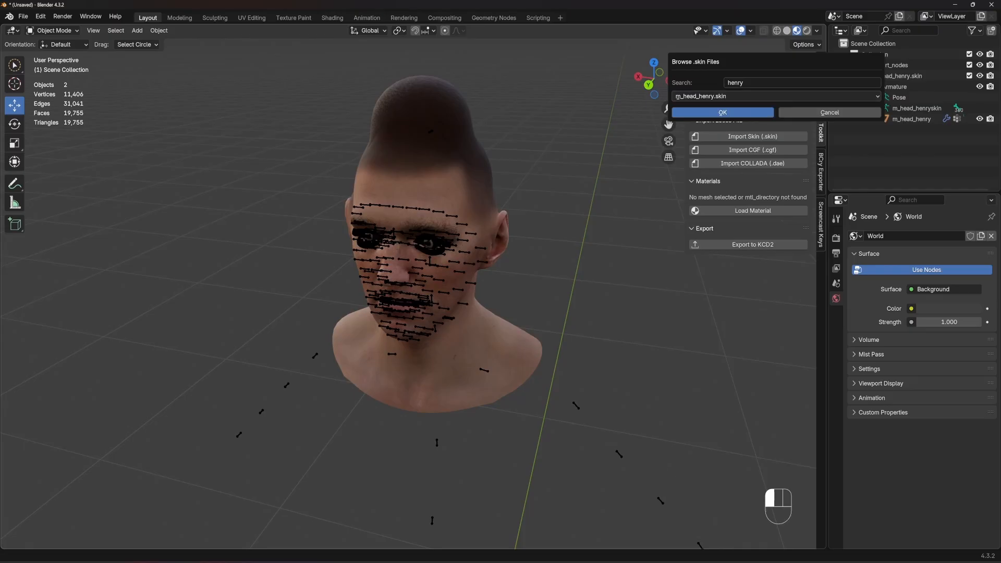
Return to the IPL_Heads-part0.pak archive, open the m_head_henry folder, and select m_head_henry.skin
{"action": "left_click", "coordinate": [610, 557]}
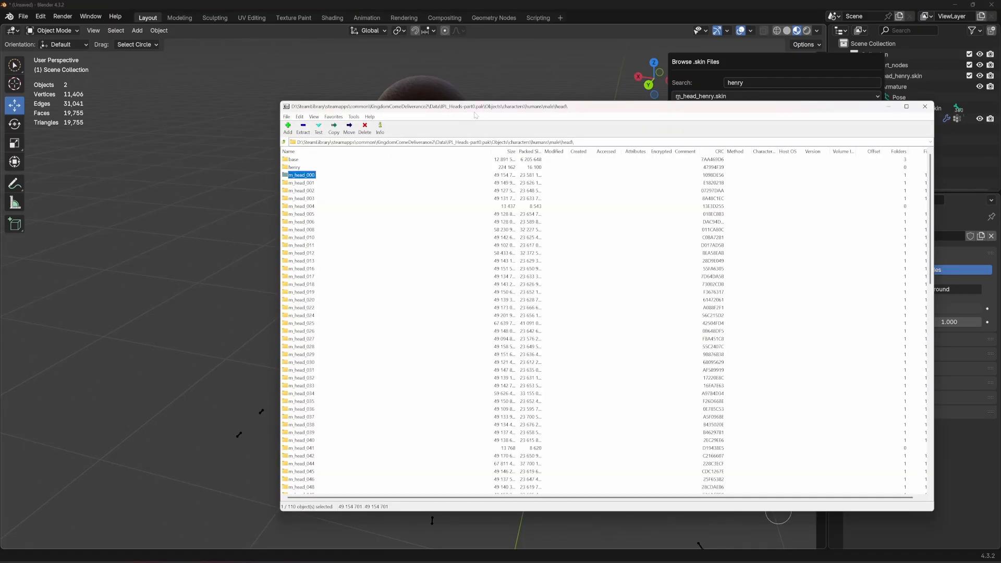
{"action": "left_click_drag", "start_coordinate": [494, 110], "coordinate": [446, 106]}
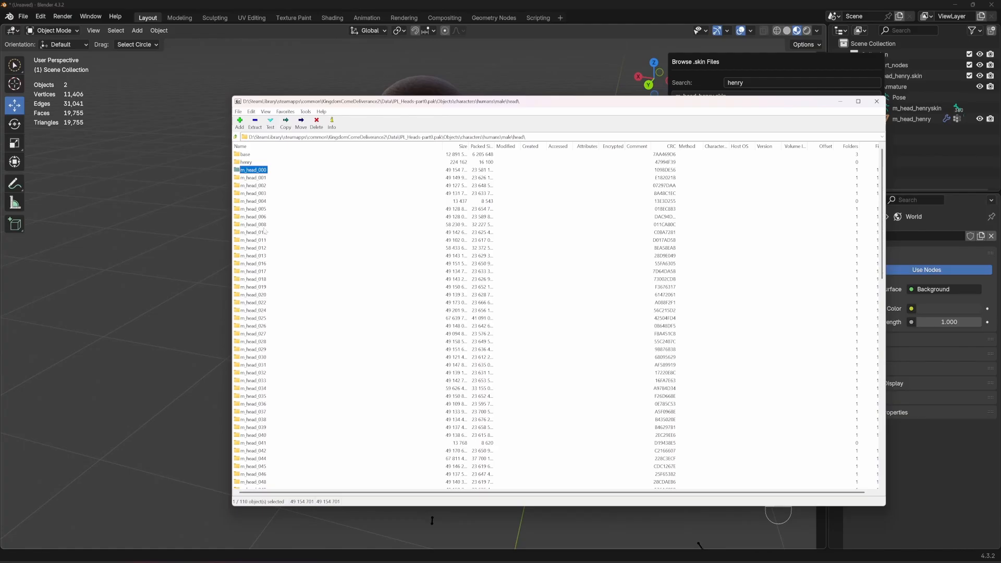
{"action": "scroll", "coordinate": [265, 231], "scroll_direction": "down", "scroll_amount": 15}
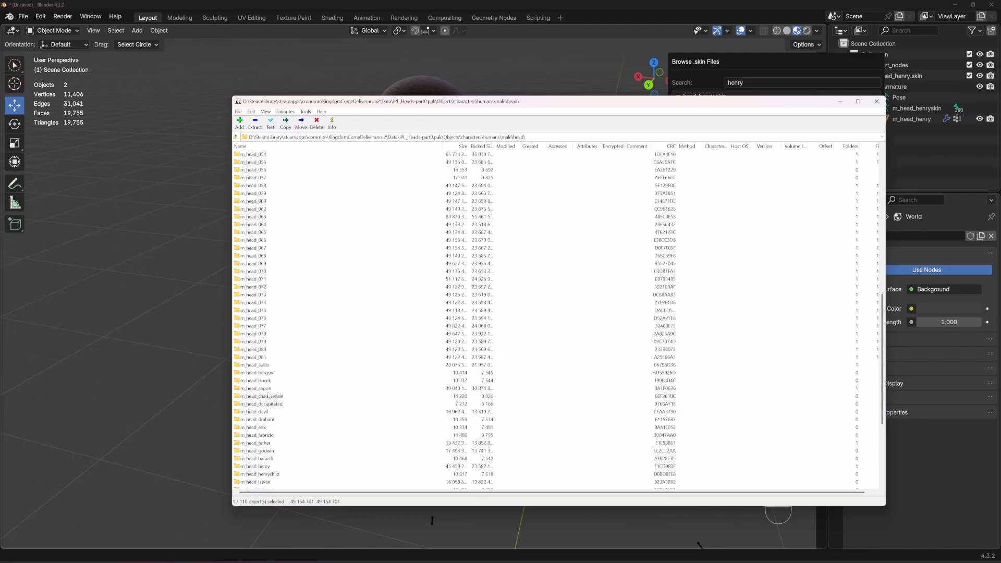
{"action": "scroll", "coordinate": [271, 432], "scroll_direction": "down", "scroll_amount": 1}
{"action": "left_click", "coordinate": [263, 442]}
{"action": "double_click", "coordinate": [263, 444]}
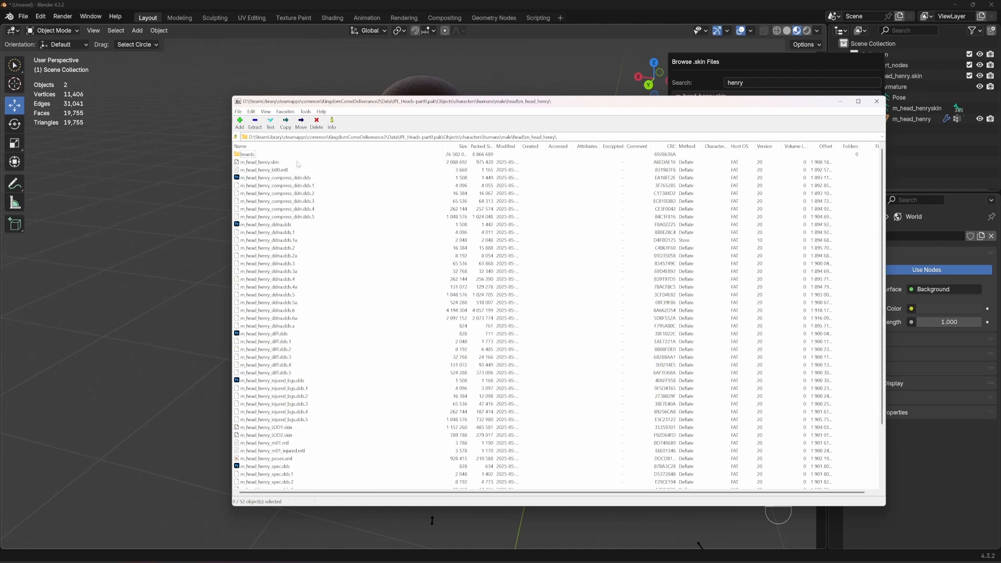
{"action": "left_click", "coordinate": [272, 163]}
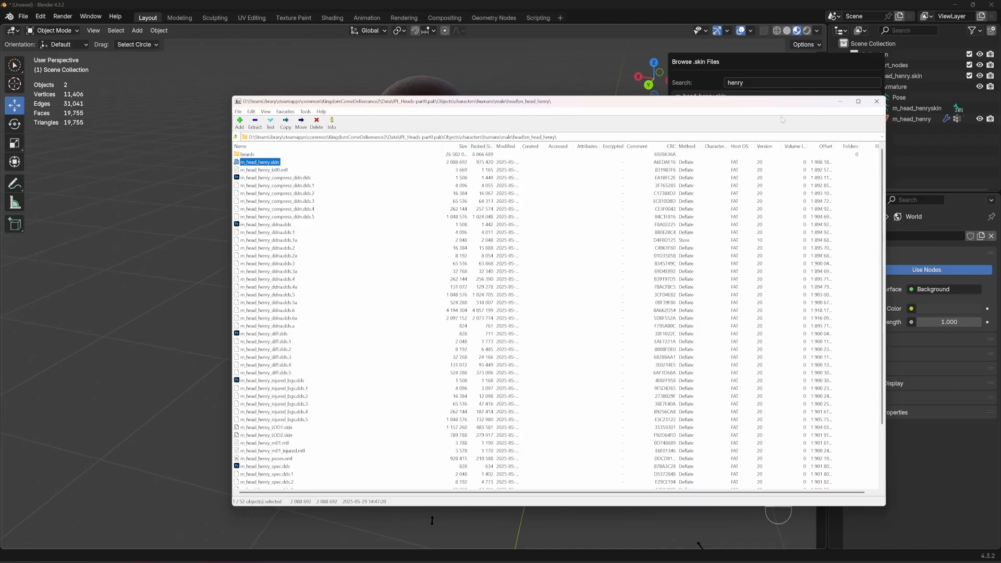
Switch to the game's Data folder window and go to mods\test_mod\Data\Objects in the KingdomComeDeliverance2 directory
{"action": "key", "text": "alt+Tab"}
{"action": "left_click", "coordinate": [624, 224]}
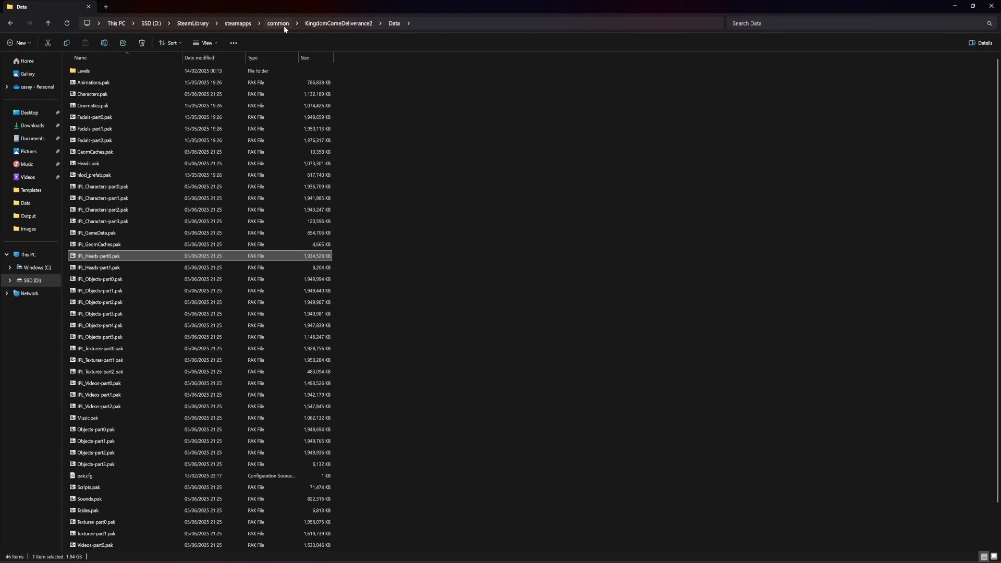
{"action": "key", "text": "alt+Up"}
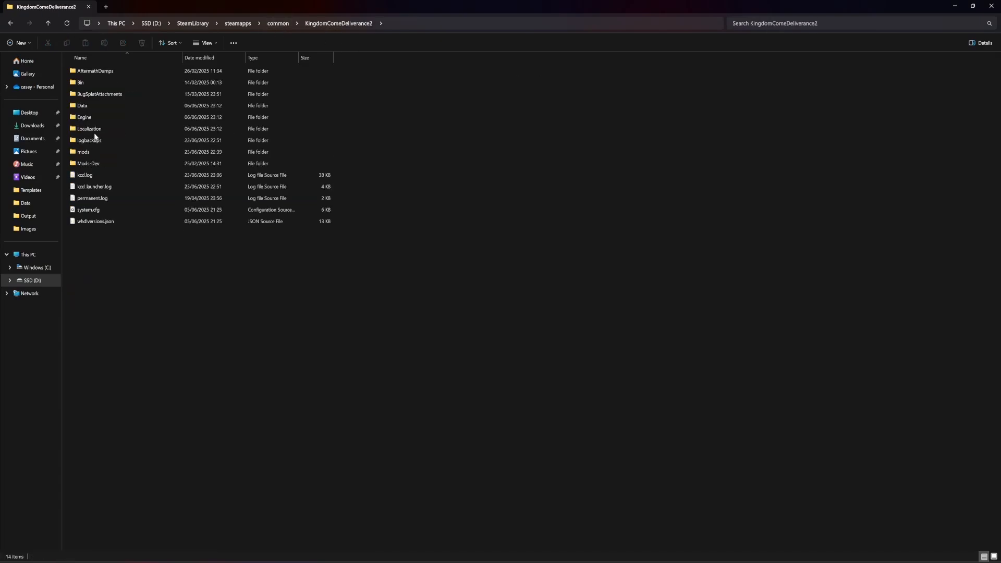
{"action": "double_click", "coordinate": [86, 152]}
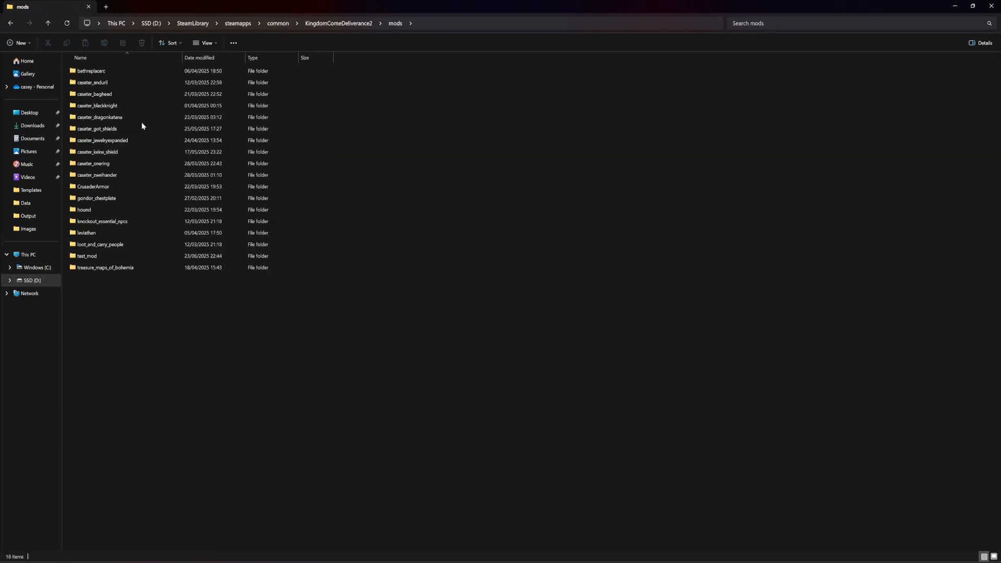
{"action": "double_click", "coordinate": [94, 257]}
{"action": "double_click", "coordinate": [110, 72]}
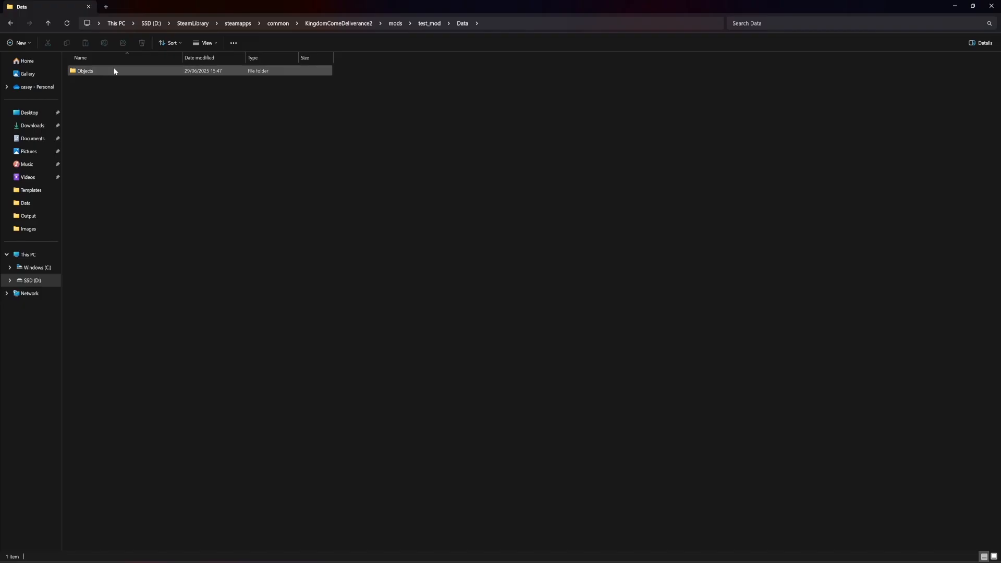
{"action": "double_click", "coordinate": [94, 72]}
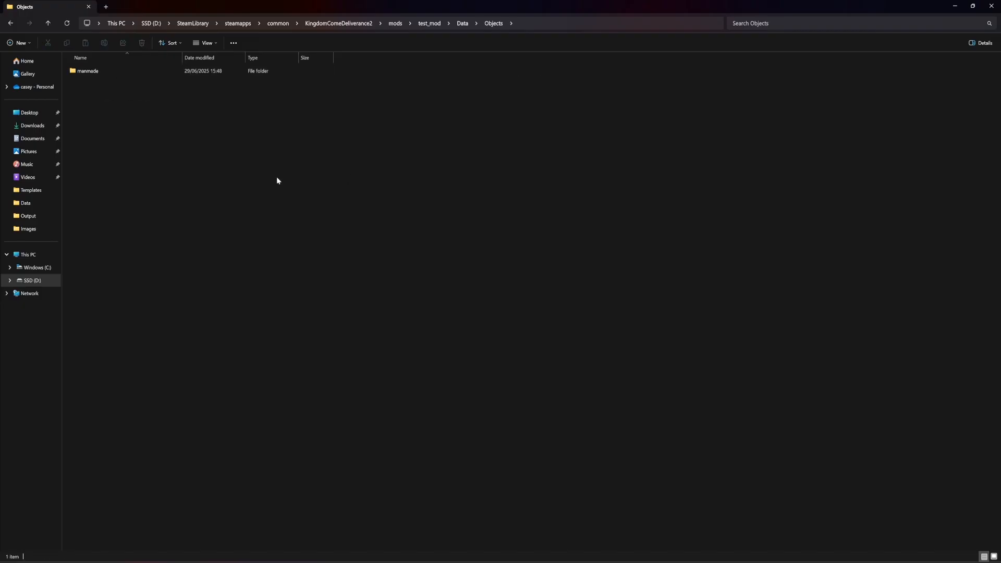
Following the archive's path, create a characters folder in Objects and a humans folder inside it
{"action": "key", "text": "alt+Tab"}
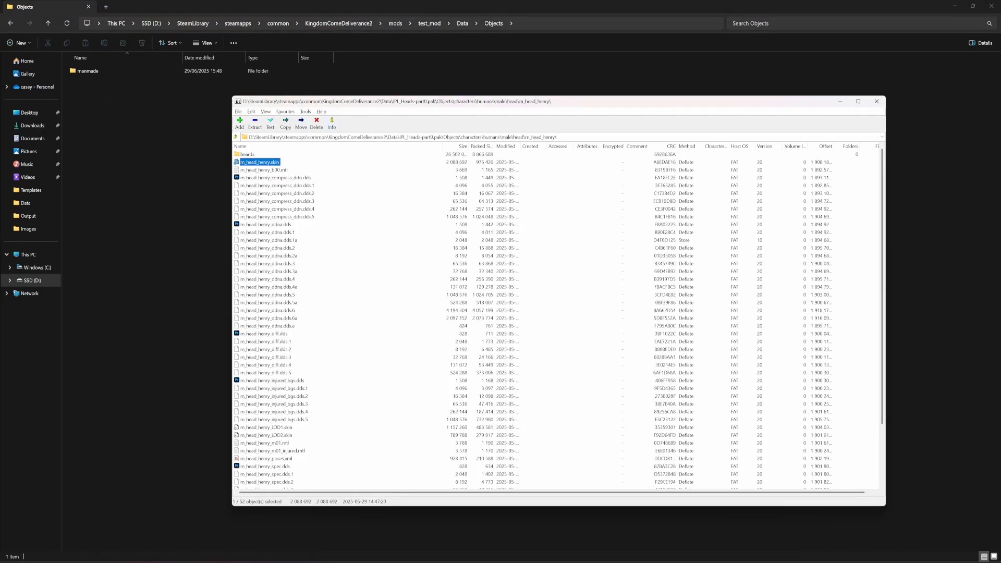
{"action": "left_click", "coordinate": [126, 157]}
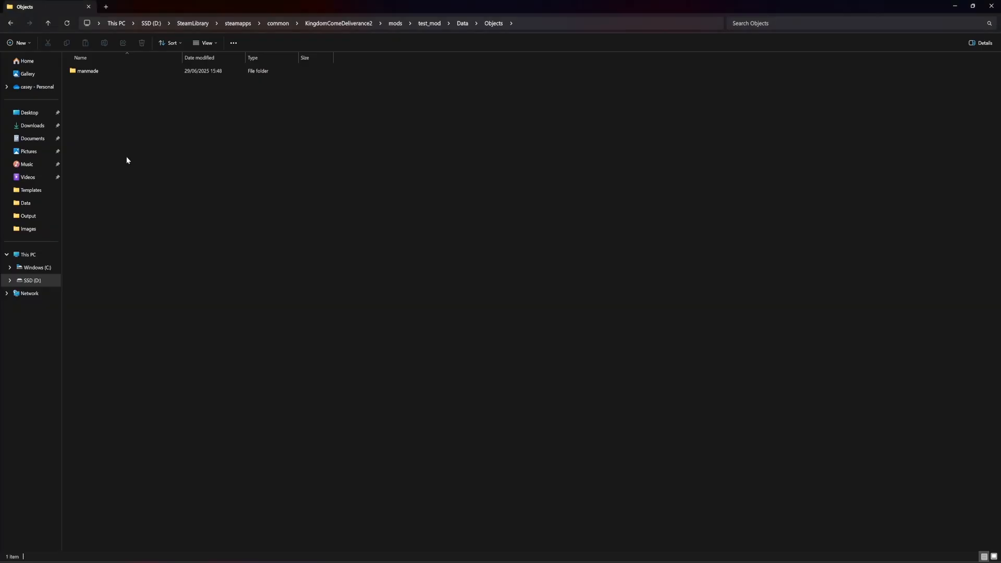
{"action": "key", "text": "ctrl+shift+n"}
{"action": "type", "text": "charac"}
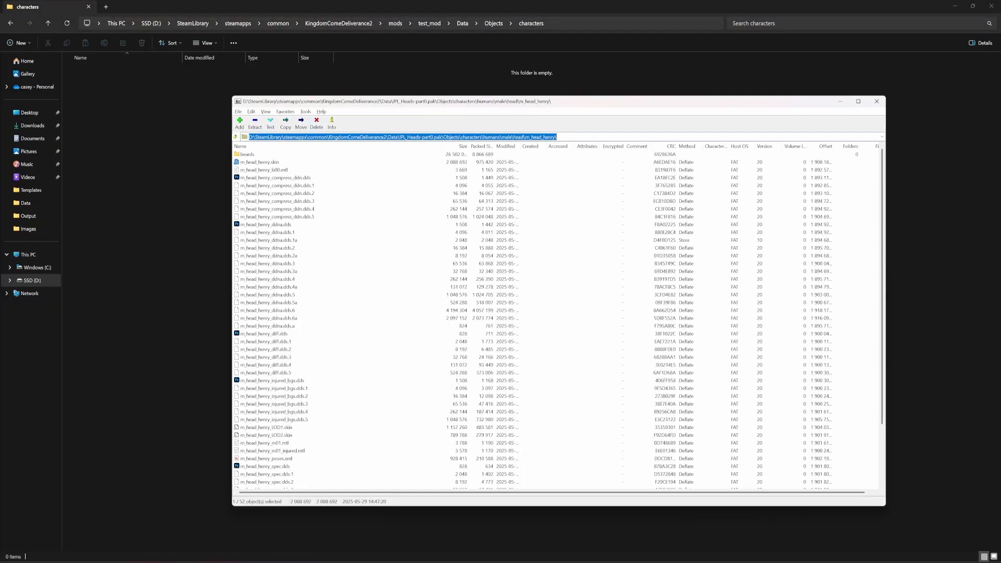
{"action": "key", "text": "alt+Tab"}
{"action": "key", "text": "ctrl+shift+n"}
{"action": "type", "text": "h"}
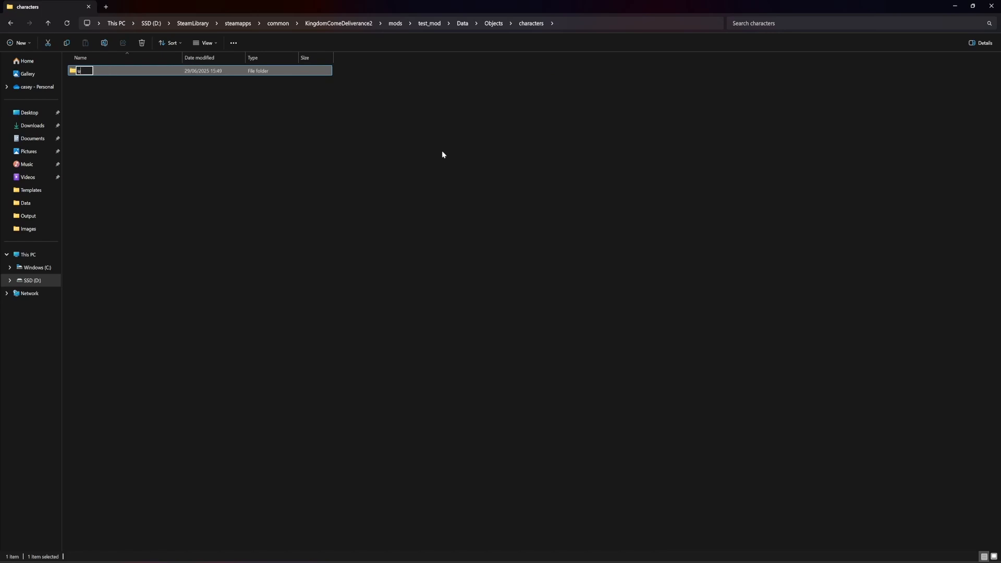
{"action": "type", "text": "umans"}
{"action": "key", "text": "Return"}
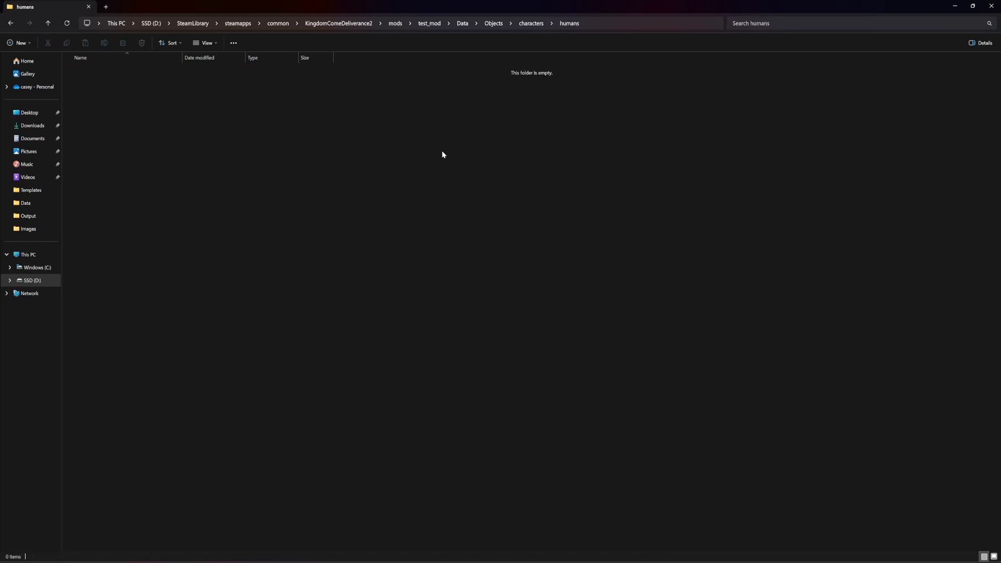
Create a male folder inside humans, add a head folder inside it, and open the head folder
{"action": "key", "text": "ctrl+shift+n"}
{"action": "type", "text": "male"}
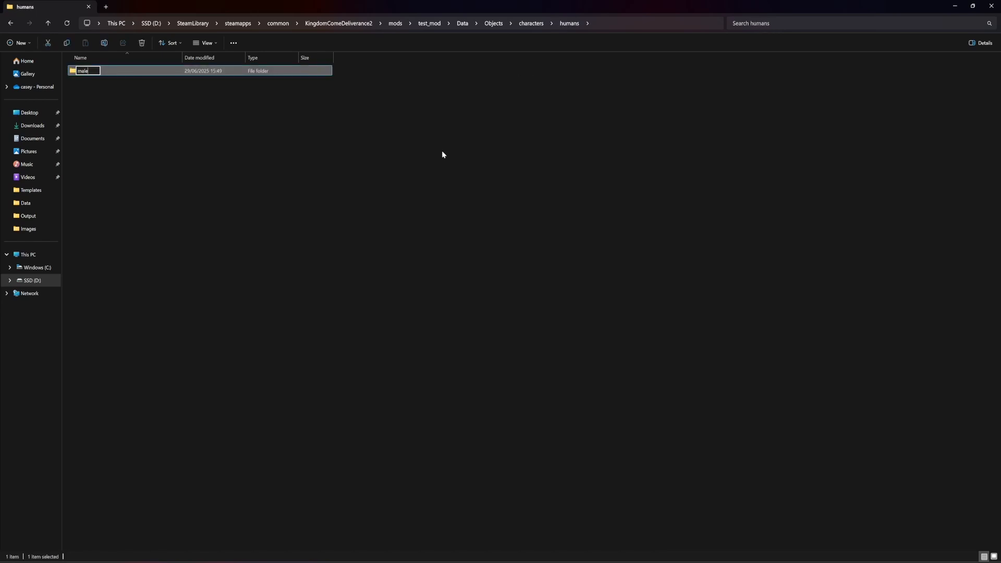
{"action": "key", "text": "alt+Tab"}
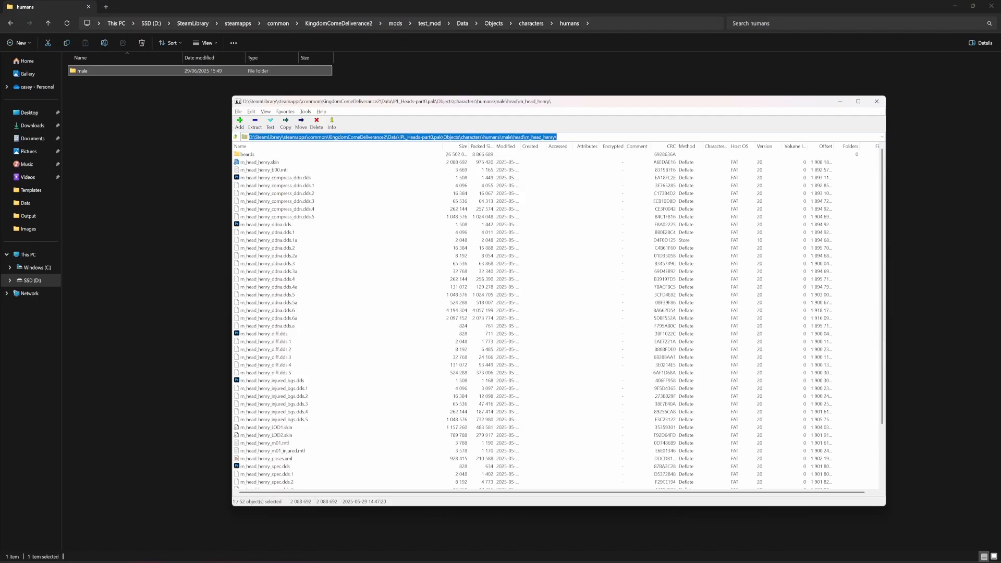
{"action": "key", "text": "alt+Tab"}
{"action": "key", "text": "Return"}
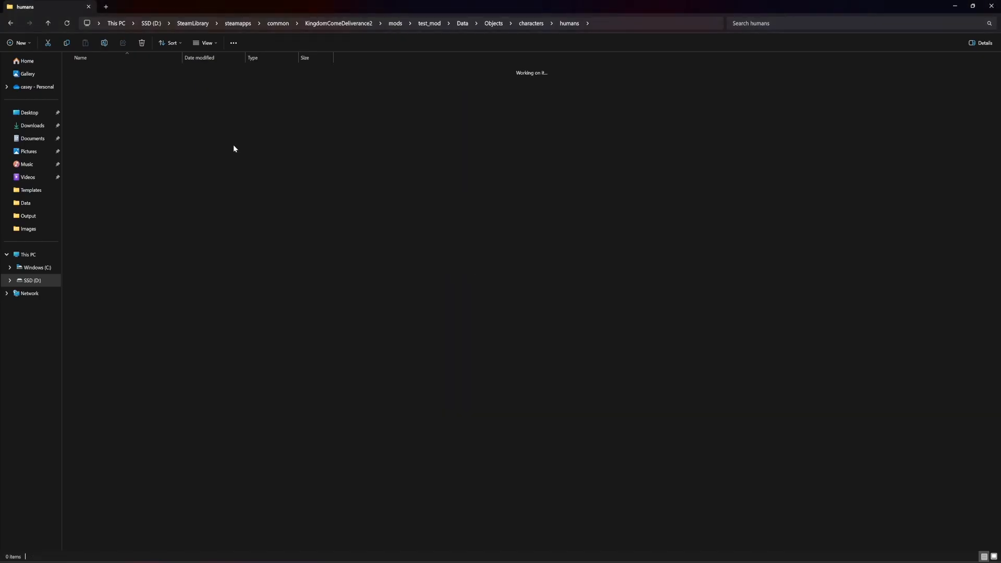
{"action": "key", "text": "ctrl+shift+n"}
{"action": "type", "text": "head"}
{"action": "key", "text": "Return"}
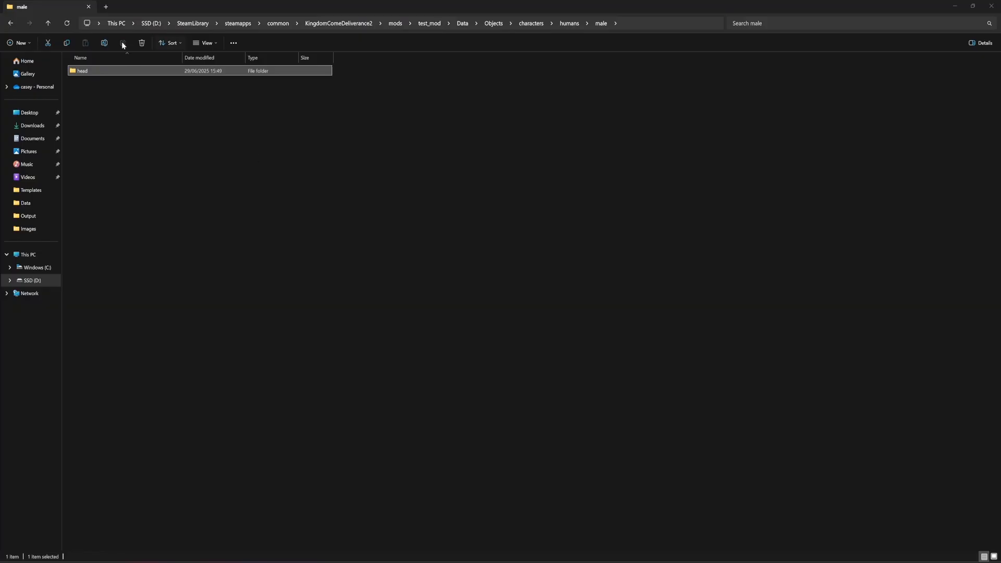
{"action": "key", "text": "Return"}
Create and open an m_head_henry folder inside head, copying its name from the archive's path
{"action": "key", "text": "alt+Tab"}
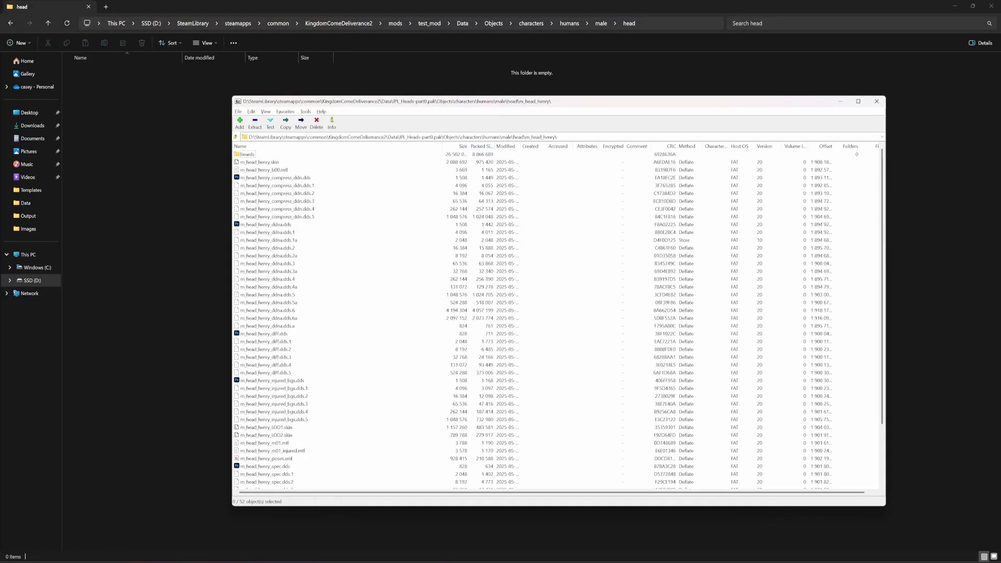
{"action": "left_click", "coordinate": [561, 136]}
{"action": "left_click_drag", "start_coordinate": [555, 136], "coordinate": [525, 137]}
{"action": "key", "text": "ctrl+c"}
{"action": "left_click", "coordinate": [167, 196]}
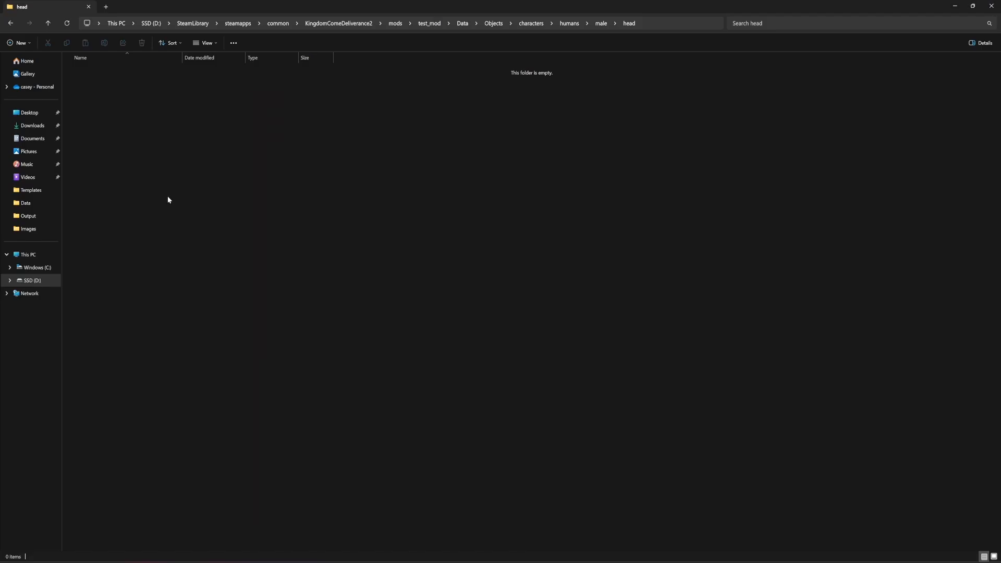
{"action": "key", "text": "ctrl+shift+n"}
{"action": "key", "text": "ctrl+v"}
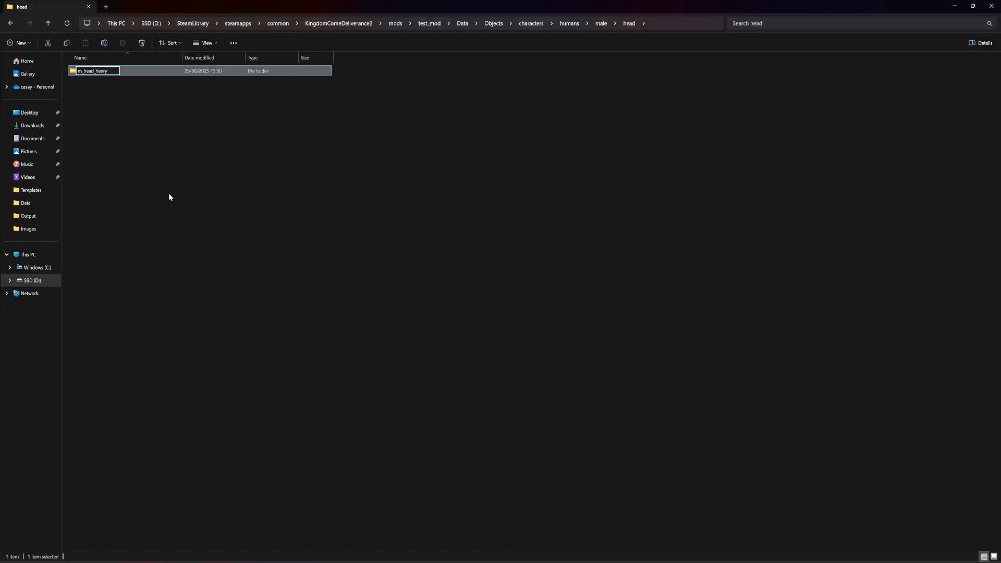
{"action": "key", "text": "Return"}
{"action": "key", "text": "Return"}
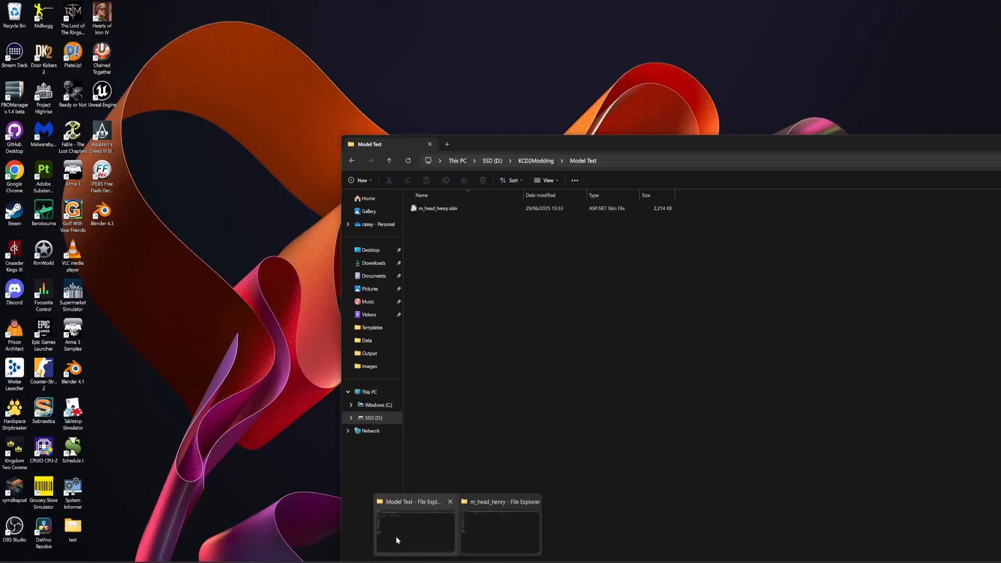
Copy m_head_henry.skin from the Model Test folder into test_mod's m_head_henry folder
{"action": "left_click", "coordinate": [395, 536]}
{"action": "left_click", "coordinate": [443, 209]}
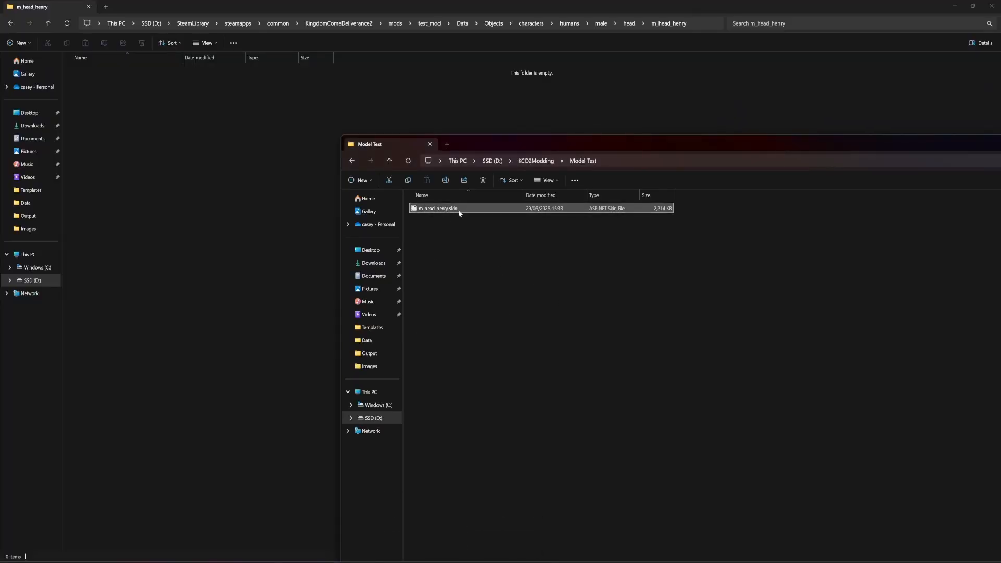
{"action": "key", "text": "ctrl+c"}
{"action": "left_click", "coordinate": [280, 156]}
{"action": "key", "text": "ctrl+v"}
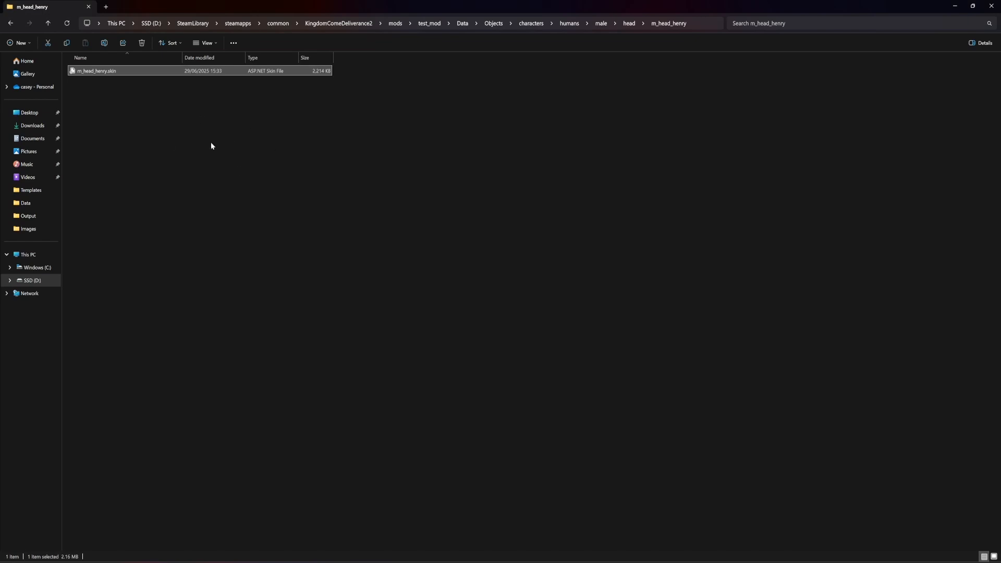
{"action": "left_click", "coordinate": [224, 155]}
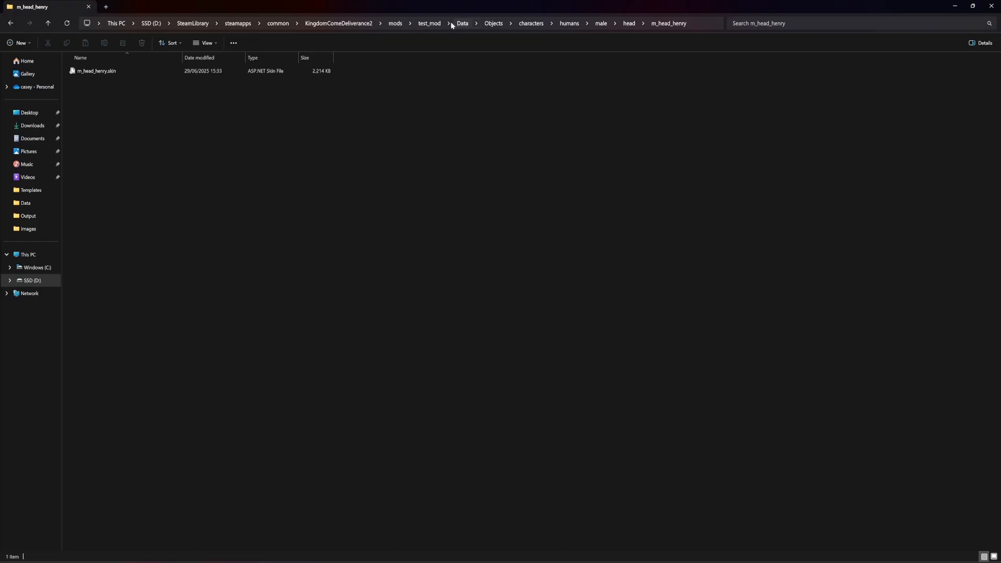
Return to the mods folder, pack test_mod with PAK Mods, and close the finished packing console
{"action": "left_click", "coordinate": [430, 23]}
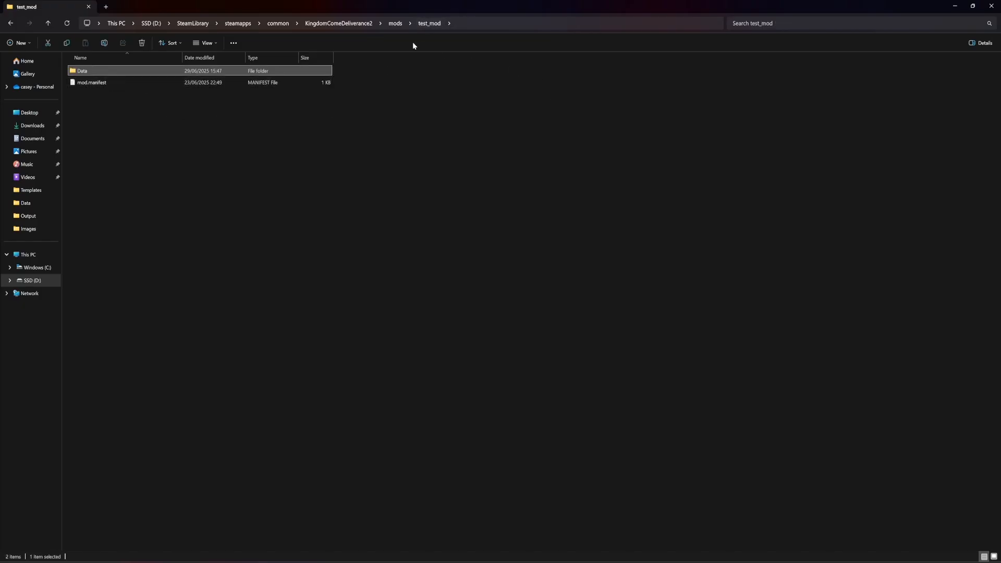
{"action": "left_click", "coordinate": [395, 23]}
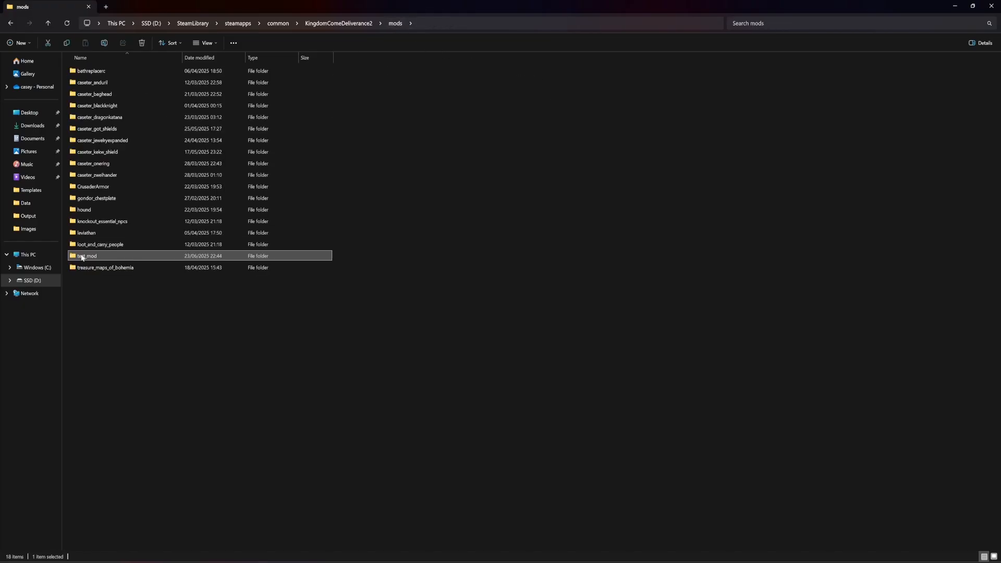
{"action": "right_click", "coordinate": [82, 257]}
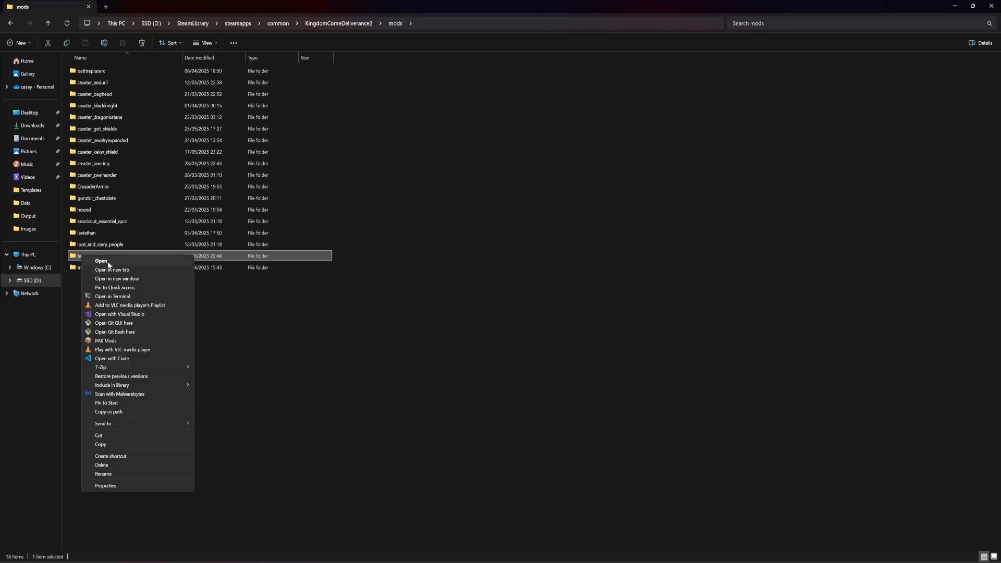
{"action": "left_click", "coordinate": [107, 340]}
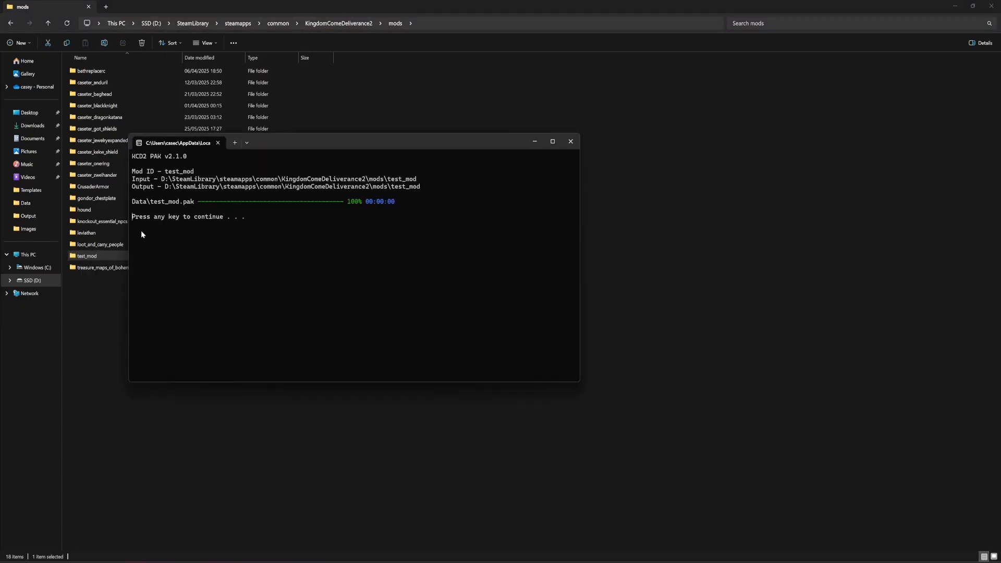
{"action": "left_click_drag", "start_coordinate": [414, 139], "coordinate": [638, 142]}
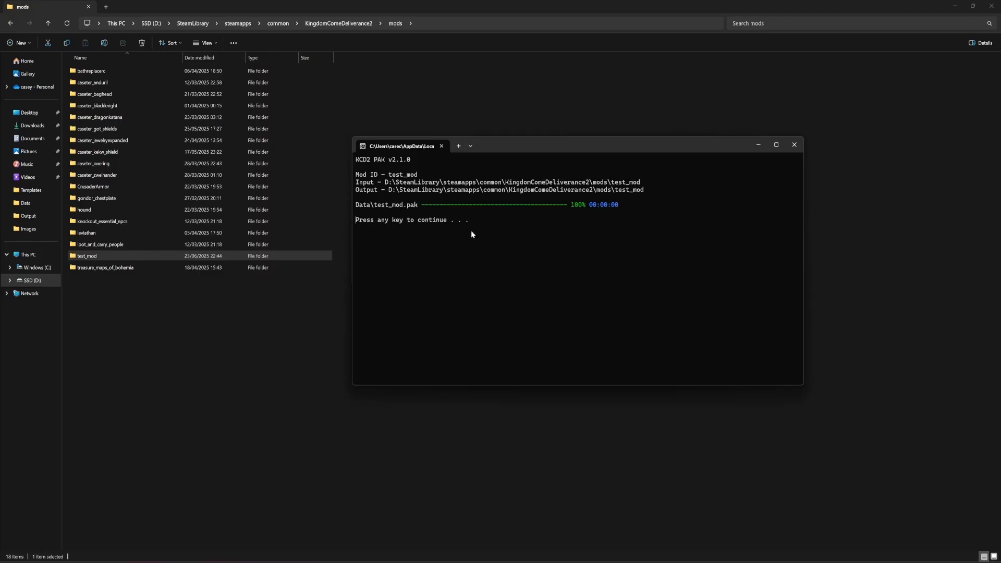
{"action": "key", "text": "Return"}
{"action": "left_click", "coordinate": [188, 345]}
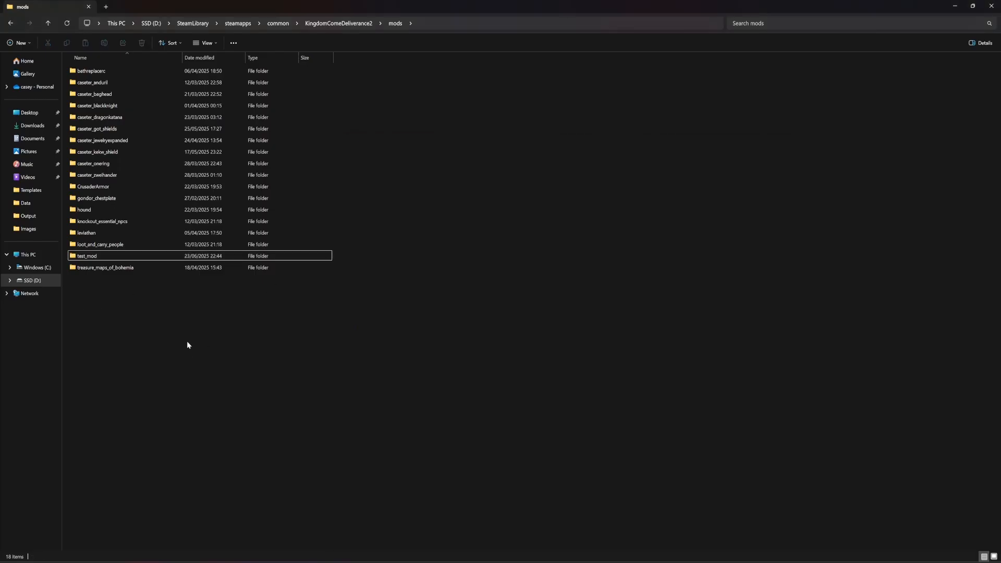
Open test_mod's Data folder to check the packed output, and go to its Objects\manmade\weapons\swords_long folder
{"action": "double_click", "coordinate": [88, 256]}
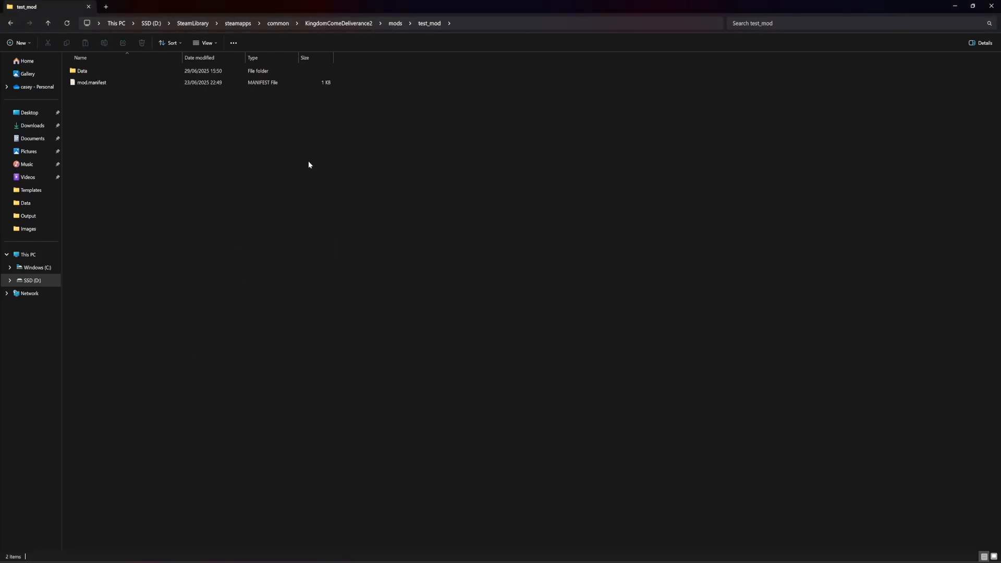
{"action": "left_click", "coordinate": [97, 73]}
{"action": "double_click", "coordinate": [101, 71]}
{"action": "left_click", "coordinate": [91, 83]}
{"action": "left_click", "coordinate": [486, 258]}
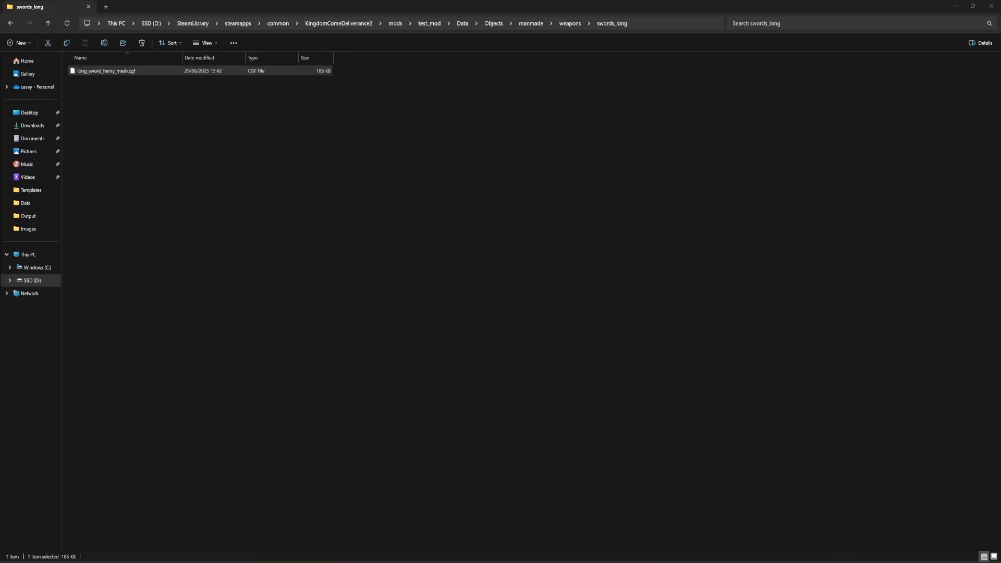
Check the sword's name in the IPL_Objects-part4.pak archive and rename the mod's sword file as long_sword_henry.cgf
{"action": "key", "text": "alt+Tab"}
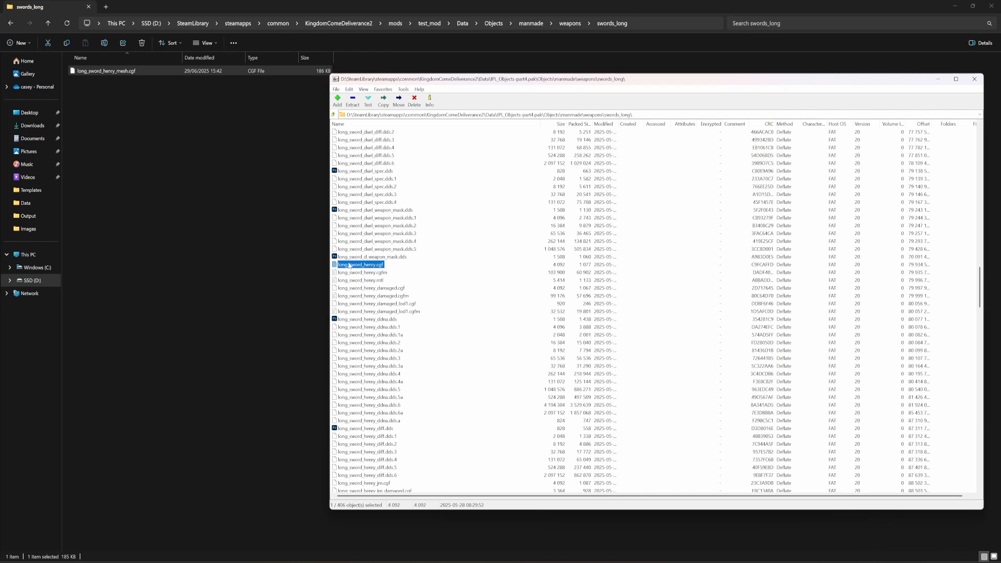
{"action": "left_click", "coordinate": [124, 71]}
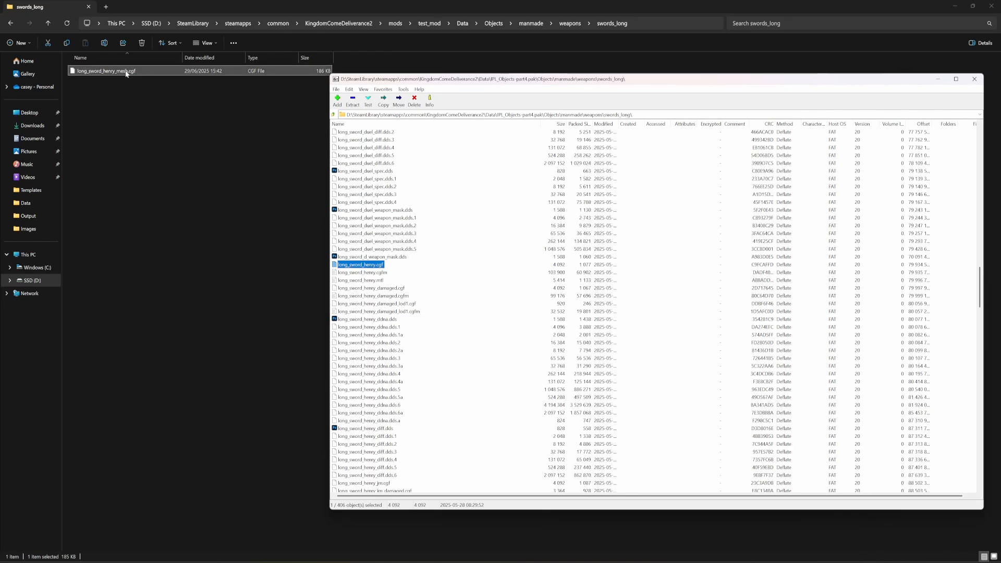
{"action": "left_click", "coordinate": [126, 72]}
{"action": "left_click", "coordinate": [123, 71]}
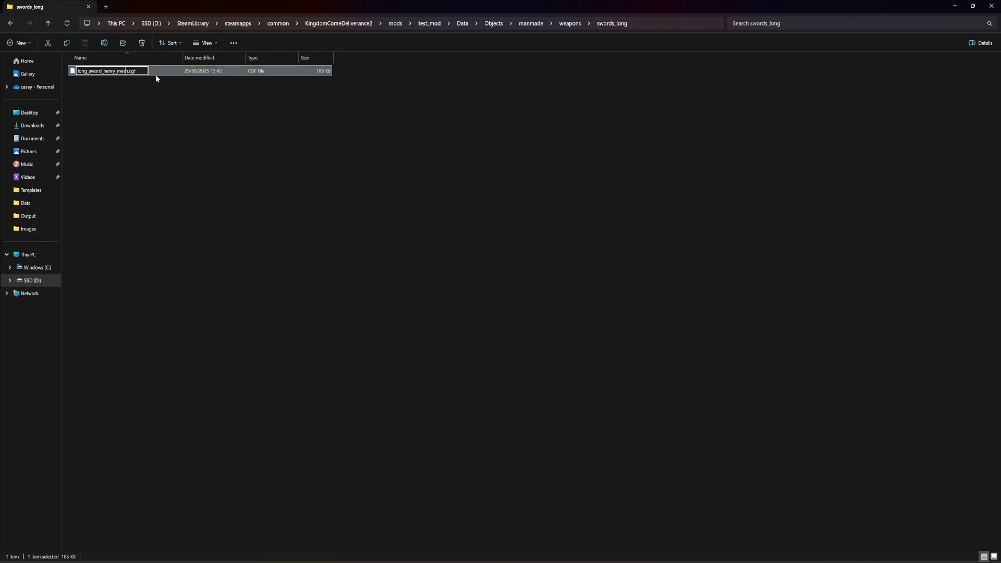
{"action": "key", "text": "BackSpace"}
{"action": "key", "text": "BackSpace"}
{"action": "key", "text": "BackSpace"}
{"action": "key", "text": "BackSpace"}
{"action": "key", "text": "Return"}
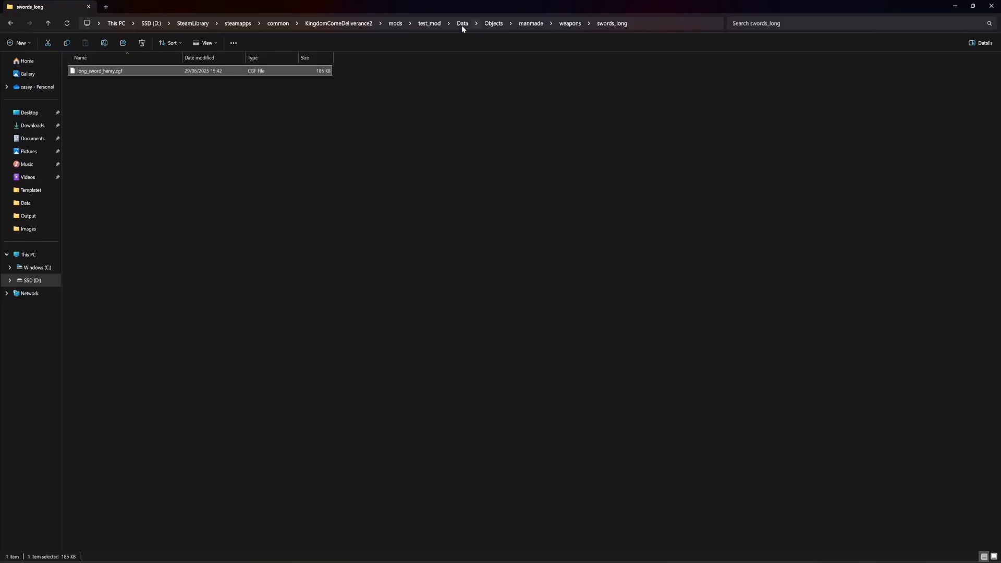
Return to the mods folder and switch to Kingdom Come: Deliverance II to check Henry's sword in the inventory
{"action": "left_click", "coordinate": [399, 24]}
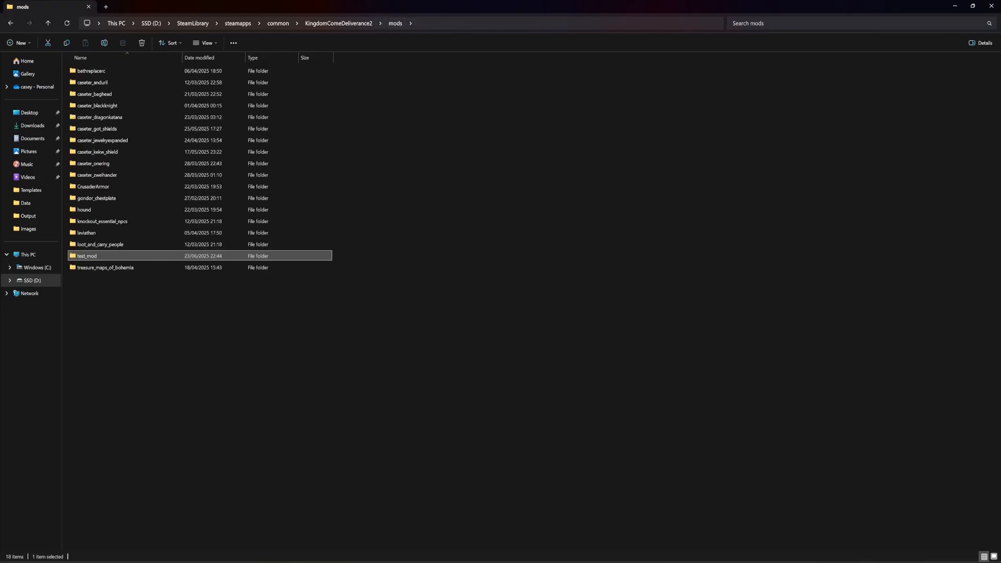
{"action": "key", "text": "alt+Tab"}
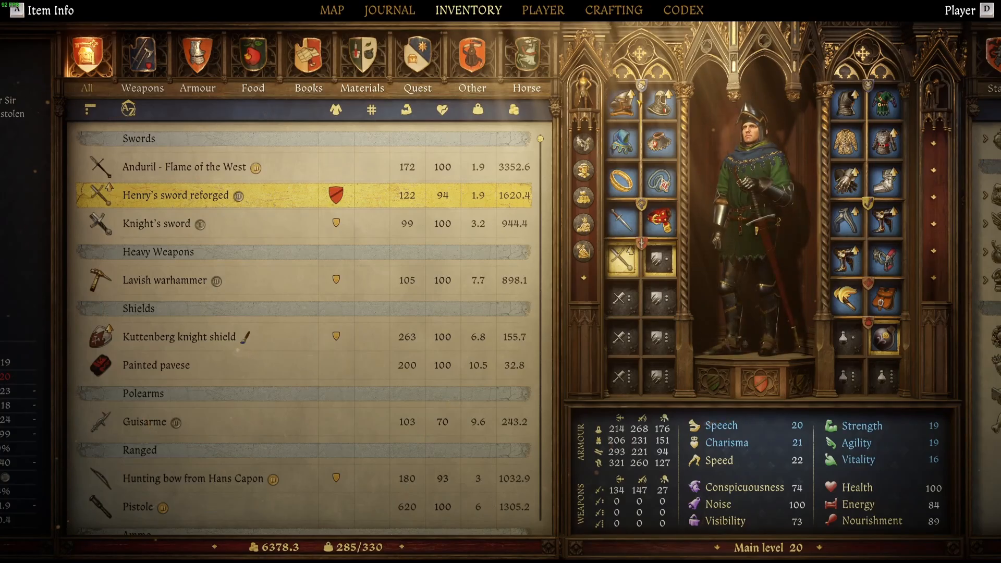
Unequip Henry's helmet, leave the inventory, and enter photo mode to view the head model in the game world
{"action": "left_click", "coordinate": [623, 101]}
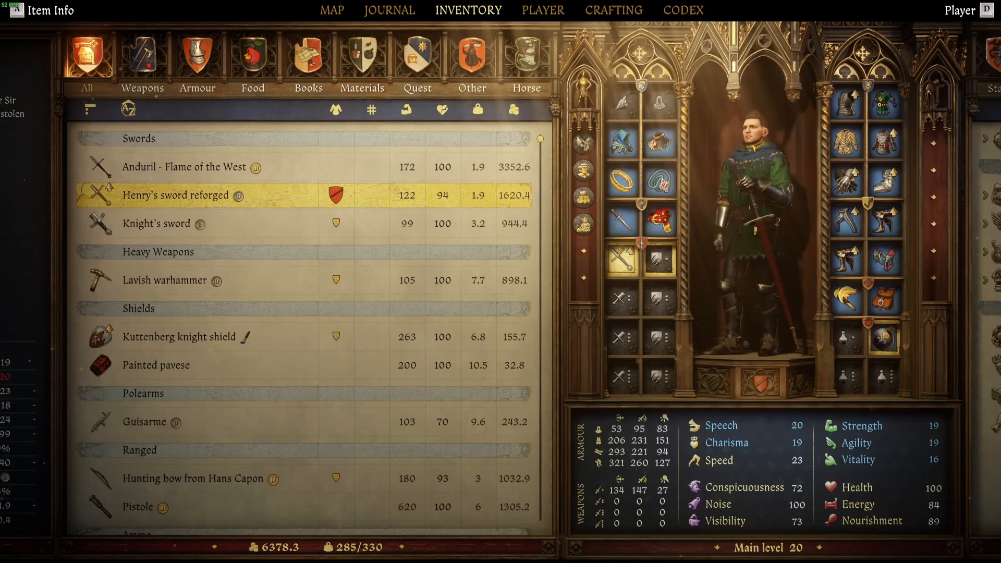
{"action": "key", "text": "Escape"}
{"action": "key", "text": "F1"}
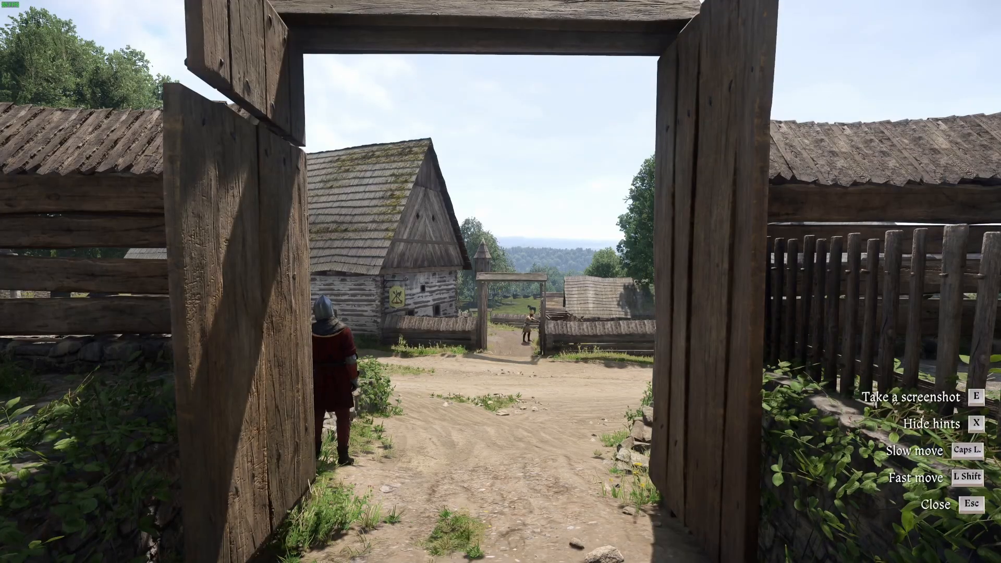
Inspect Henry's modded head from the front, sides, back and top with the photo mode camera
{"action": "key", "text": "s"}
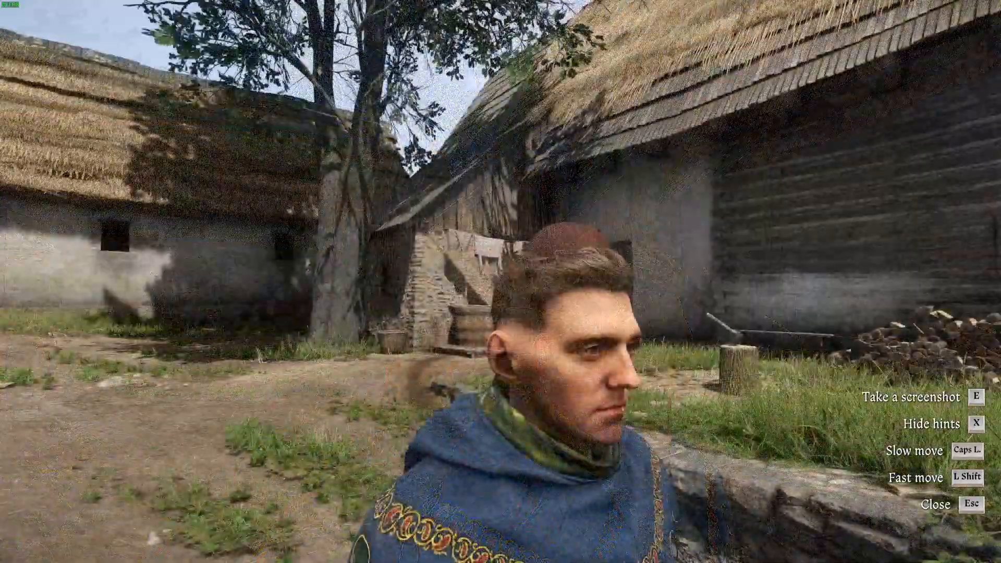
{"action": "key", "text": "s"}
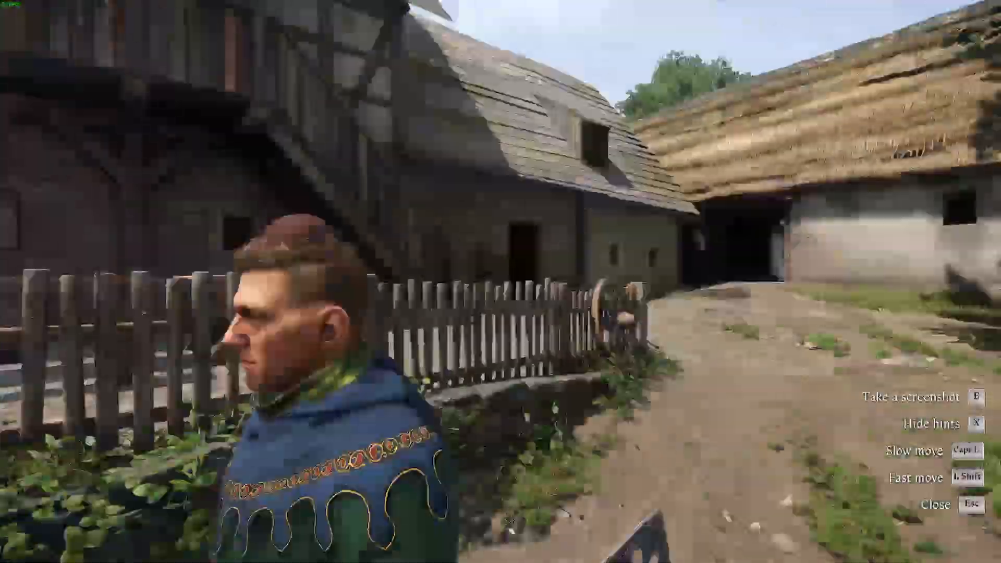
{"action": "key", "text": "s"}
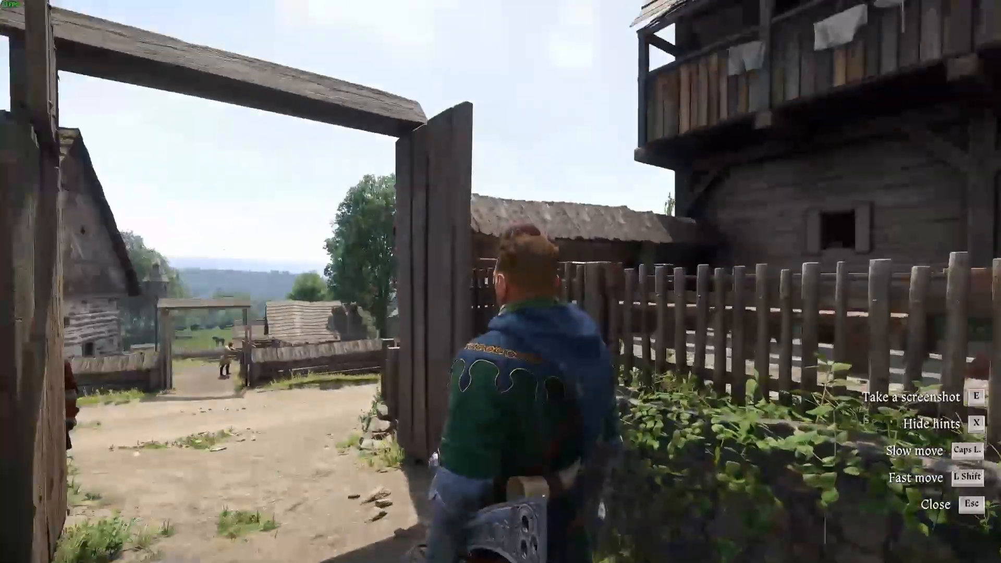
{"action": "key", "text": "w"}
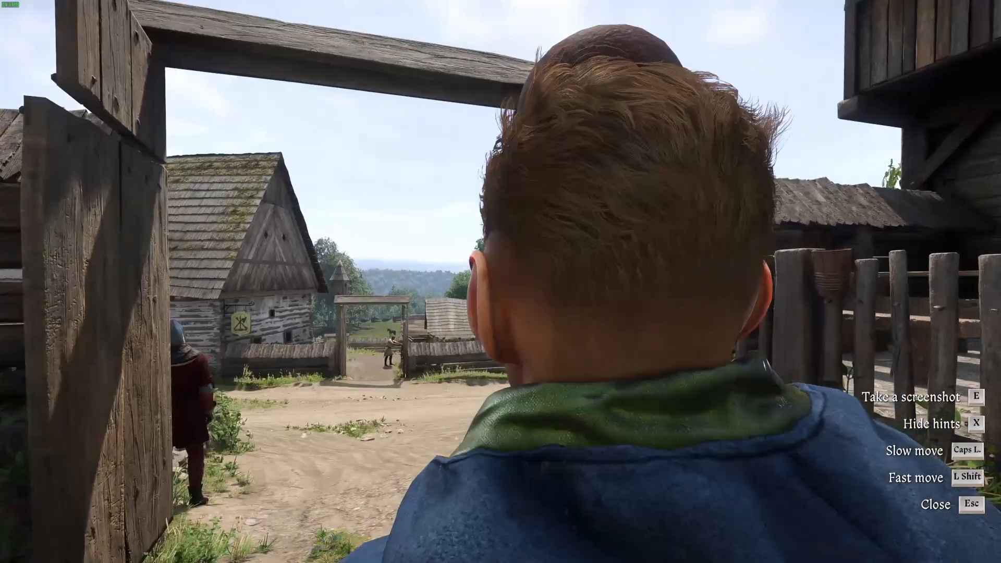
{"action": "key", "text": "d"}
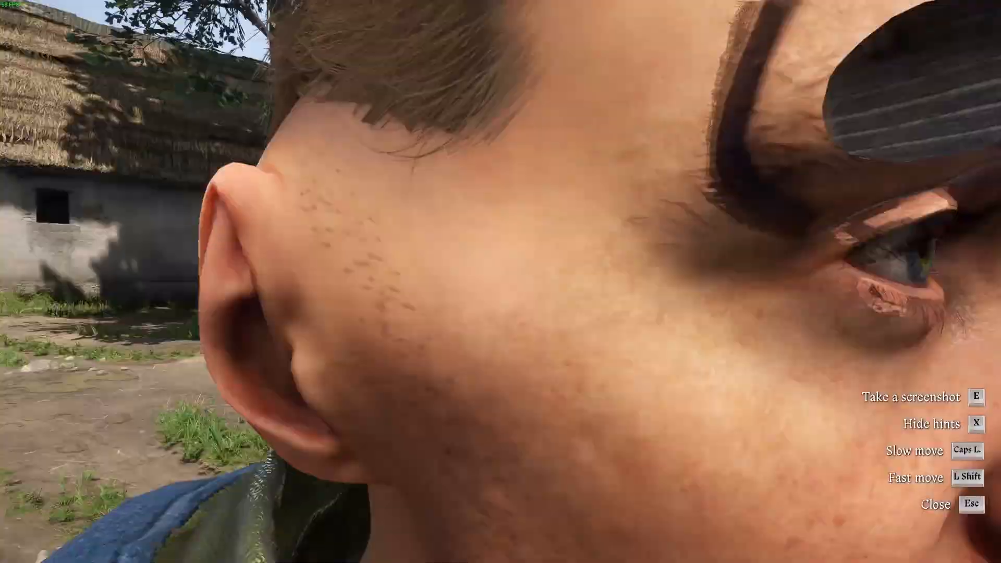
{"action": "key", "text": "a"}
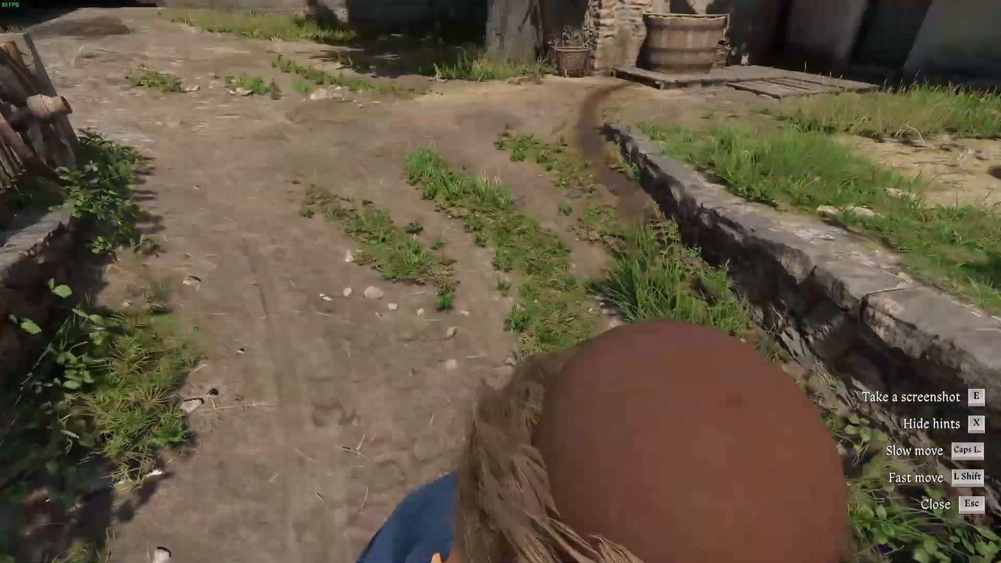
Examine the modded sword worn at Henry's hip from above and in a view of his figure from the front
{"action": "key", "text": "s"}
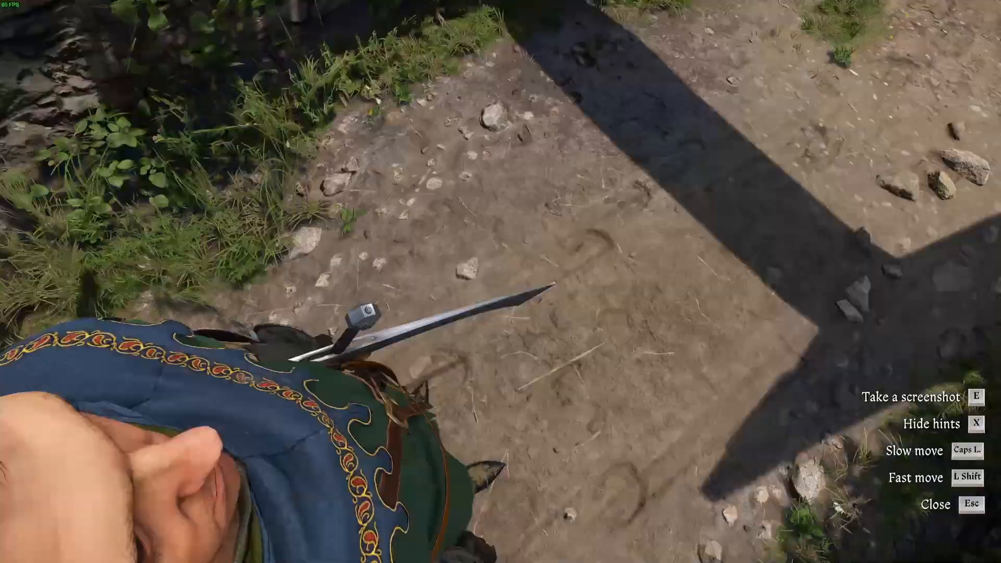
{"action": "key", "text": "w"}
{"action": "key", "text": "s"}
{"action": "key", "text": "w"}
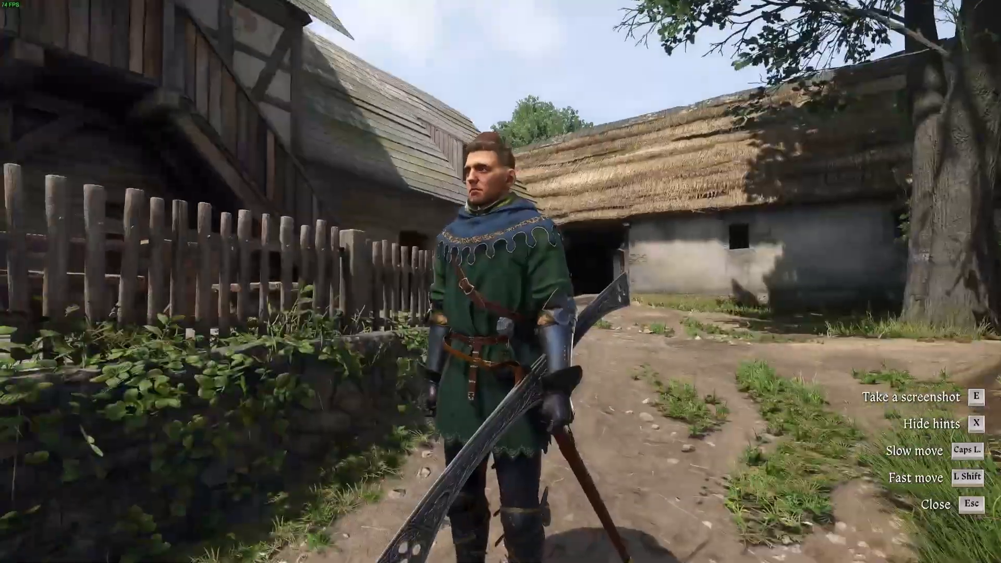
Examine the drawn sword in Henry's hands from behind, up close at the grip, and from the front
{"action": "key", "text": "w"}
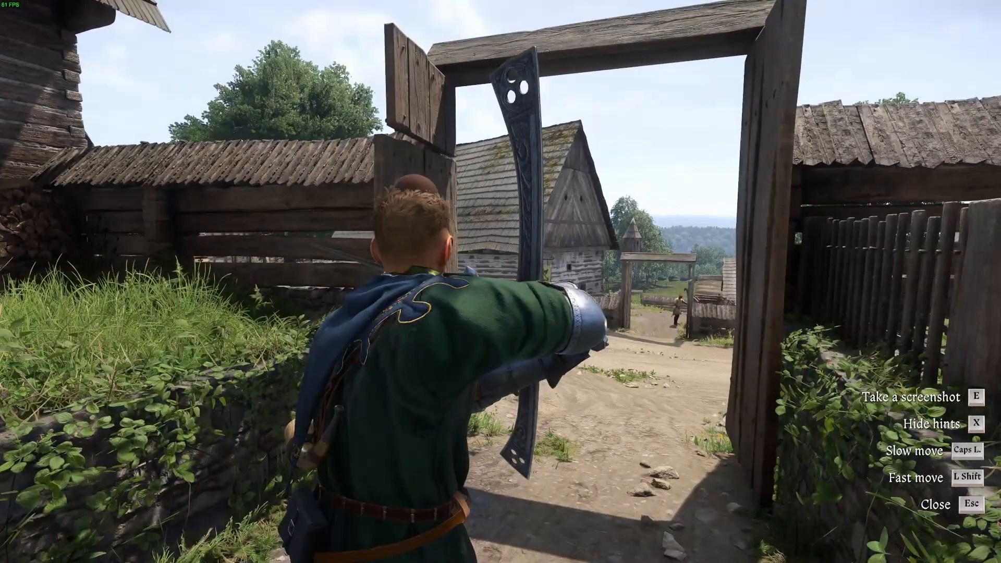
{"action": "key", "text": "d"}
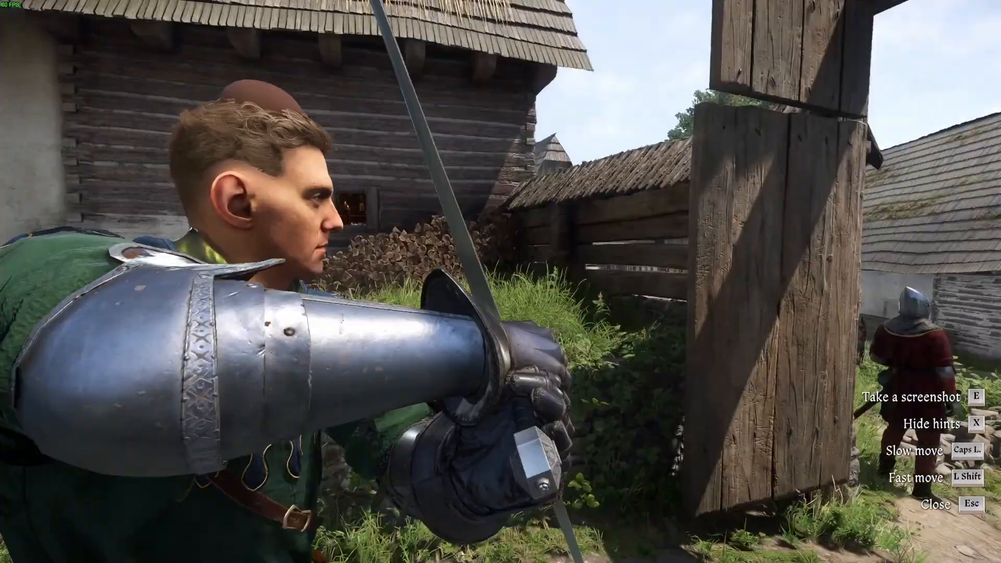
{"action": "key", "text": "s"}
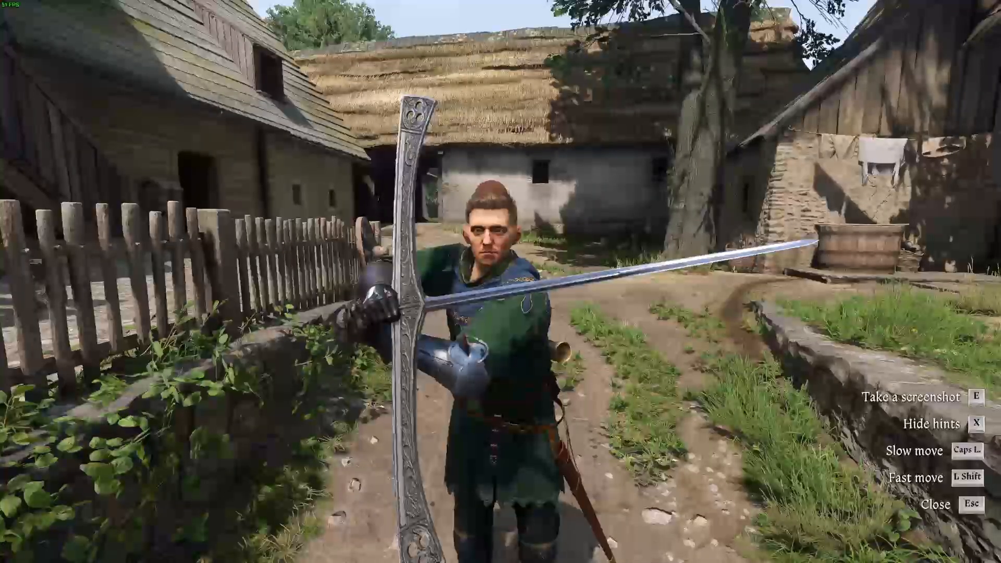
{"action": "key", "text": "s"}
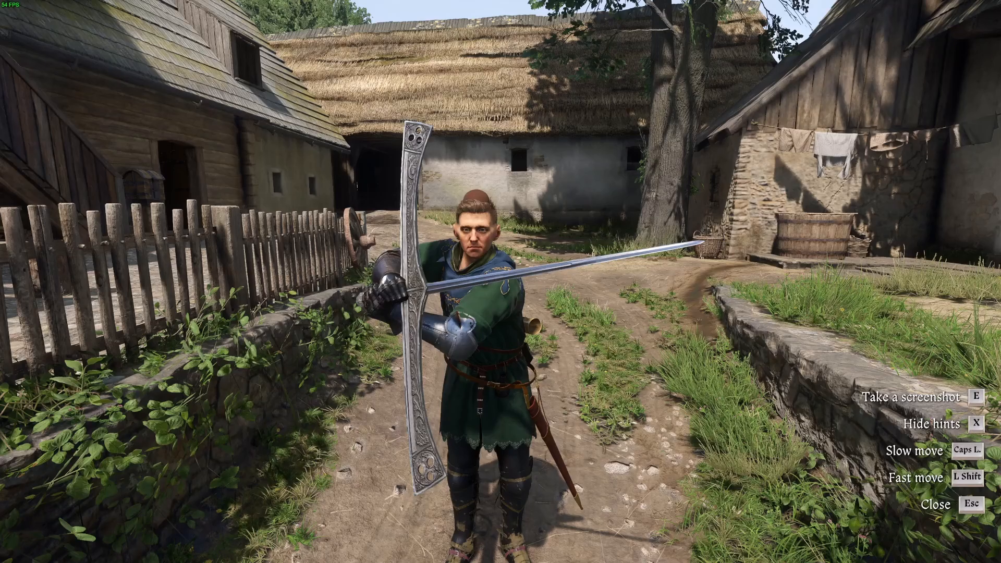
{"action": "key", "text": "w"}
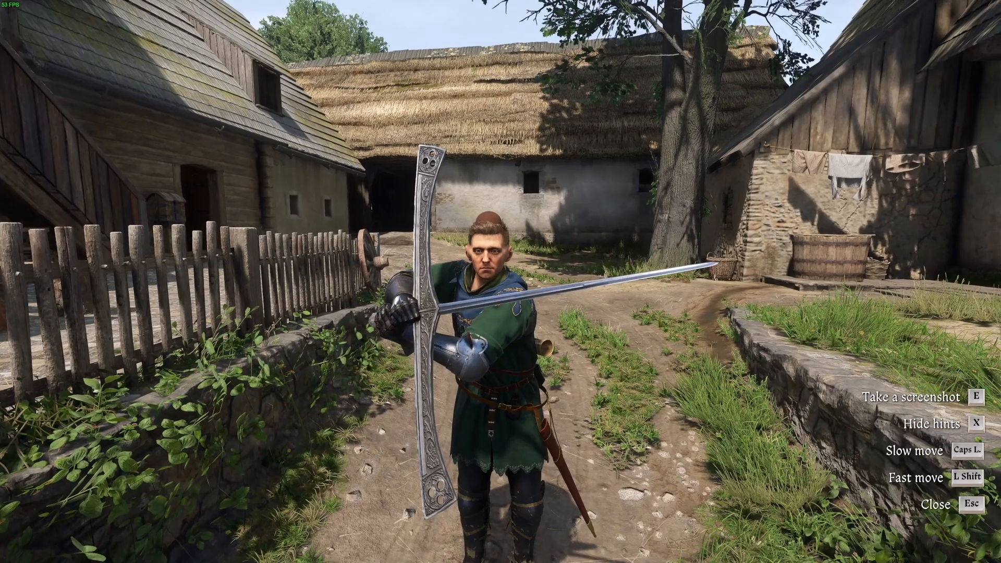